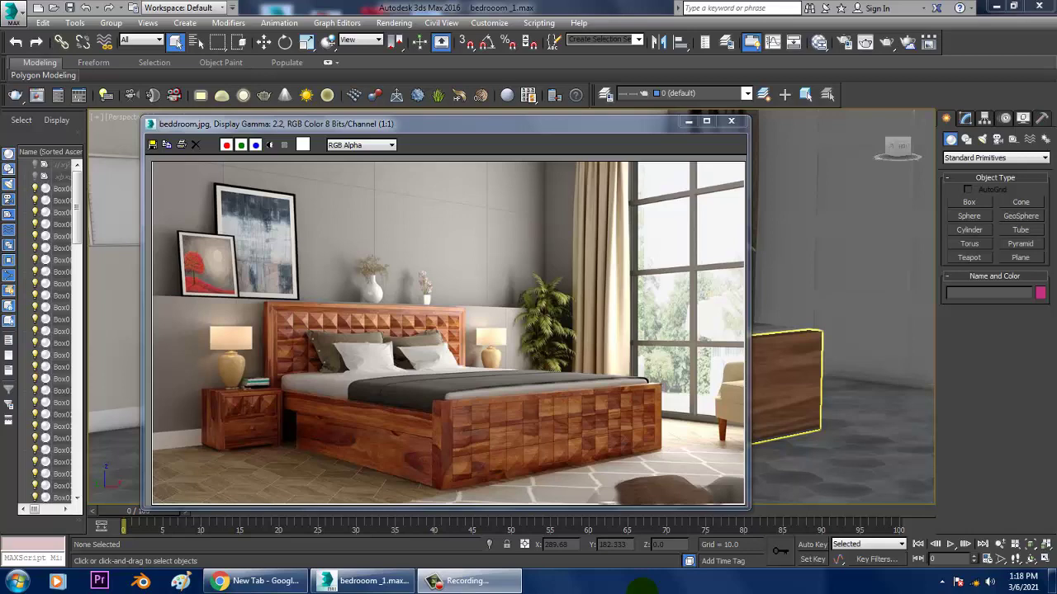
# Move the bedroom reference image aside so the room model stays visible next to it
pyautogui.moveTo(644, 127); pyautogui.dragTo(397, 132)
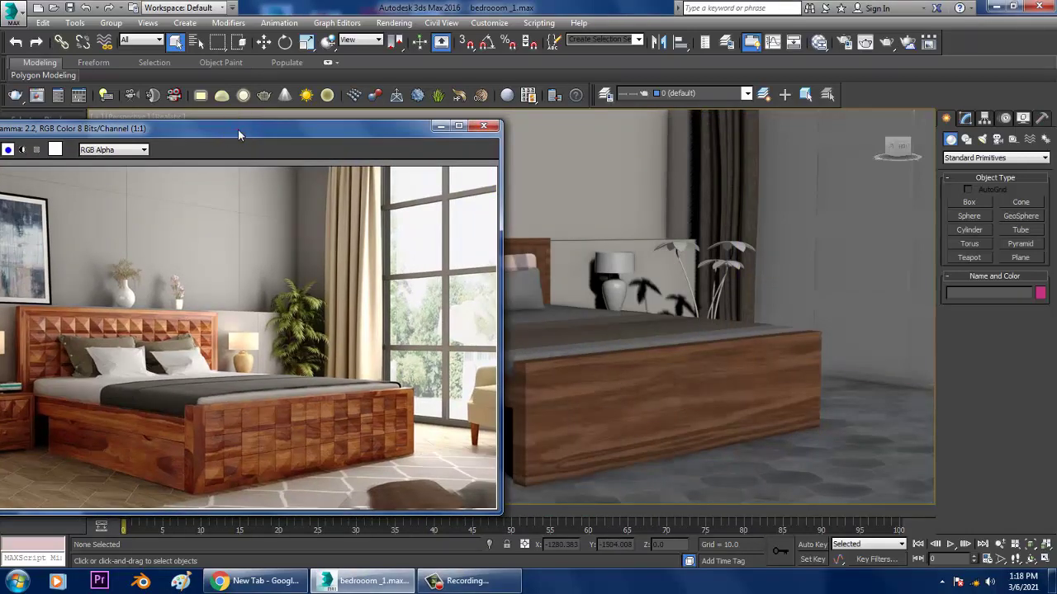
pyautogui.moveTo(238, 129); pyautogui.dragTo(200, 333)
pyautogui.moveTo(706, 271); pyautogui.dragTo(710, 271, button='middle')
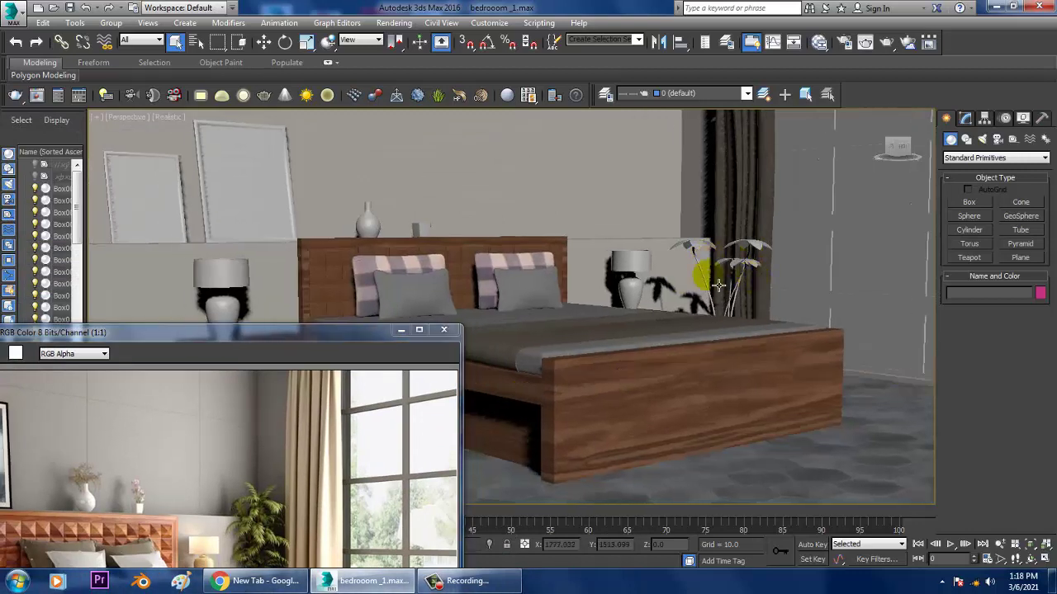
pyautogui.click(715, 284)
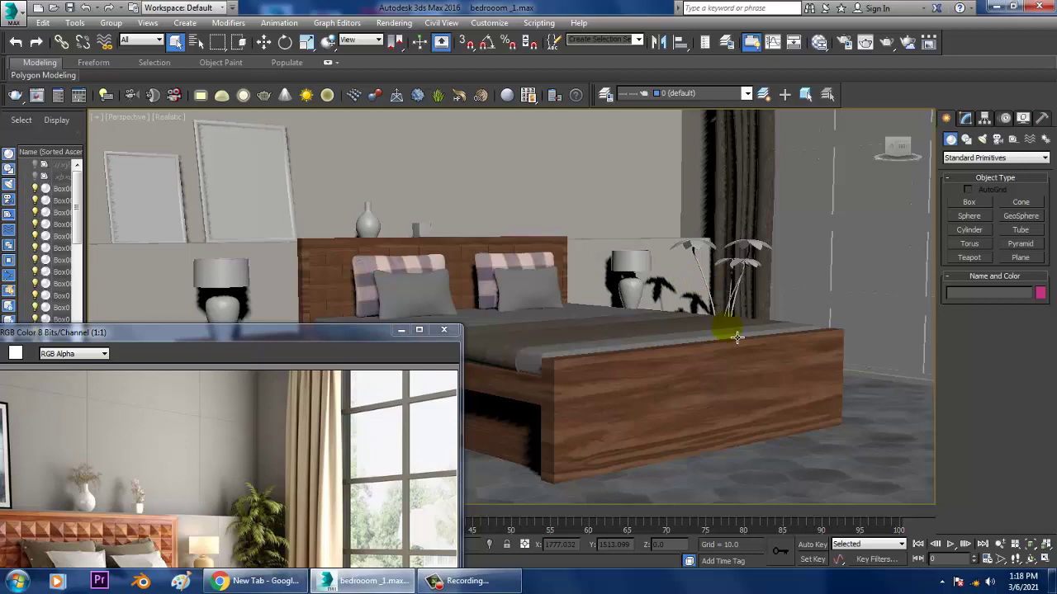
pyautogui.scroll(-8, 737, 337)
pyautogui.click(787, 295)
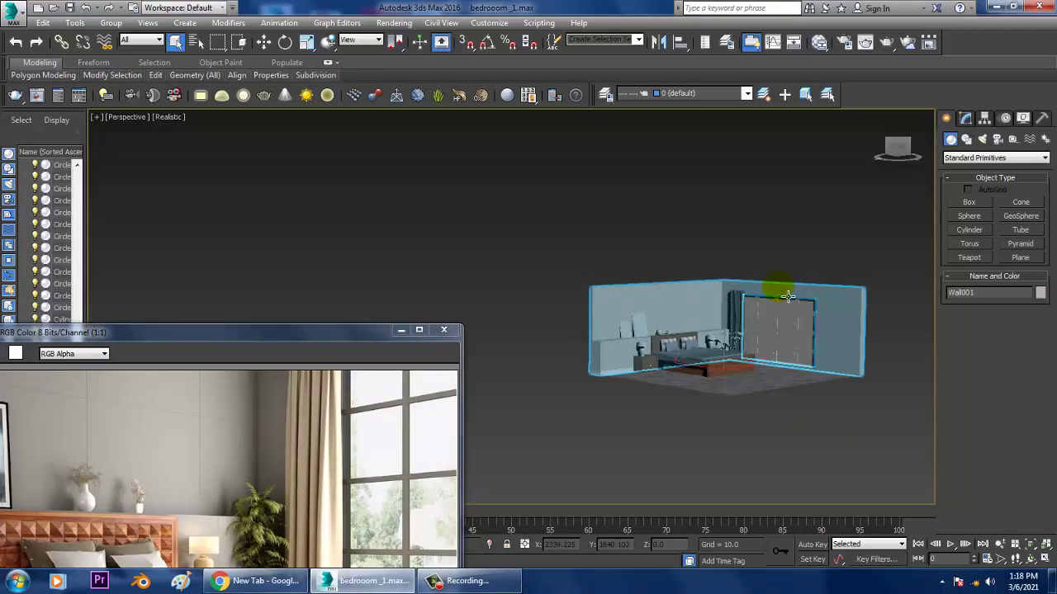
pyautogui.keyDown('alt'); pyautogui.moveTo(786, 299); pyautogui.dragTo(733, 301, button='middle'); pyautogui.keyUp('alt')
pyautogui.moveTo(311, 337); pyautogui.dragTo(374, 132)
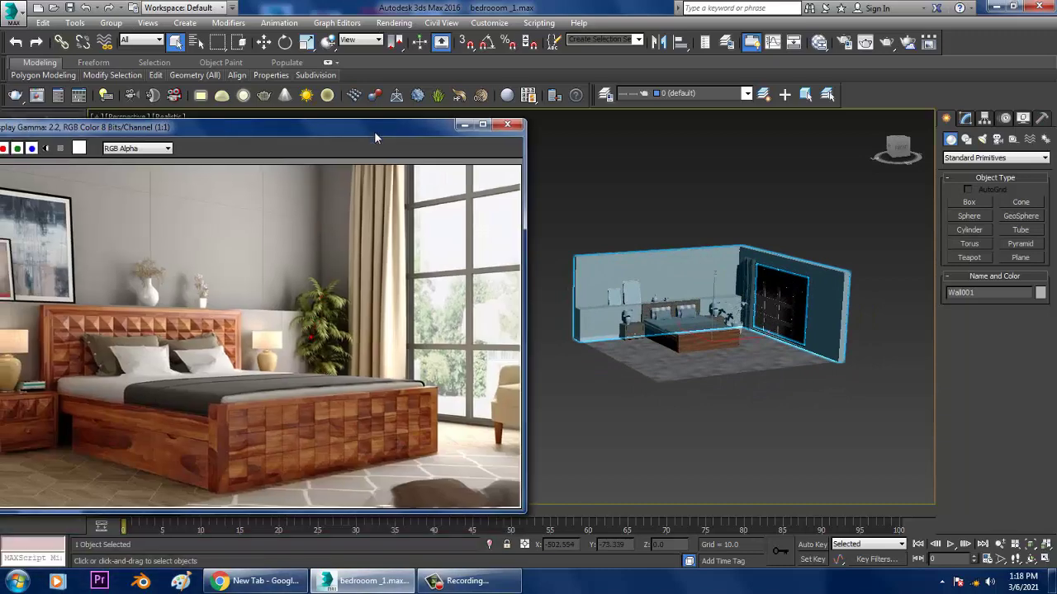
# Clear the wall selection and select the vase on the ledge above the headboard for moving
pyautogui.scroll(10, 710, 379)
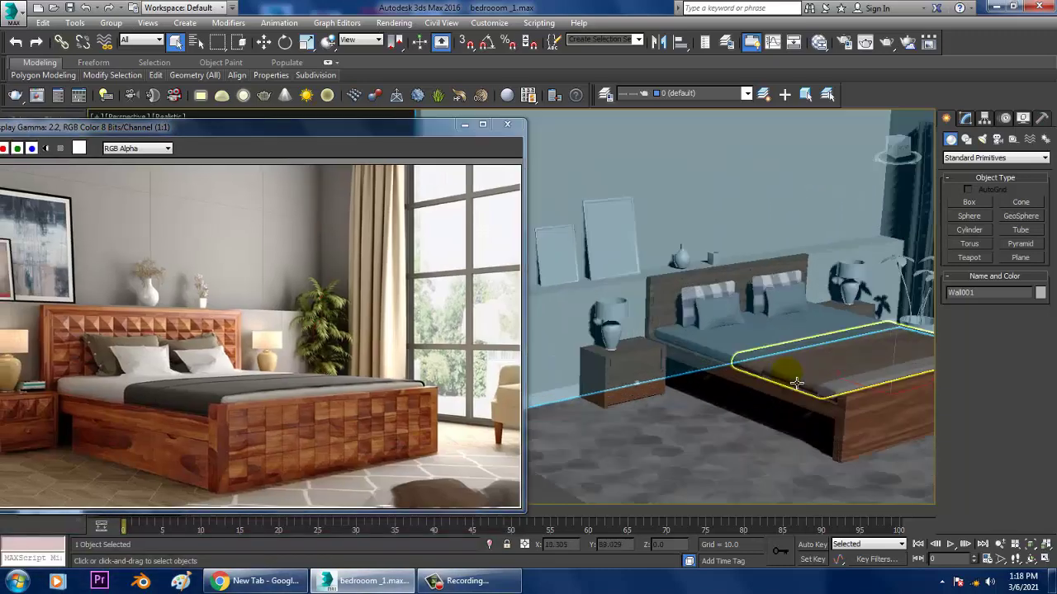
pyautogui.moveTo(740, 358); pyautogui.dragTo(762, 354, button='middle')
pyautogui.scroll(3, 785, 365)
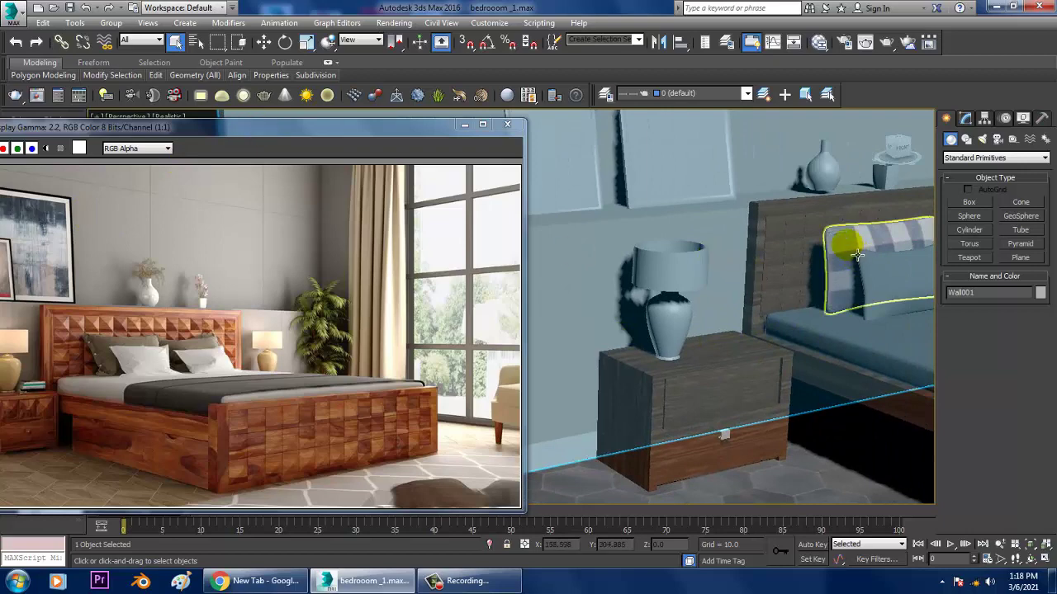
pyautogui.moveTo(848, 243); pyautogui.dragTo(706, 335, button='middle')
pyautogui.moveTo(706, 334); pyautogui.dragTo(679, 315, button='middle')
pyautogui.scroll(-5, 678, 315)
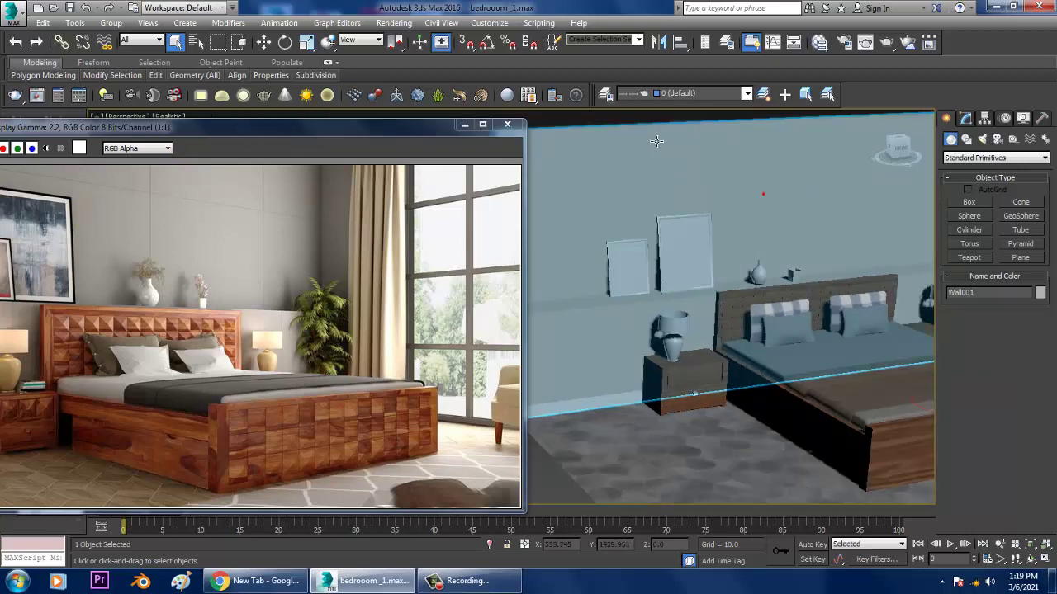
pyautogui.click(765, 198)
pyautogui.scroll(5, 781, 236)
pyautogui.moveTo(780, 236); pyautogui.dragTo(826, 231, button='middle')
pyautogui.scroll(4, 826, 240)
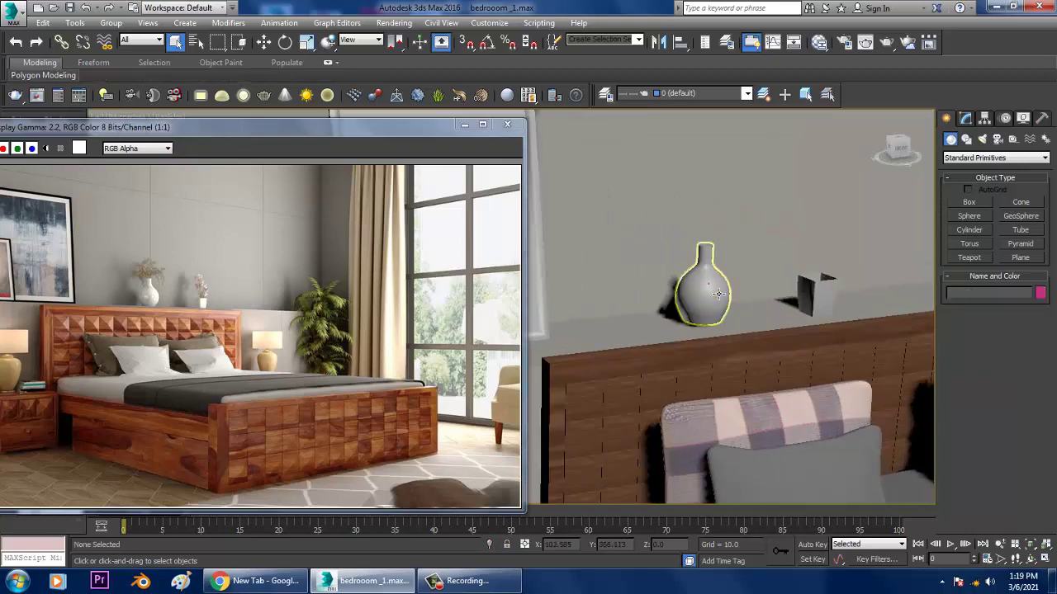
pyautogui.click(699, 327)
pyautogui.scroll(2, 698, 327)
pyautogui.keyDown('alt'); pyautogui.moveTo(885, 380); pyautogui.dragTo(863, 363, button='middle'); pyautogui.keyUp('alt')
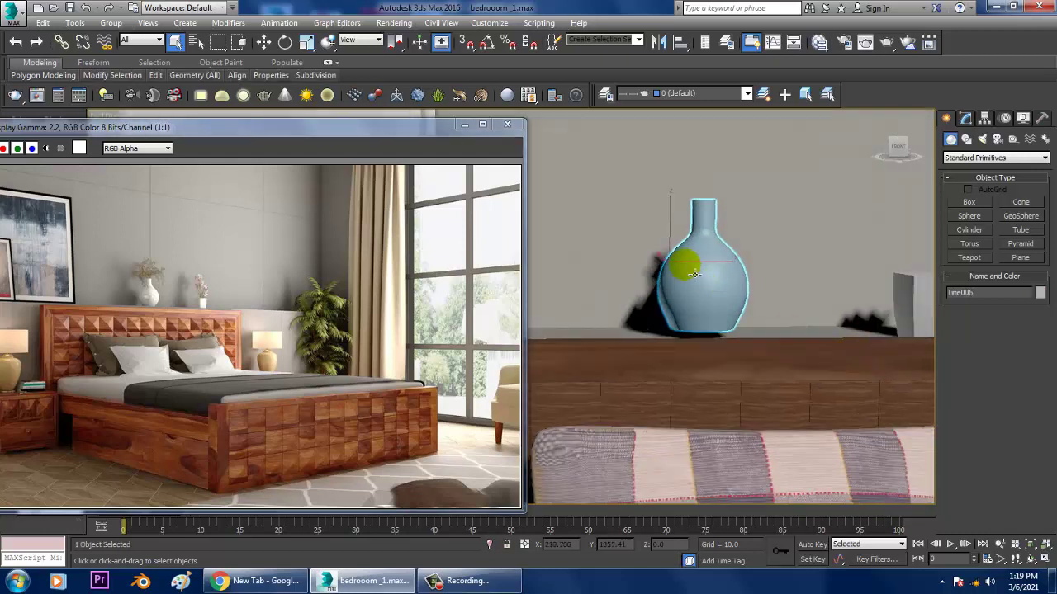
pyautogui.press('w')
pyautogui.moveTo(678, 233); pyautogui.dragTo(715, 263)
pyautogui.keyDown('alt'); pyautogui.moveTo(715, 262); pyautogui.dragTo(739, 313, button='middle'); pyautogui.keyUp('alt')
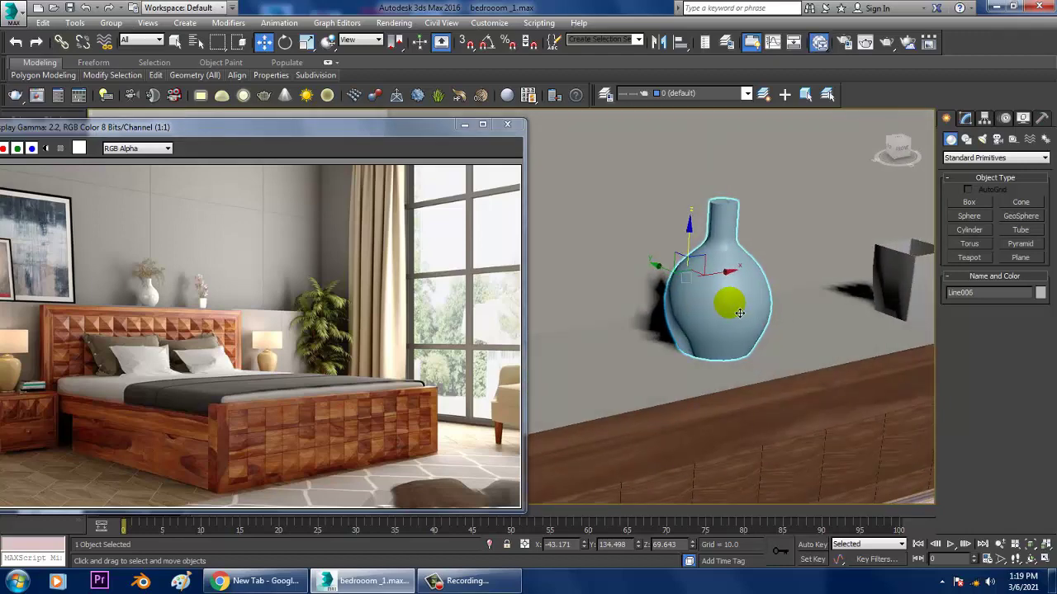
# Add a new VRayMtl to the Slate Material Editor view and open its parameters
pyautogui.press('m')
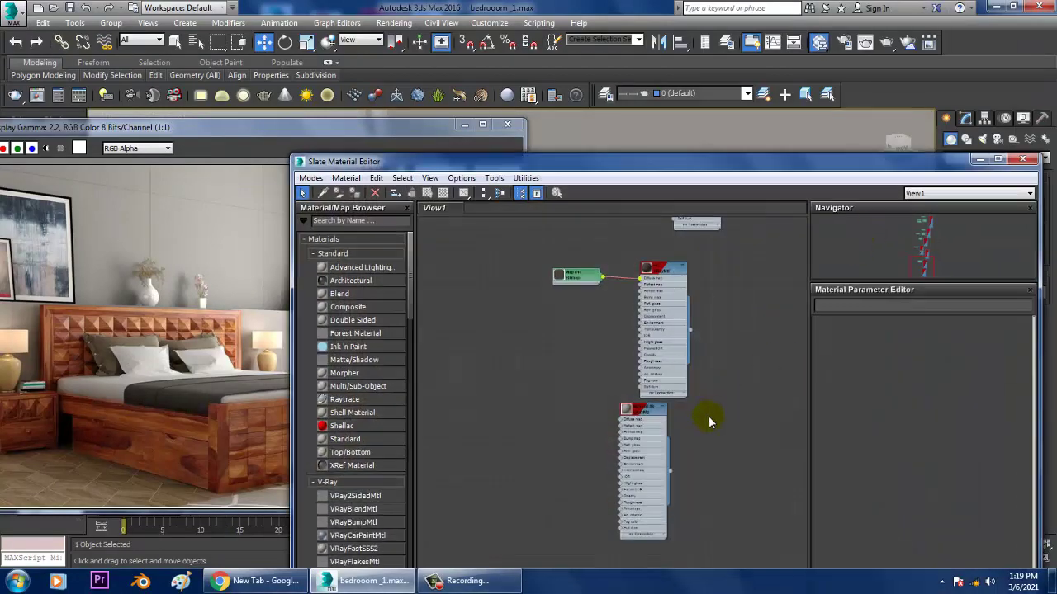
pyautogui.moveTo(707, 420); pyautogui.dragTo(686, 369, button='middle')
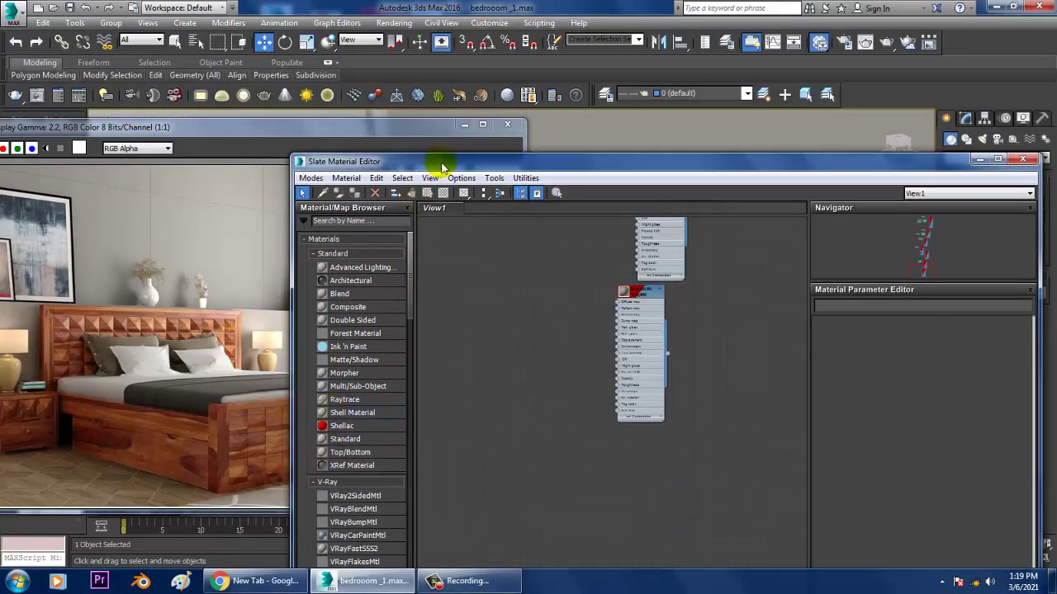
pyautogui.moveTo(438, 162); pyautogui.dragTo(382, 61)
pyautogui.moveTo(353, 192); pyautogui.dragTo(353, 230)
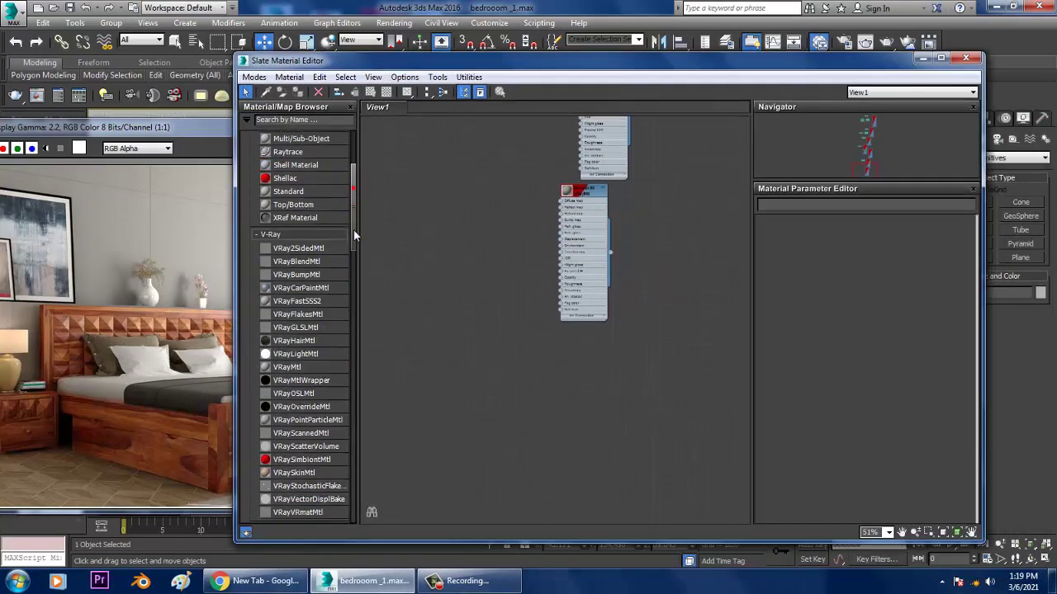
pyautogui.moveTo(440, 325); pyautogui.dragTo(512, 281)
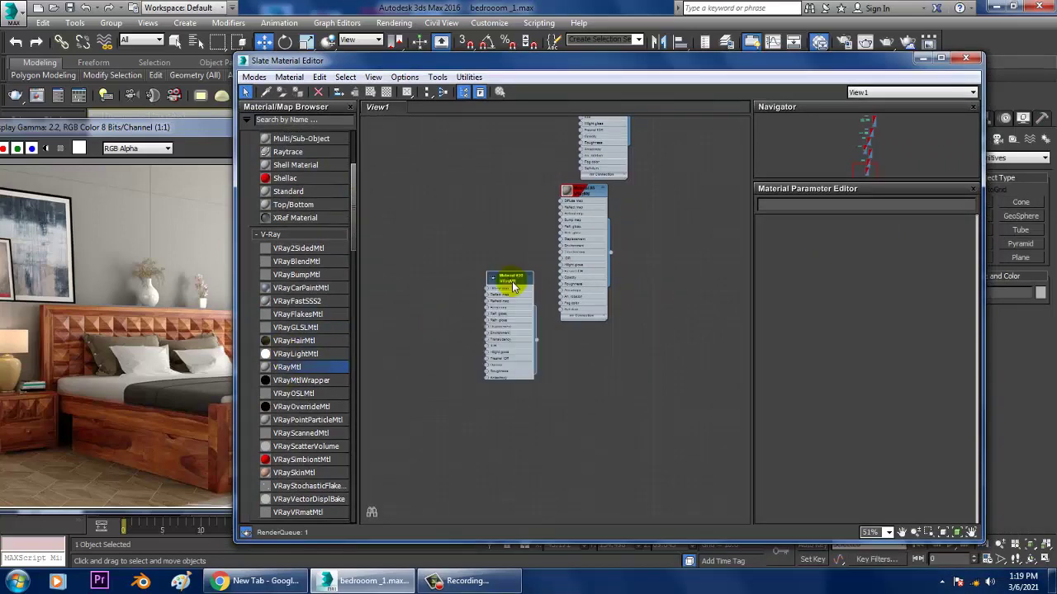
pyautogui.doubleClick(512, 282)
# Choose Bitmap as the new material's diffuse map and browse to the february folder on drive D
pyautogui.click(851, 237)
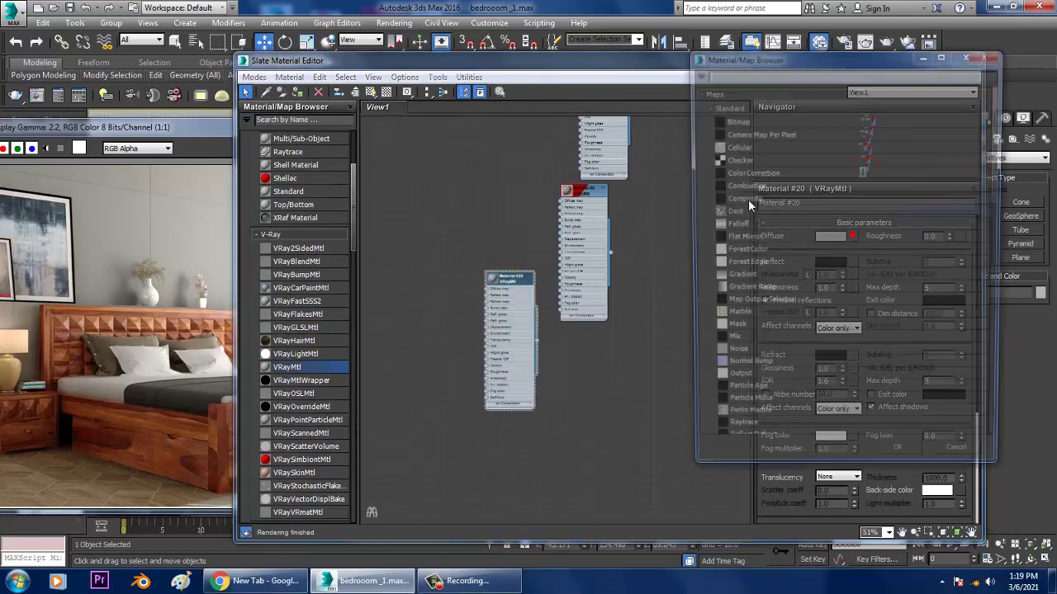
pyautogui.doubleClick(736, 120)
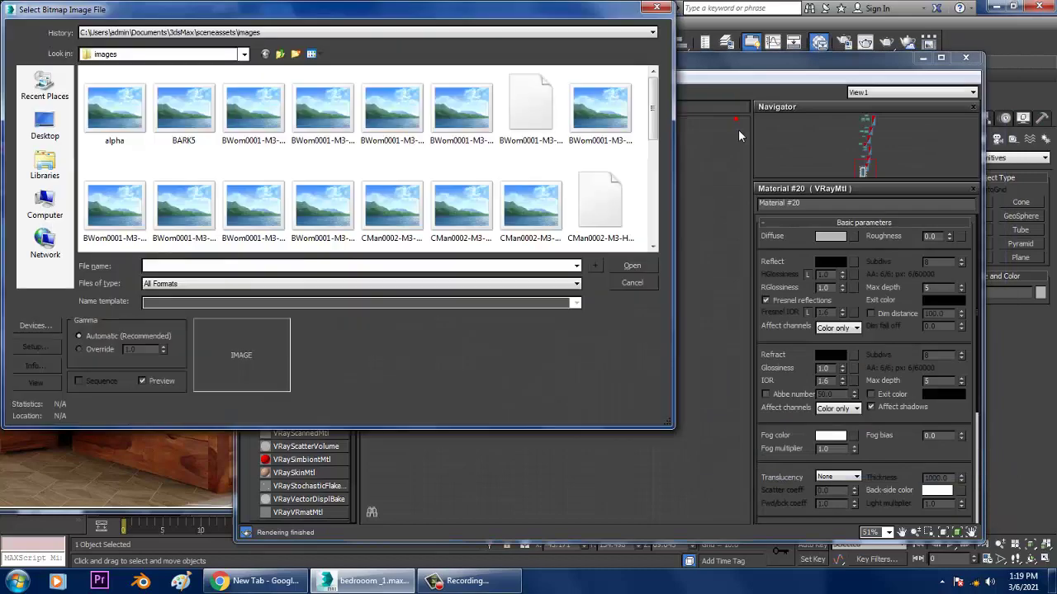
pyautogui.click(56, 196)
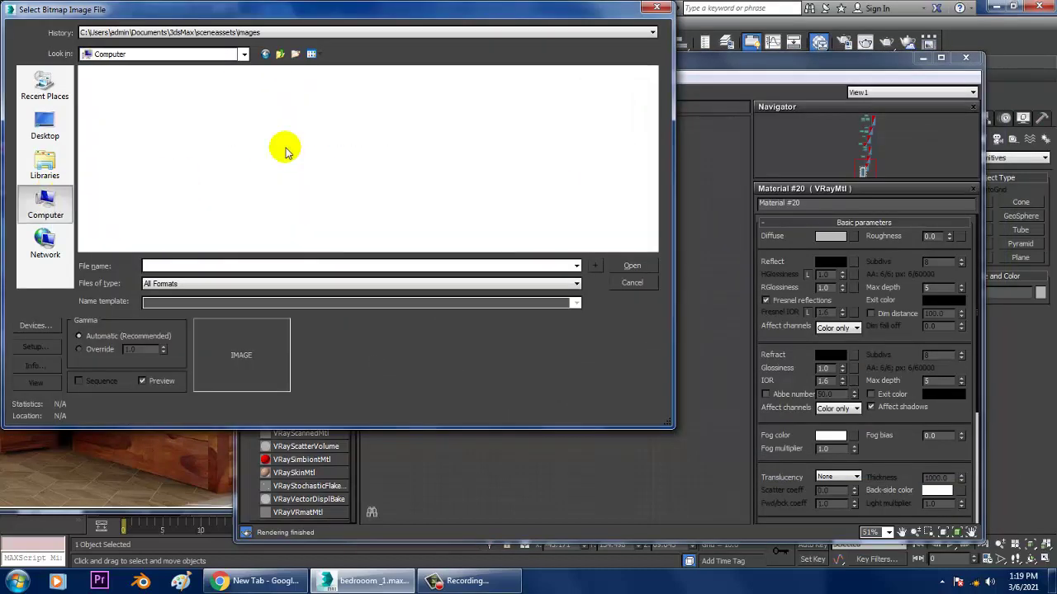
pyautogui.doubleClick(262, 90)
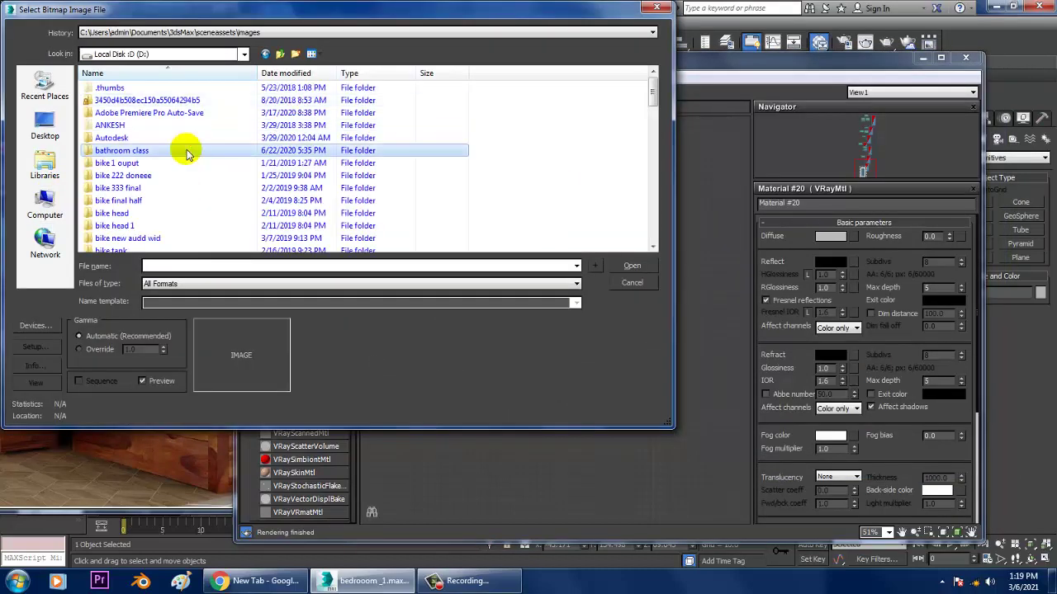
pyautogui.press('f')
pyautogui.doubleClick(130, 102)
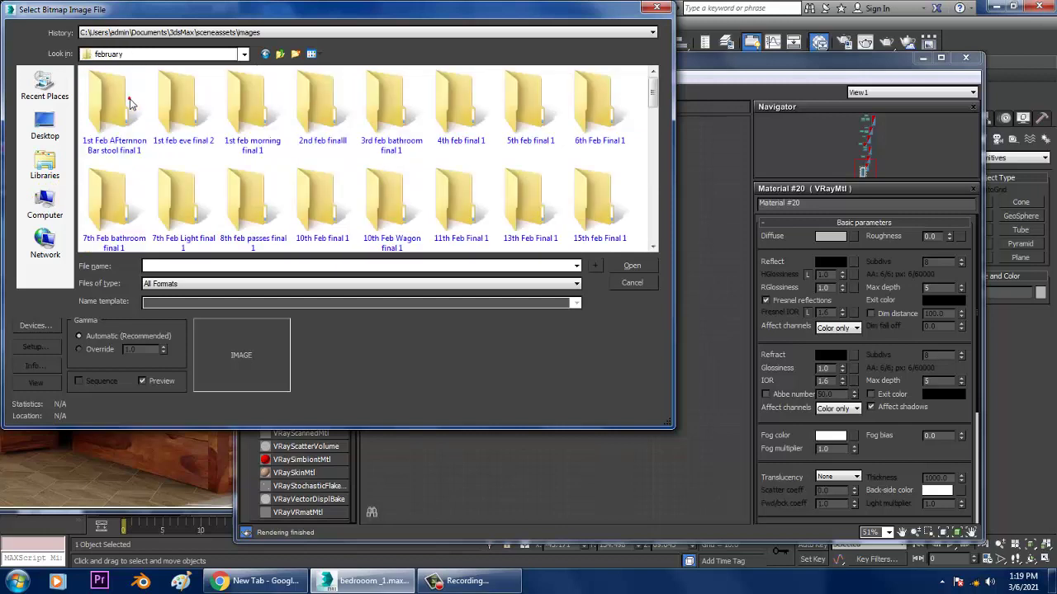
# Load the ceramic image from the Texture folder, assign the material to the vase and show its map in the viewport
pyautogui.scroll(-5, 186, 114)
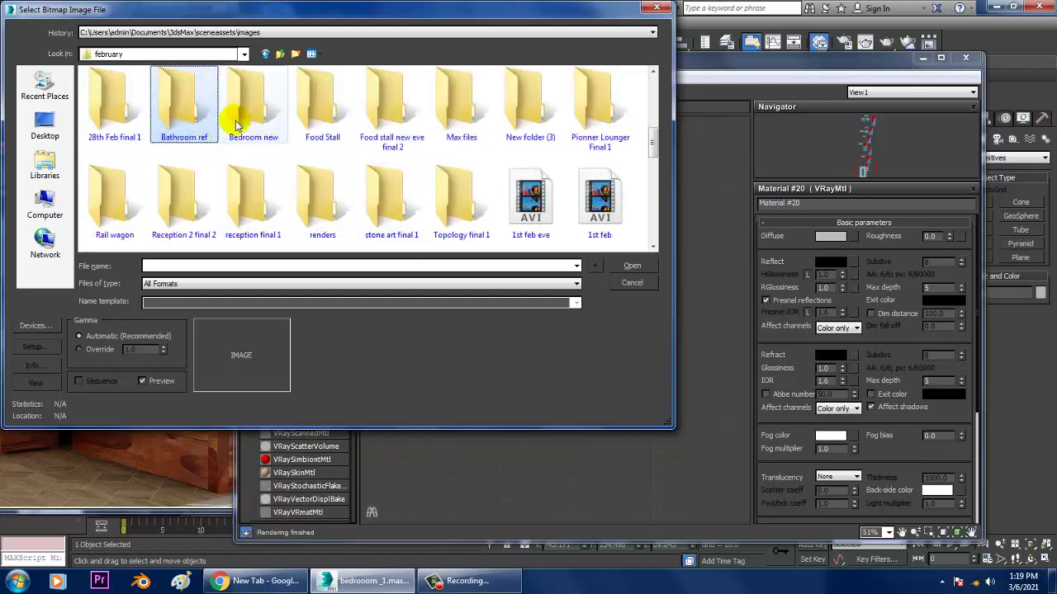
pyautogui.doubleClick(183, 103)
pyautogui.doubleClick(179, 104)
pyautogui.click(206, 131)
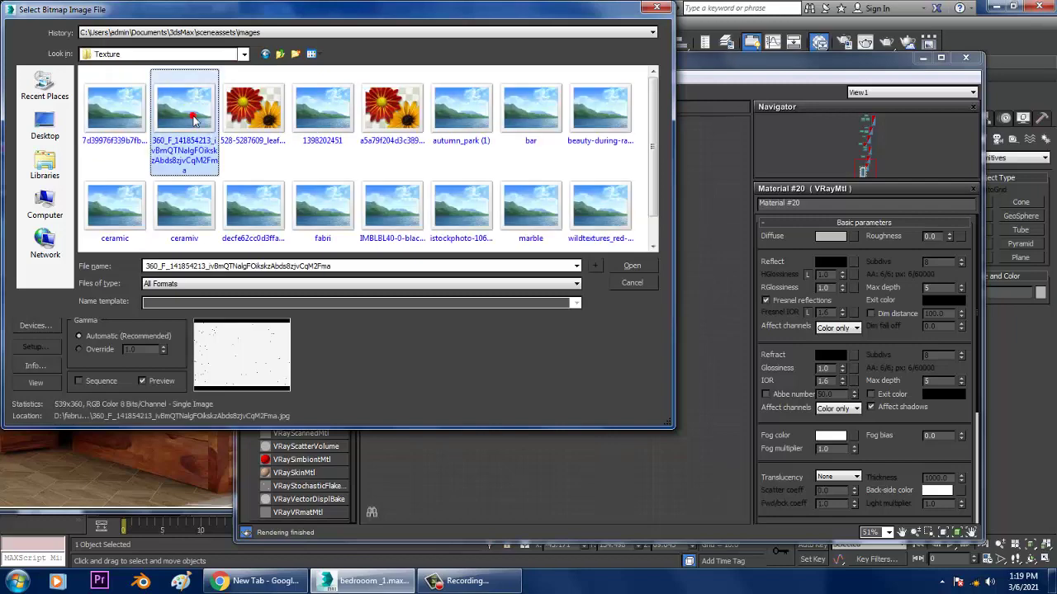
pyautogui.click(112, 206)
pyautogui.doubleClick(101, 209)
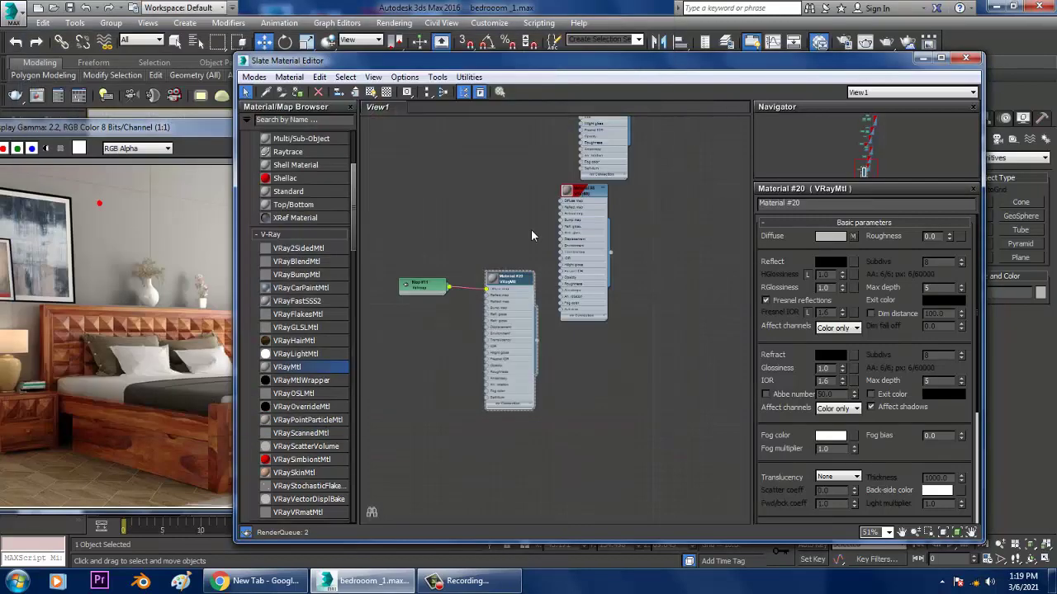
pyautogui.click(370, 92)
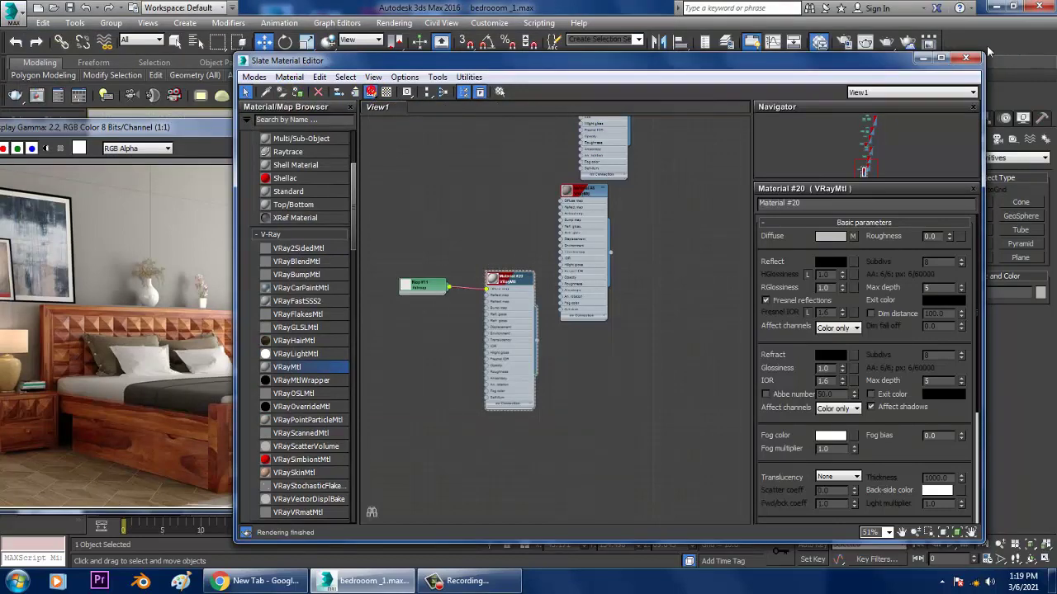
pyautogui.click(923, 58)
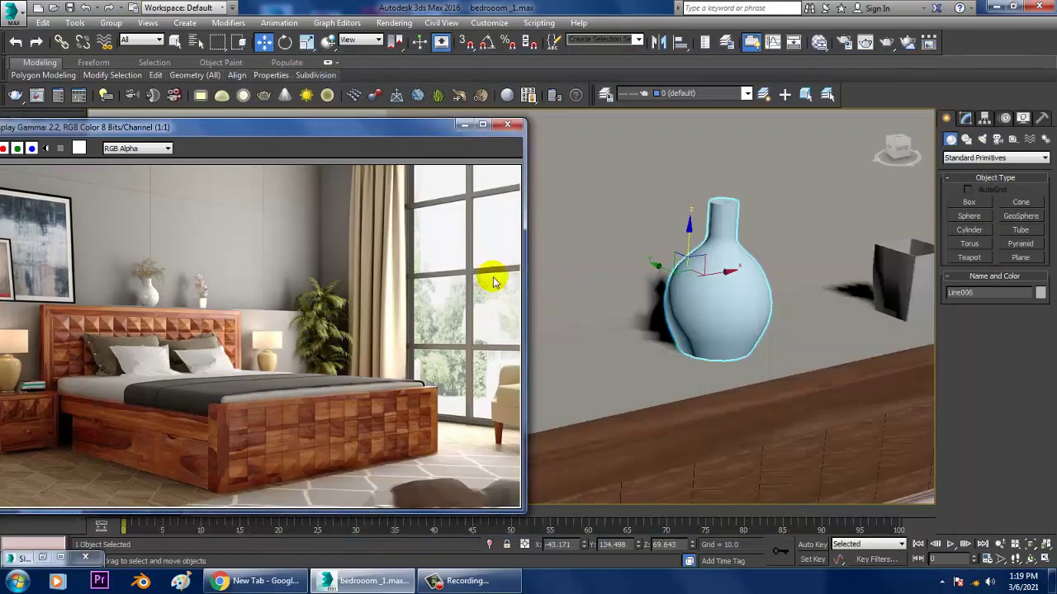
# Add a UVW Map modifier to the vase and set its mapping to Box
pyautogui.click(966, 118)
pyautogui.click(988, 156)
pyautogui.scroll(-15, 972, 201)
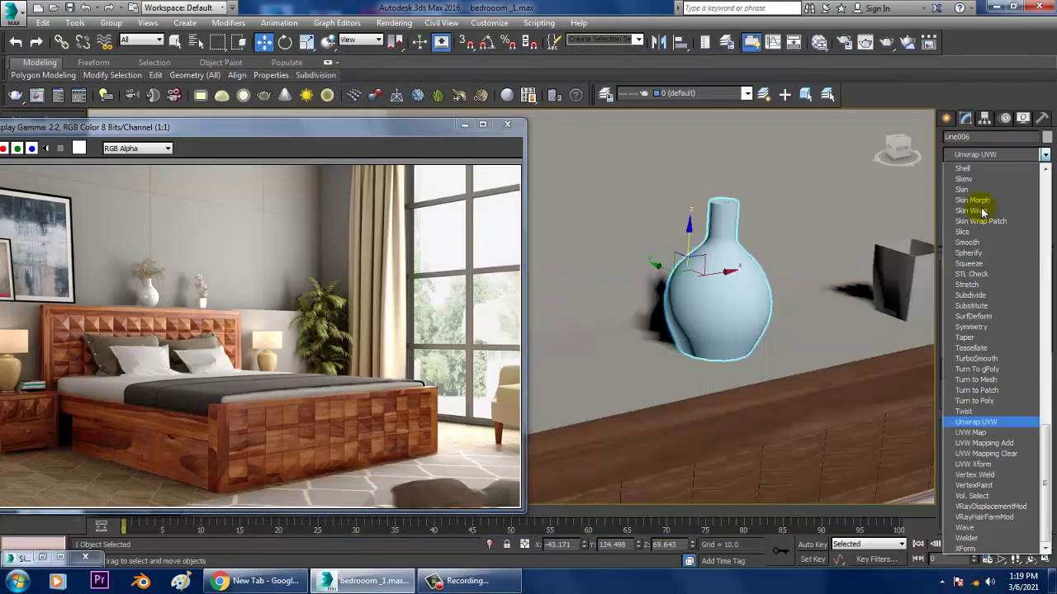
pyautogui.click(974, 433)
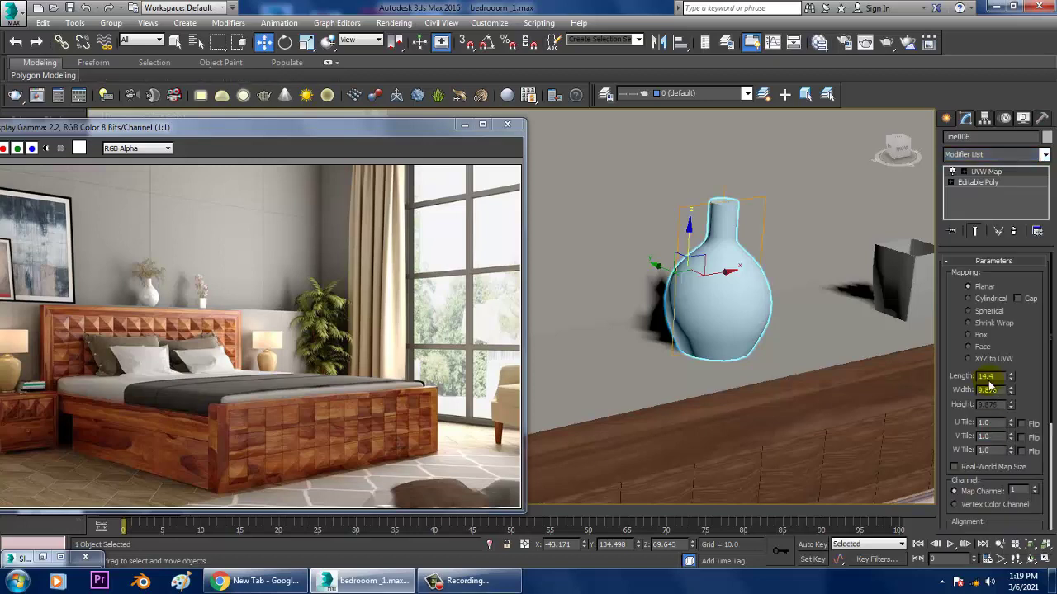
pyautogui.click(982, 340)
pyautogui.keyDown('alt'); pyautogui.moveTo(759, 323); pyautogui.dragTo(856, 320, button='middle'); pyautogui.keyUp('alt')
pyautogui.press('z')
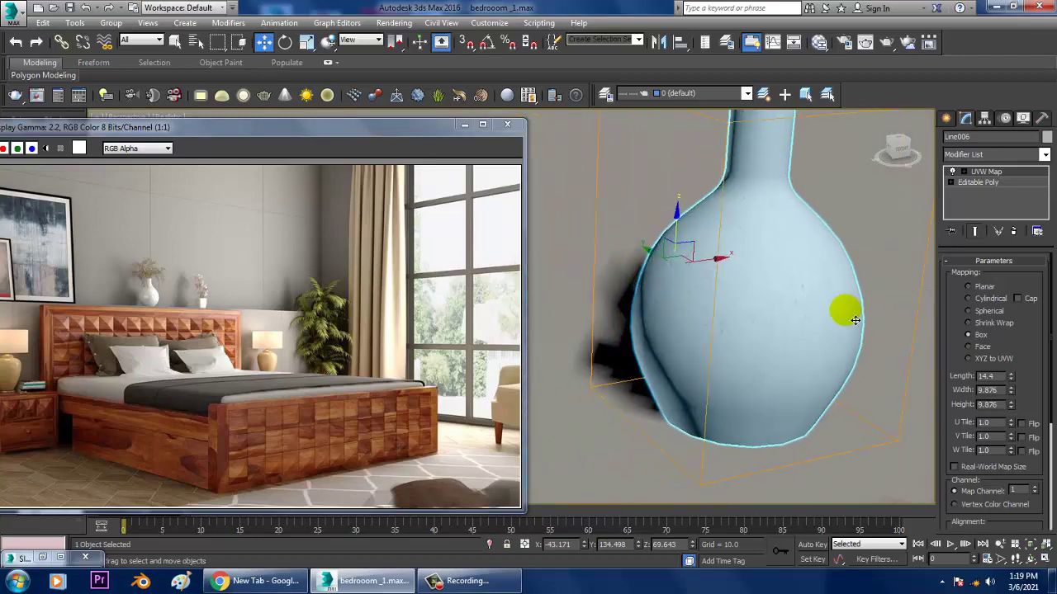
# Rename the vase material as ceramic and set its reflection color to gray with a value of 79
pyautogui.press('m')
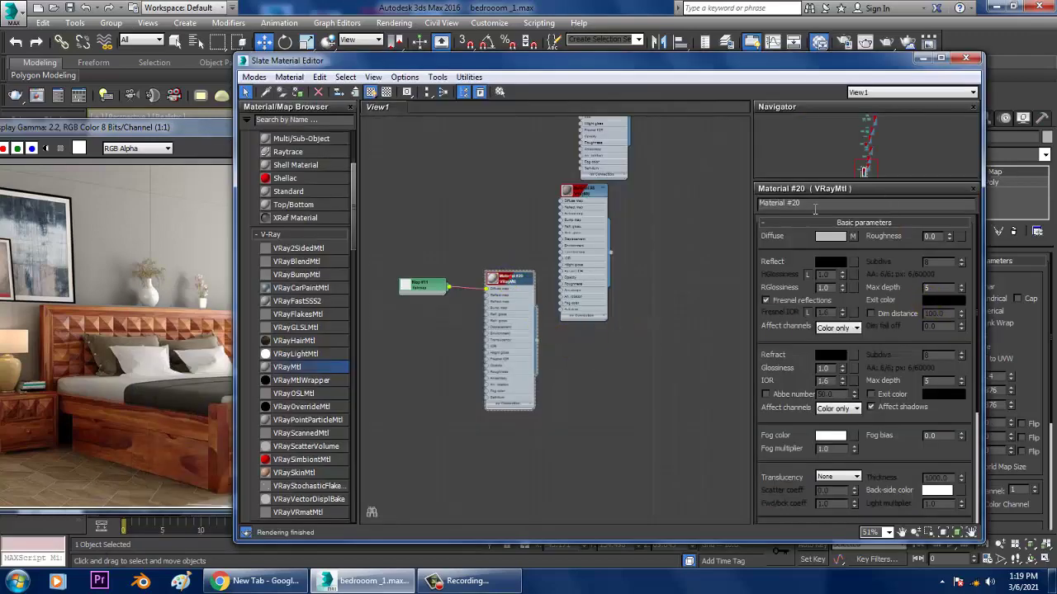
pyautogui.doubleClick(769, 204)
pyautogui.write('ceramic')
pyautogui.click(829, 261)
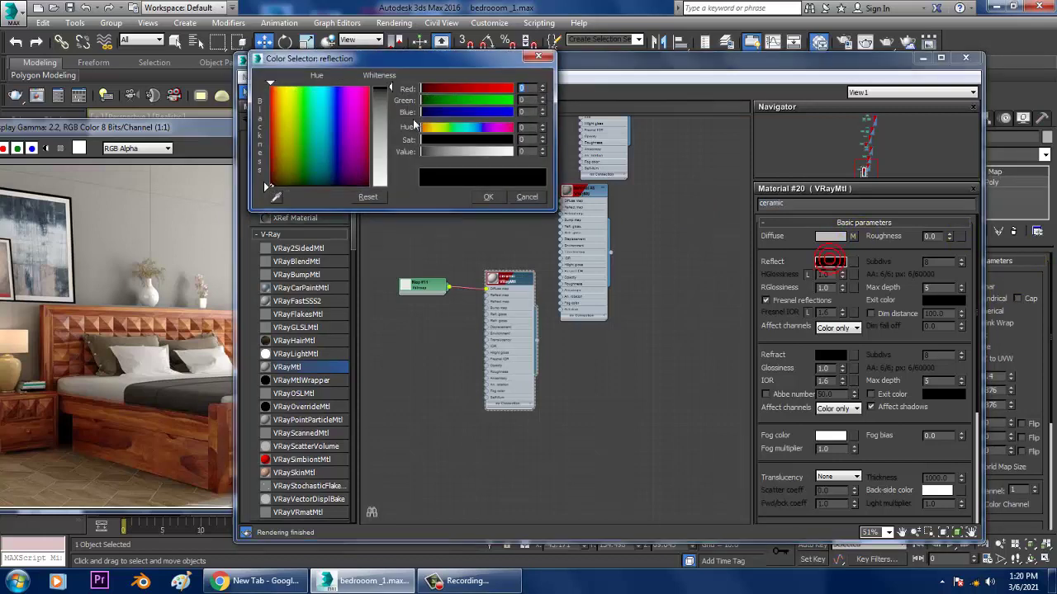
pyautogui.moveTo(381, 91); pyautogui.dragTo(385, 110)
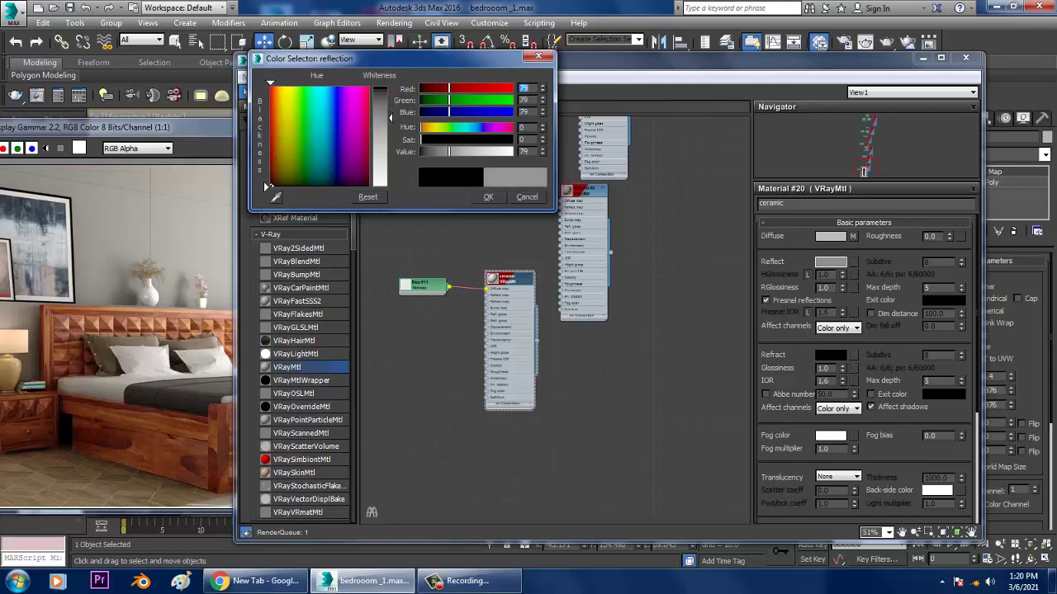
pyautogui.click(488, 197)
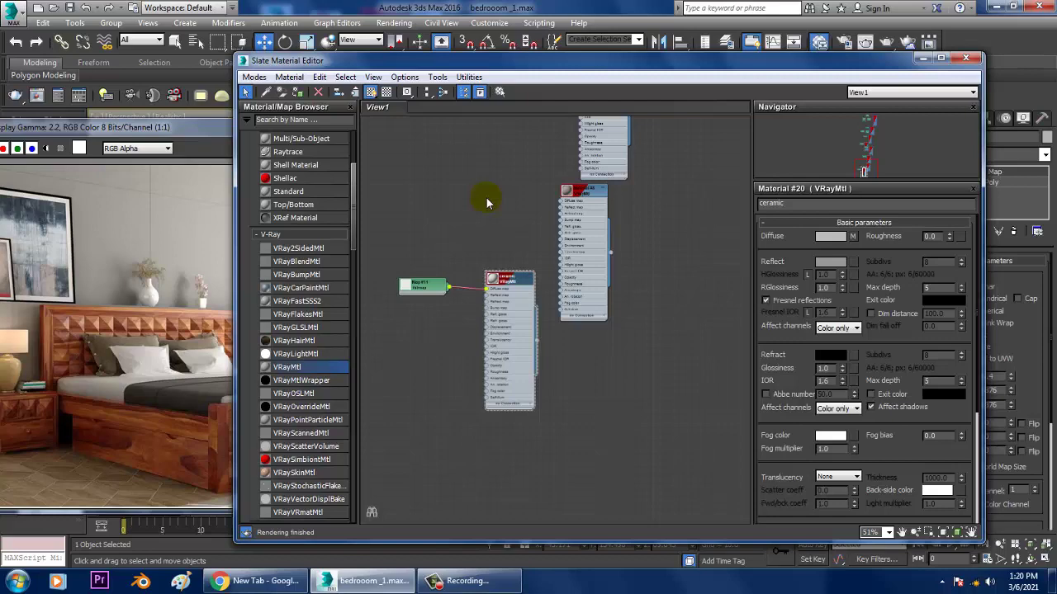
pyautogui.click(922, 58)
# Assign the ceramic material to the small square pot beside the vase
pyautogui.scroll(-10, 716, 227)
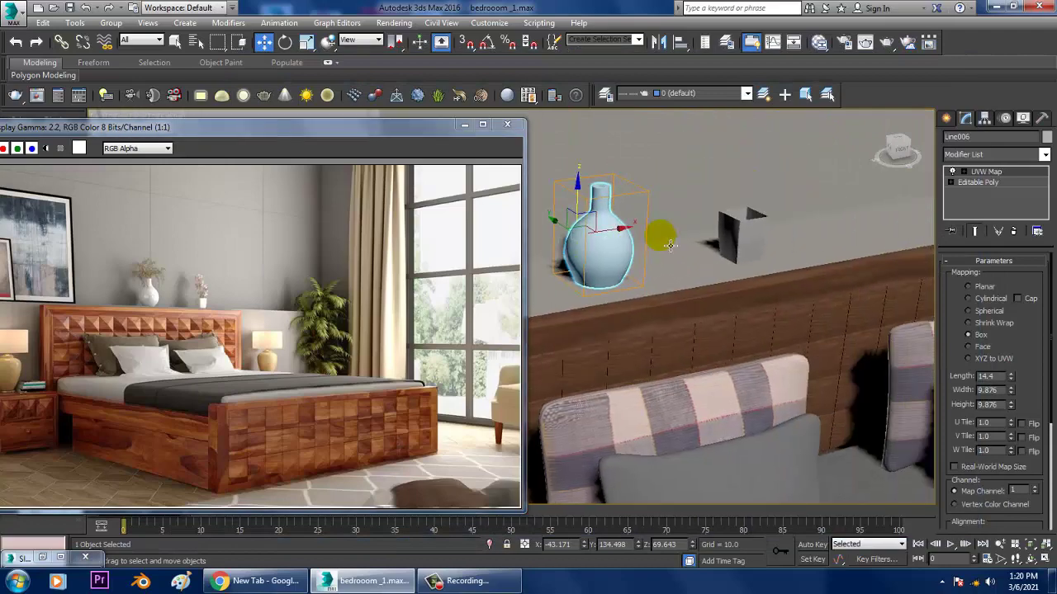
pyautogui.click(737, 235)
pyautogui.press('m')
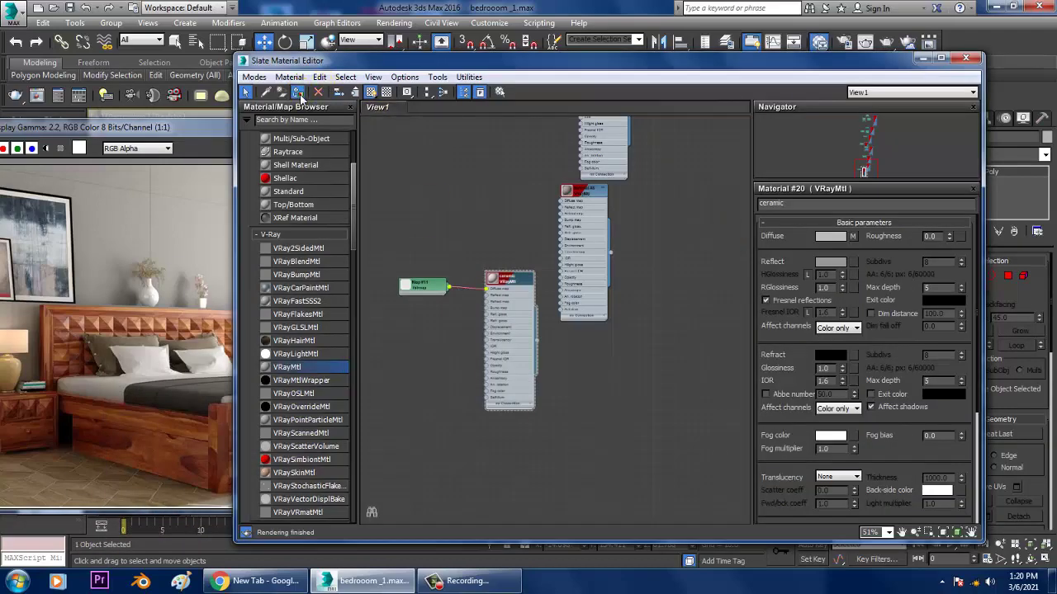
pyautogui.click(925, 42)
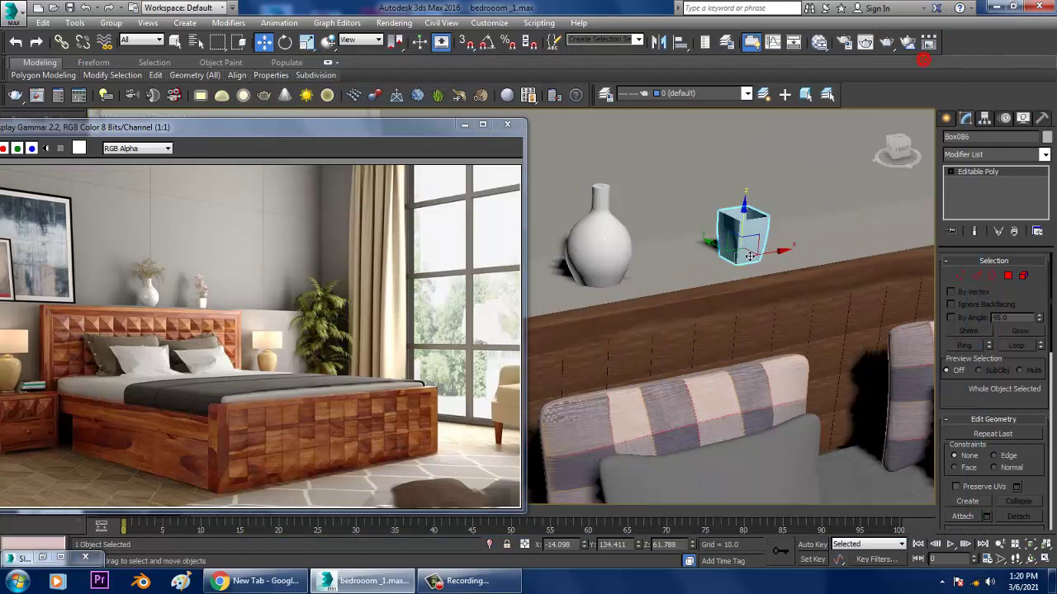
# Add a UVW Map modifier to the small square pot and set its mapping to Box
pyautogui.click(997, 156)
pyautogui.scroll(-20, 989, 269)
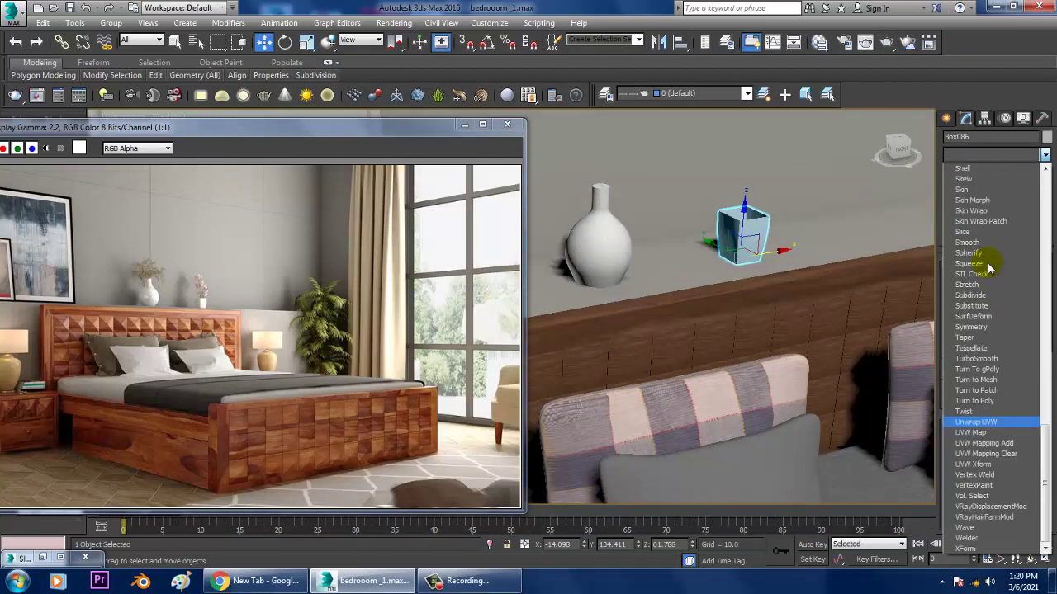
pyautogui.click(972, 433)
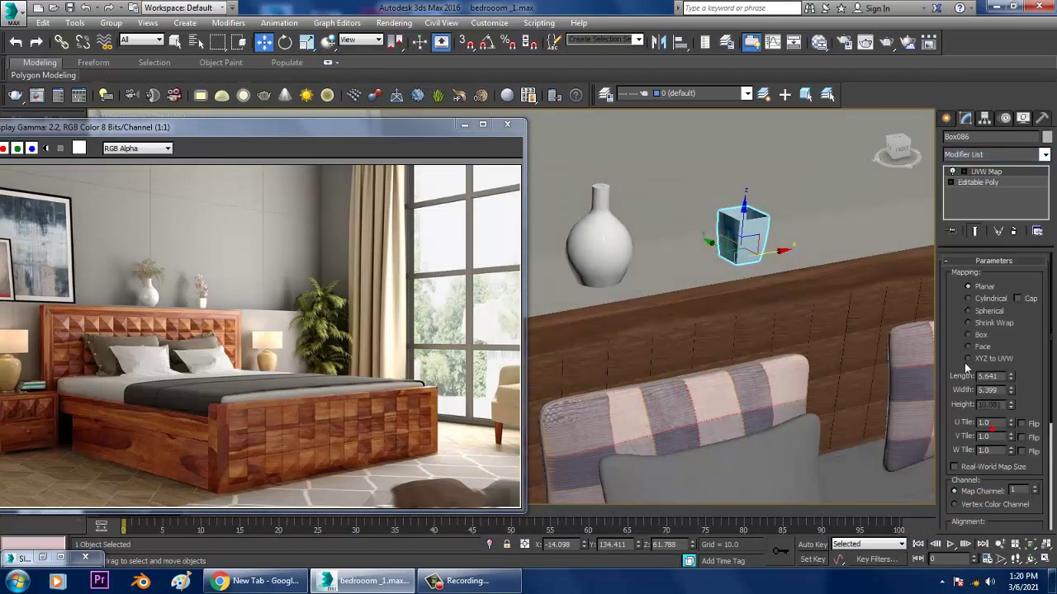
pyautogui.click(980, 337)
# Select the inner picture polygon of the larger wall frame in polygon sub-object mode
pyautogui.scroll(-5, 716, 258)
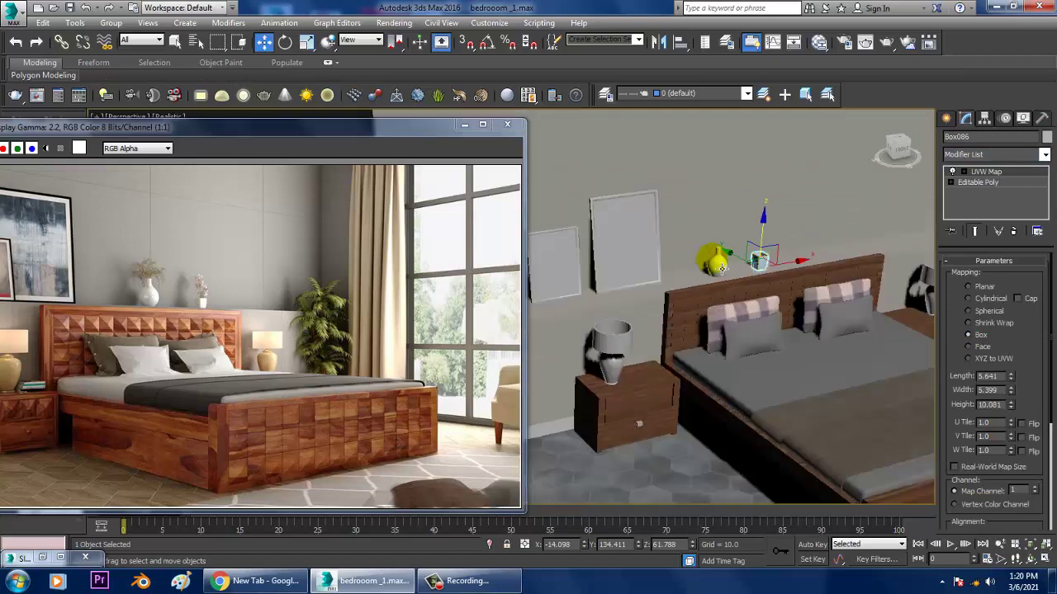
pyautogui.moveTo(693, 244); pyautogui.dragTo(733, 253, button='middle')
pyautogui.click(685, 255)
pyautogui.scroll(5, 685, 255)
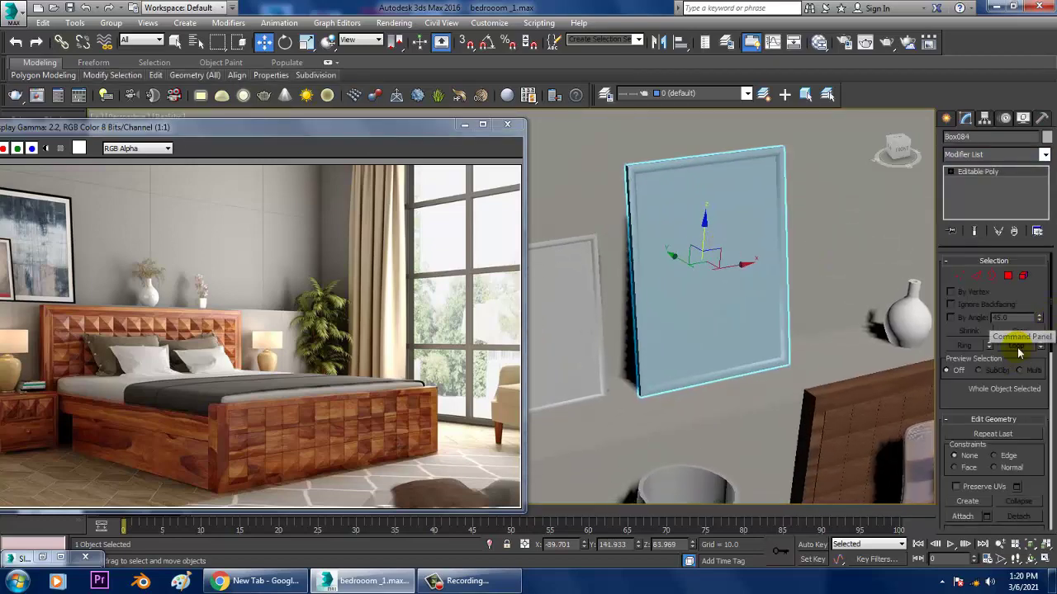
pyautogui.click(1008, 277)
pyautogui.click(743, 263)
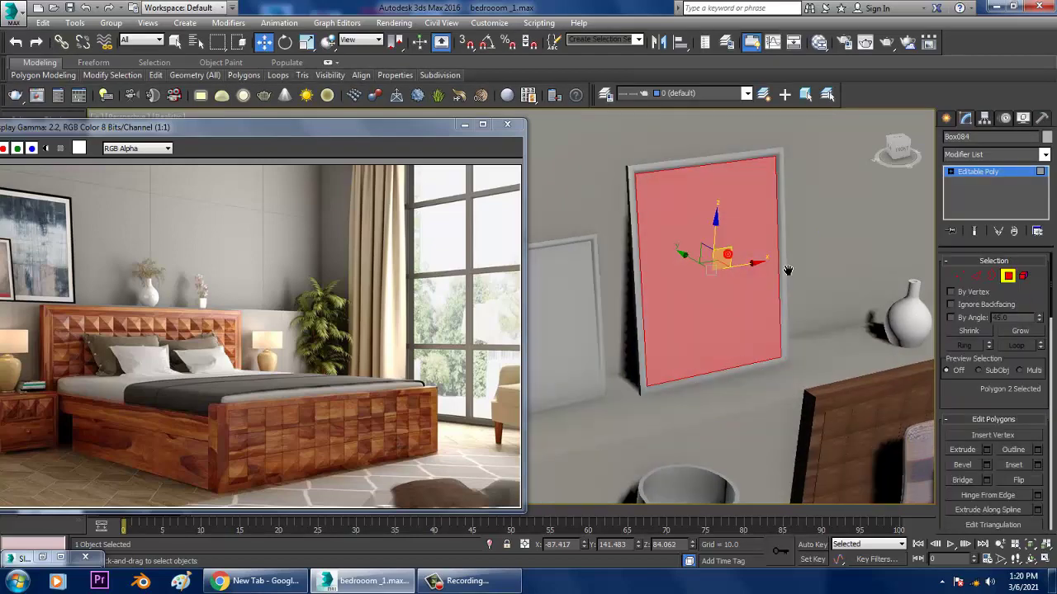
pyautogui.scroll(5, 735, 277)
pyautogui.scroll(-3, 801, 310)
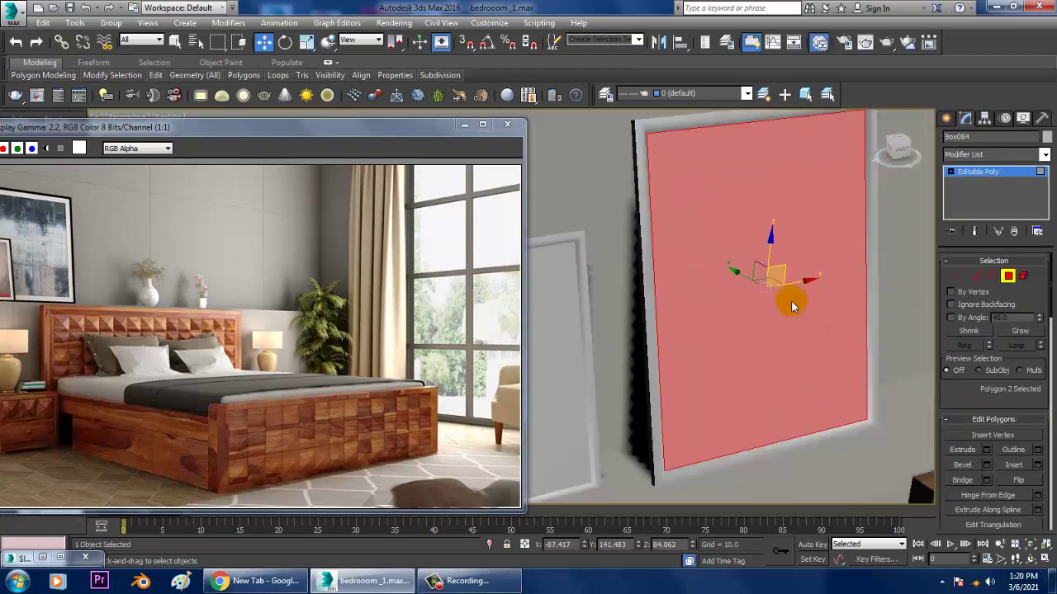
# Create a new VRayMtl and load the 7d39976f339b7fb900dfad868ee9bebd image from the Texture folder as its diffuse bitmap
pyautogui.press('m')
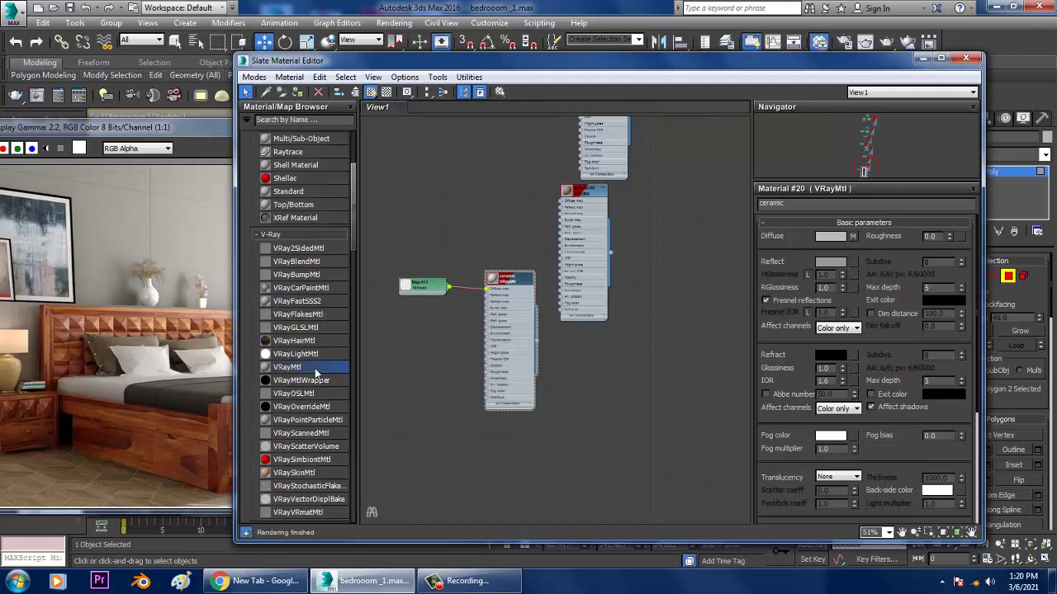
pyautogui.moveTo(314, 368); pyautogui.dragTo(607, 380)
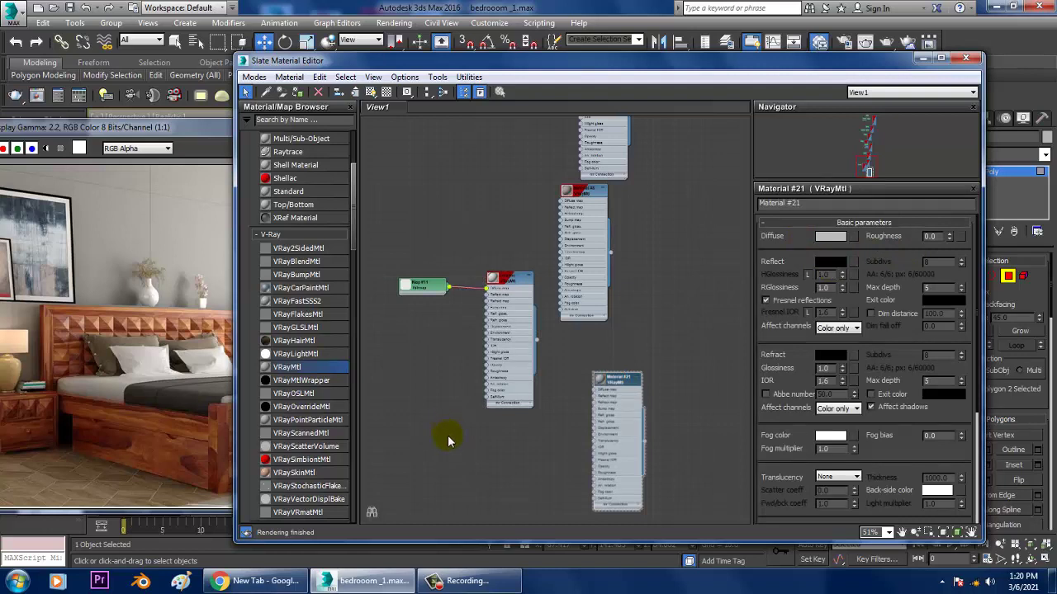
pyautogui.click(854, 237)
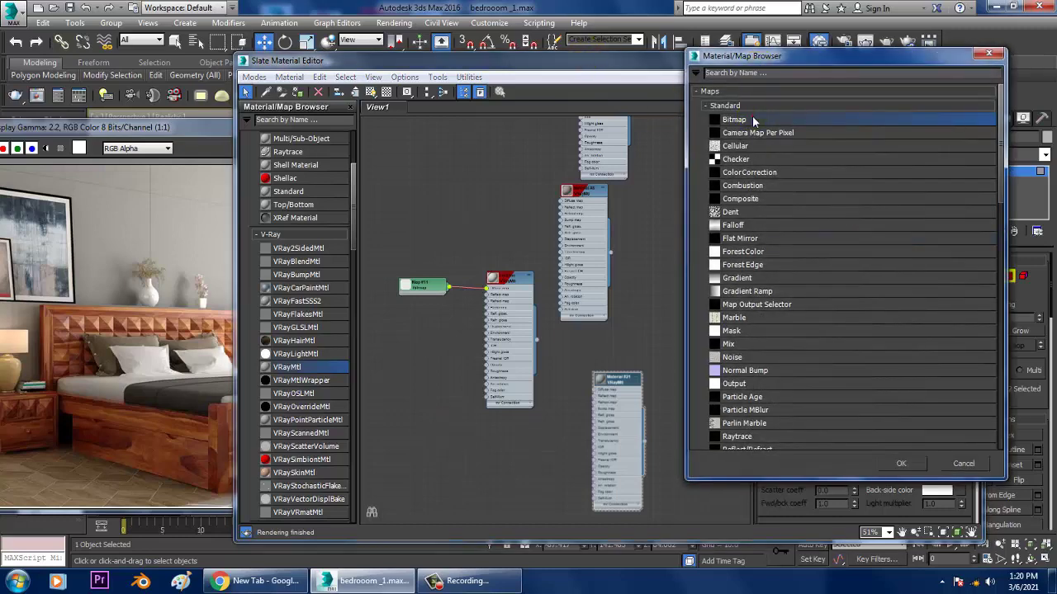
pyautogui.doubleClick(752, 118)
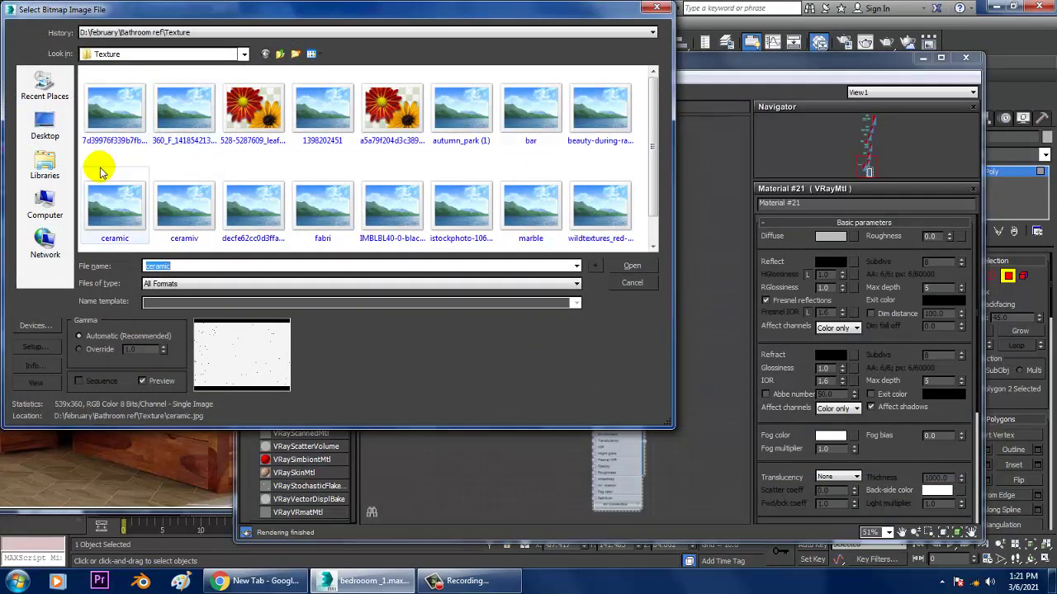
pyautogui.click(134, 114)
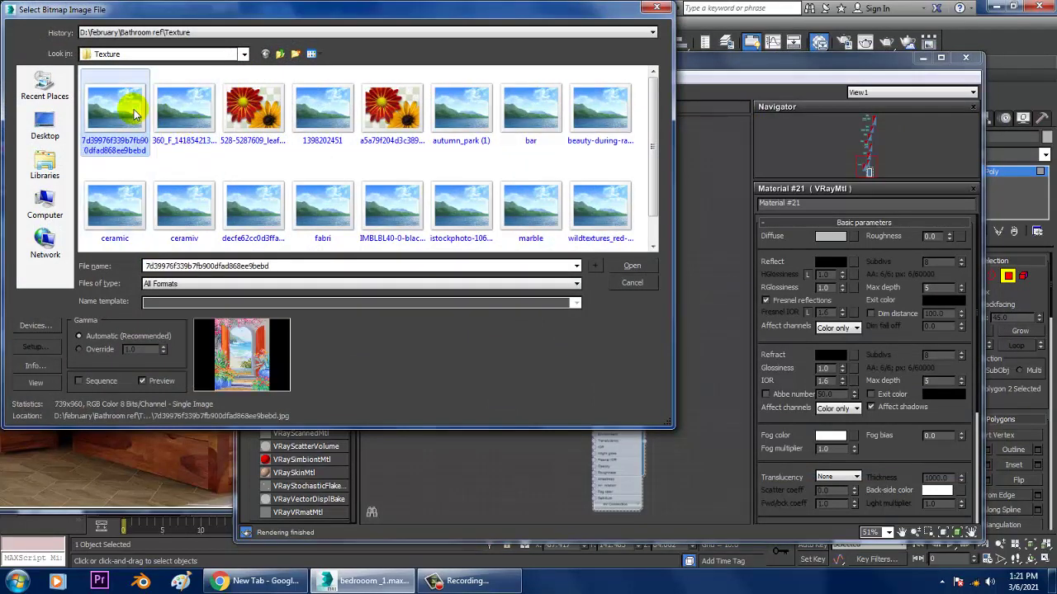
pyautogui.click(191, 112)
pyautogui.click(247, 112)
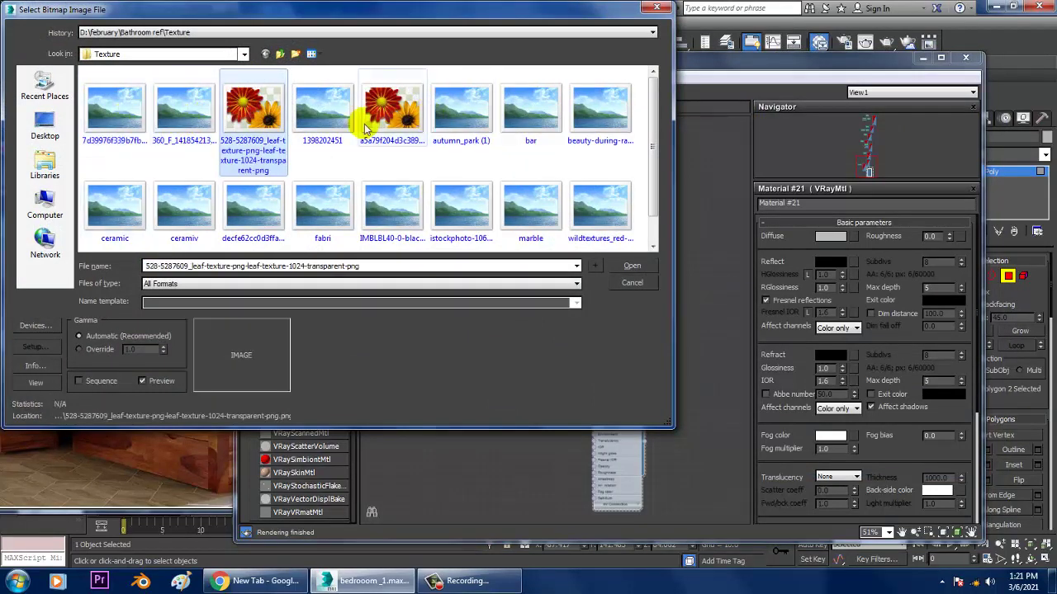
pyautogui.click(95, 124)
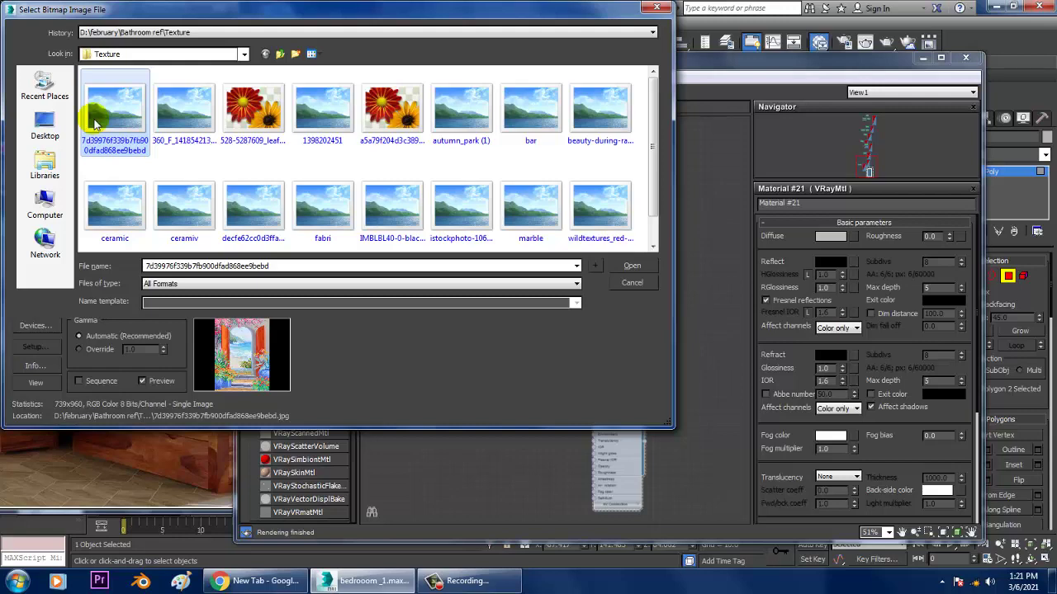
pyautogui.doubleClick(95, 124)
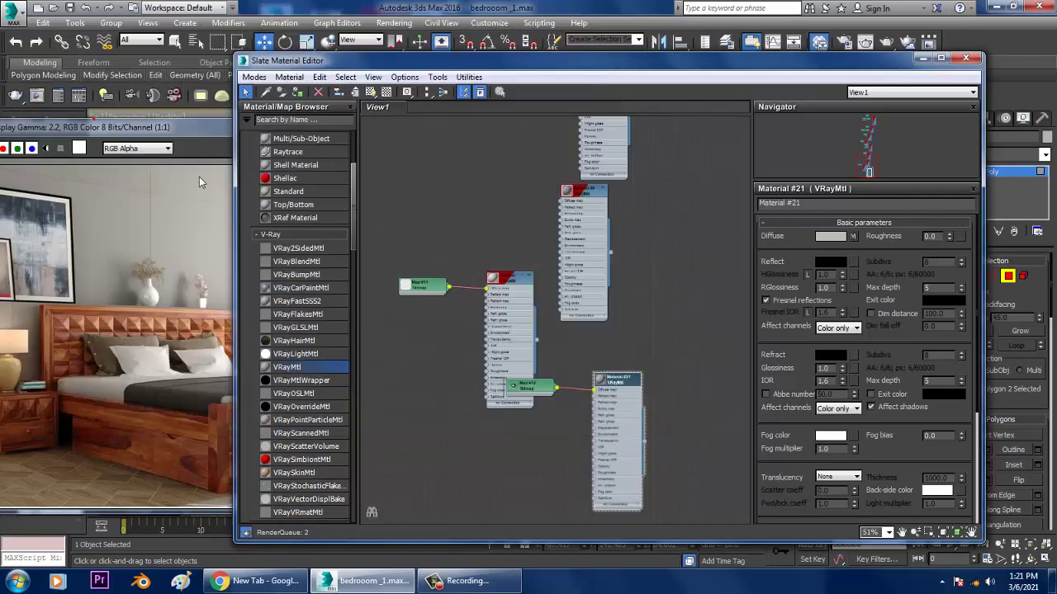
# Assign the painting material to the selected polygon of the larger frame and show its map in the viewport
pyautogui.click(370, 92)
pyautogui.click(923, 61)
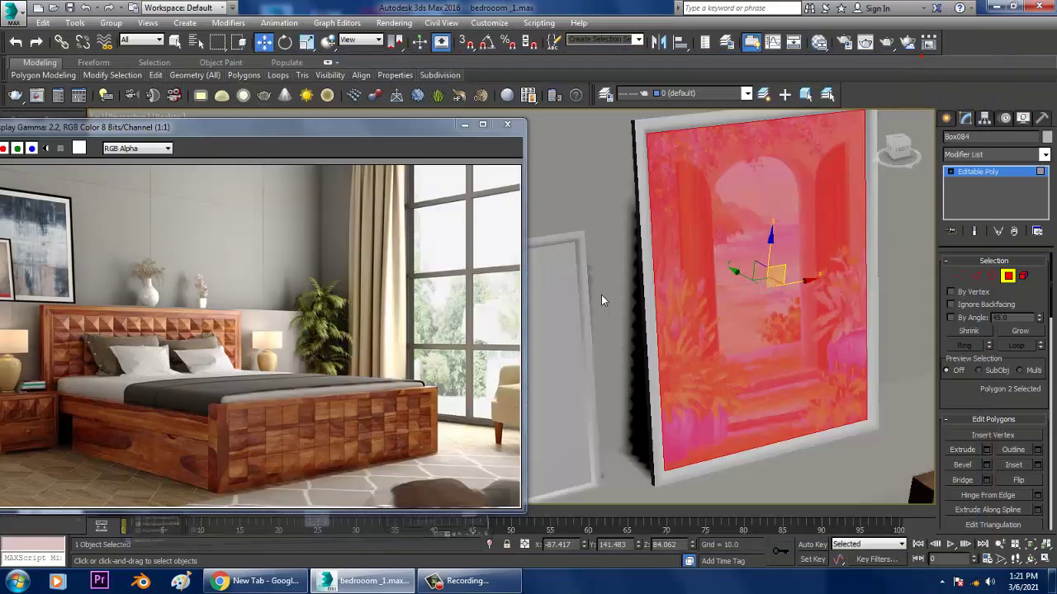
pyautogui.keyDown('alt'); pyautogui.moveTo(772, 279); pyautogui.dragTo(761, 273, button='middle'); pyautogui.keyUp('alt')
pyautogui.moveTo(839, 264); pyautogui.dragTo(815, 269, button='middle')
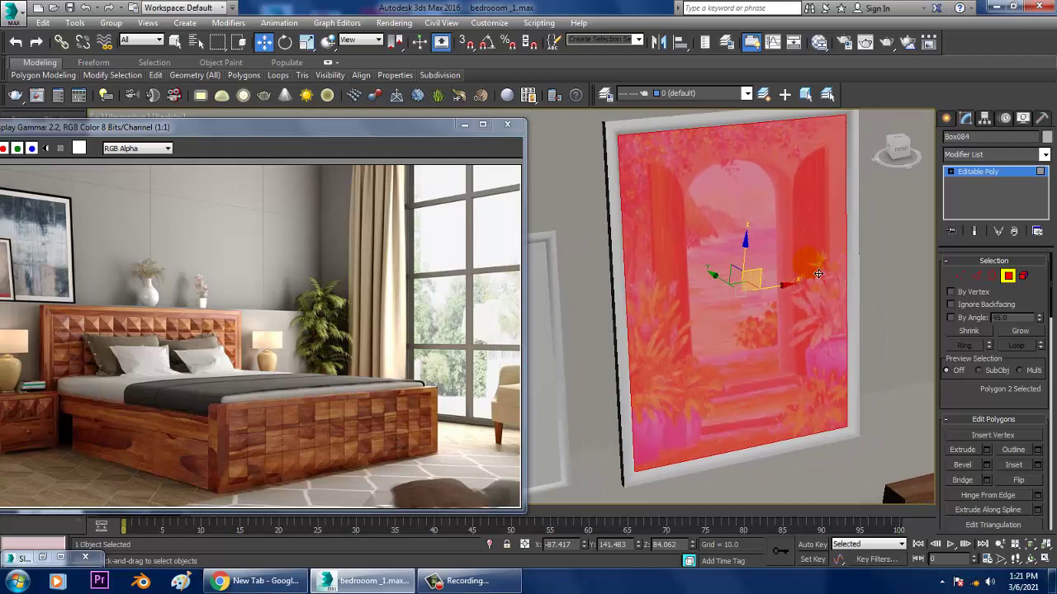
# Invert the selection to the polygons of the larger frame's border and add another new VRayMtl for them
pyautogui.hotkey('ctrl', 'a')
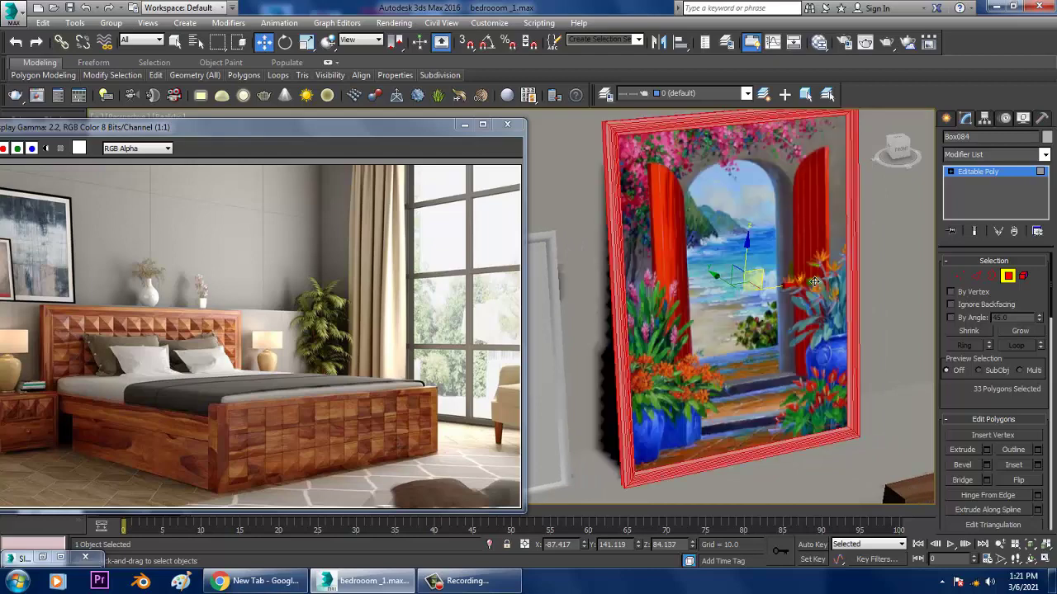
pyautogui.click(818, 42)
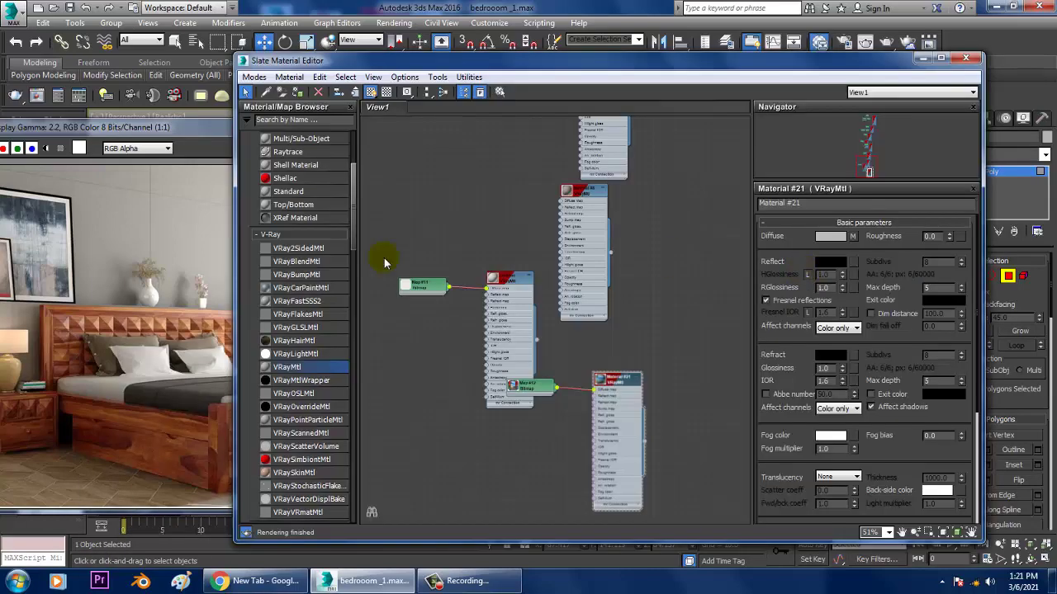
pyautogui.moveTo(588, 412); pyautogui.dragTo(587, 282, button='middle')
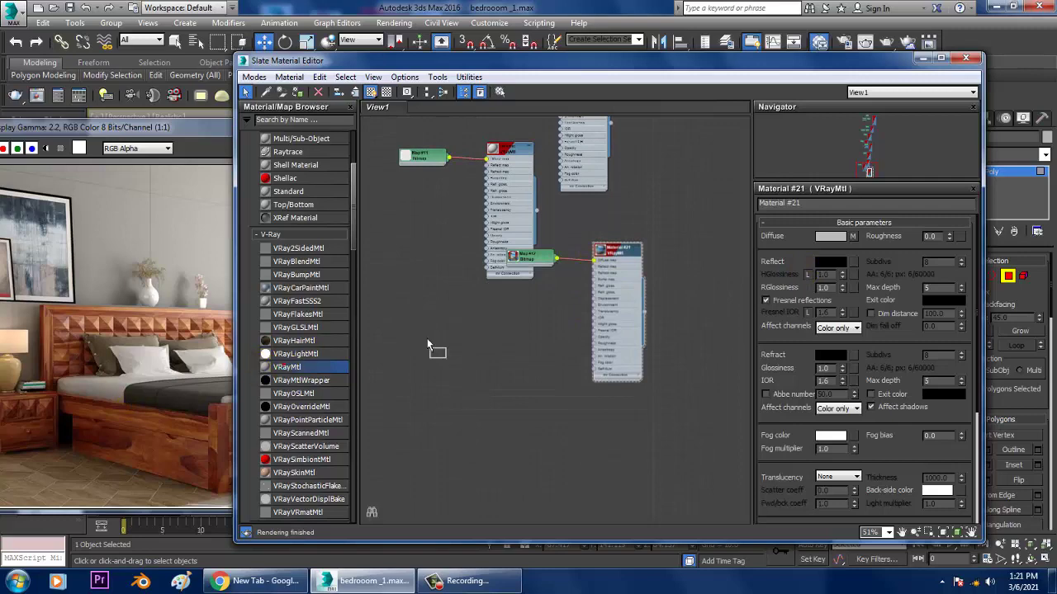
pyautogui.moveTo(426, 345); pyautogui.dragTo(427, 340)
# Set the diffuse color of the new border material to a very dark brown
pyautogui.click(831, 237)
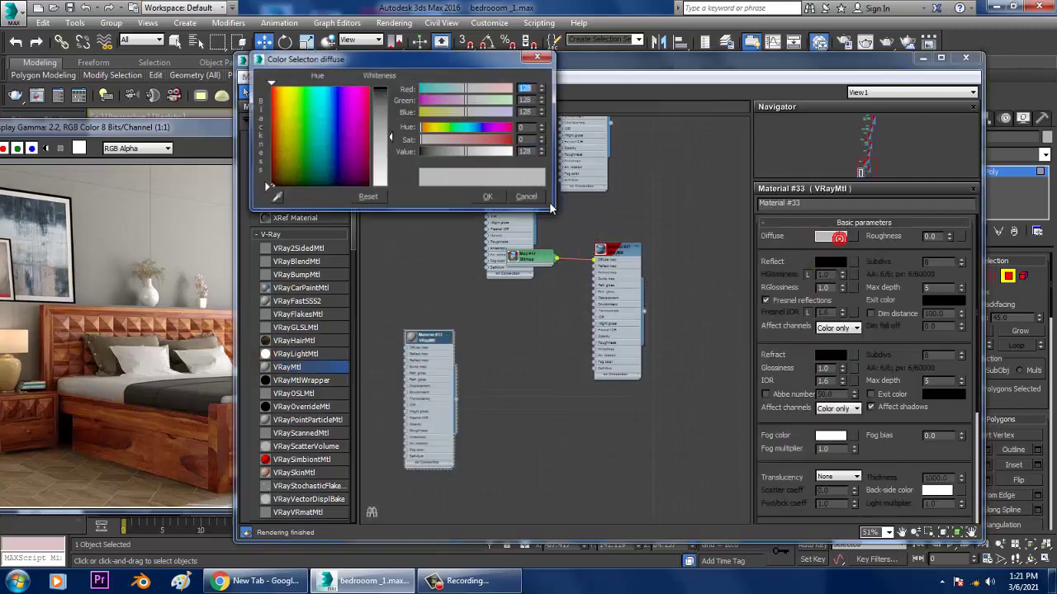
pyautogui.moveTo(265, 181)
pyautogui.mouseDown()
pyautogui.moveTo(268, 162)
pyautogui.moveTo(268, 184)
pyautogui.mouseUp()
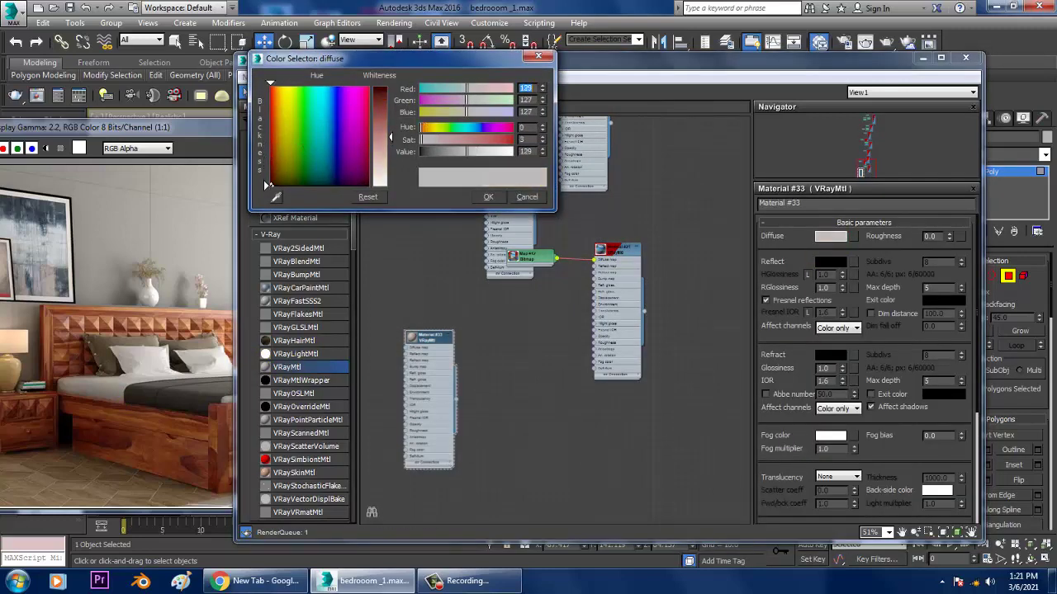
pyautogui.moveTo(394, 137); pyautogui.dragTo(391, 89)
pyautogui.click(489, 199)
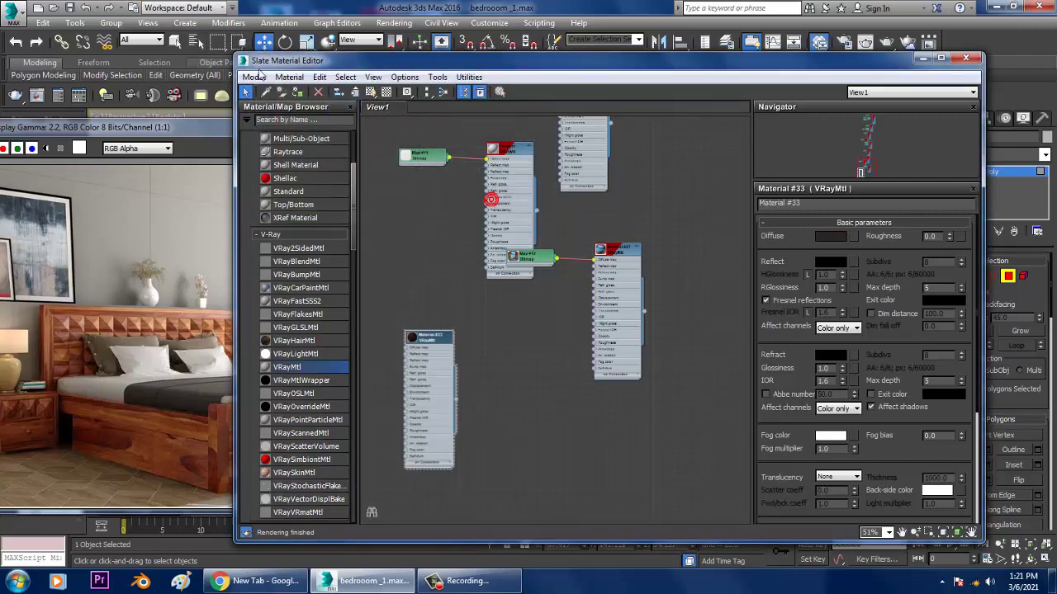
# Assign the dark material to the larger frame's border polygons, deselect them and leave polygon editing
pyautogui.click(371, 92)
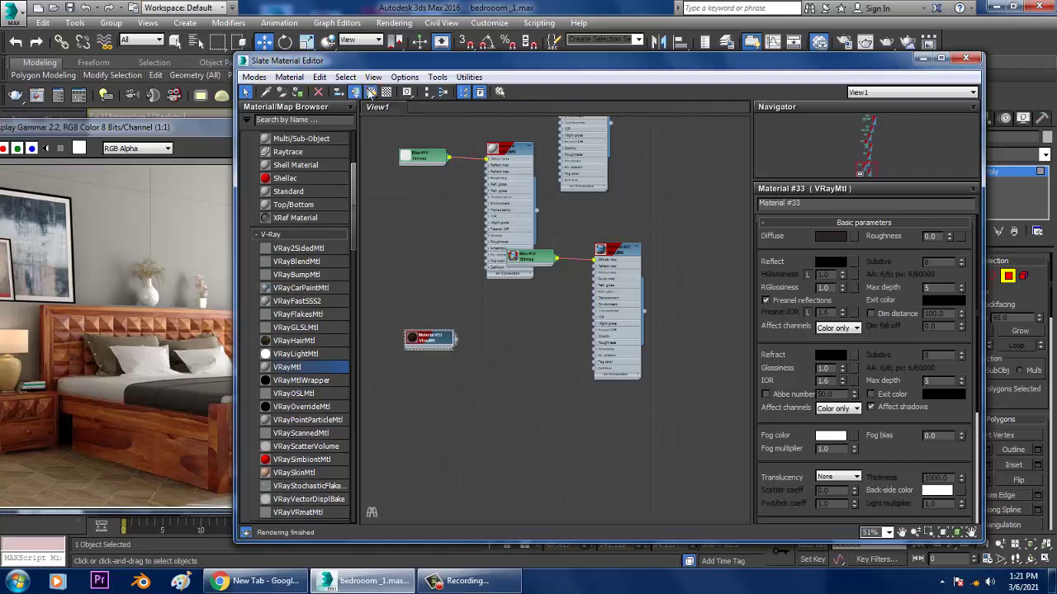
pyautogui.click(922, 58)
pyautogui.scroll(-6, 655, 184)
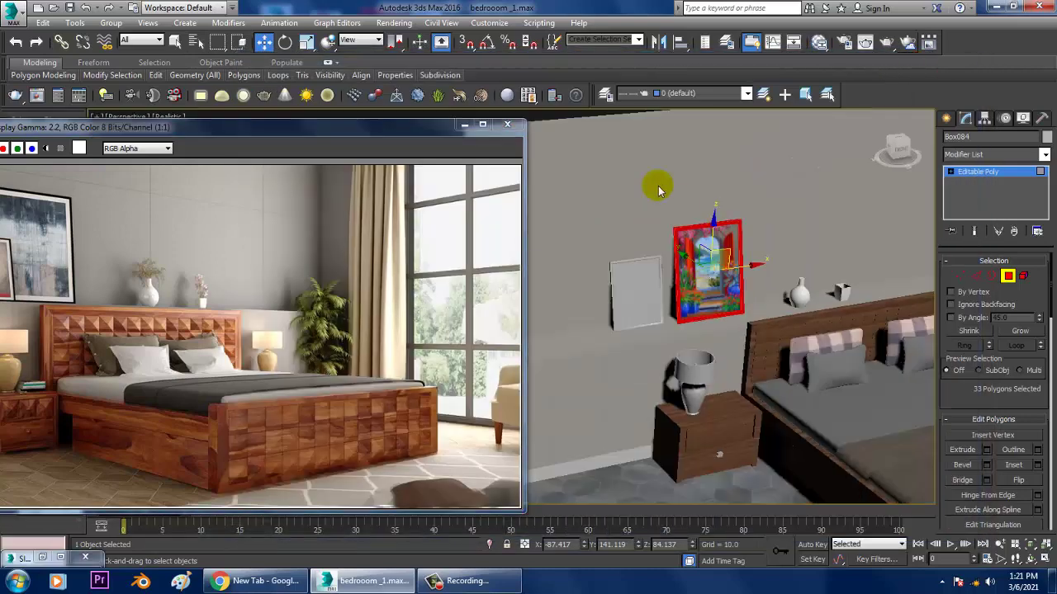
pyautogui.moveTo(689, 235); pyautogui.dragTo(691, 229, button='middle')
pyautogui.click(665, 179)
pyautogui.scroll(6, 682, 234)
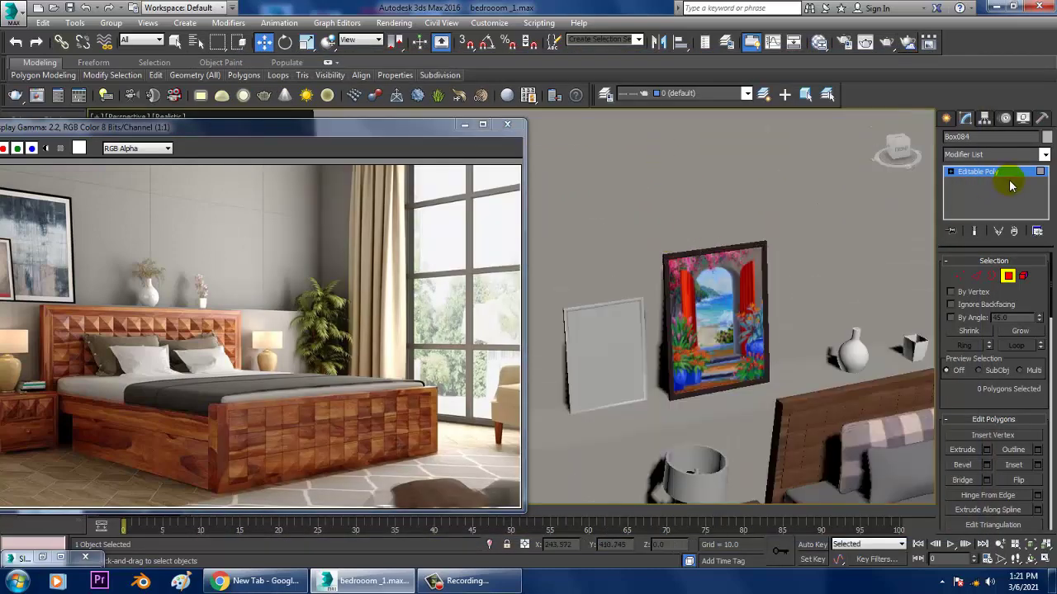
pyautogui.click(999, 174)
# Select the smaller wall frame and pick its inner picture polygon in polygon sub-object mode
pyautogui.moveTo(624, 356); pyautogui.dragTo(724, 265, button='middle')
pyautogui.click(655, 308)
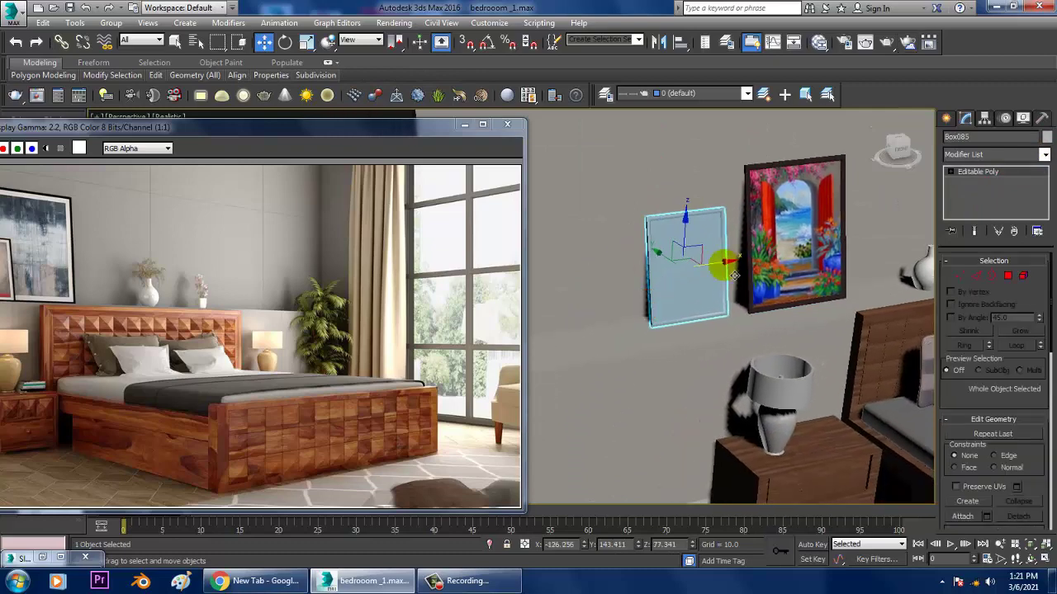
pyautogui.scroll(6, 726, 265)
pyautogui.click(1009, 275)
pyautogui.scroll(-6, 698, 292)
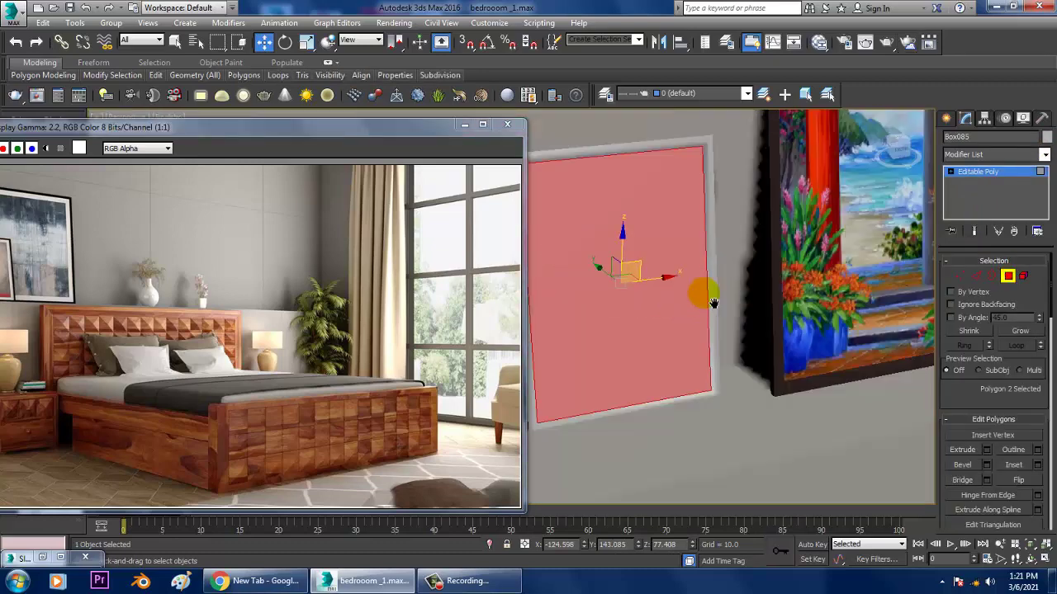
# Create a new VRayMtl for the smaller picture and add a Bitmap map to its diffuse channel
pyautogui.press('m')
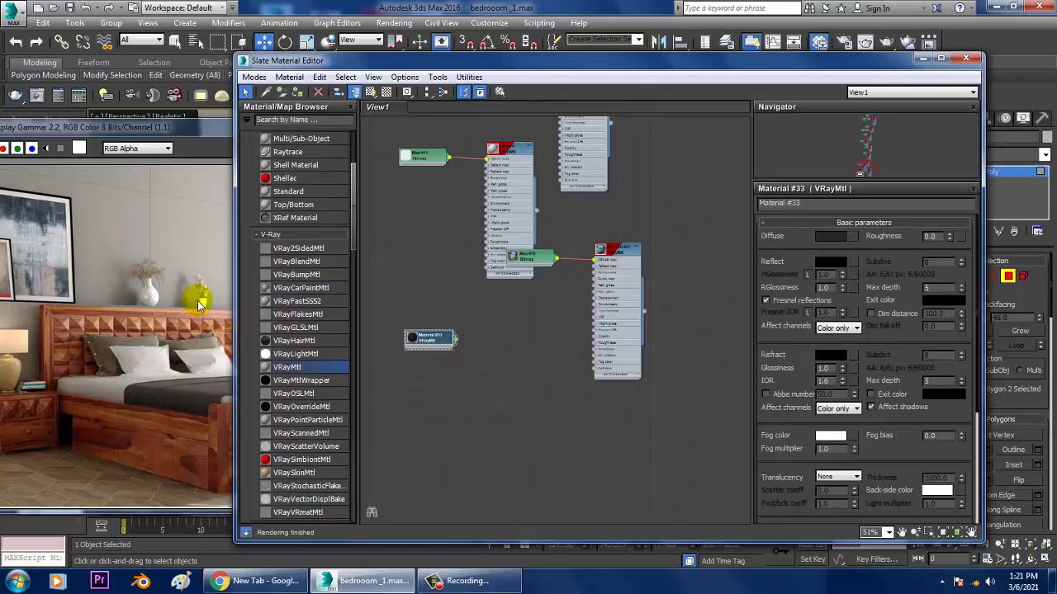
pyautogui.moveTo(547, 376); pyautogui.dragTo(545, 373)
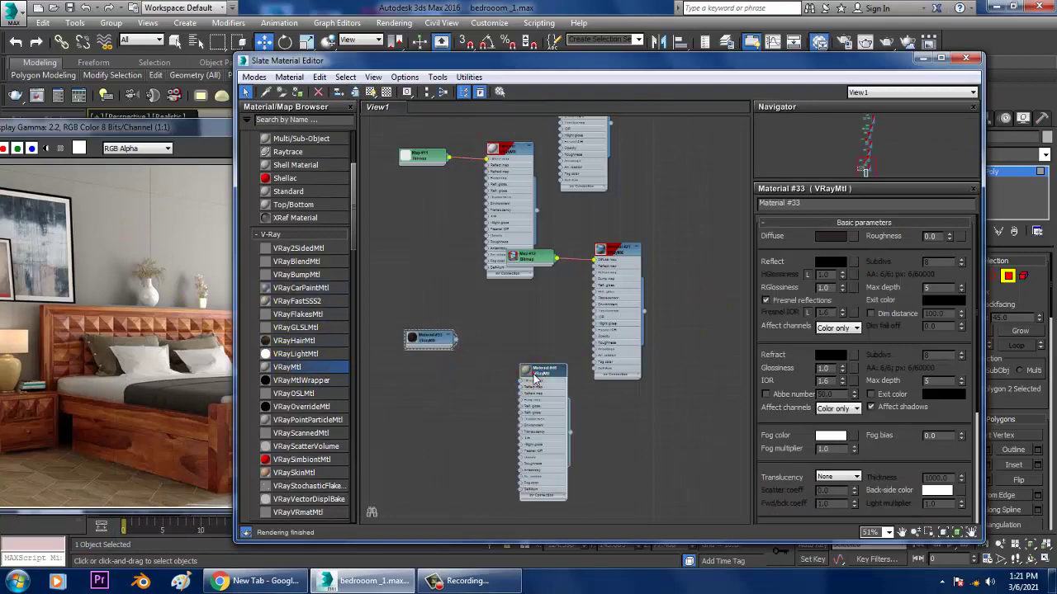
pyautogui.click(856, 237)
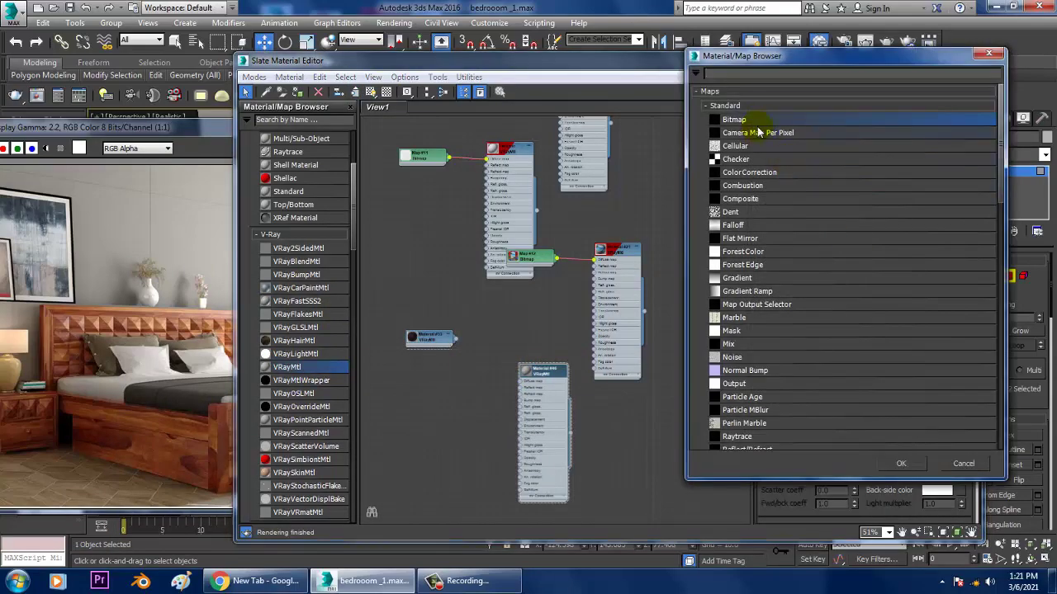
pyautogui.doubleClick(757, 123)
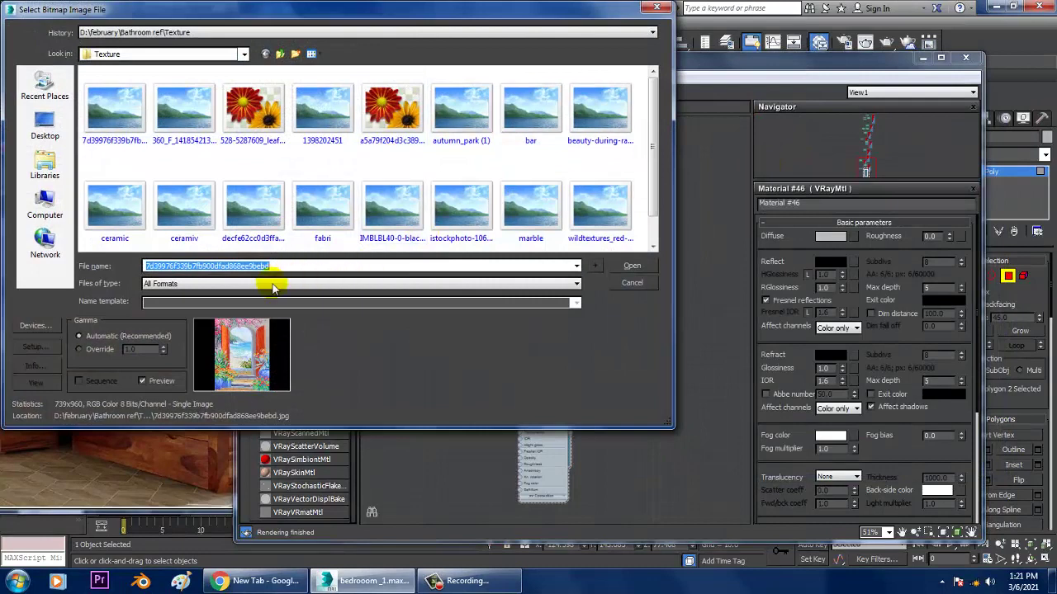
# Load the beauty-during-rainy-season-paintings-500x500 image as the smaller picture's diffuse bitmap and assign the material to its inner polygon
pyautogui.click(118, 107)
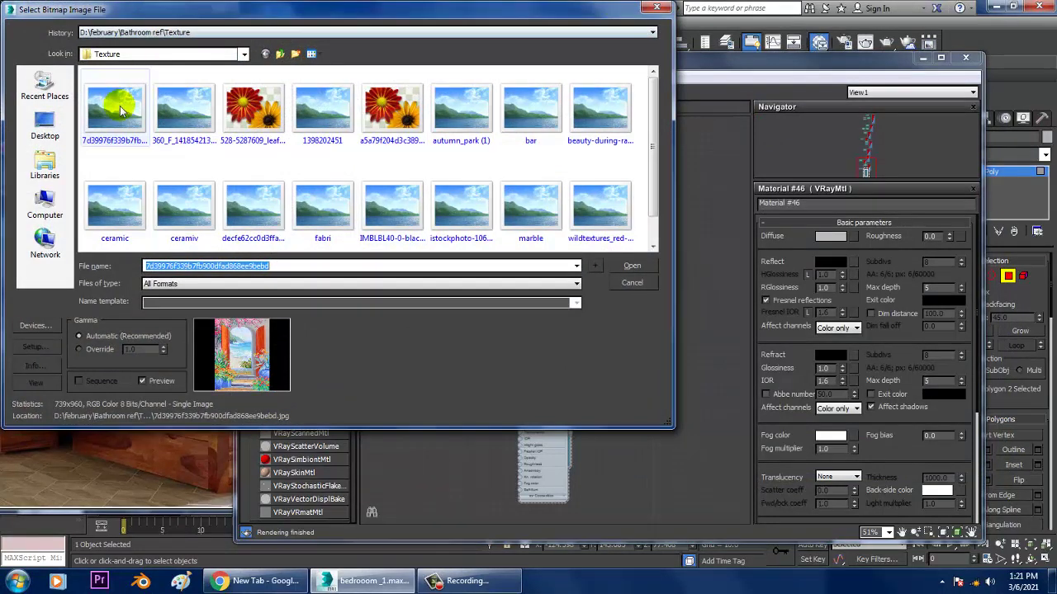
pyautogui.press('Right')
pyautogui.press('Right')
pyautogui.press('Right')
pyautogui.press('Right')
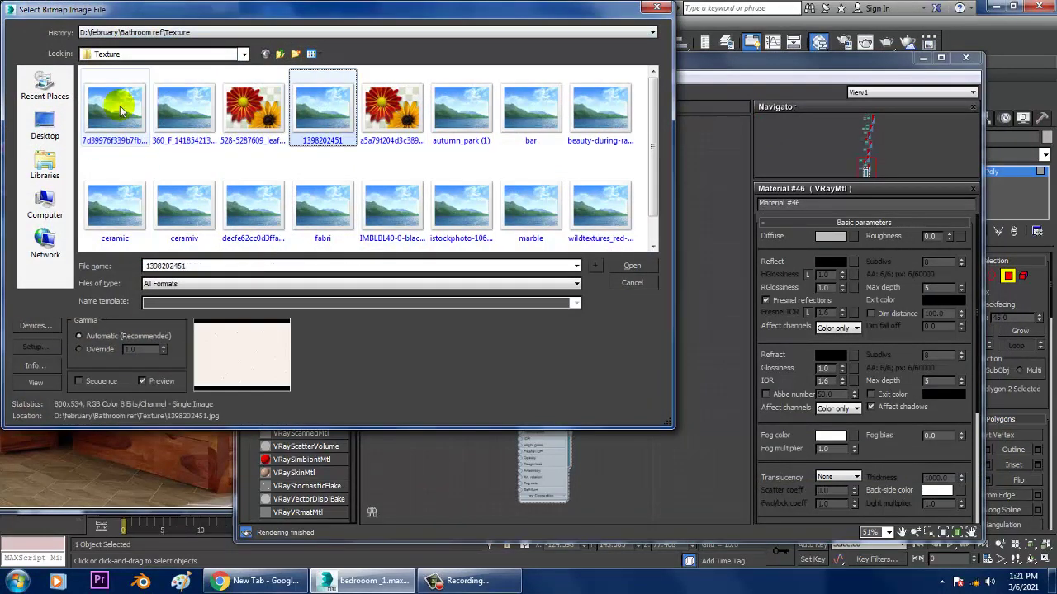
pyautogui.press('Right')
pyautogui.press('Right')
pyautogui.press('Right')
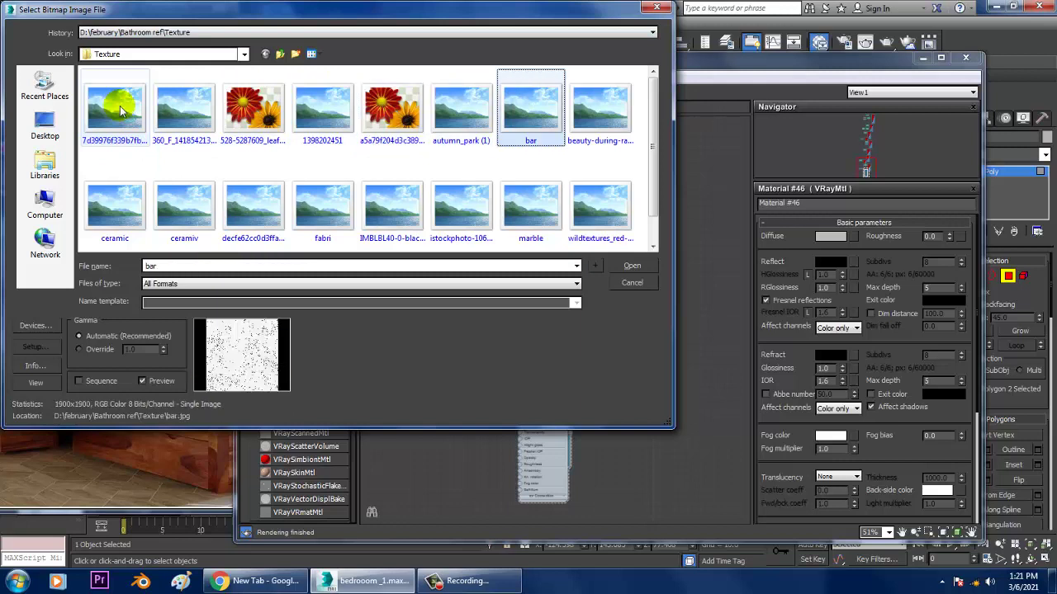
pyautogui.press('Down')
pyautogui.press('Up')
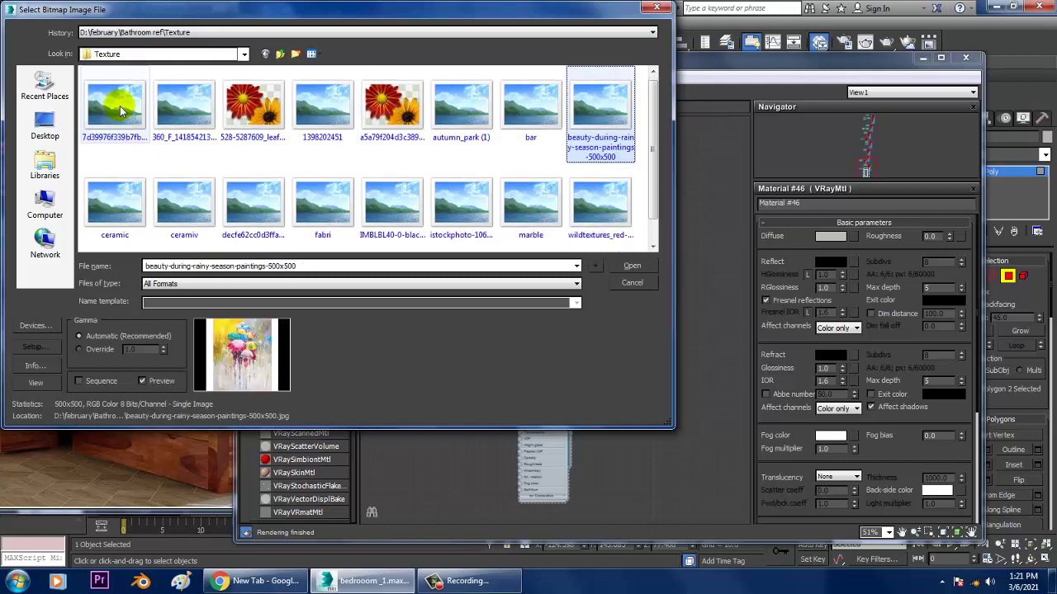
pyautogui.doubleClick(612, 103)
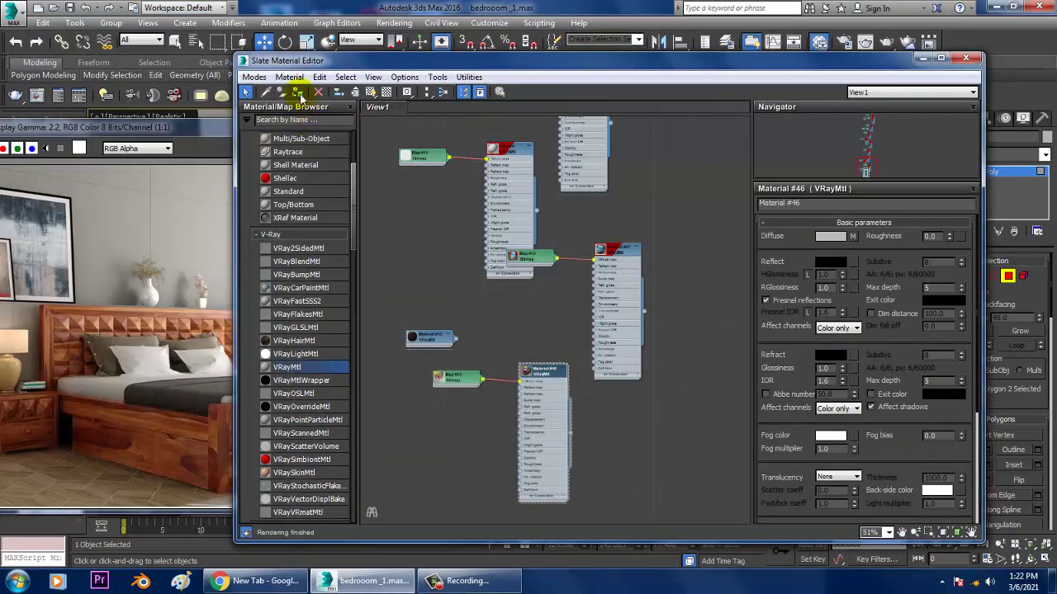
pyautogui.click(924, 57)
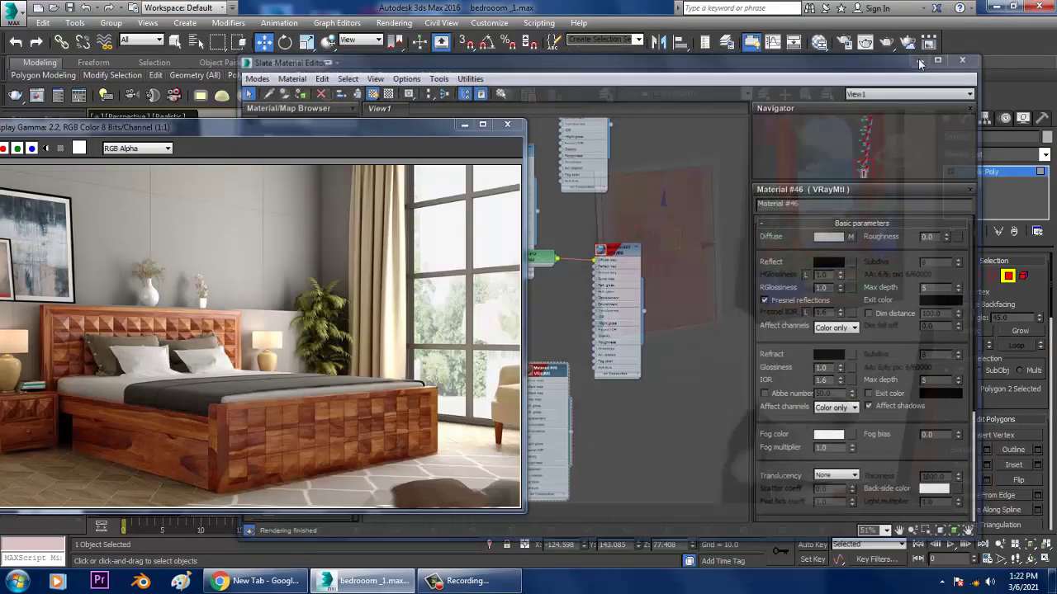
# Add a UVW Map modifier with Box mapping to the smaller frame's picture polygon
pyautogui.scroll(8, 753, 293)
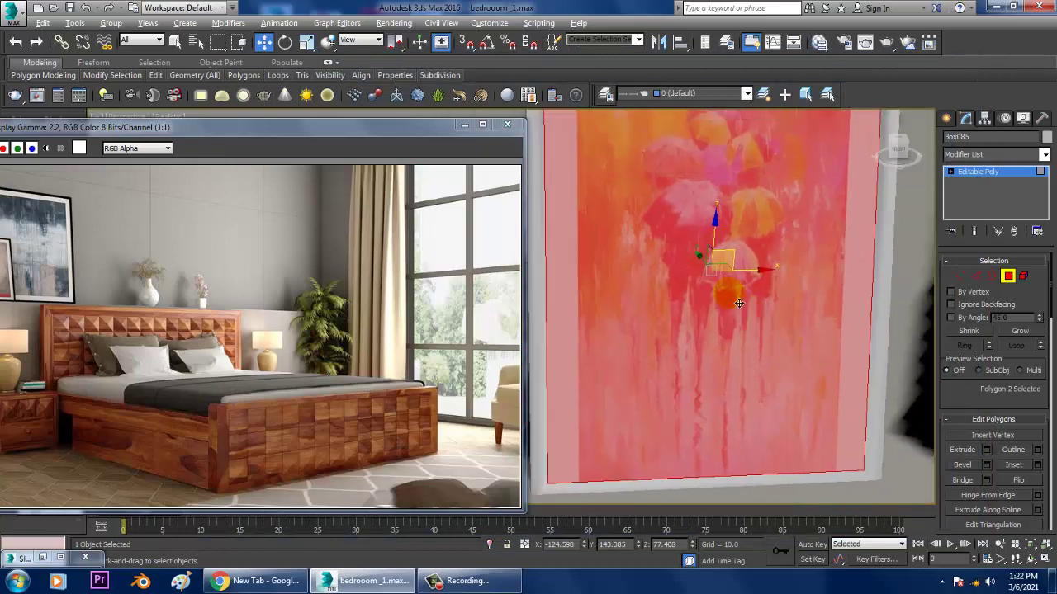
pyautogui.click(989, 156)
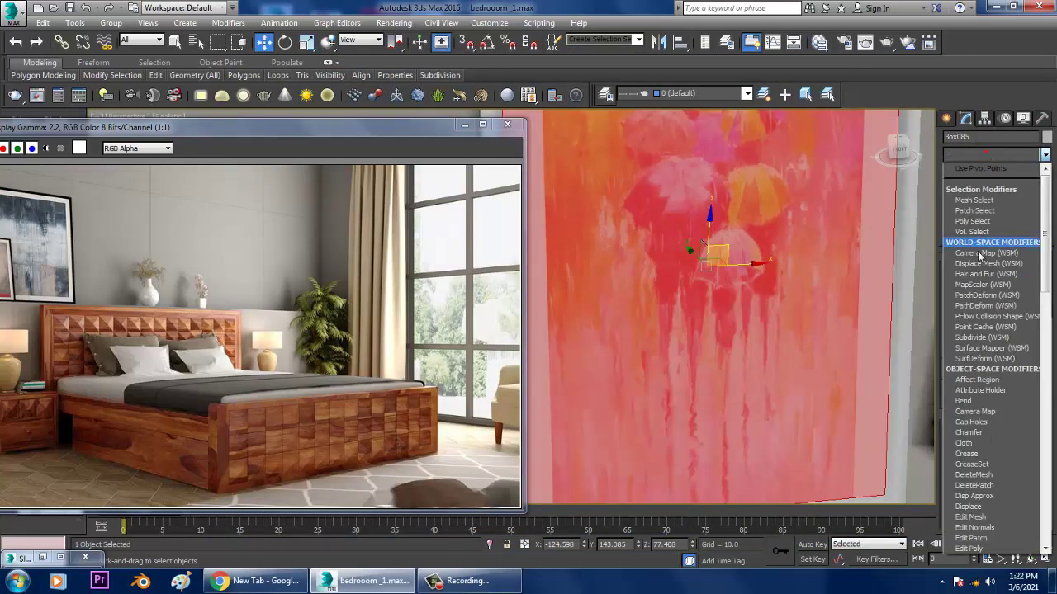
pyautogui.press('u')
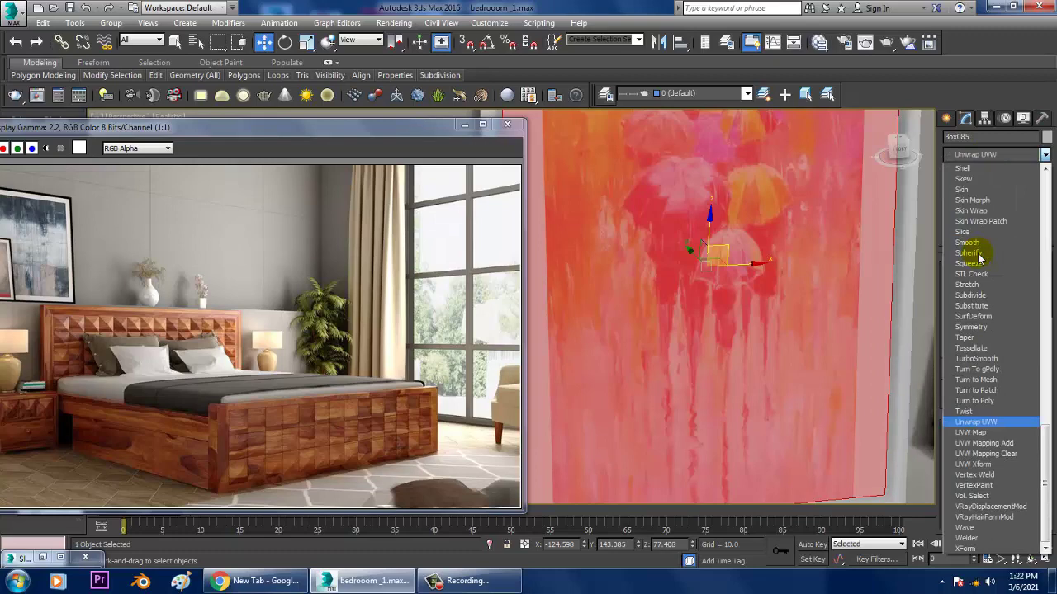
pyautogui.click(983, 433)
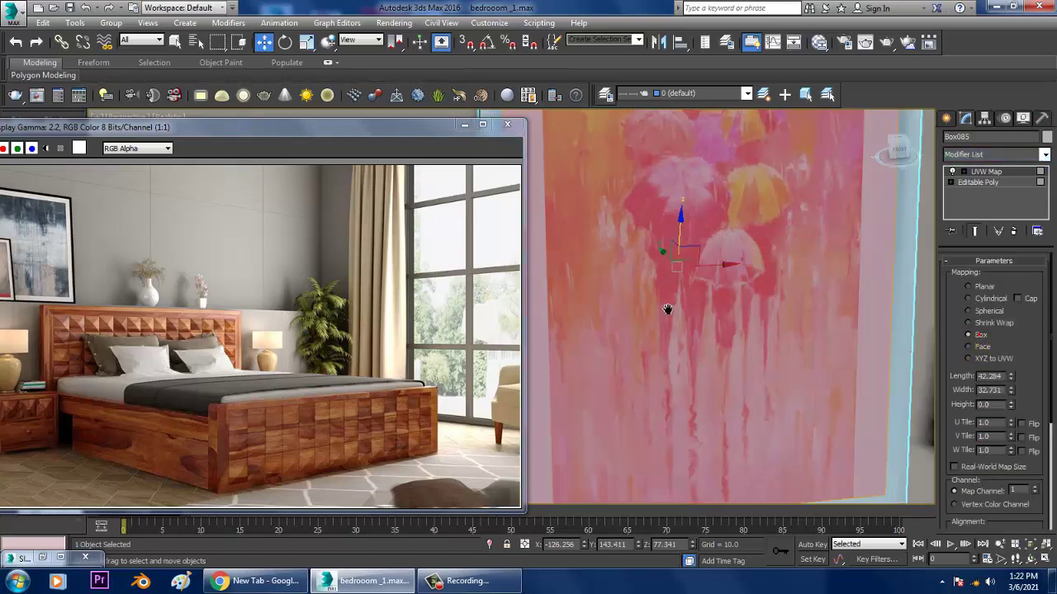
# Set the smaller picture's UVW mapping width to 40.914 so the painting fills the frame from side to side
pyautogui.scroll(-4, 667, 307)
pyautogui.scroll(2, 745, 302)
pyautogui.click(962, 172)
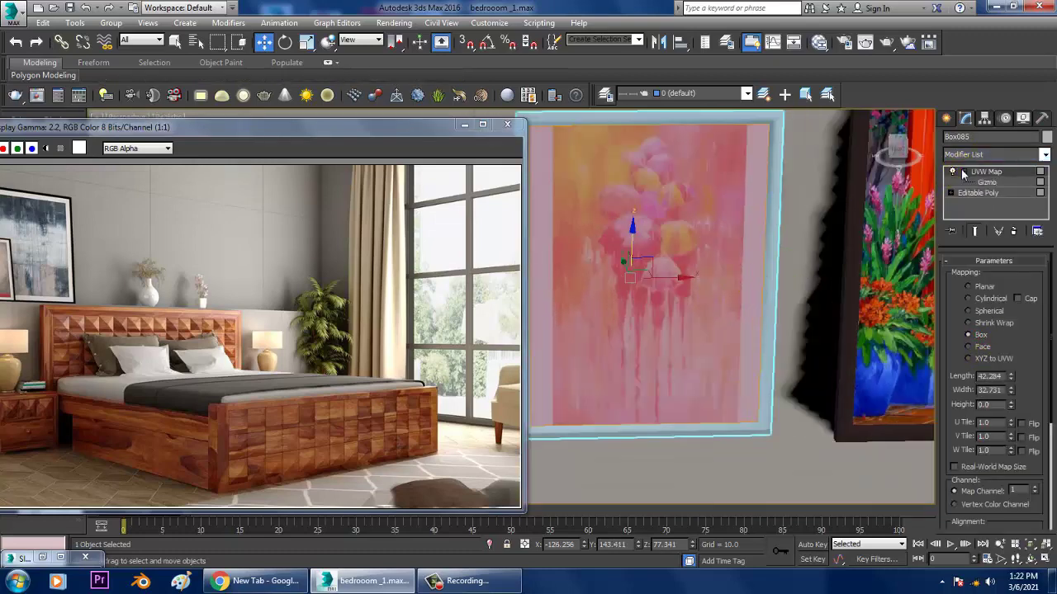
pyautogui.click(951, 193)
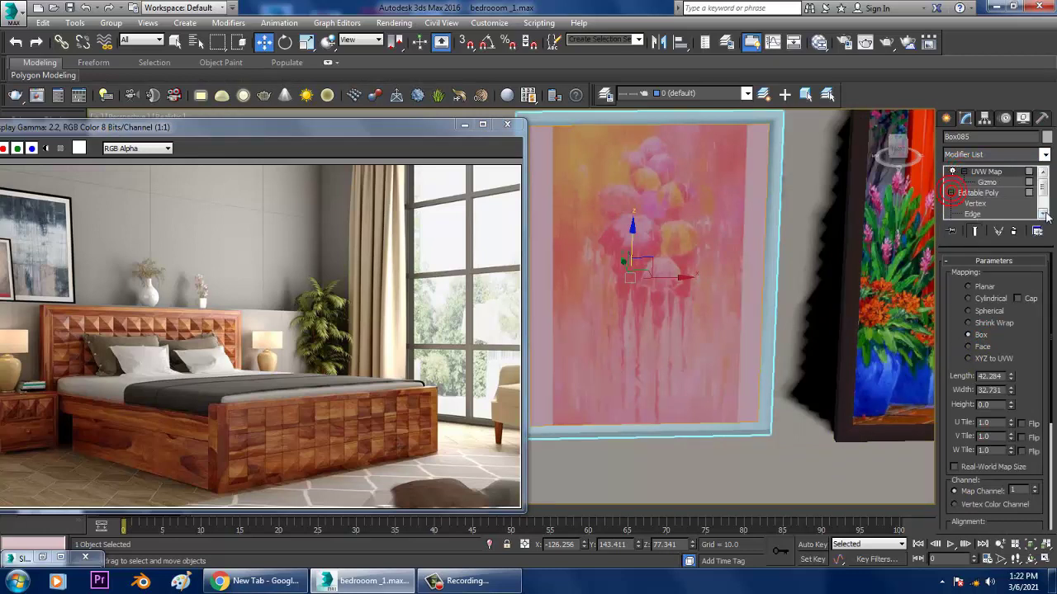
pyautogui.click(1043, 214)
pyautogui.click(1043, 214)
pyautogui.click(991, 213)
pyautogui.click(698, 252)
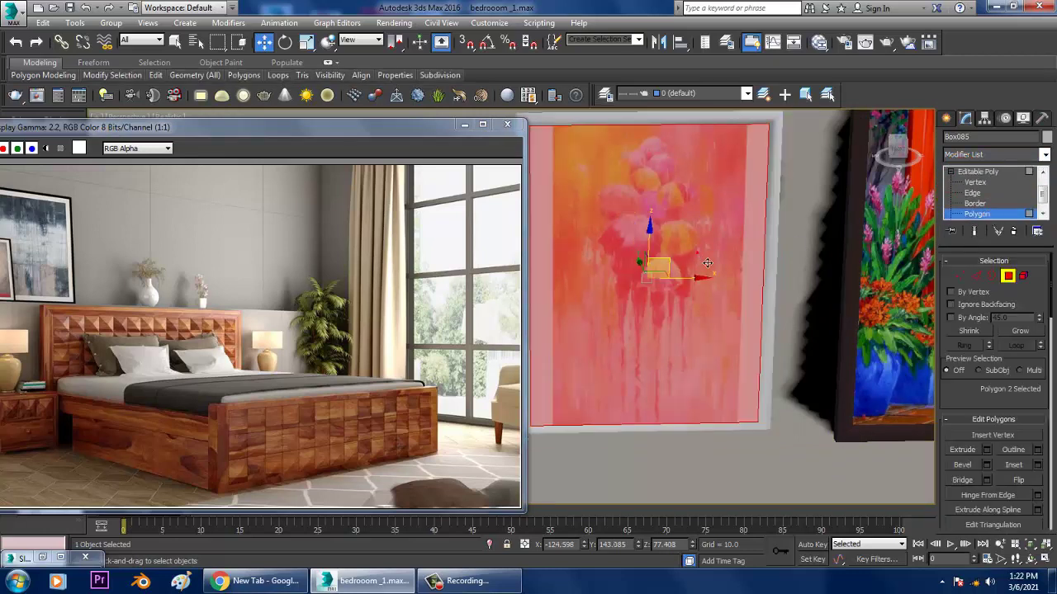
pyautogui.moveTo(1045, 195); pyautogui.dragTo(1045, 186)
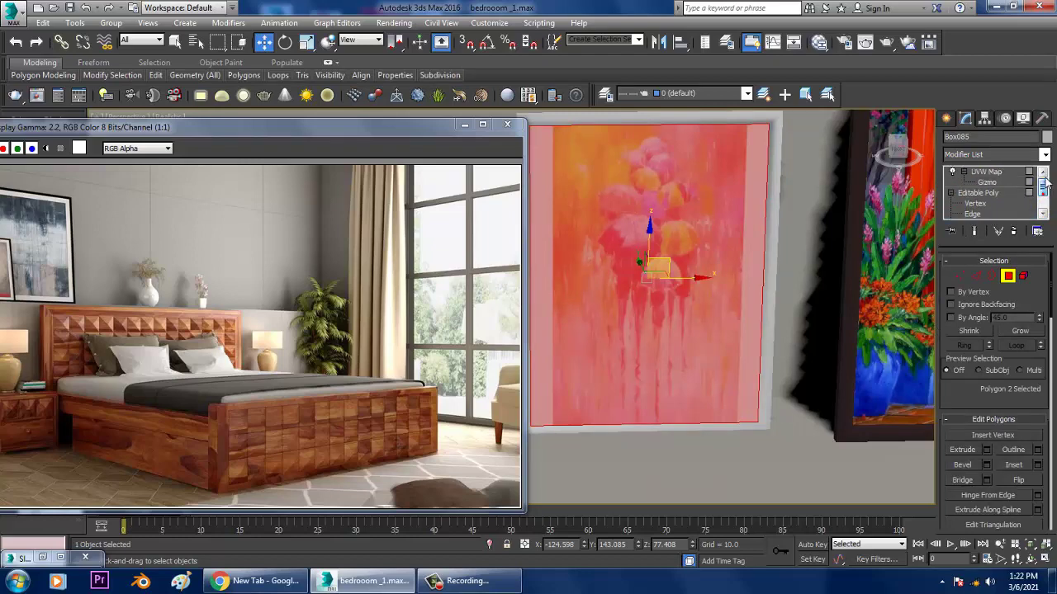
pyautogui.click(981, 172)
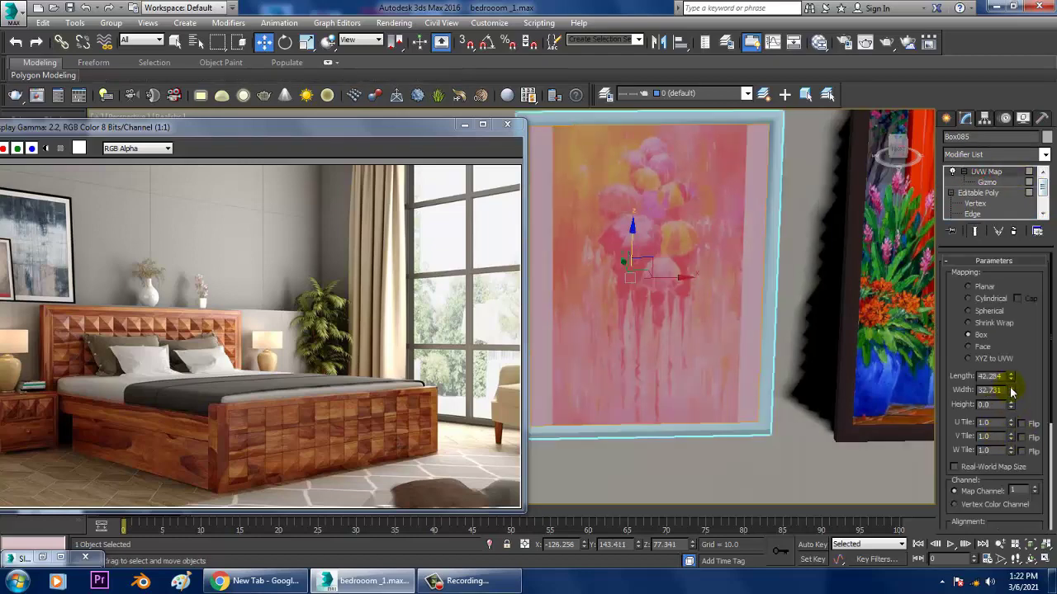
pyautogui.moveTo(1012, 392); pyautogui.dragTo(1017, 377)
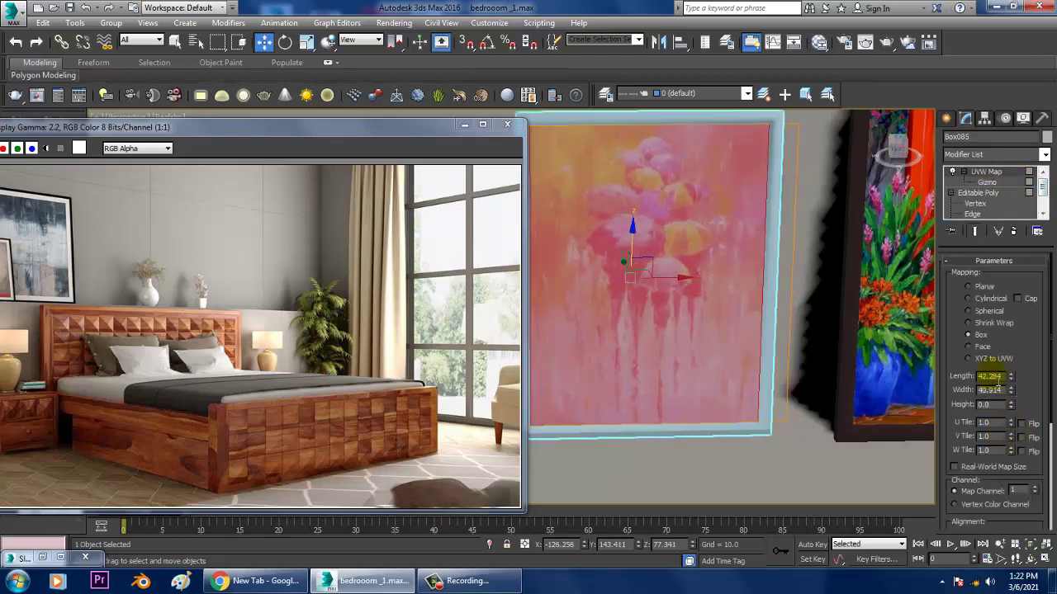
# Convert the smaller frame to an Editable Poly to collapse its UVW mapping
pyautogui.keyDown('alt'); pyautogui.moveTo(798, 350); pyautogui.dragTo(813, 330, button='middle'); pyautogui.keyUp('alt')
pyautogui.rightClick(601, 205)
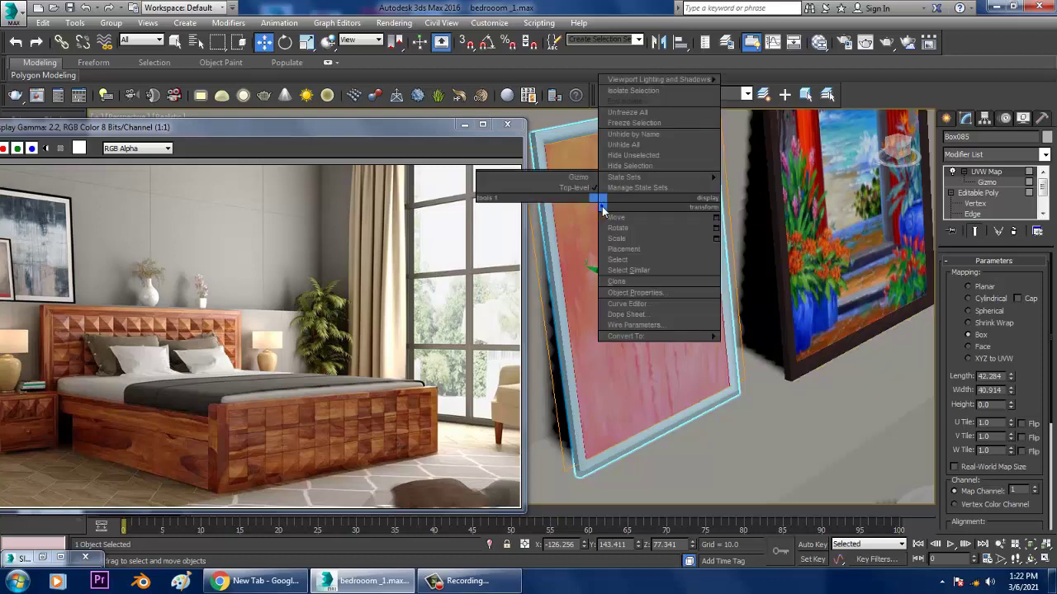
pyautogui.moveTo(677, 336)
pyautogui.click(779, 347)
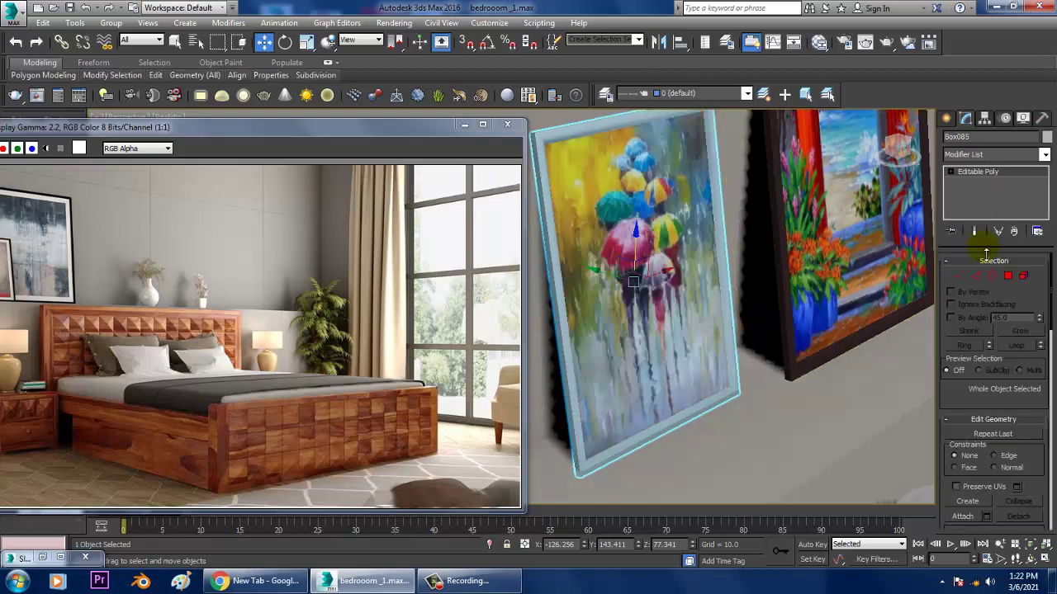
# Invert the polygon selection to the smaller frame's border and assign the existing very dark brown material to it
pyautogui.click(1012, 277)
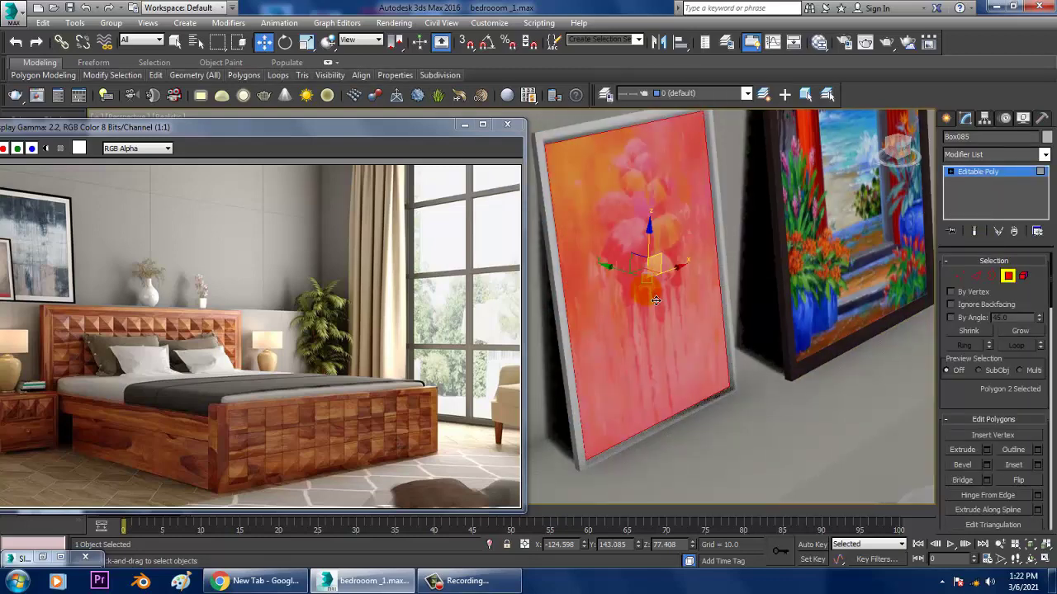
pyautogui.hotkey('ctrl', 'i')
pyautogui.press('m')
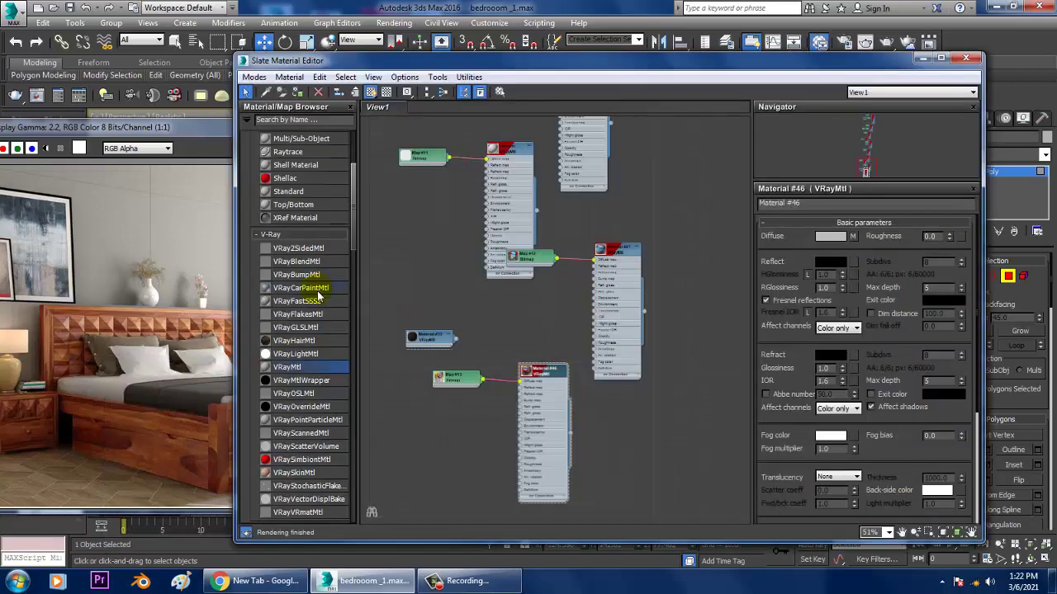
pyautogui.click(446, 341)
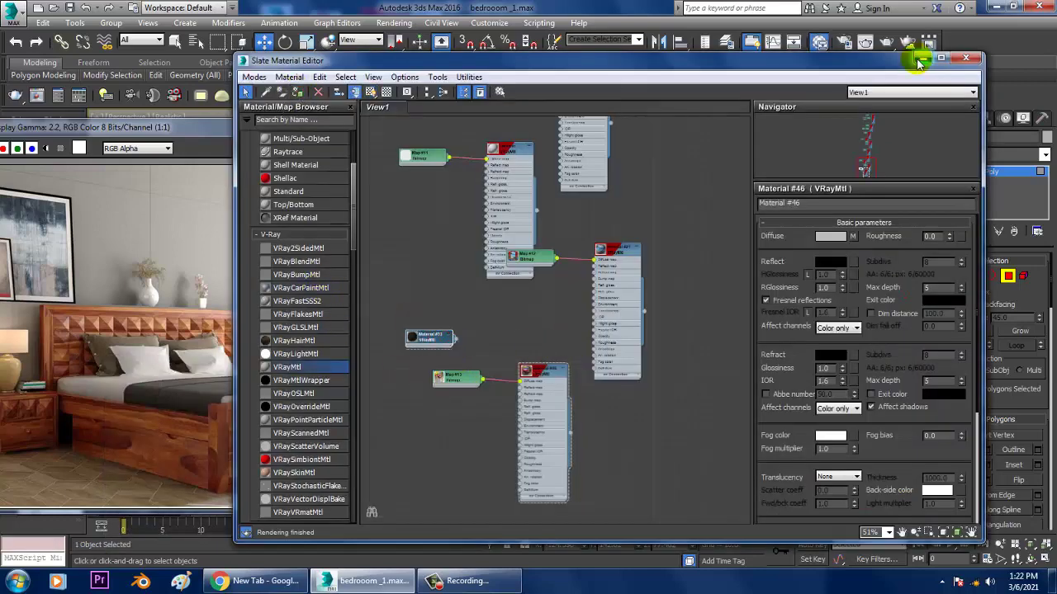
pyautogui.click(919, 59)
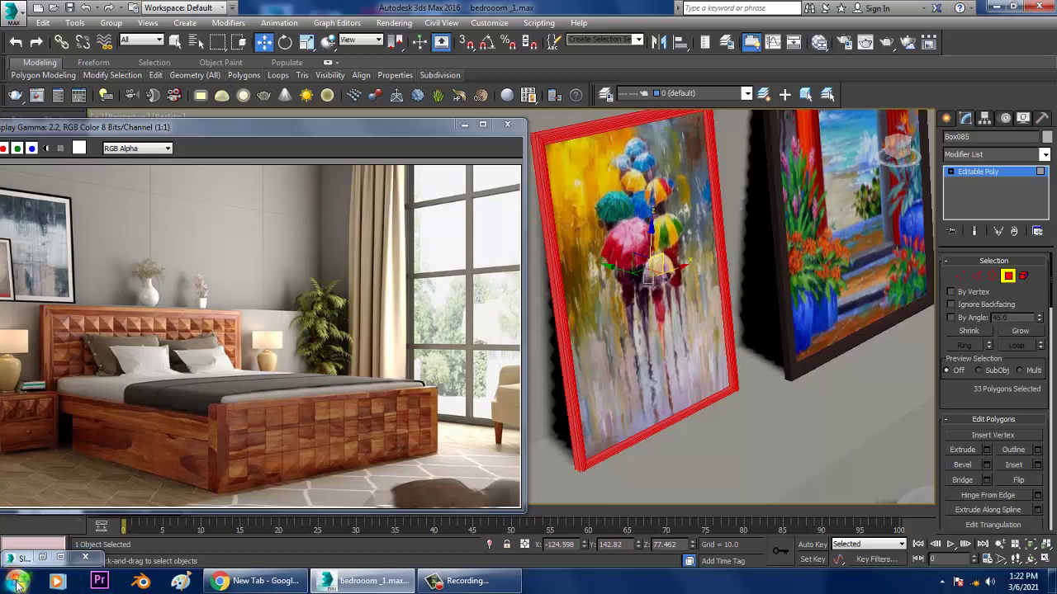
# Switch to Windows Explorer, open the D:\february\Bathroom ref\Texture folder and view its first image in the photo viewer
pyautogui.click(16, 581)
pyautogui.click(223, 254)
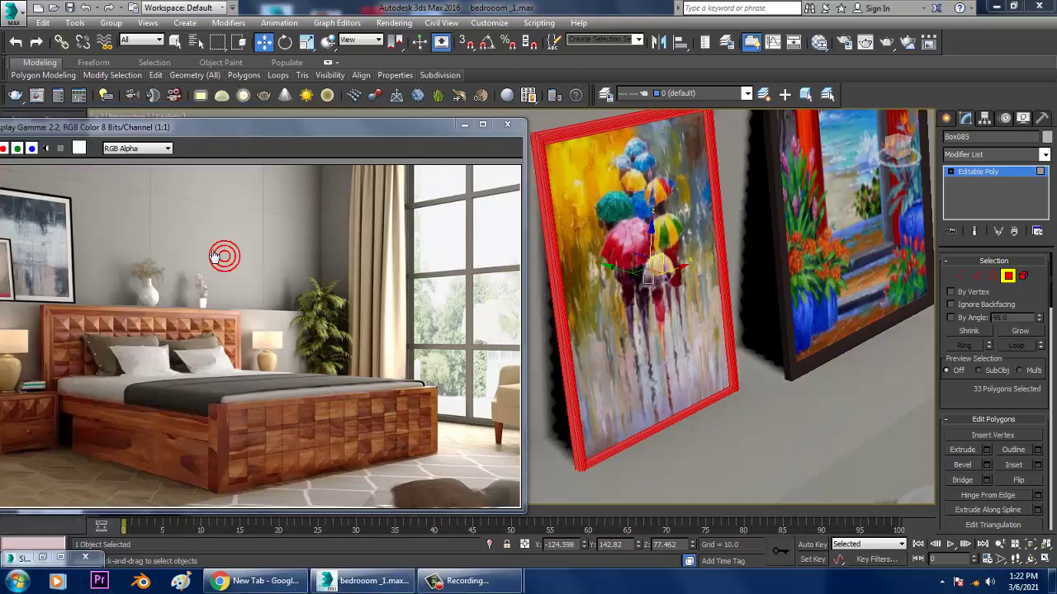
pyautogui.doubleClick(551, 272)
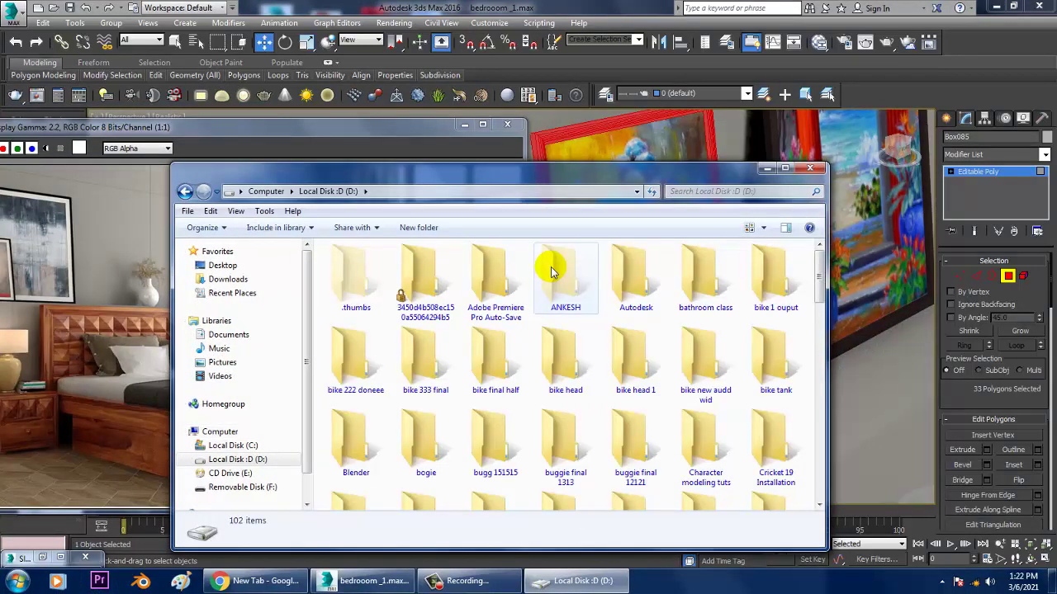
pyautogui.press('f')
pyautogui.click(783, 279)
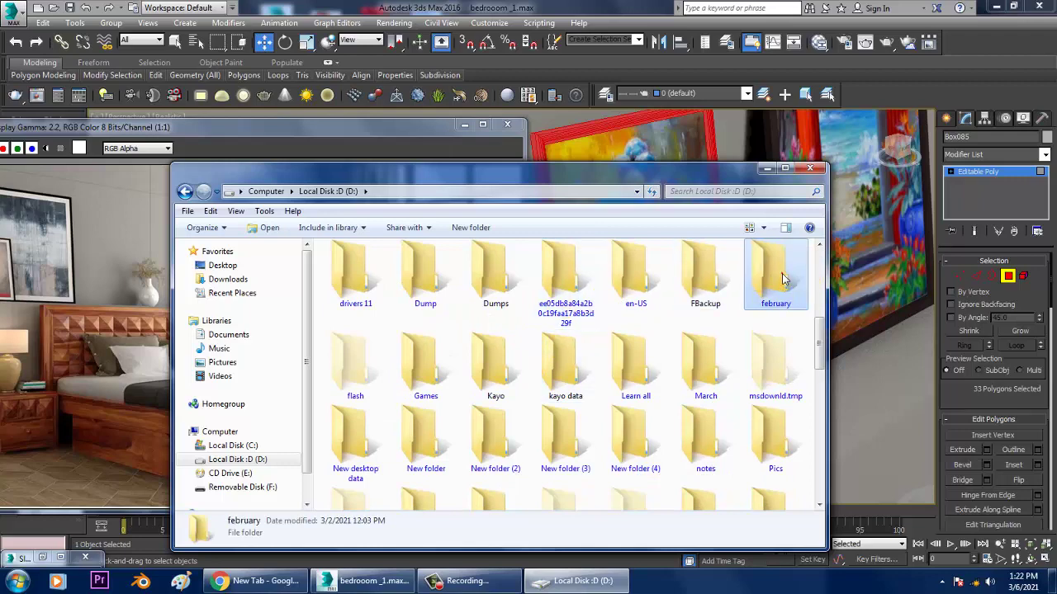
pyautogui.doubleClick(783, 279)
pyautogui.press('b')
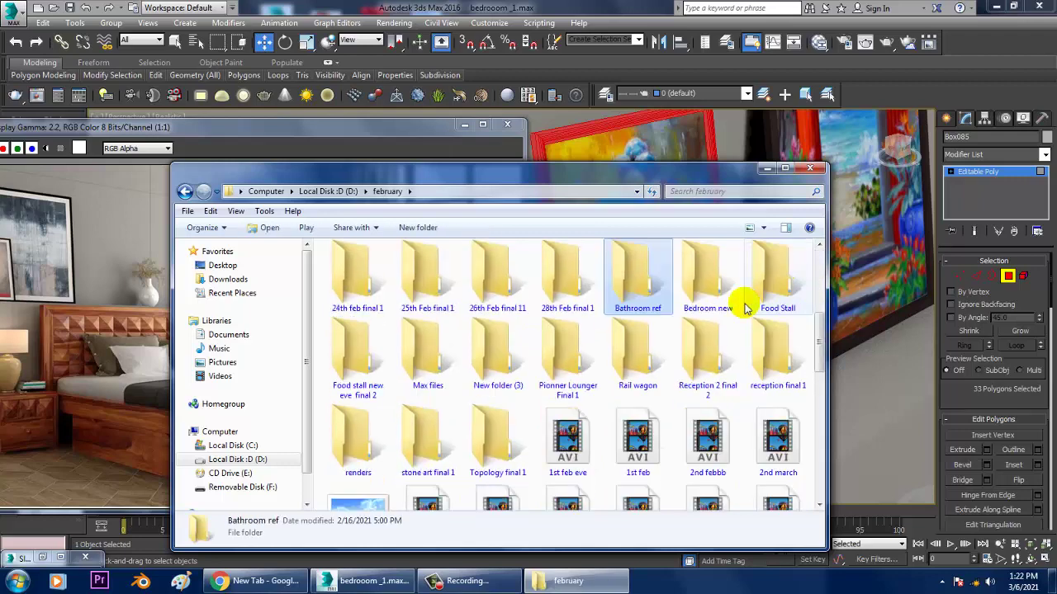
pyautogui.doubleClick(629, 291)
pyautogui.doubleClick(418, 306)
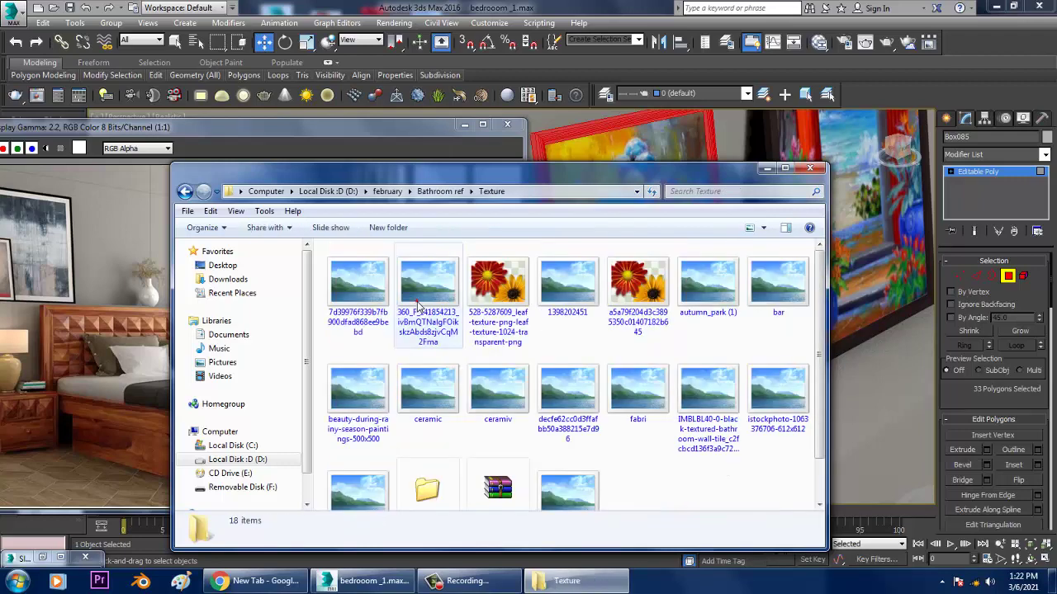
pyautogui.click(366, 284)
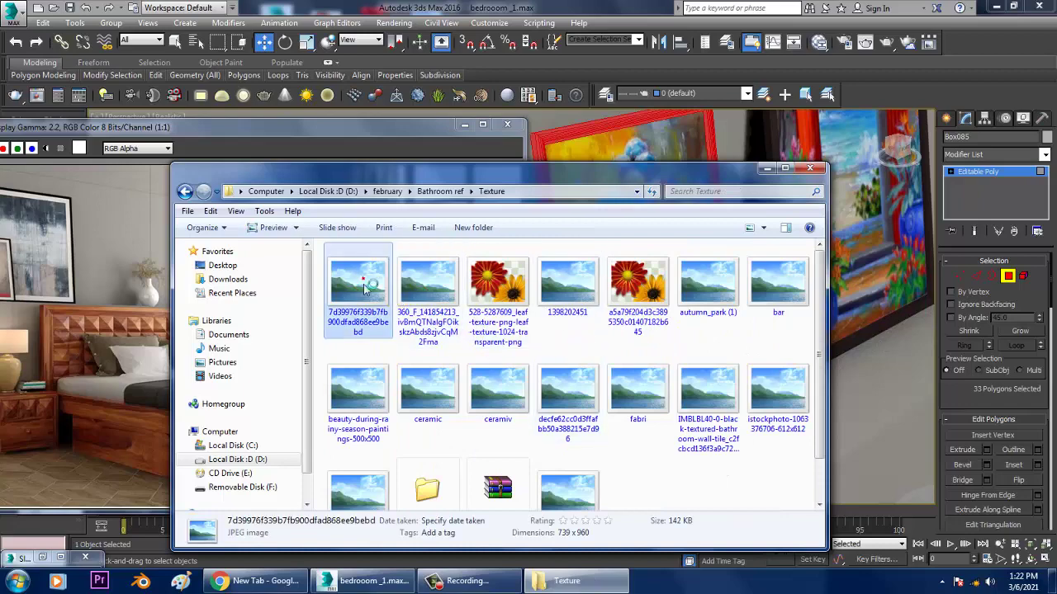
pyautogui.doubleClick(366, 285)
# Look through the images in the Texture folder, then close the photo viewer and folder to return to 3ds Max
pyautogui.press('Right')
pyautogui.press('Right')
pyautogui.press('Right')
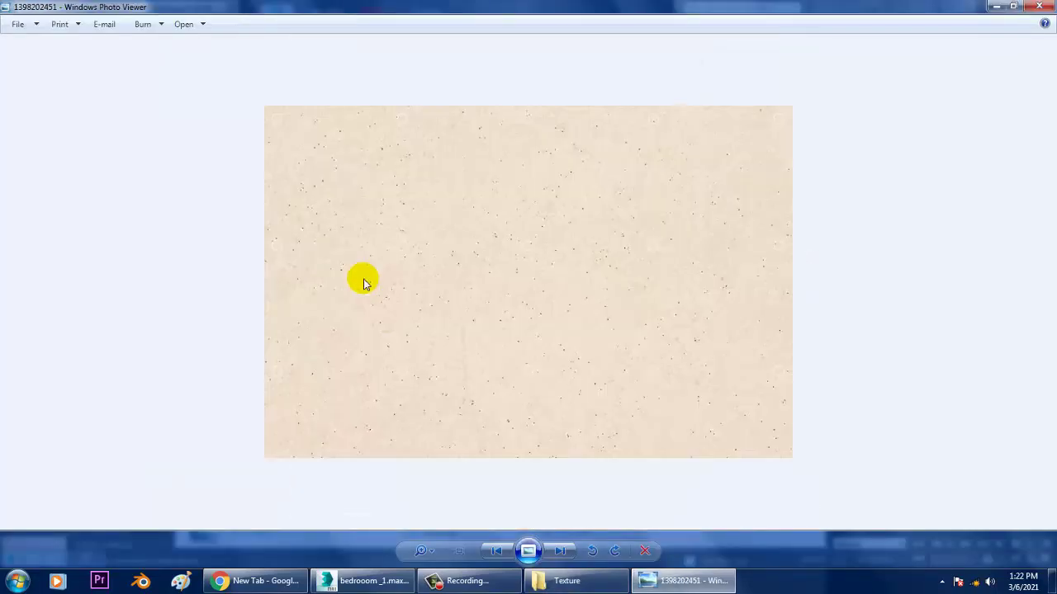
pyautogui.press('Right')
pyautogui.press('Right')
pyautogui.press('Right')
pyautogui.press('Right')
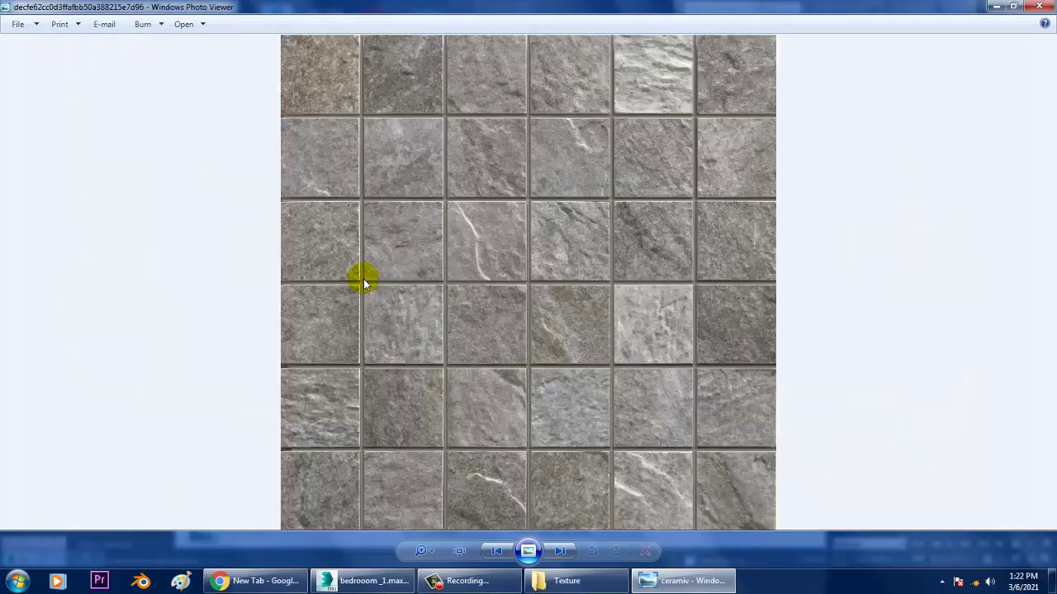
pyautogui.press('Right')
pyautogui.press('Right')
pyautogui.press('Right')
pyautogui.press('Right')
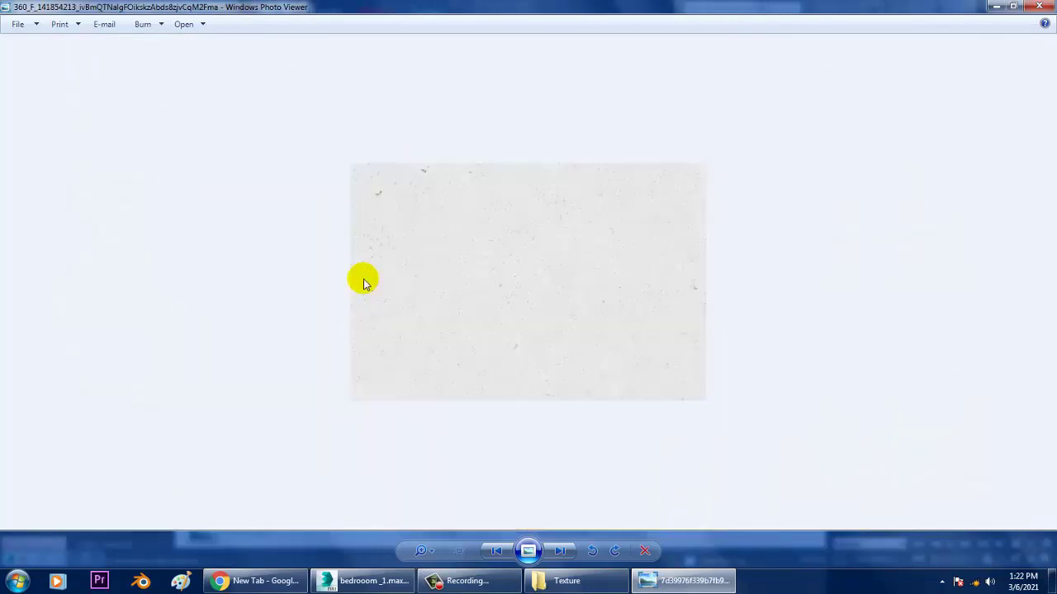
pyautogui.press('Right')
pyautogui.click(1039, 6)
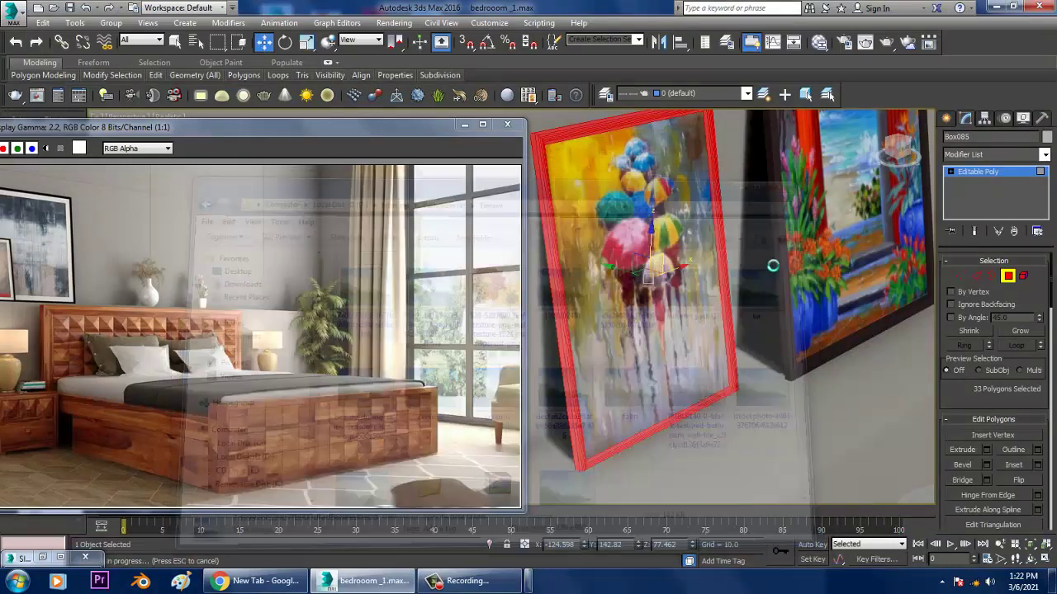
pyautogui.click(810, 167)
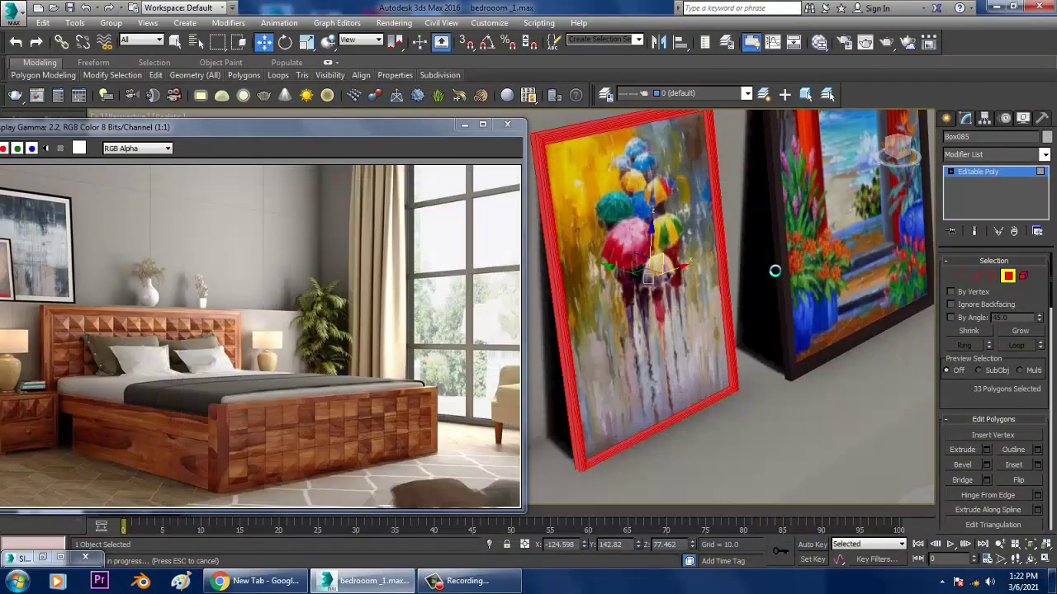
# Deselect the smaller frame's border polygons and leave polygon editing
pyautogui.scroll(-10, 612, 331)
pyautogui.click(650, 211)
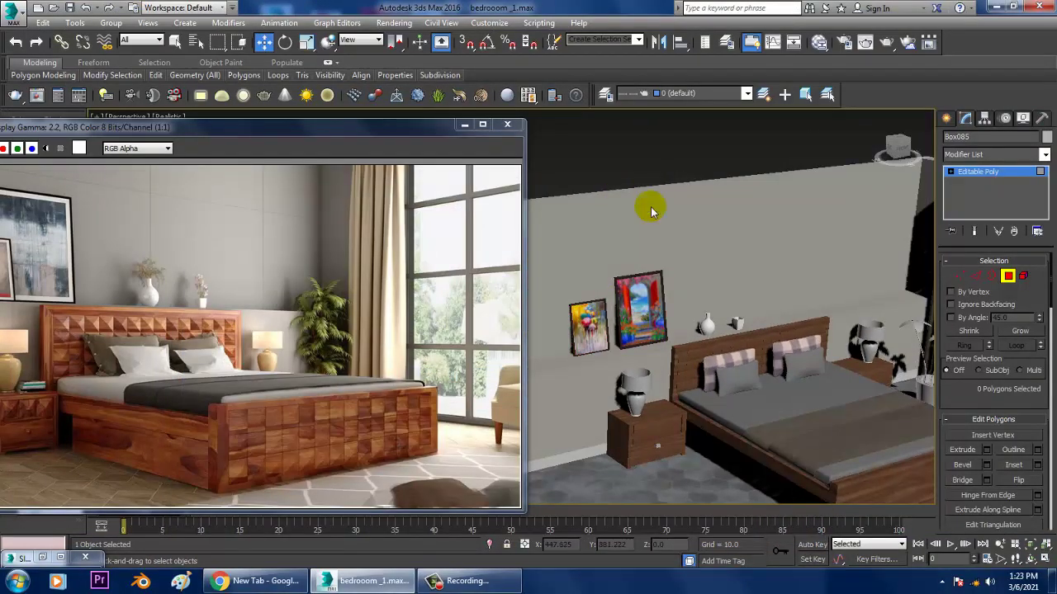
pyautogui.click(983, 172)
# Select the vase-shaped base of the lamp on the bedside table below the wall pictures
pyautogui.moveTo(792, 355); pyautogui.dragTo(843, 256, button='middle')
pyautogui.scroll(6, 844, 256)
pyautogui.click(638, 289)
pyautogui.moveTo(664, 305); pyautogui.dragTo(760, 313, button='middle')
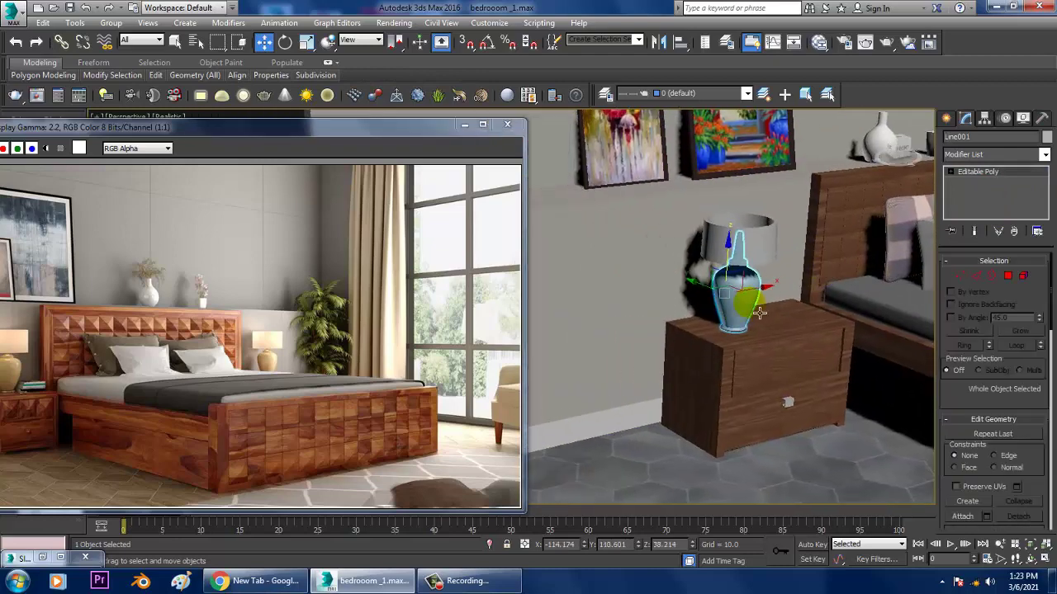
# Create a new VRayMtl for the lamp base and start a Bitmap for its diffuse map
pyautogui.scroll(5, 760, 313)
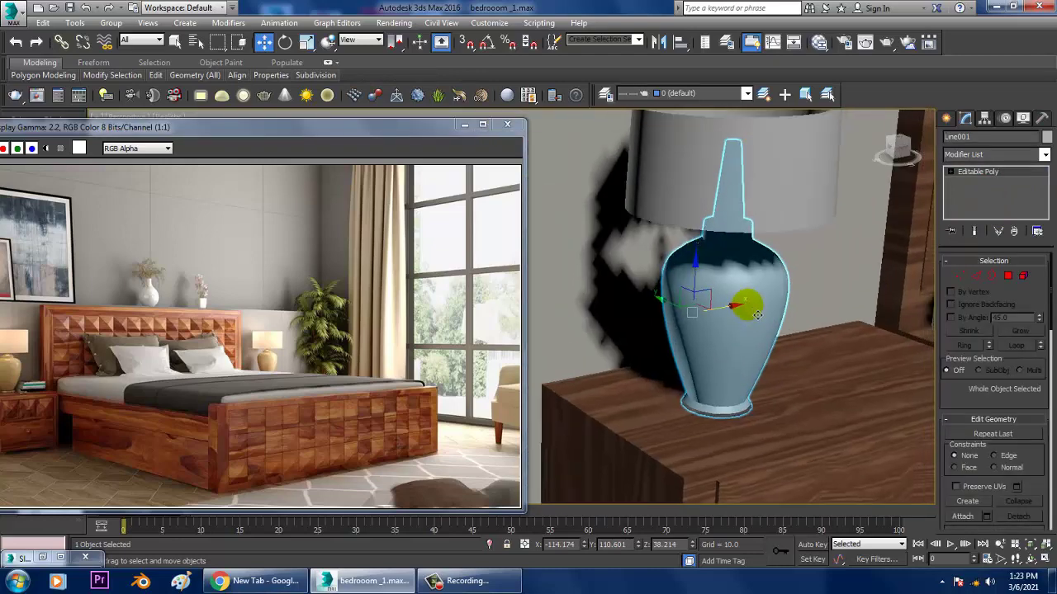
pyautogui.press('m')
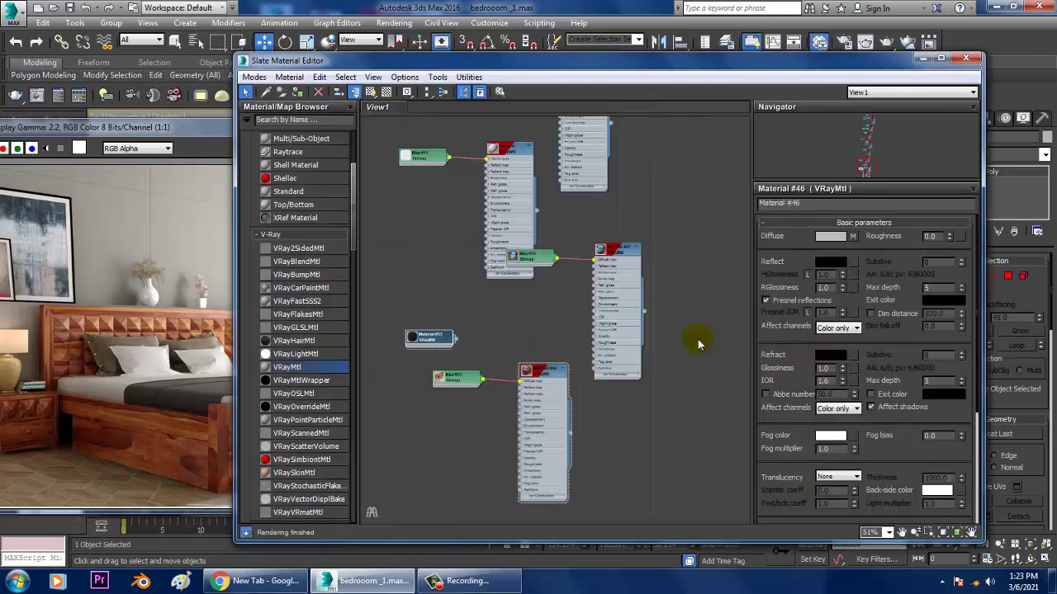
pyautogui.moveTo(699, 342)
pyautogui.mouseDown(button='middle')
pyautogui.moveTo(666, 406)
pyautogui.moveTo(690, 334)
pyautogui.mouseUp(button='middle')
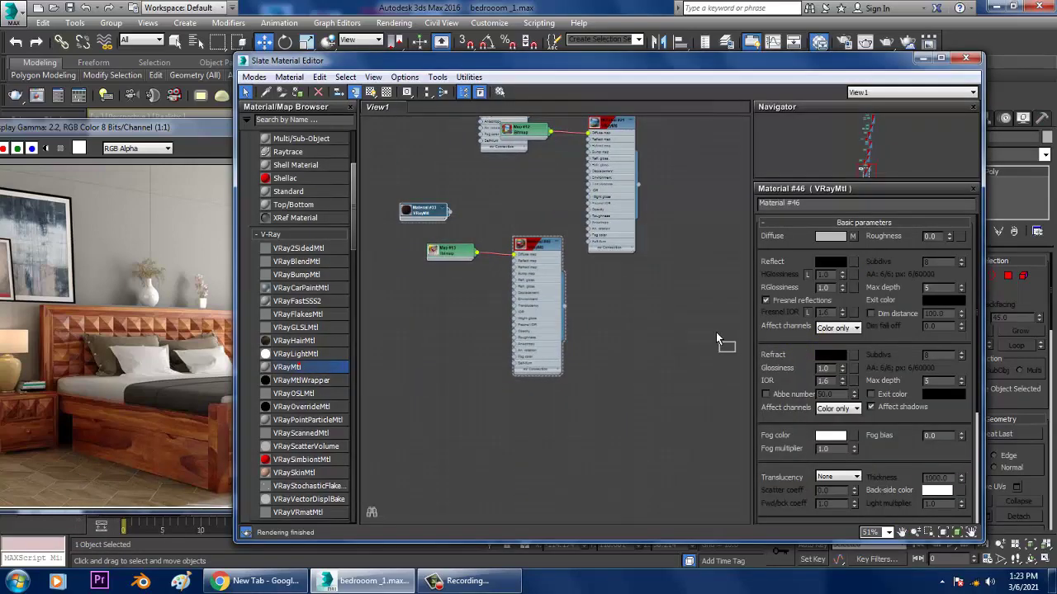
pyautogui.moveTo(716, 331); pyautogui.dragTo(631, 280)
pyautogui.doubleClick(651, 288)
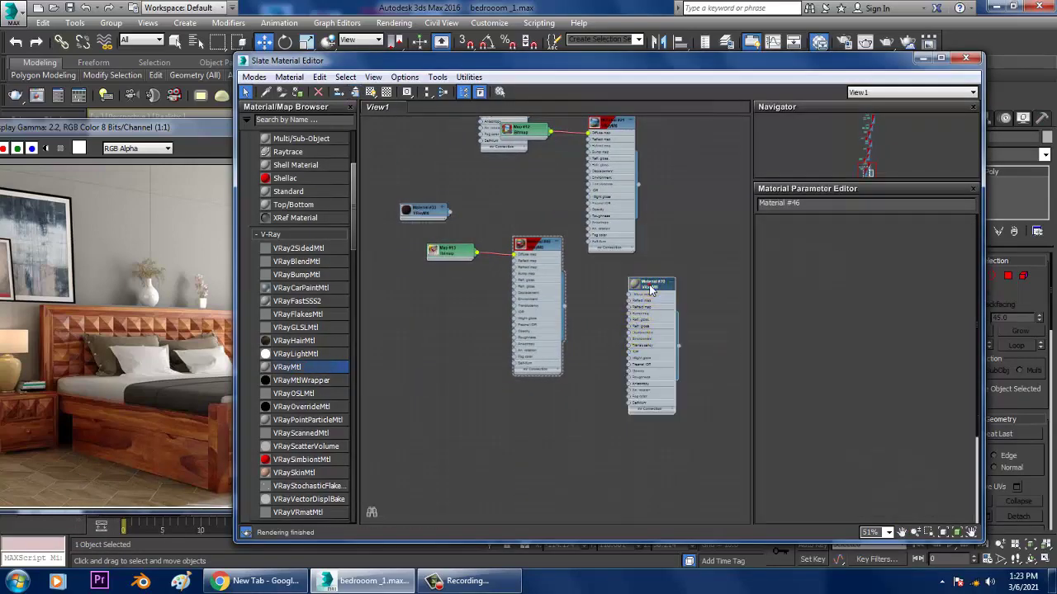
pyautogui.click(859, 237)
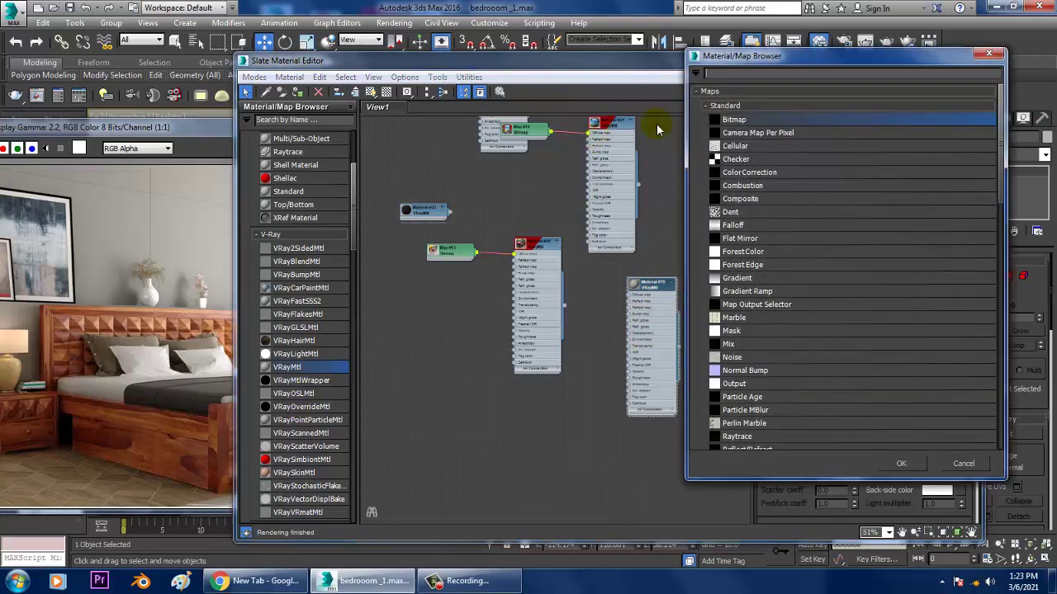
pyautogui.doubleClick(755, 120)
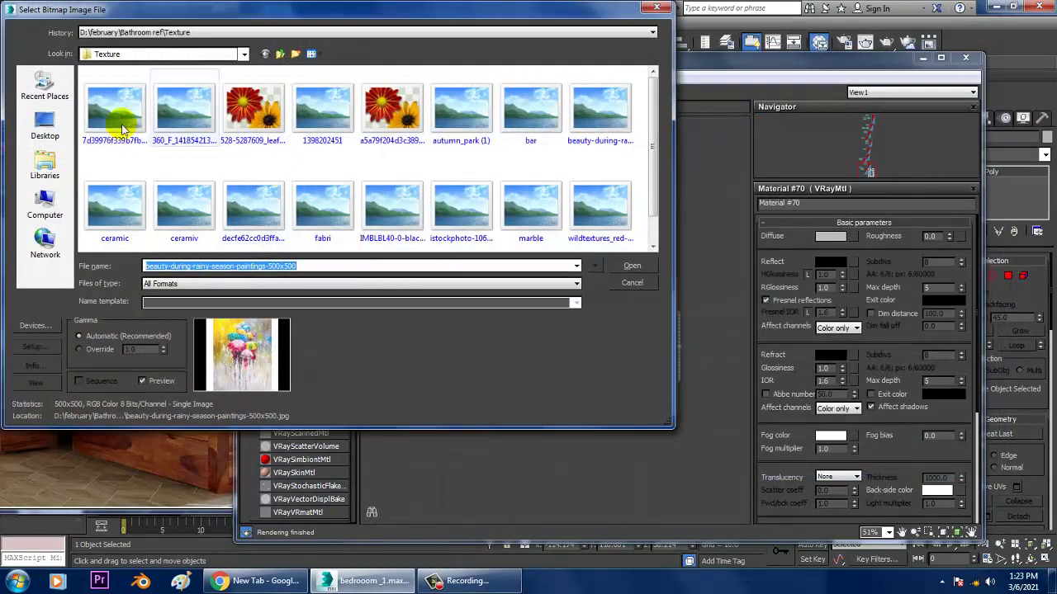
pyautogui.click(117, 107)
pyautogui.click(158, 122)
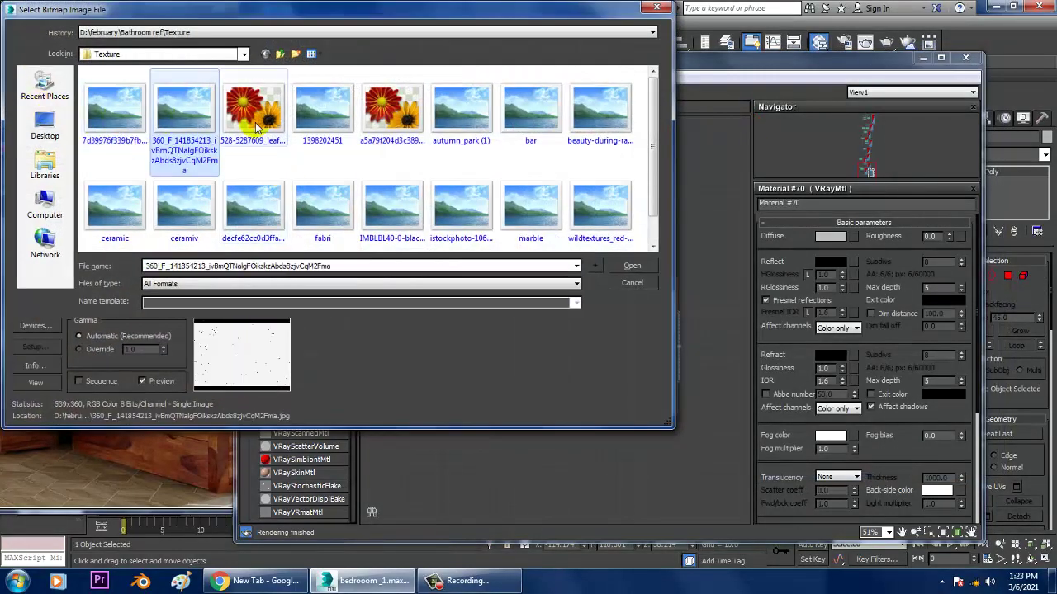
pyautogui.click(254, 123)
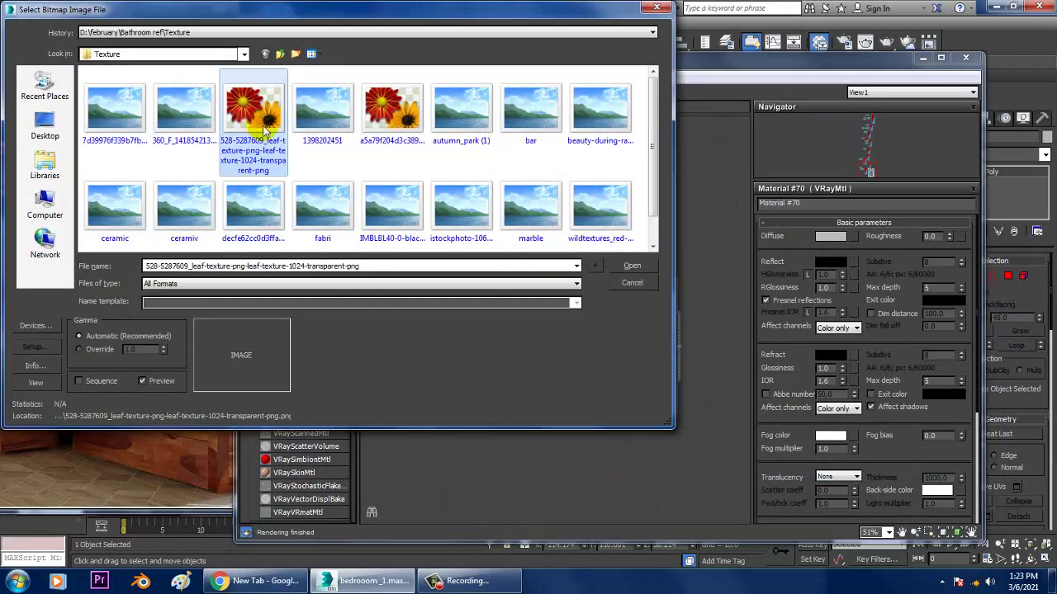
pyautogui.click(321, 124)
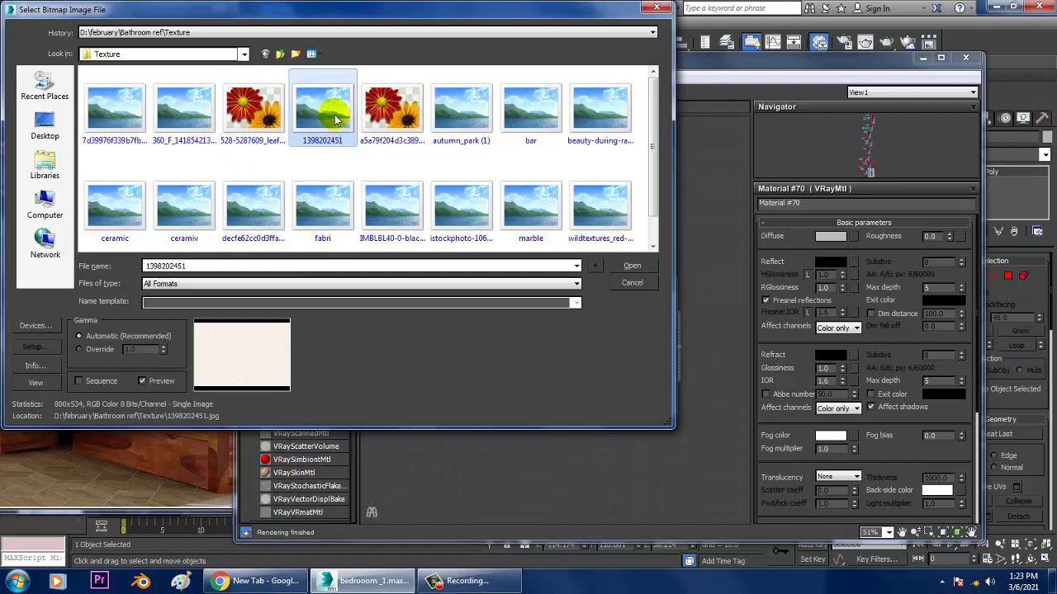
pyautogui.rightClick(334, 119)
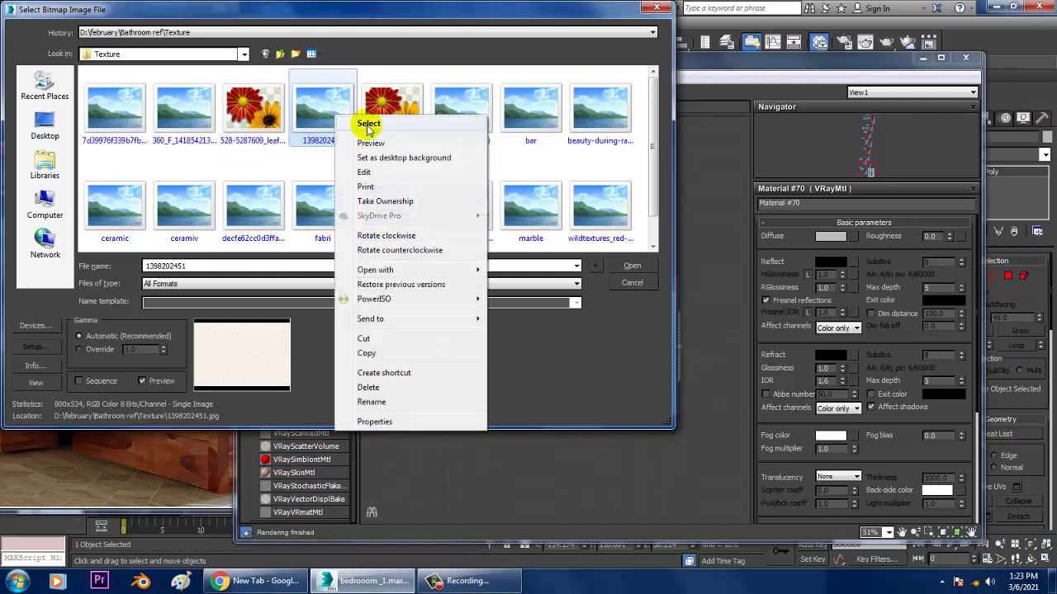
pyautogui.click(371, 141)
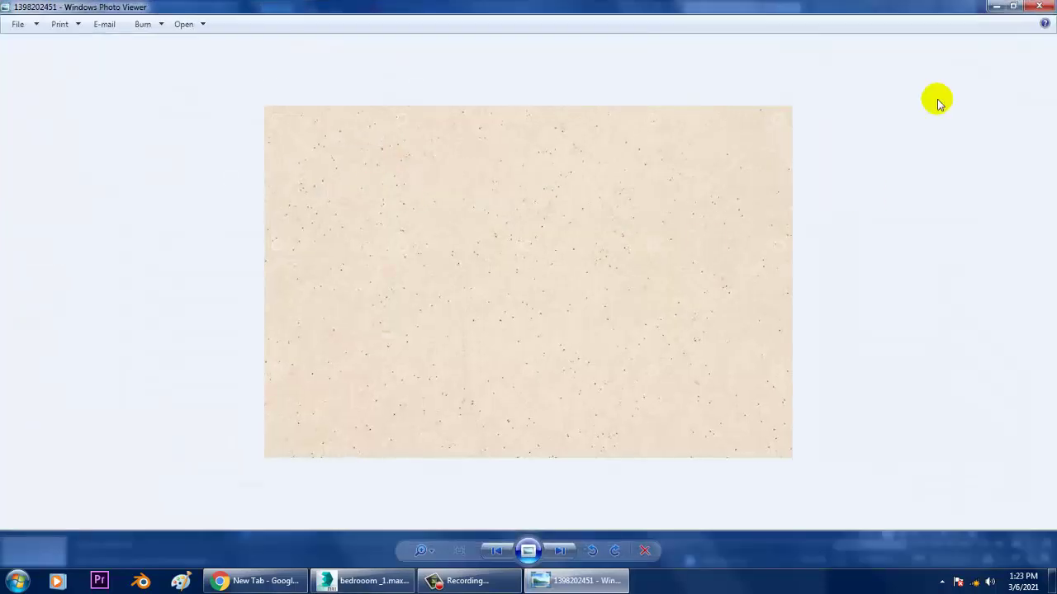
pyautogui.click(1038, 6)
pyautogui.doubleClick(317, 103)
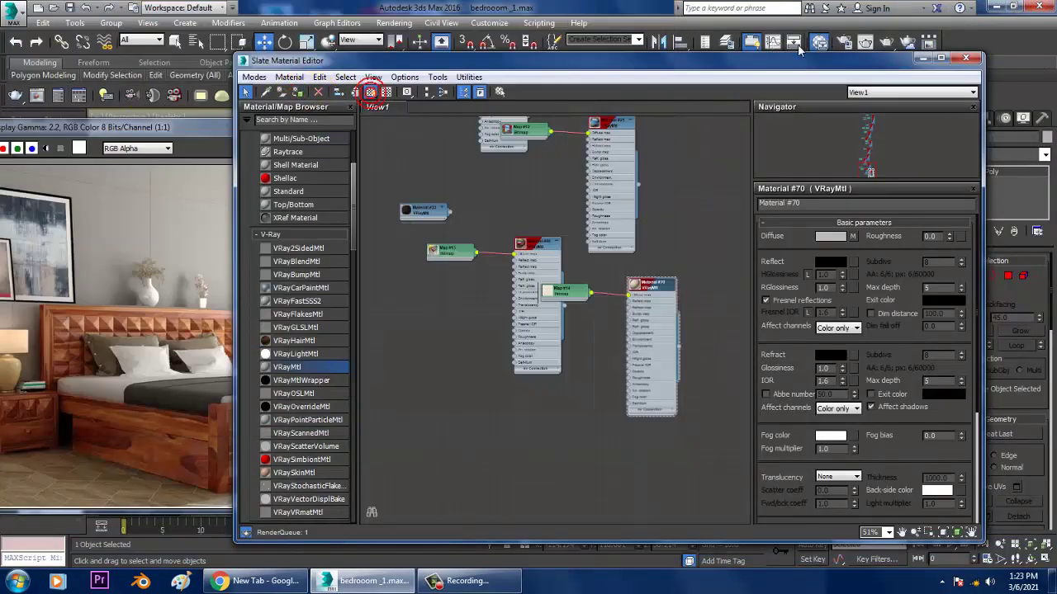
# Assign the speckled cream material to the lamp base and add a UVW Map modifier with Box mapping
pyautogui.moveTo(799, 60); pyautogui.dragTo(374, 84)
pyautogui.click(991, 154)
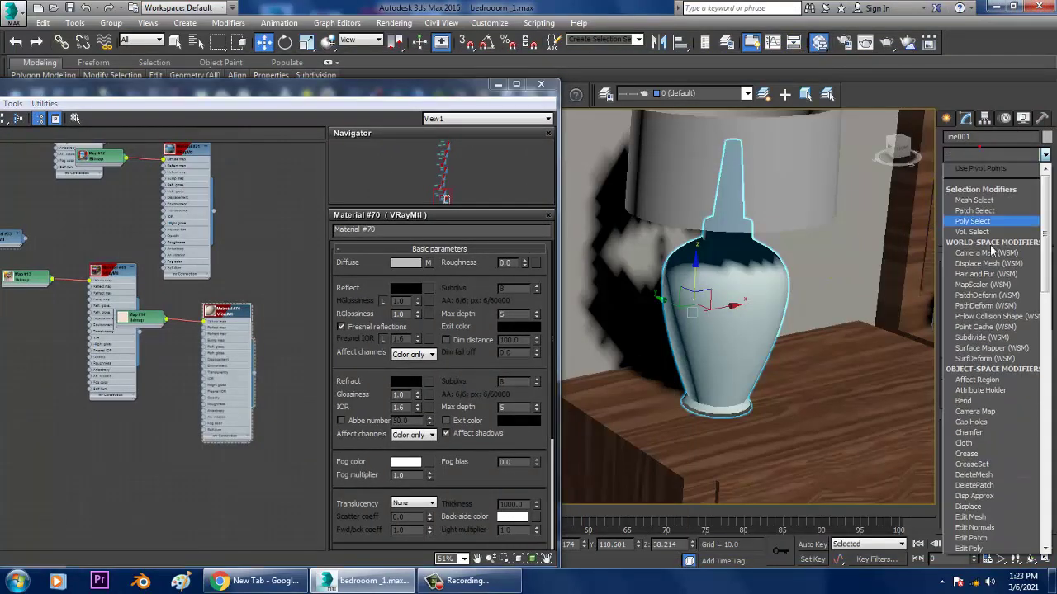
pyautogui.press('u')
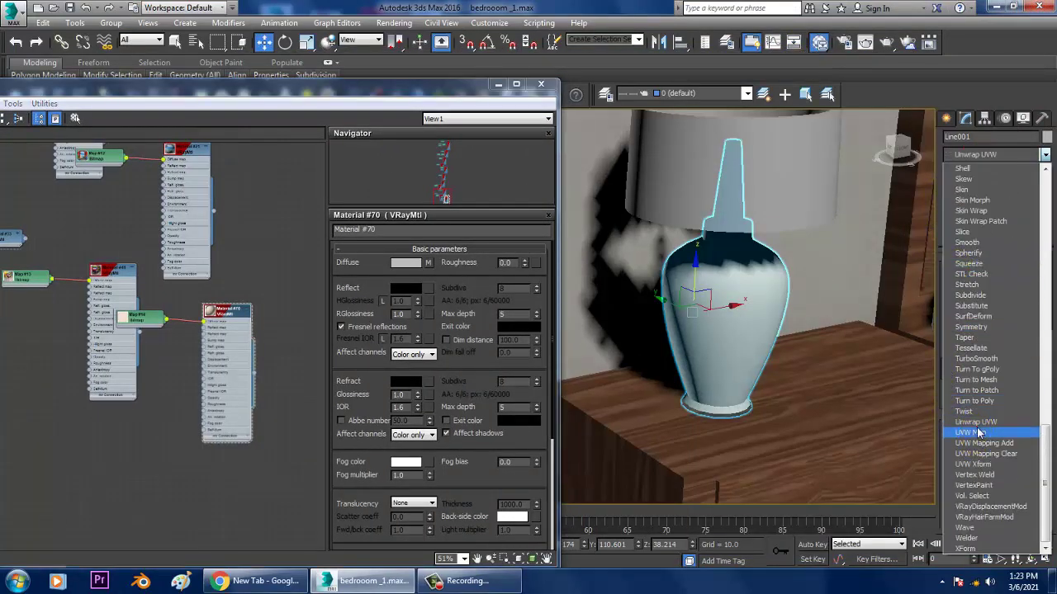
pyautogui.click(980, 433)
pyautogui.click(977, 336)
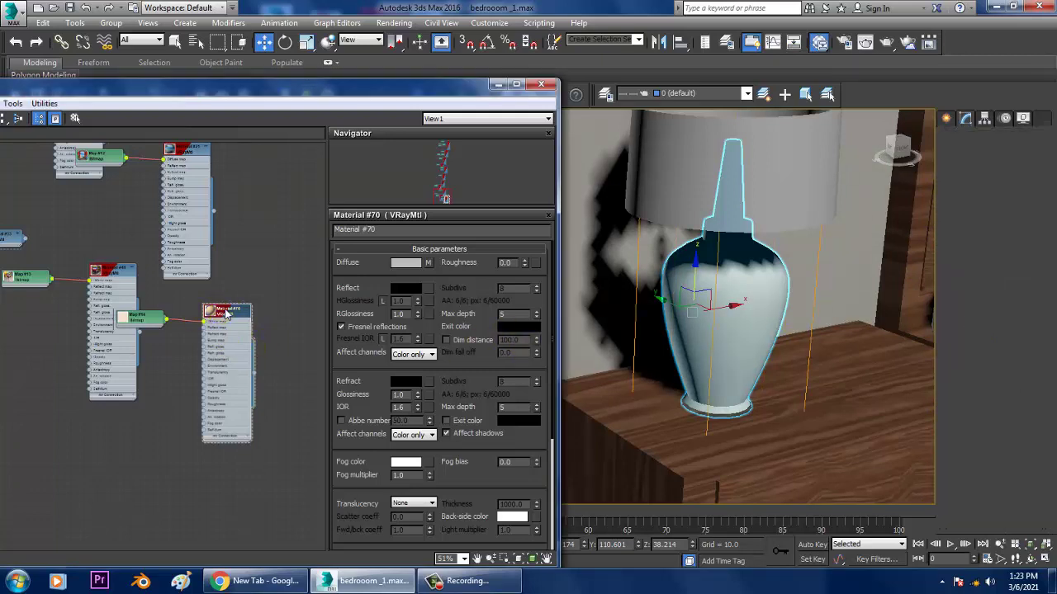
# Set the reflection colour of the lamp base's material to grey
pyautogui.click(406, 288)
pyautogui.click(393, 114)
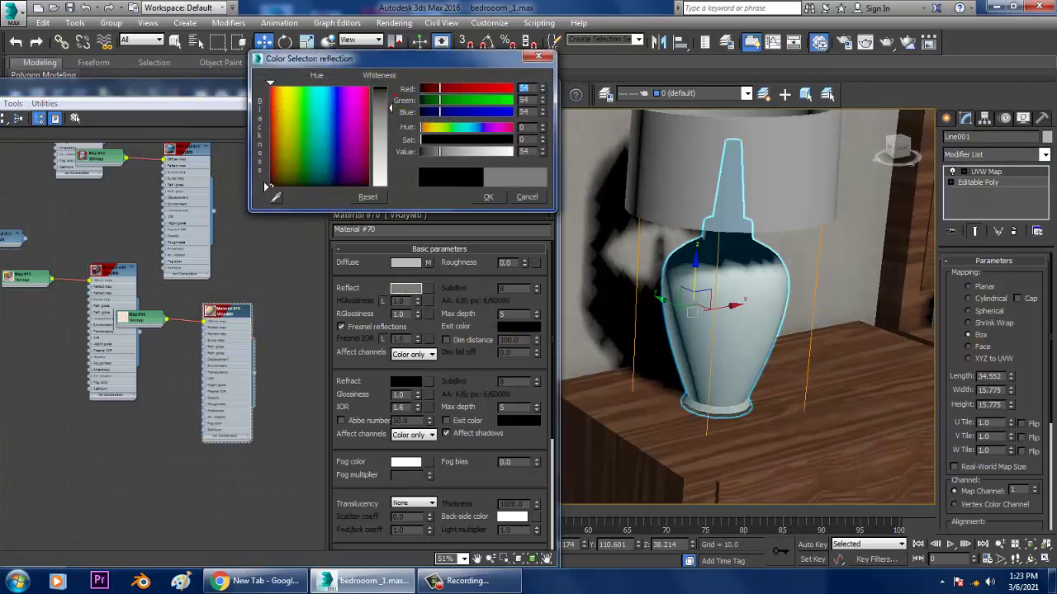
pyautogui.click(492, 198)
# Select the cylindrical shade above the lamp base and bring the whole material node view back into sight
pyautogui.scroll(-4, 801, 251)
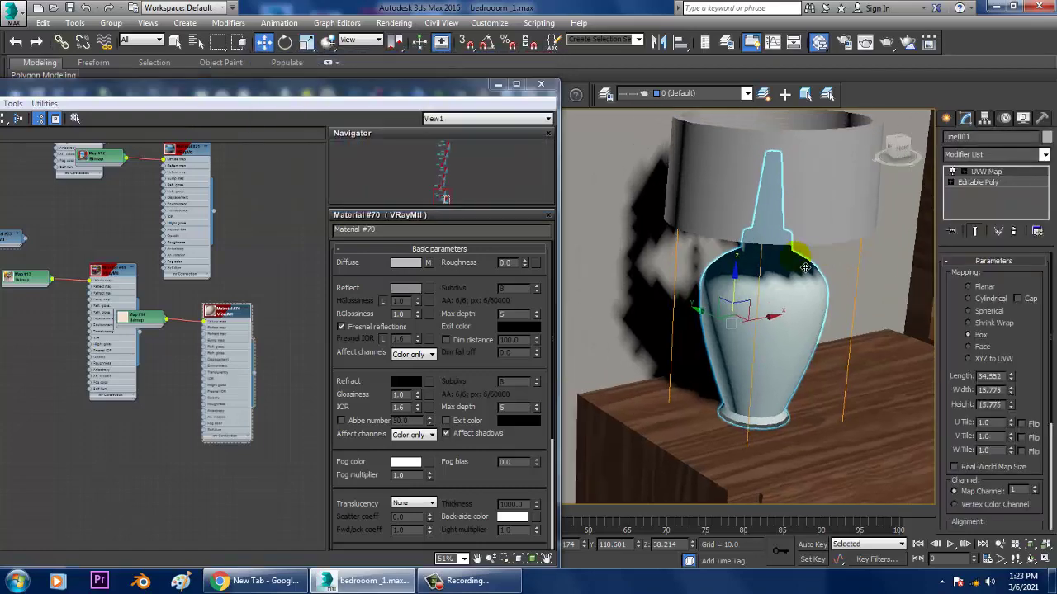
pyautogui.click(798, 207)
pyautogui.moveTo(378, 88); pyautogui.dragTo(845, 63)
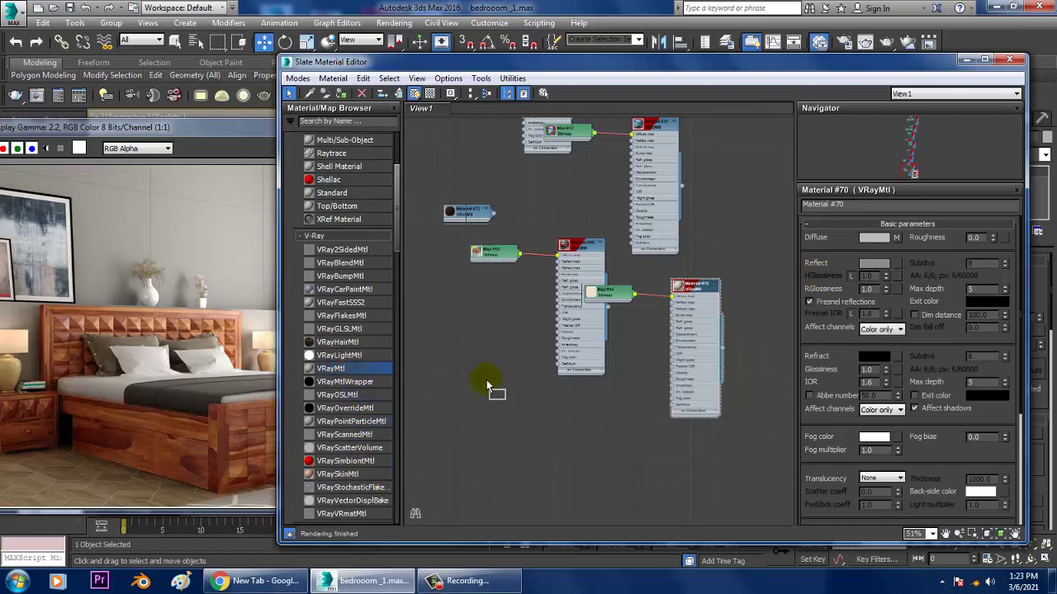
pyautogui.moveTo(461, 385); pyautogui.dragTo(460, 388)
pyautogui.doubleClick(459, 382)
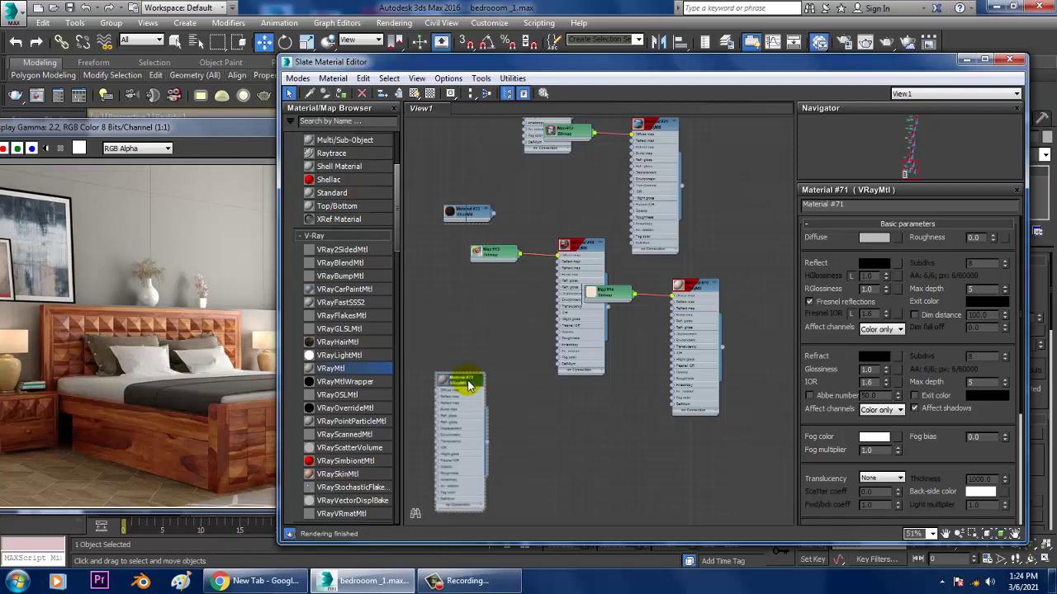
pyautogui.press('Delete')
# Create a VRayLightMtl with its colour sampled from the glowing lampshade in the reference photo and assign it to the selected shade
pyautogui.moveTo(336, 356); pyautogui.dragTo(477, 360)
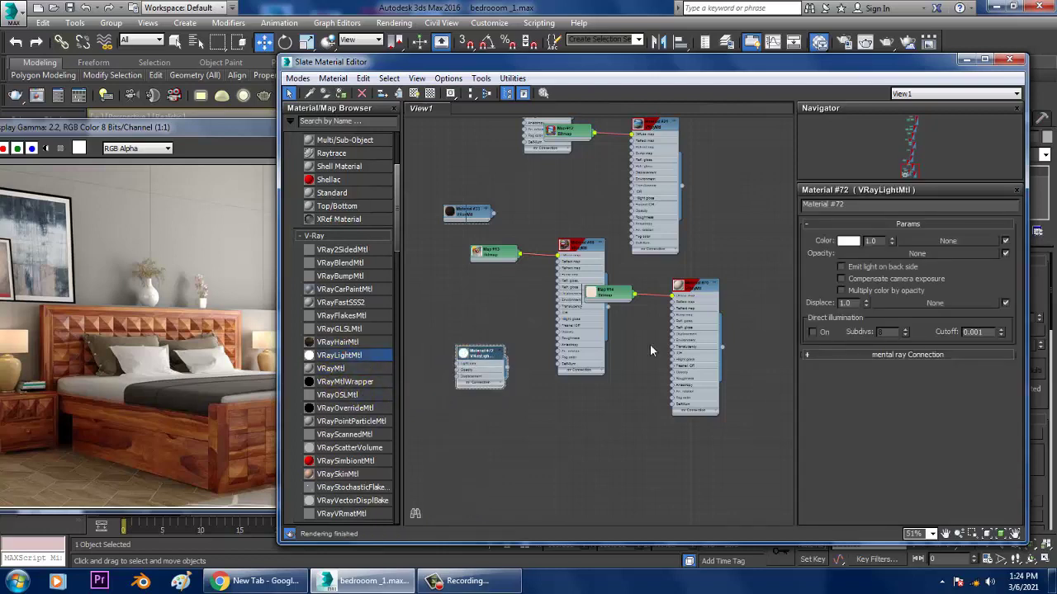
pyautogui.click(847, 241)
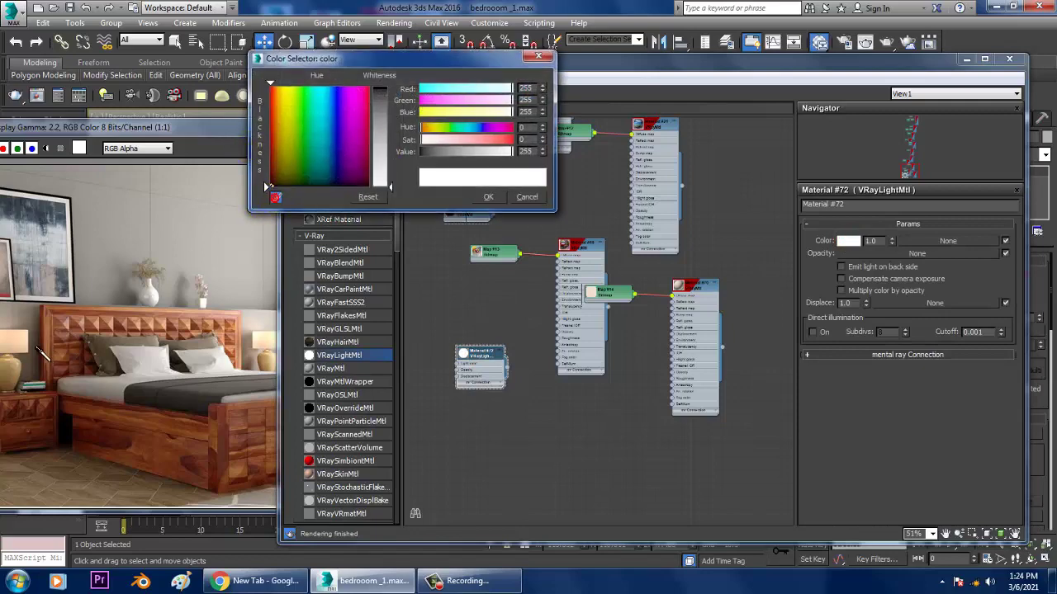
pyautogui.click(20, 340)
pyautogui.click(491, 196)
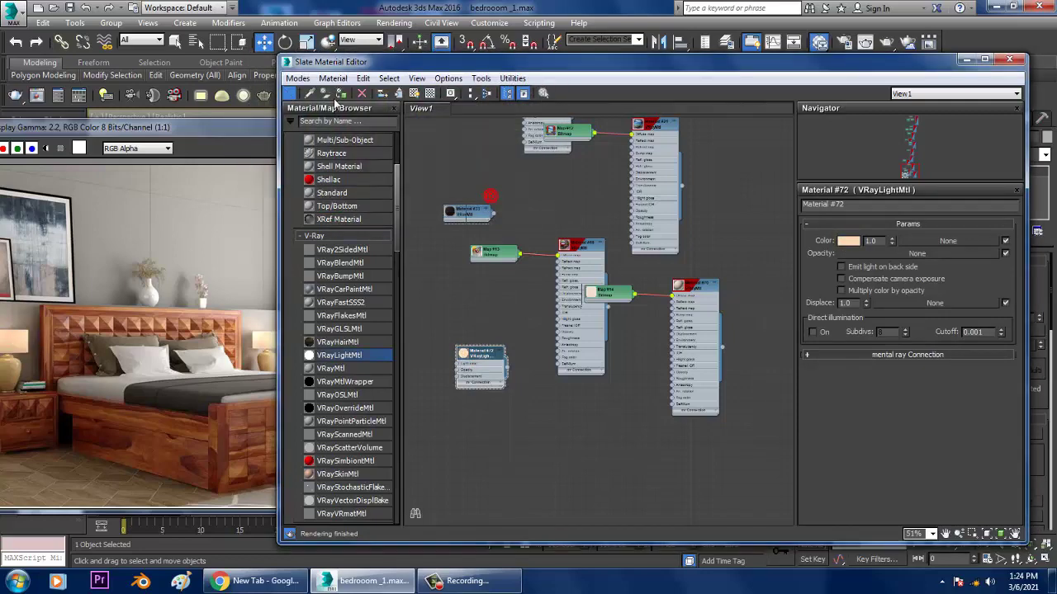
pyautogui.click(966, 59)
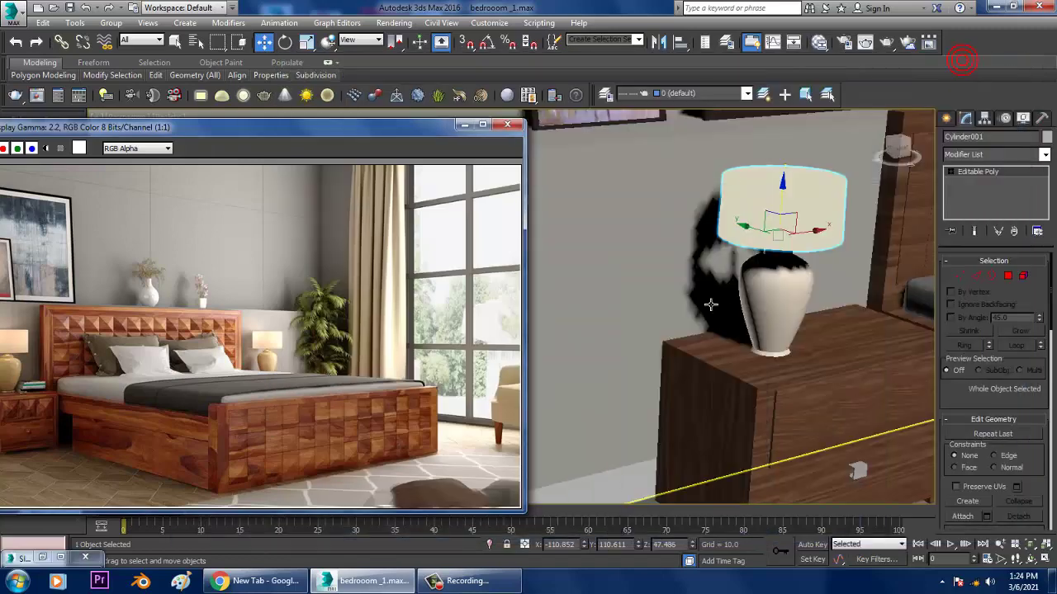
# Select the lamp base on the far bedside table and assign the speckled cream VRayMtl to it
pyautogui.scroll(-10, 763, 231)
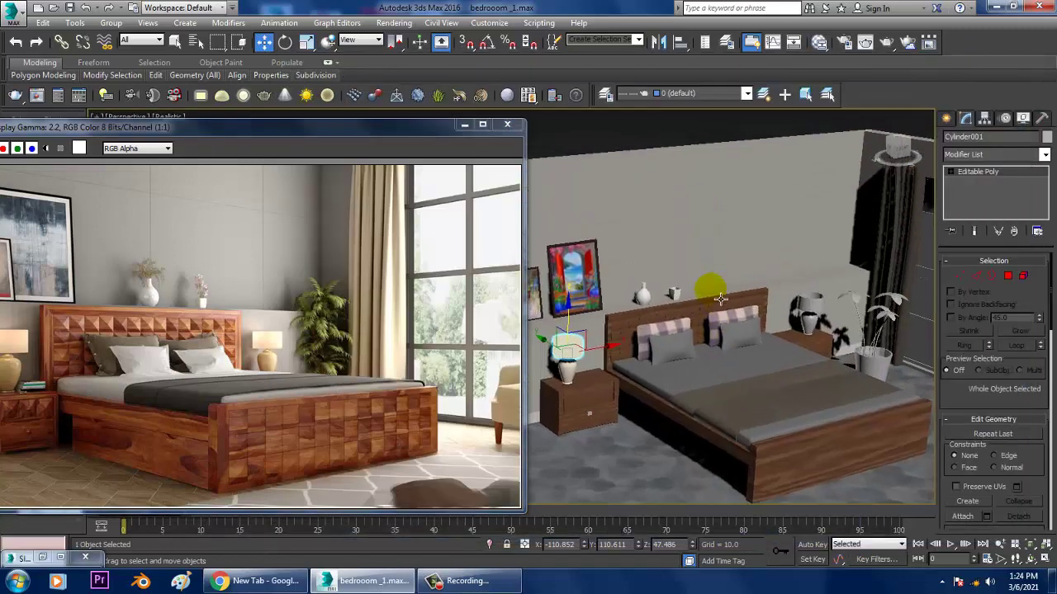
pyautogui.click(681, 188)
pyautogui.scroll(6, 746, 331)
pyautogui.click(797, 297)
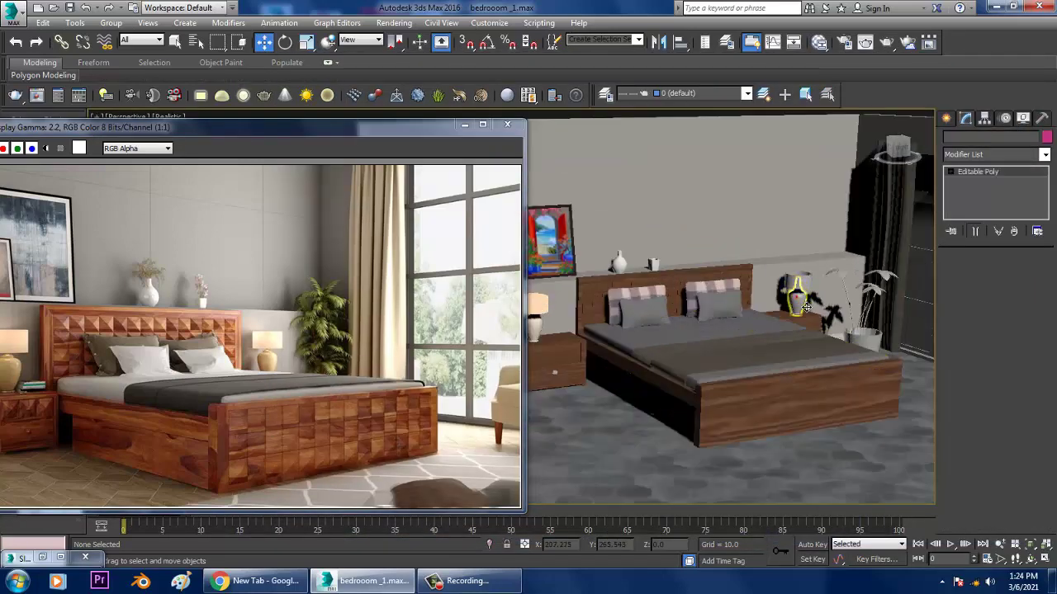
pyautogui.press('m')
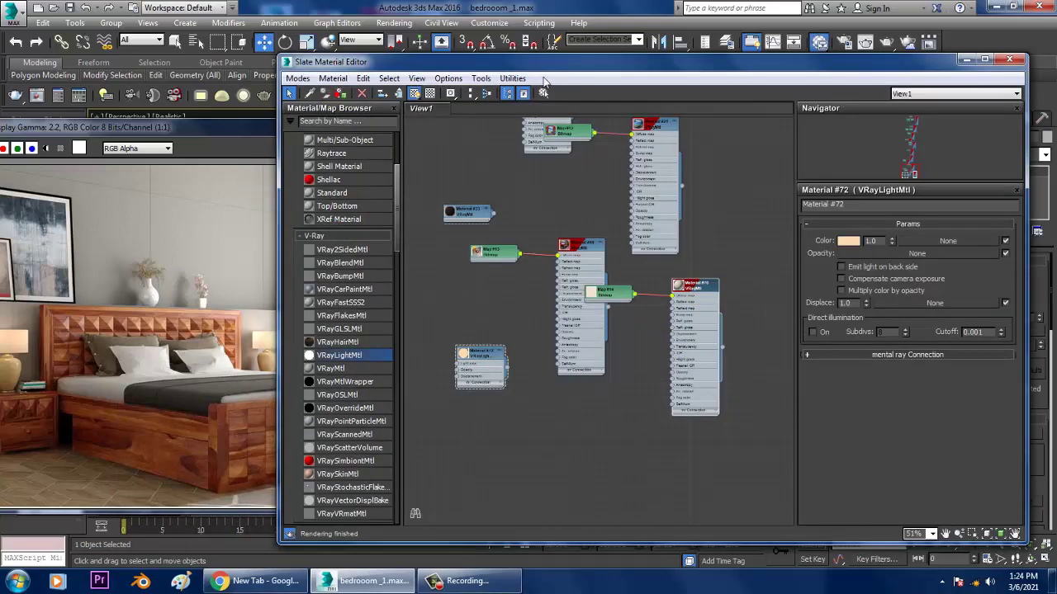
pyautogui.moveTo(558, 70); pyautogui.dragTo(468, 439)
# Assign the warm-coloured VRayLightMtl to the shade of the far bedside lamp
pyautogui.click(816, 277)
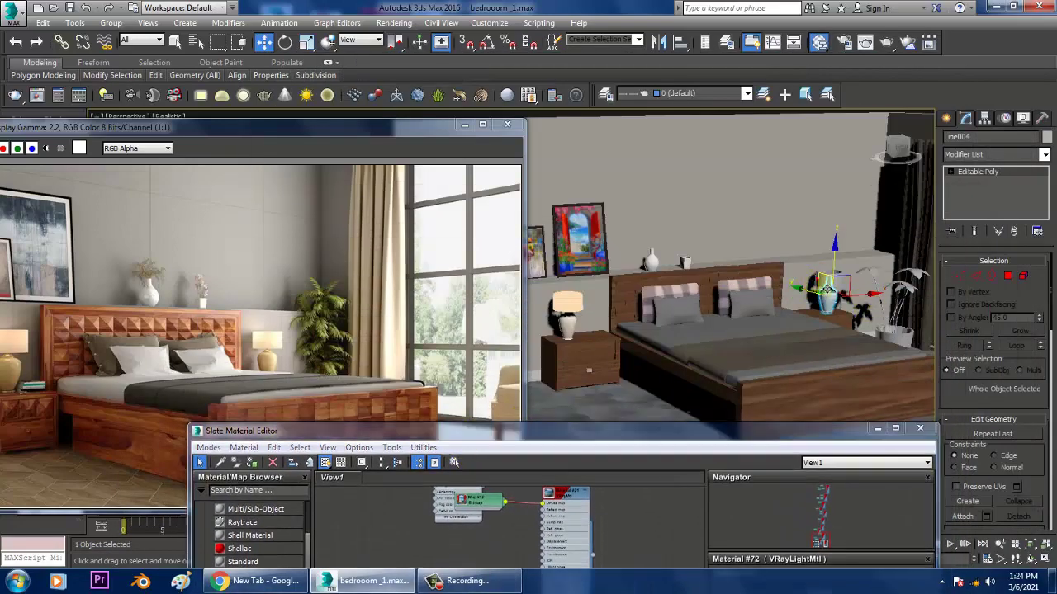
pyautogui.click(535, 430)
pyautogui.moveTo(535, 430); pyautogui.dragTo(297, 123)
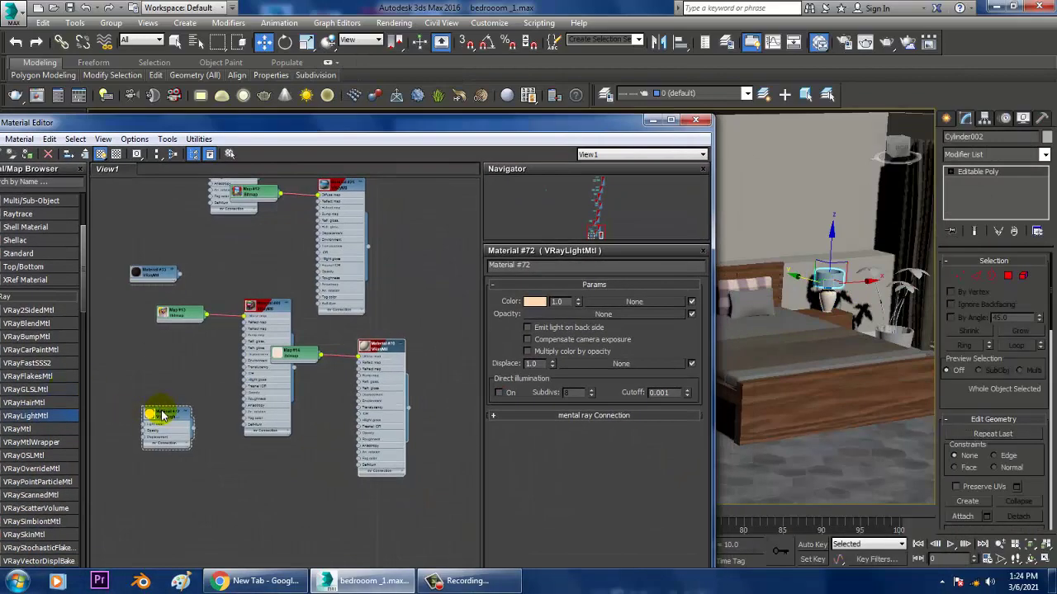
pyautogui.moveTo(147, 123); pyautogui.dragTo(178, 124)
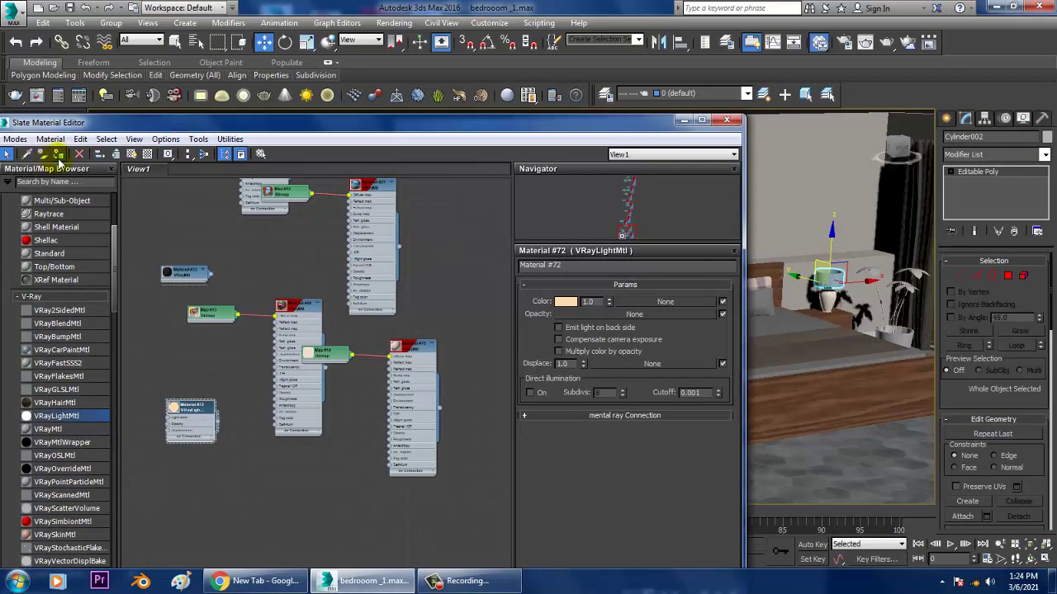
pyautogui.click(683, 121)
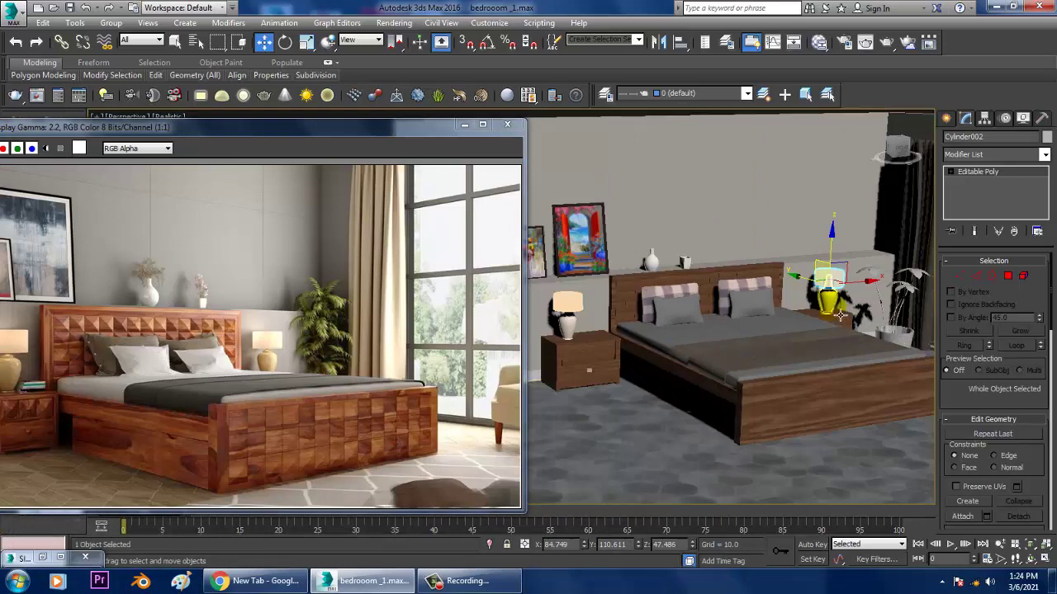
# Add a UVW Map modifier with Box mapping to the base of the far bedside lamp
pyautogui.click(833, 308)
pyautogui.press('z')
pyautogui.keyDown('alt'); pyautogui.moveTo(823, 306); pyautogui.dragTo(721, 276, button='middle'); pyautogui.keyUp('alt')
pyautogui.scroll(-5, 727, 276)
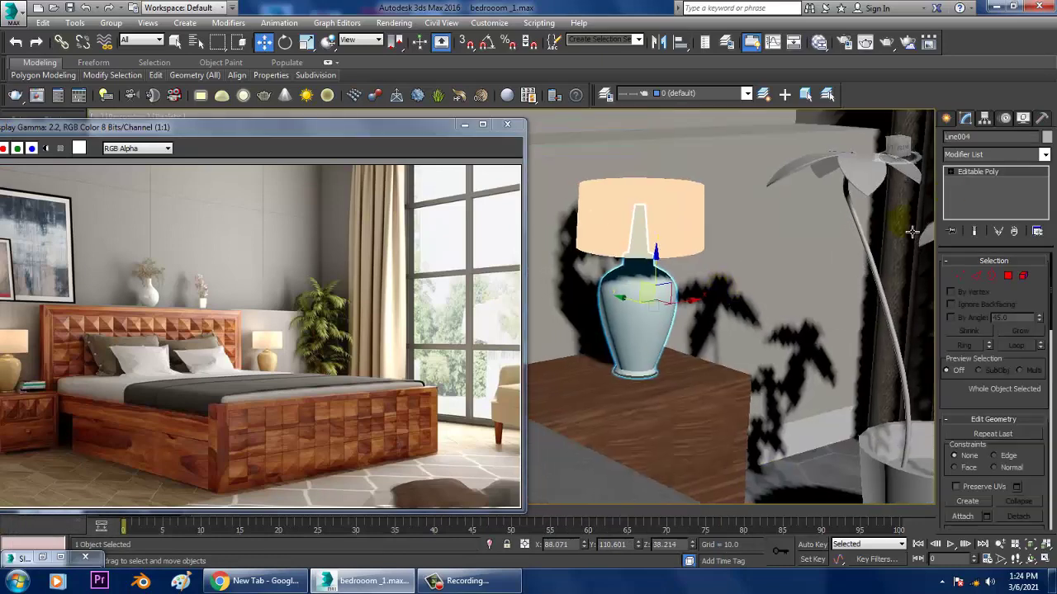
pyautogui.click(977, 156)
pyautogui.scroll(-10, 982, 239)
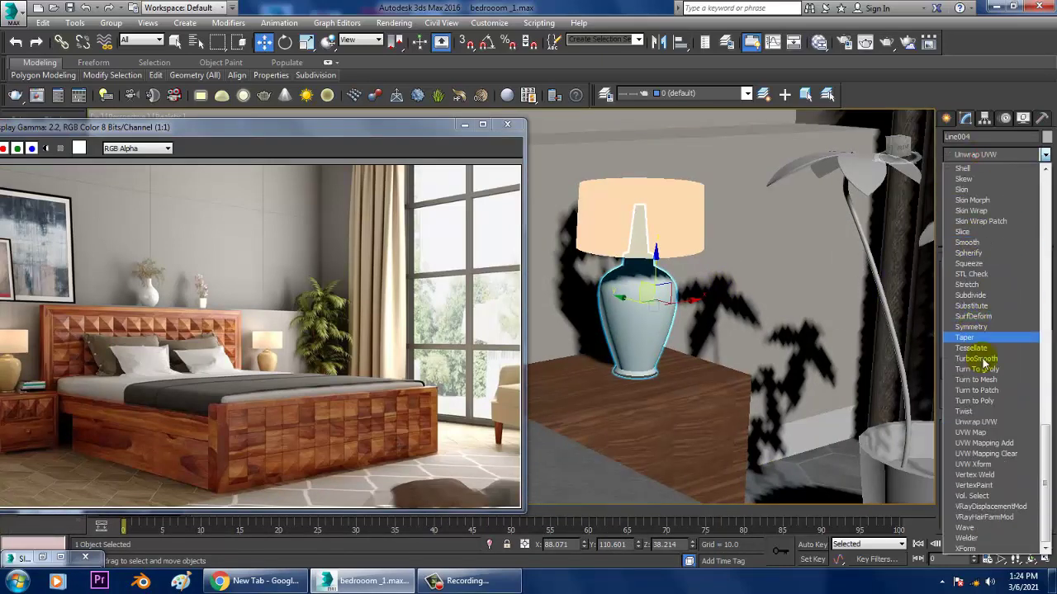
pyautogui.click(989, 432)
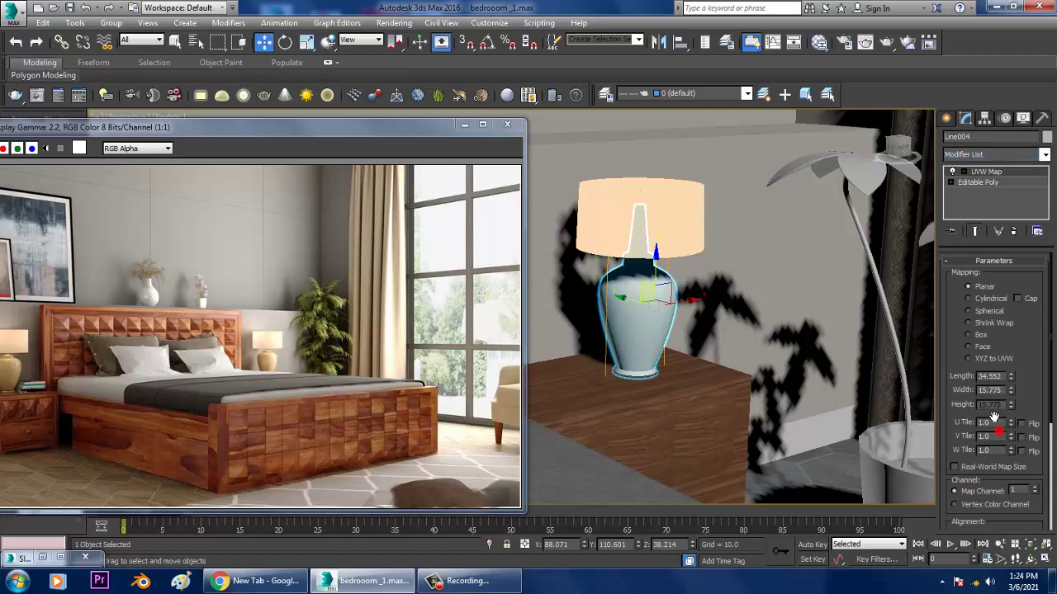
pyautogui.click(980, 337)
# Select the large window pane beside the curtain and turn the view to face it
pyautogui.scroll(-12, 786, 306)
pyautogui.click(750, 117)
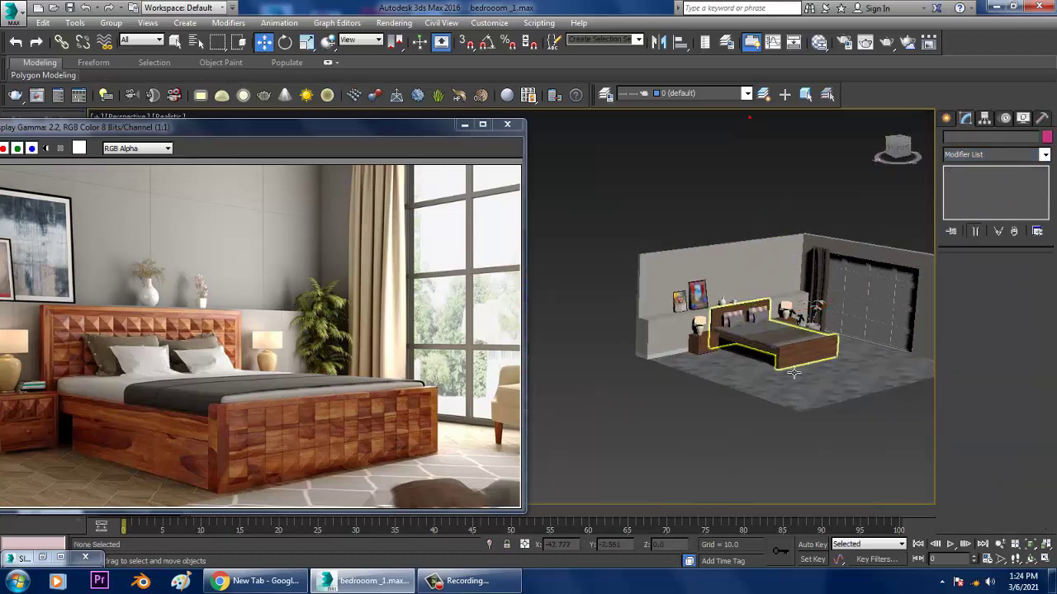
pyautogui.scroll(5, 794, 373)
pyautogui.moveTo(793, 373); pyautogui.dragTo(582, 396, button='middle')
pyautogui.click(712, 299)
pyautogui.keyDown('alt'); pyautogui.moveTo(713, 299); pyautogui.dragTo(766, 304, button='middle'); pyautogui.keyUp('alt')
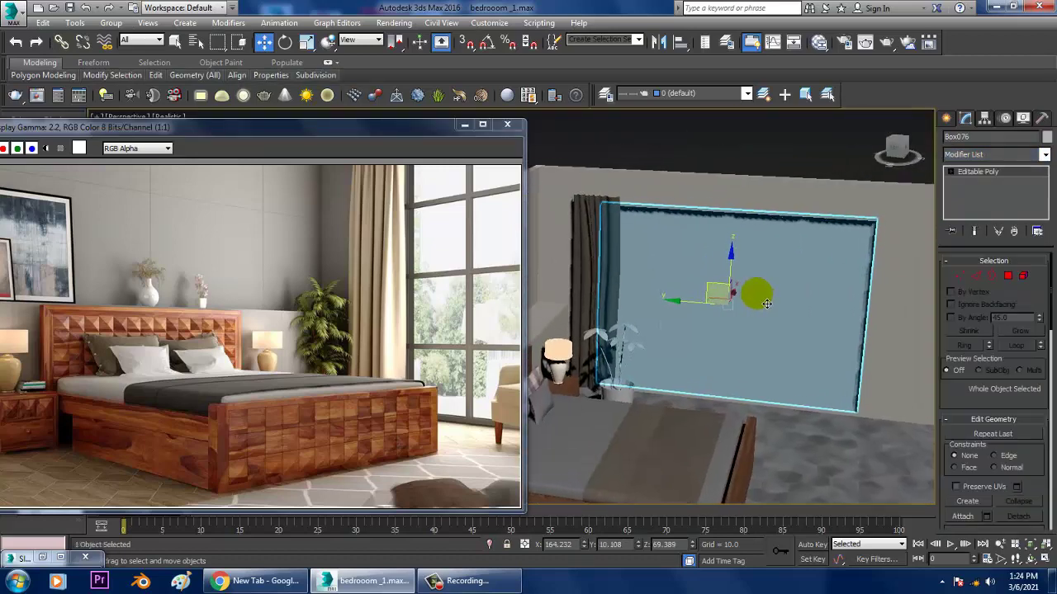
# Select the glass pane polygons of the window and create a VRayMtl named glasss for them
pyautogui.scroll(4, 766, 304)
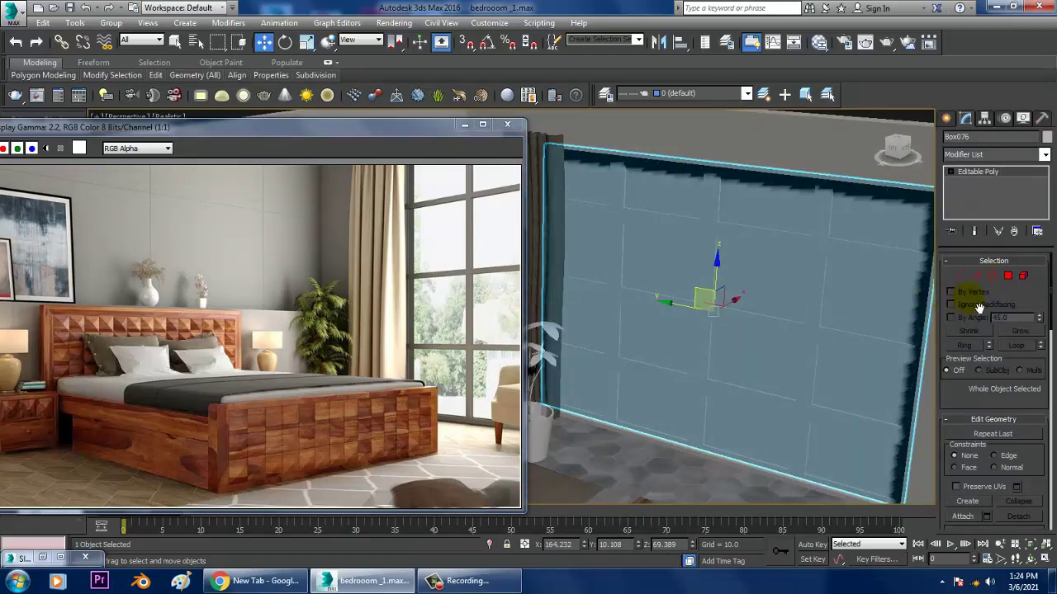
pyautogui.click(1006, 277)
pyautogui.moveTo(826, 314)
pyautogui.keyDown('alt'); pyautogui.mouseDown(button='middle')
pyautogui.moveTo(750, 314)
pyautogui.moveTo(828, 322)
pyautogui.mouseUp(button='middle'); pyautogui.keyUp('alt')
pyautogui.press('m')
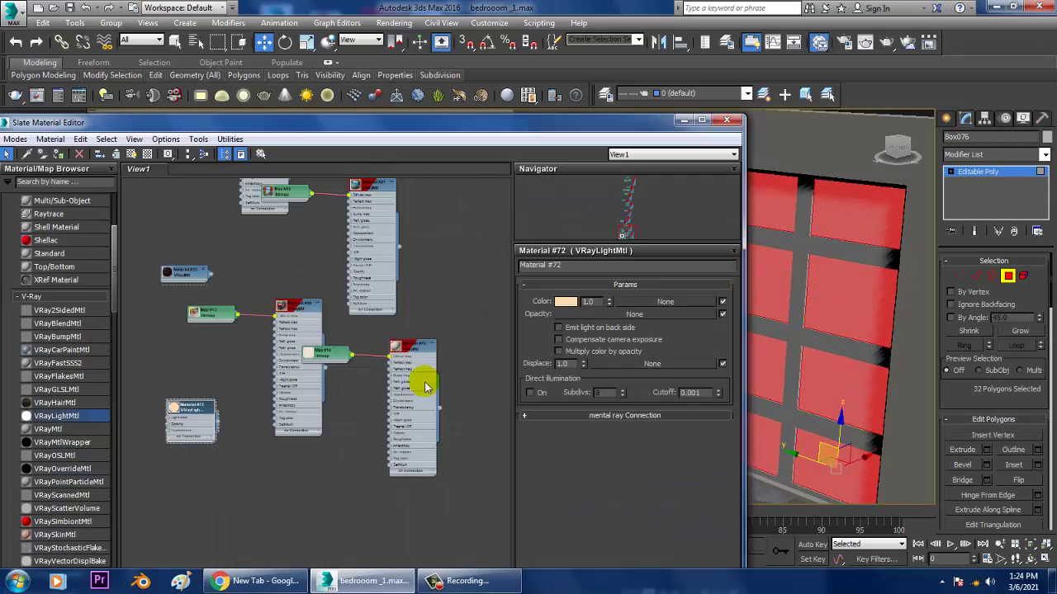
pyautogui.moveTo(52, 430); pyautogui.dragTo(299, 401)
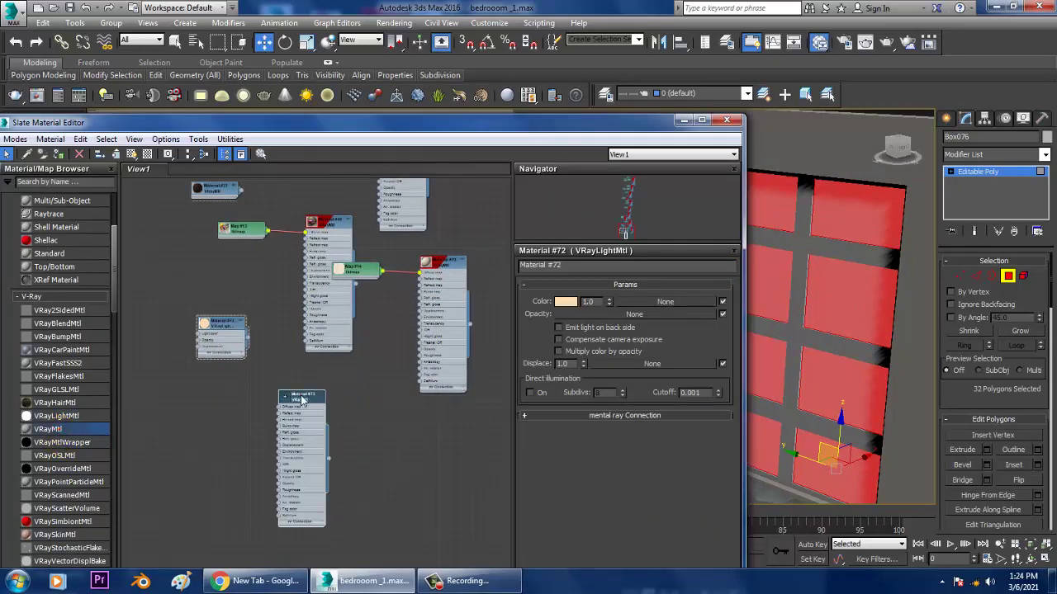
pyautogui.write('glasss')
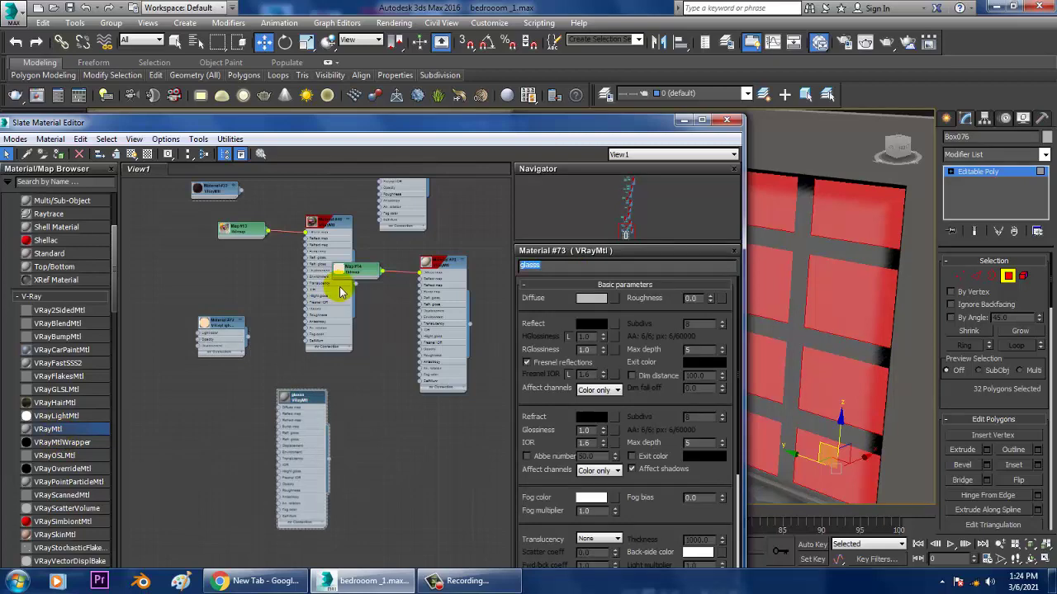
# Set the glasss material's diffuse colour to near-white and its refraction colour to value 240, and assign it to the selected pane polygons
pyautogui.click(594, 301)
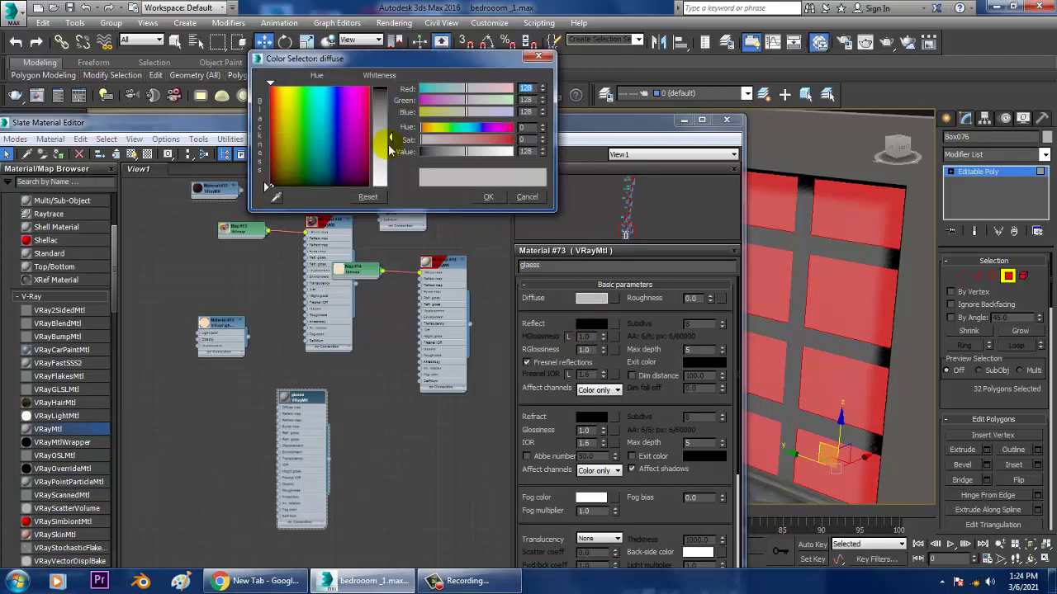
pyautogui.moveTo(387, 137); pyautogui.dragTo(390, 173)
pyautogui.click(488, 196)
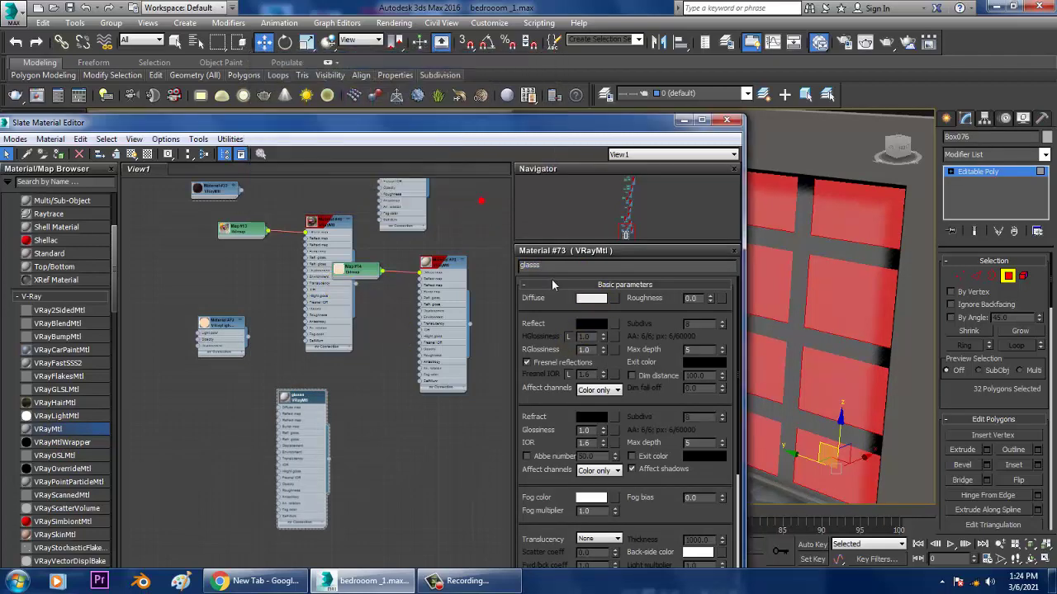
pyautogui.click(593, 417)
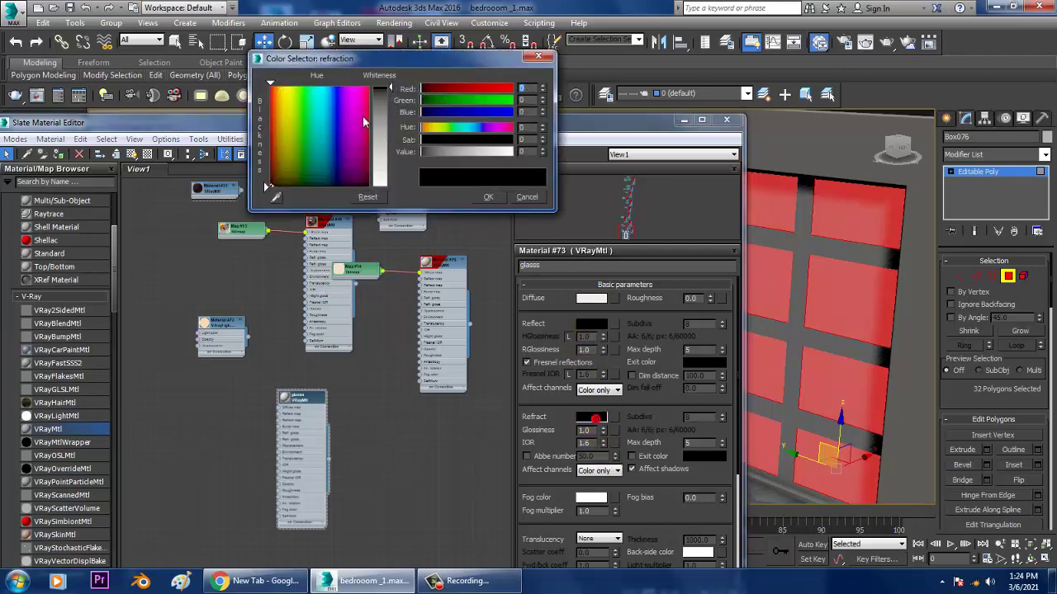
pyautogui.moveTo(381, 115); pyautogui.dragTo(381, 174)
pyautogui.click(393, 179)
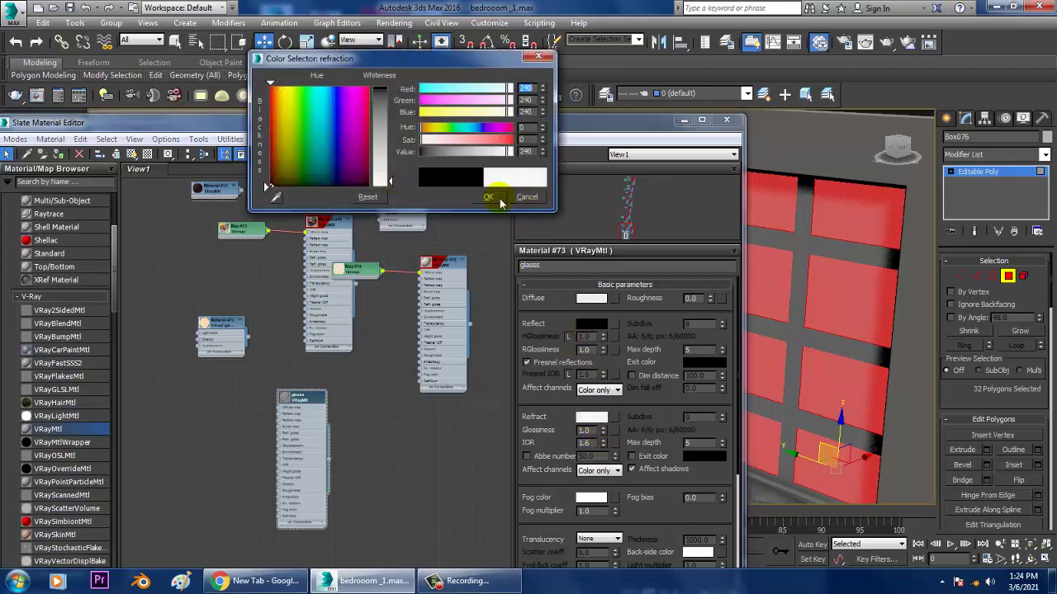
pyautogui.click(488, 197)
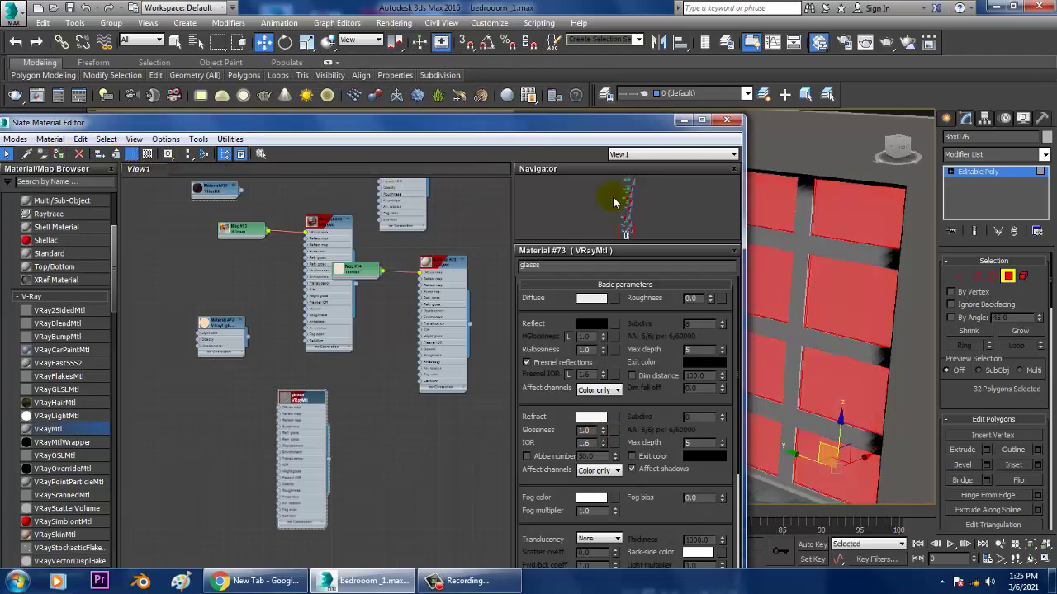
# Invert the polygon selection to the window frame and add a new VRayMtl node to the material view
pyautogui.moveTo(603, 128); pyautogui.dragTo(542, 129)
pyautogui.scroll(-3, 830, 283)
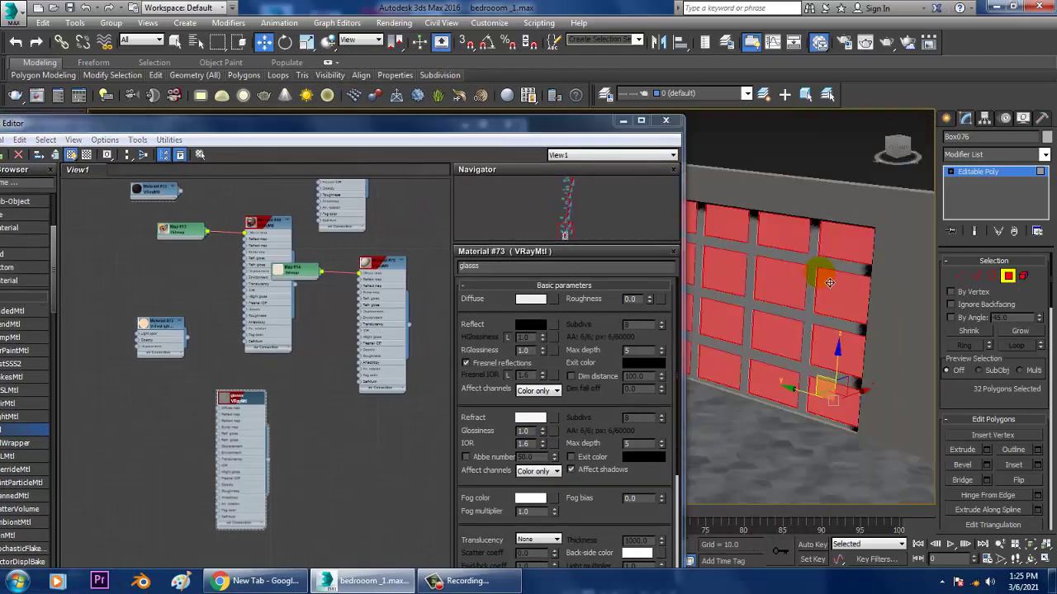
pyautogui.hotkey('ctrl', 'i')
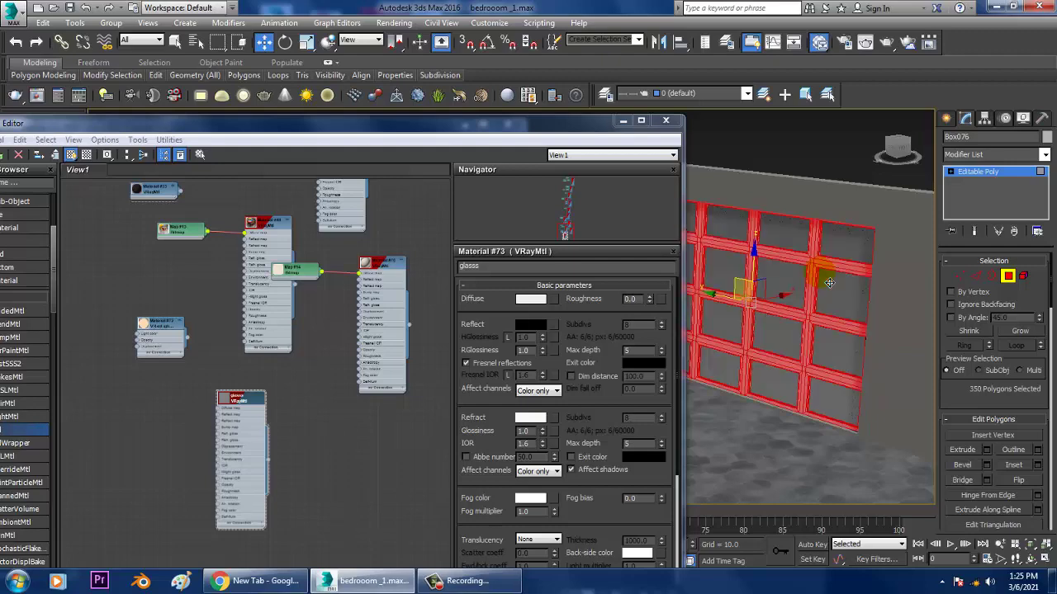
pyautogui.moveTo(227, 129); pyautogui.dragTo(302, 65)
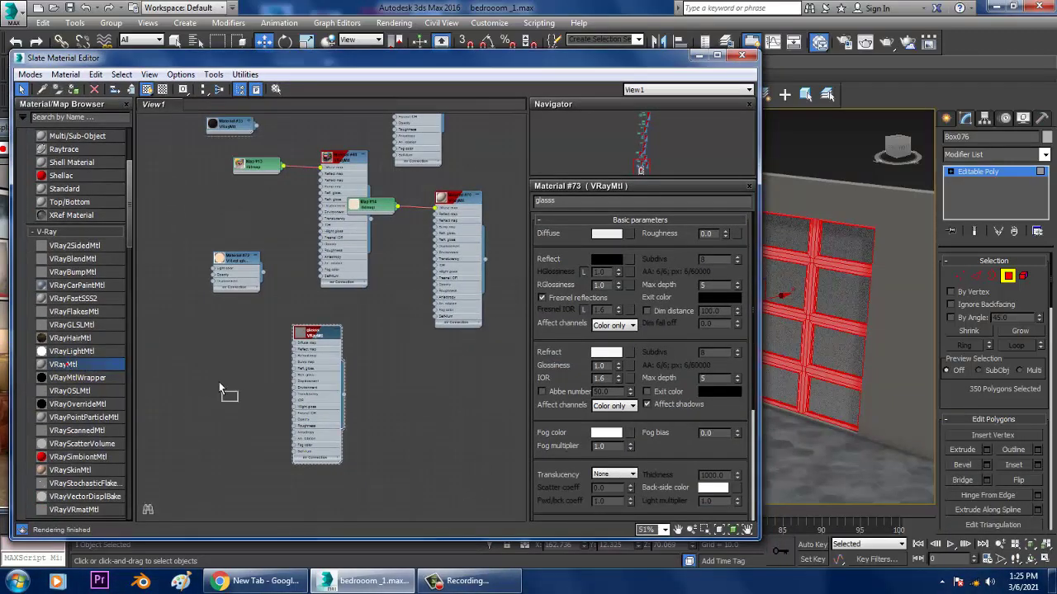
pyautogui.moveTo(393, 365); pyautogui.dragTo(393, 366)
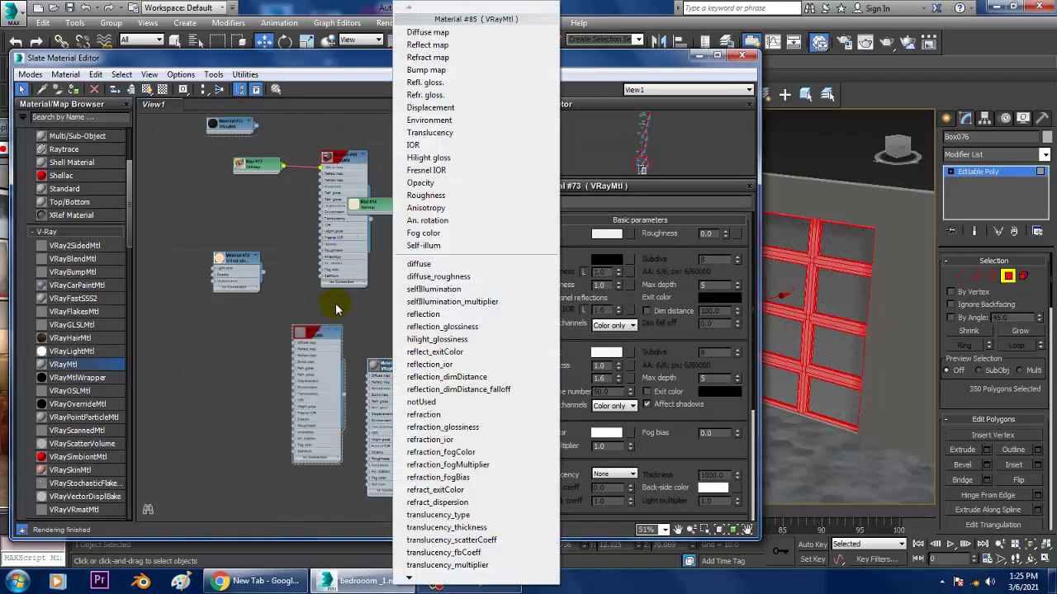
pyautogui.moveTo(335, 290); pyautogui.dragTo(336, 295, button='middle')
# Assign the existing dark VRayMtl to the window frame polygons and leave polygon editing
pyautogui.click(238, 126)
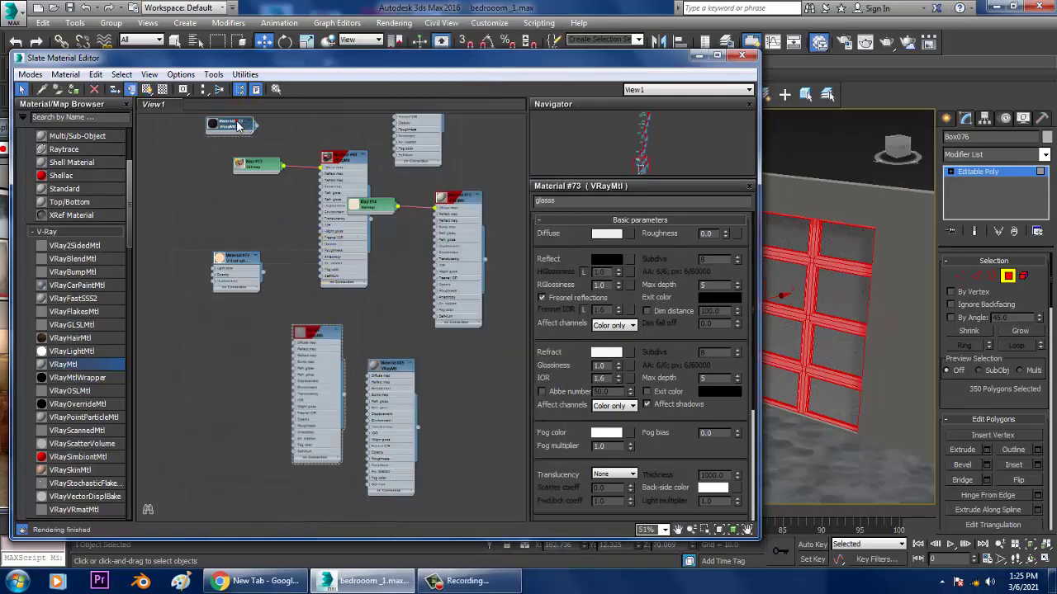
pyautogui.click(73, 89)
pyautogui.click(698, 56)
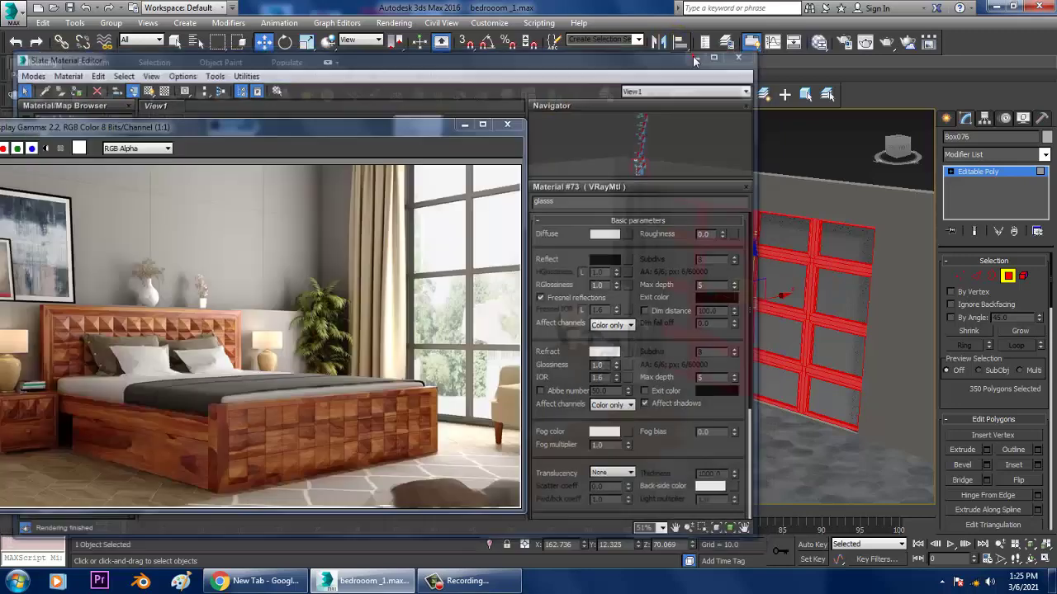
pyautogui.click(741, 126)
pyautogui.keyDown('alt'); pyautogui.moveTo(667, 212); pyautogui.dragTo(680, 308, button='middle'); pyautogui.keyUp('alt')
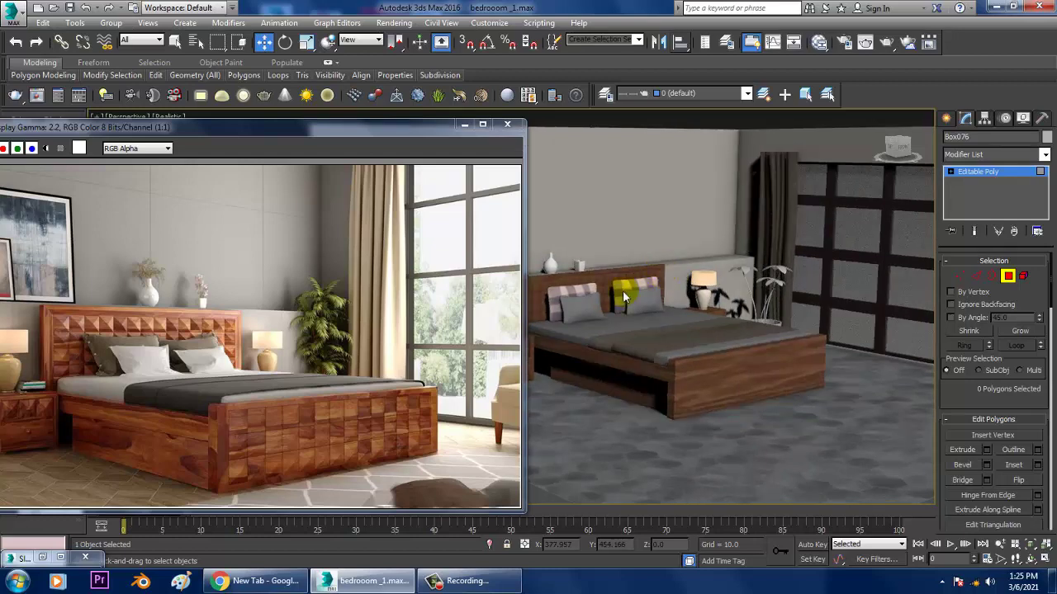
pyautogui.moveTo(624, 294); pyautogui.dragTo(791, 282, button='middle')
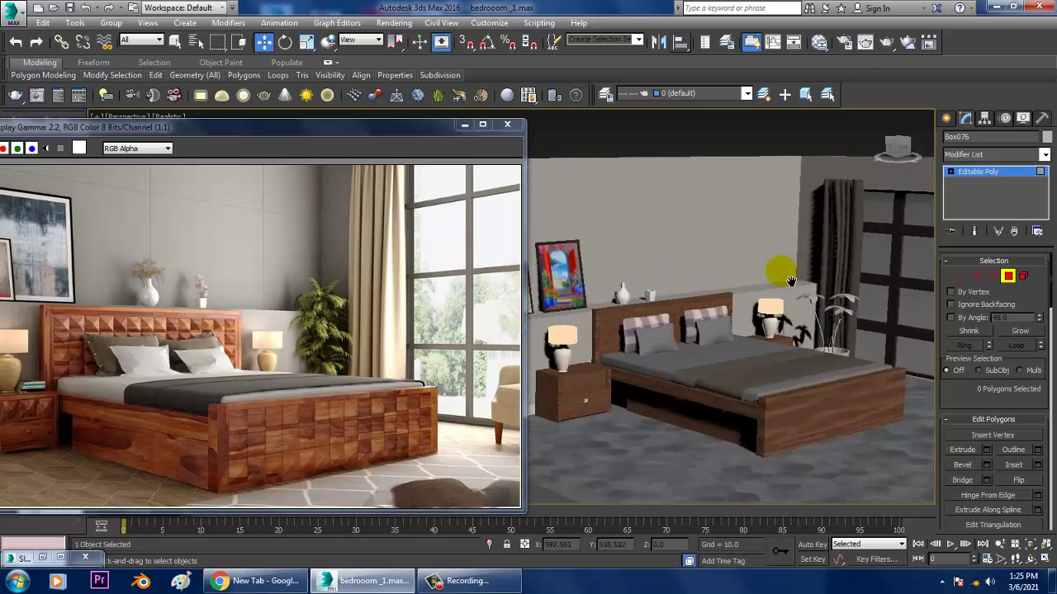
pyautogui.click(997, 175)
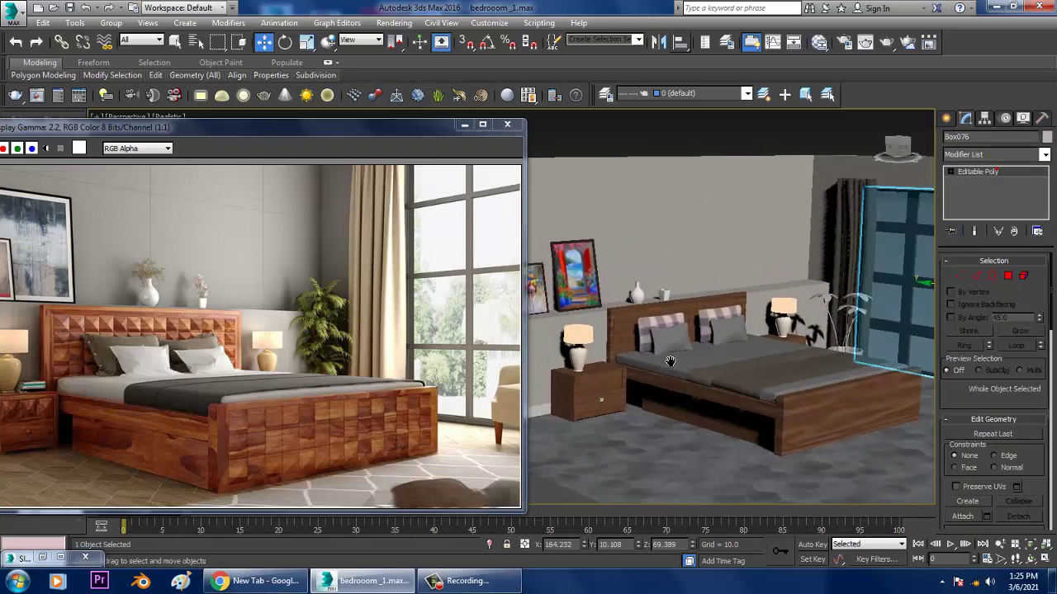
# Select all four stems of the potted plant beside the curtain
pyautogui.scroll(5, 735, 373)
pyautogui.moveTo(738, 377); pyautogui.dragTo(530, 397, button='middle')
pyautogui.moveTo(739, 352); pyautogui.dragTo(605, 366, button='middle')
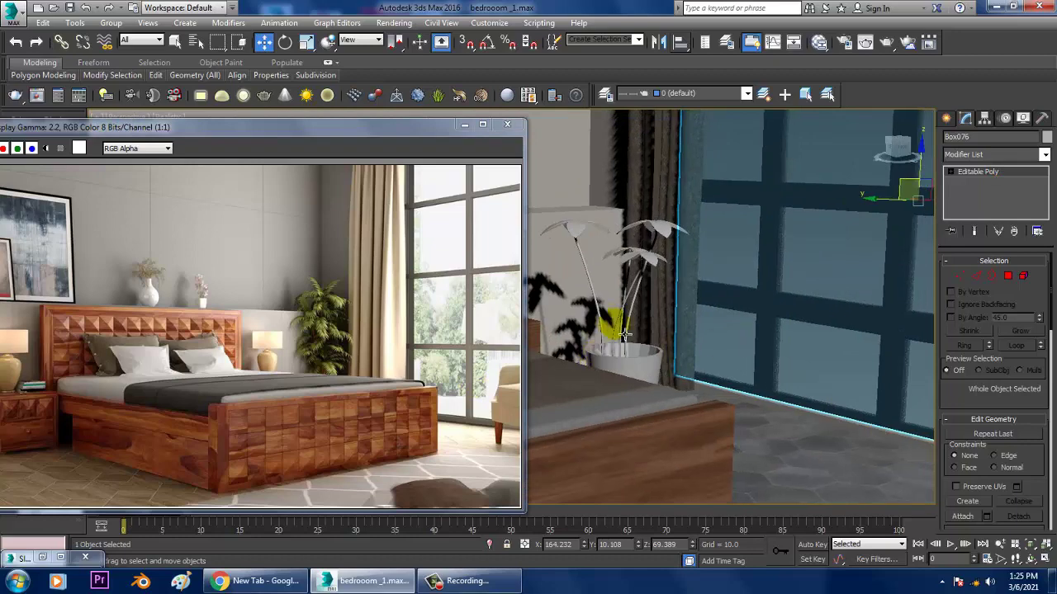
pyautogui.click(592, 279)
pyautogui.scroll(5, 672, 314)
pyautogui.scroll(3, 673, 351)
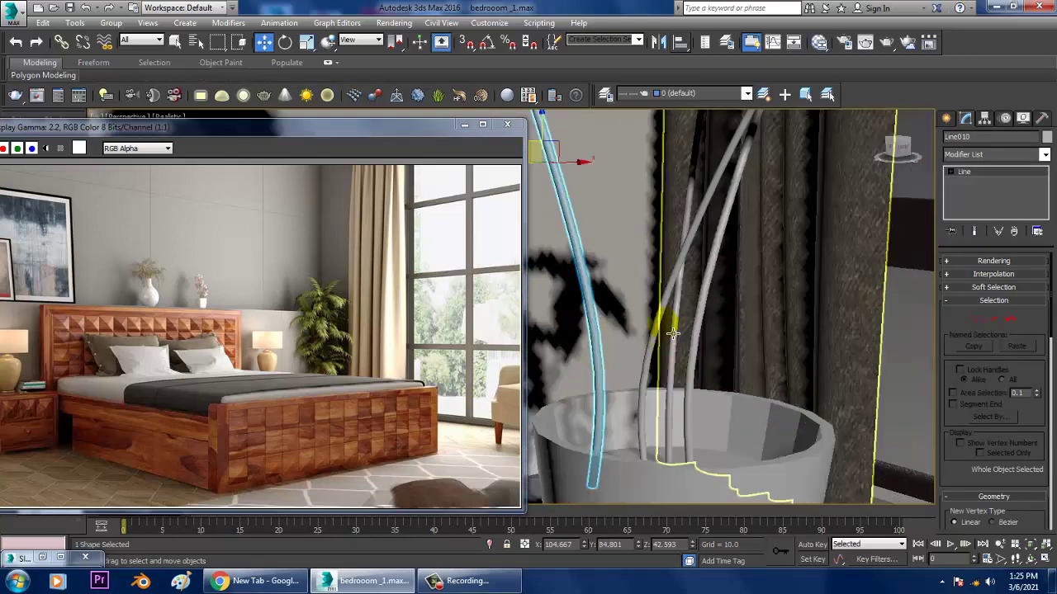
pyautogui.keyDown('ctrl'); pyautogui.click(671, 330); pyautogui.keyUp('ctrl')
pyautogui.keyDown('ctrl'); pyautogui.click(709, 334); pyautogui.keyUp('ctrl')
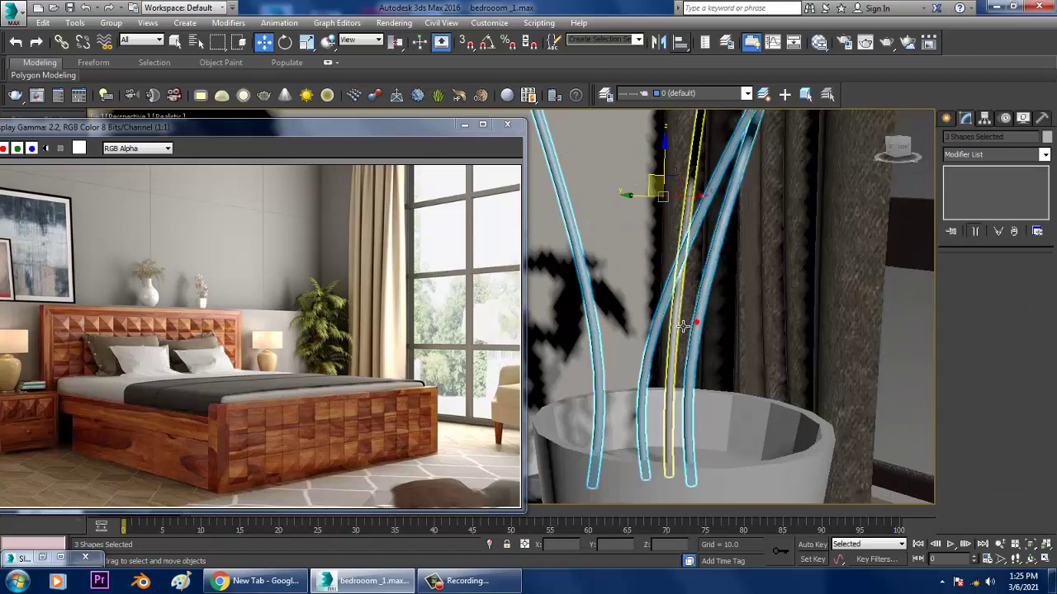
pyautogui.keyDown('ctrl'); pyautogui.click(682, 327); pyautogui.keyUp('ctrl')
# Create a VRayMtl with a very dark brown diffuse colour of value 8 and assign it to the selected plant stems
pyautogui.press('m')
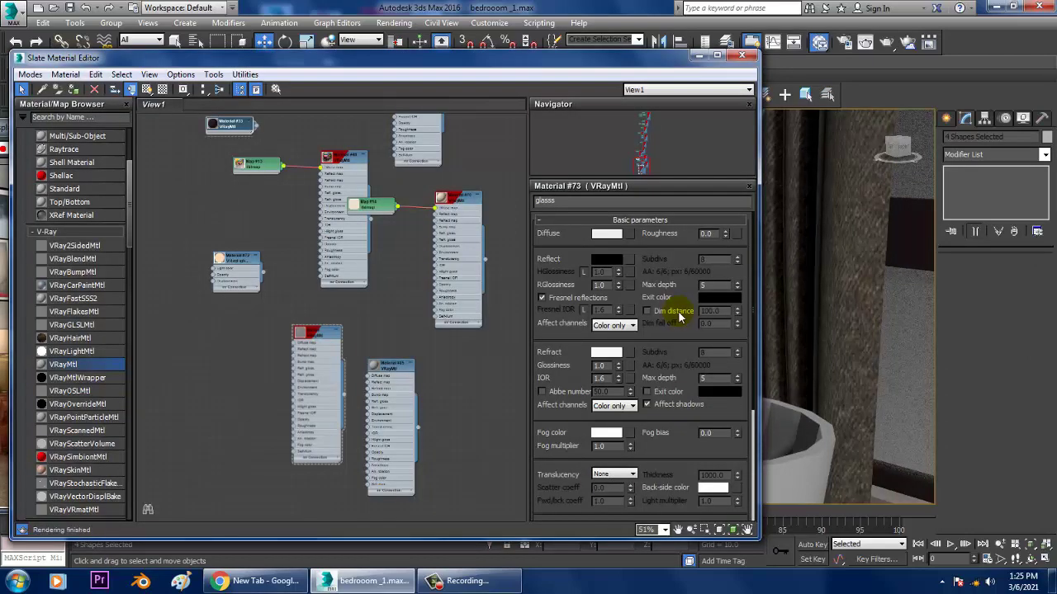
pyautogui.moveTo(413, 365); pyautogui.dragTo(383, 275, button='middle')
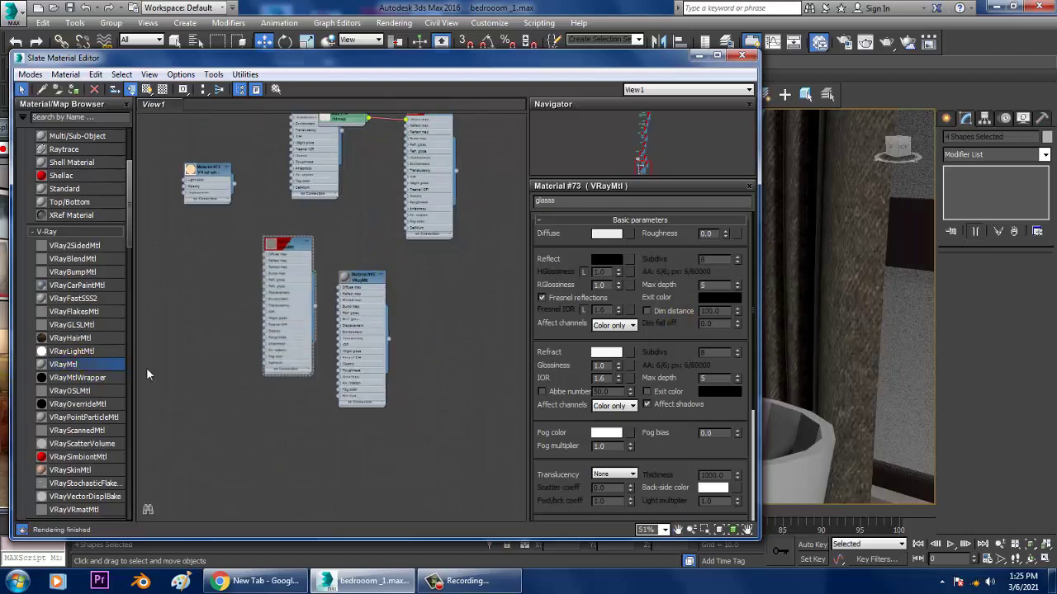
pyautogui.moveTo(147, 375); pyautogui.dragTo(445, 322)
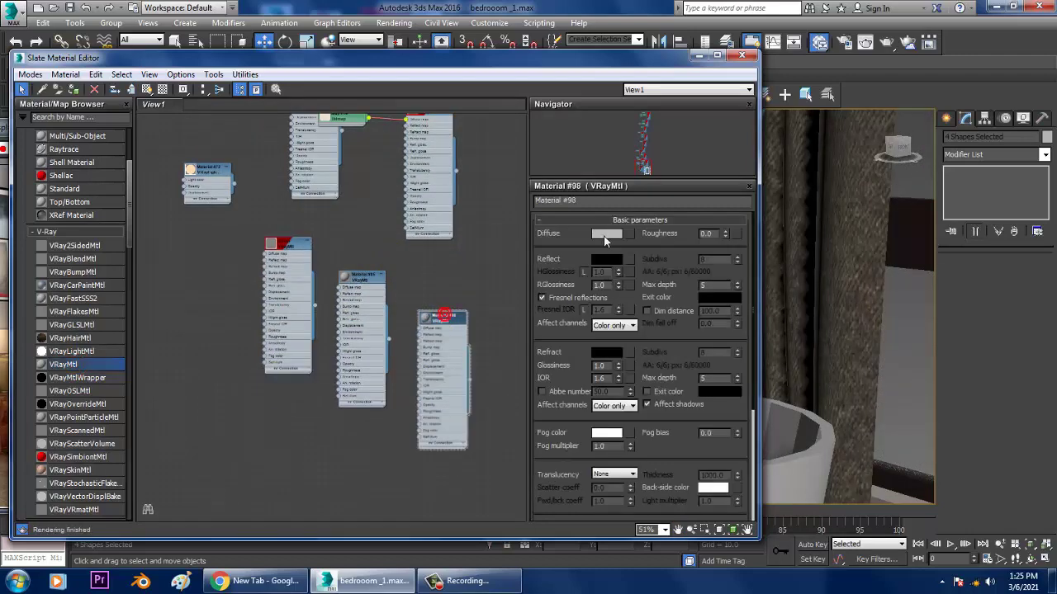
pyautogui.click(606, 235)
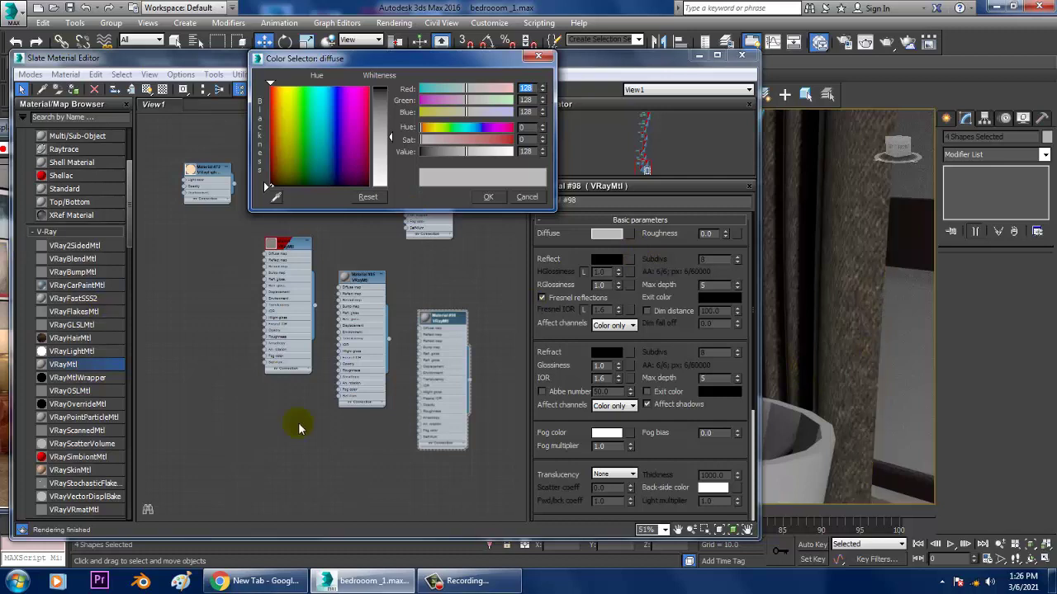
pyautogui.moveTo(290, 132)
pyautogui.mouseDown()
pyautogui.moveTo(268, 119)
pyautogui.moveTo(268, 99)
pyautogui.moveTo(275, 185)
pyautogui.mouseUp()
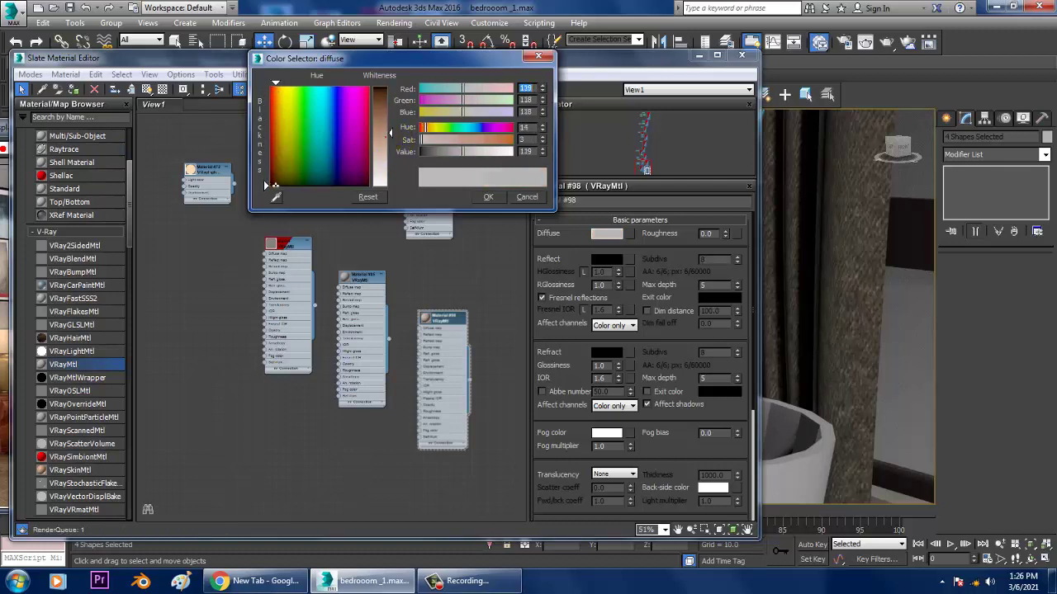
pyautogui.moveTo(385, 133); pyautogui.dragTo(385, 85)
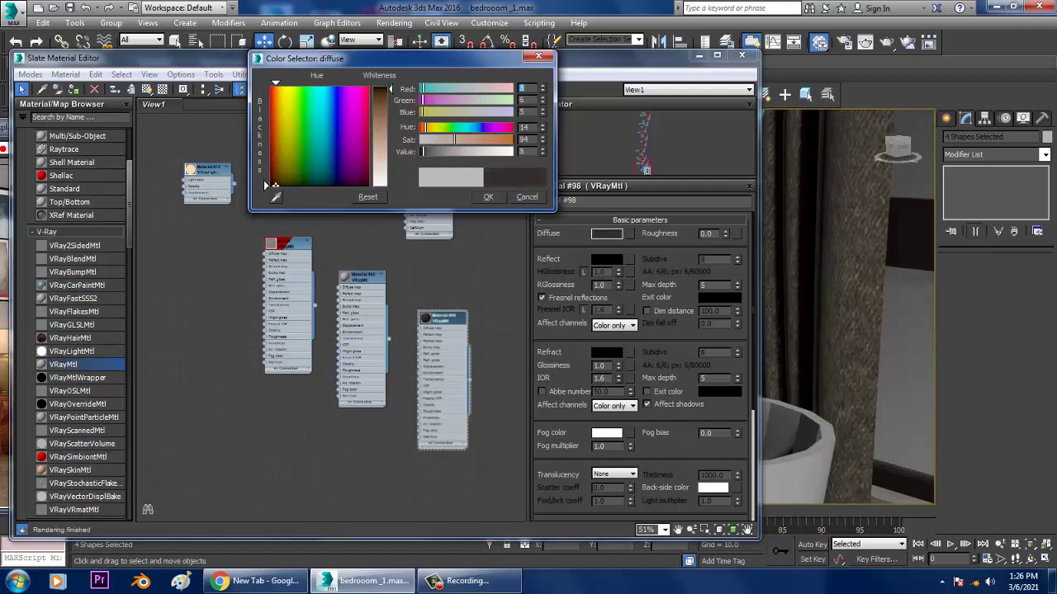
pyautogui.click(655, 204)
pyautogui.click(488, 197)
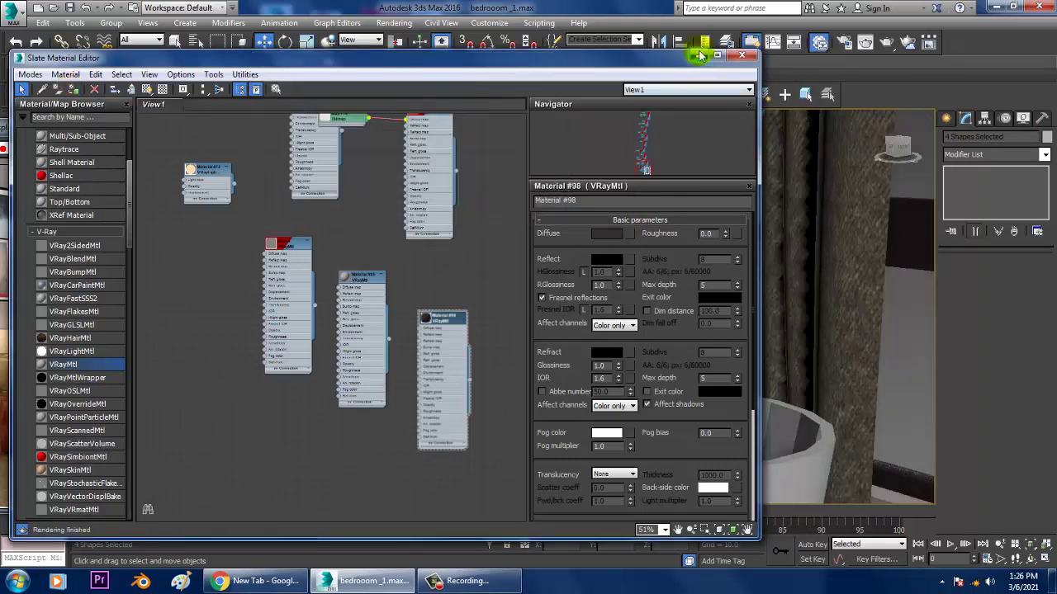
pyautogui.click(741, 55)
# Assign the dark brown VRayMtl used on the stems to the plant pot and clear the selection
pyautogui.scroll(-5, 721, 298)
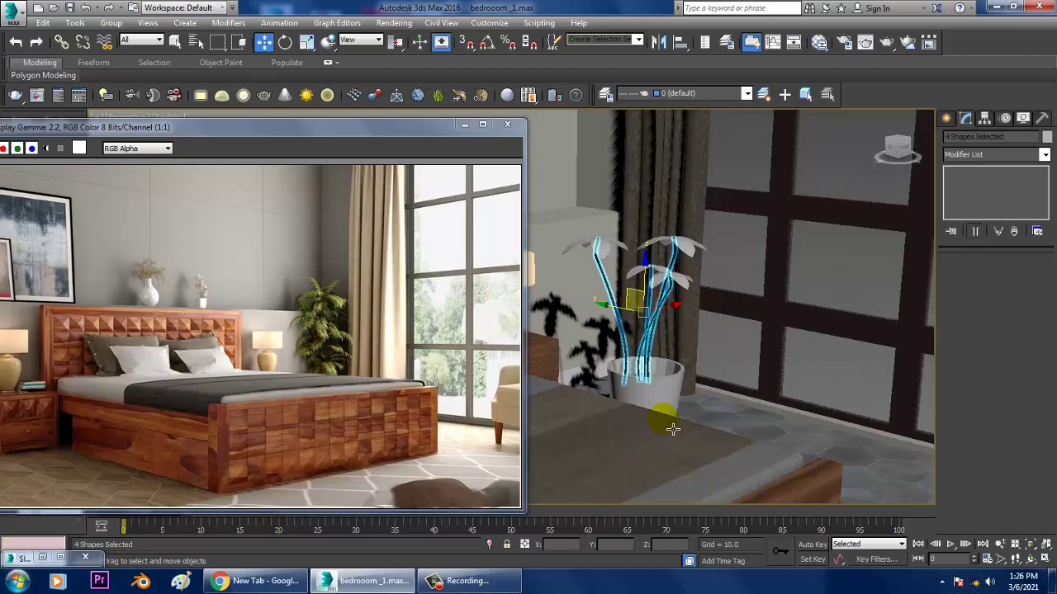
pyautogui.click(663, 402)
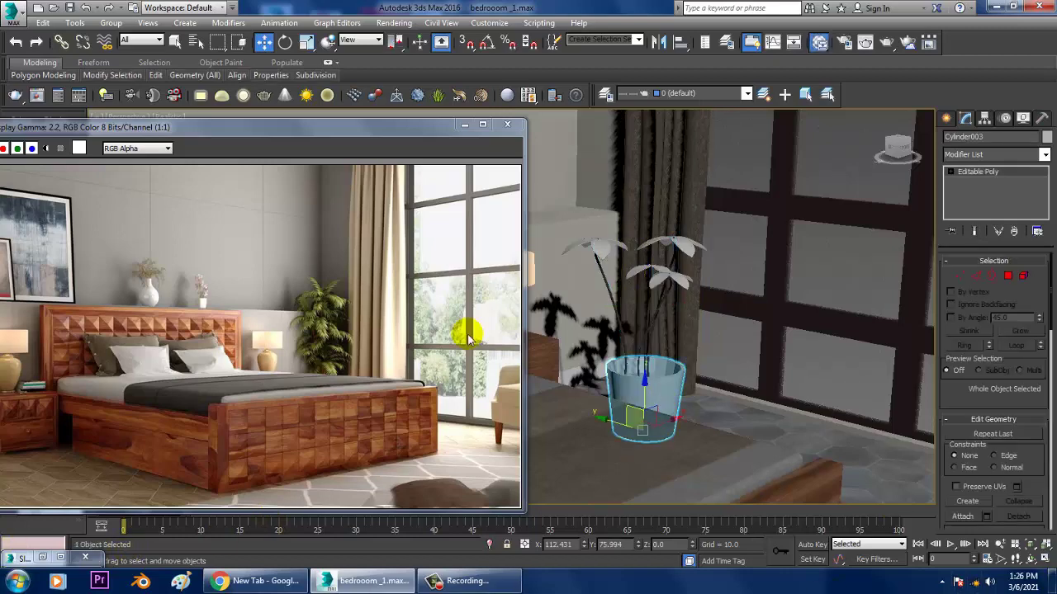
pyautogui.press('m')
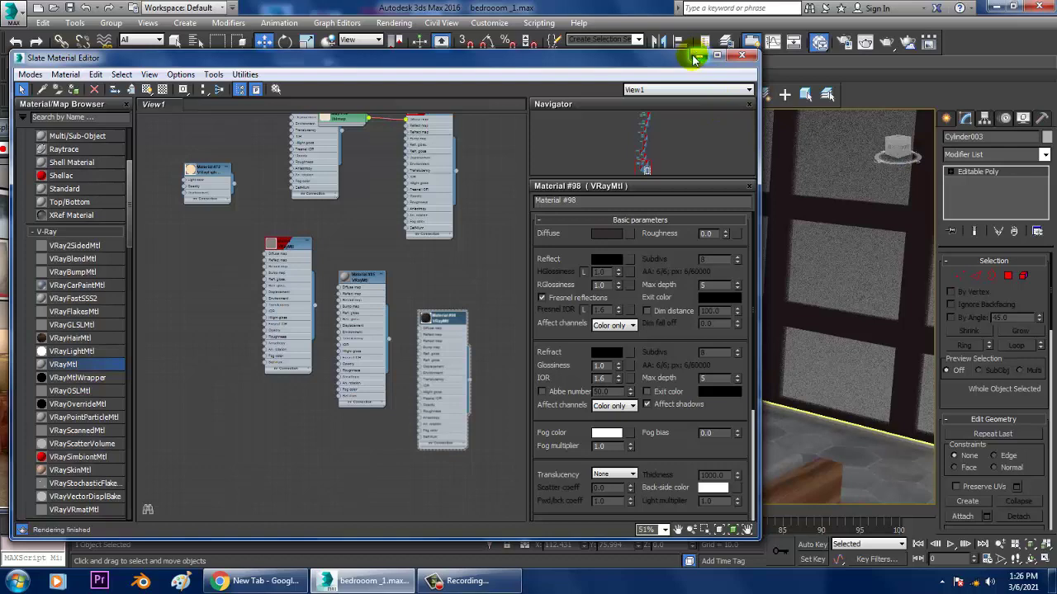
pyautogui.moveTo(605, 60); pyautogui.dragTo(493, 88)
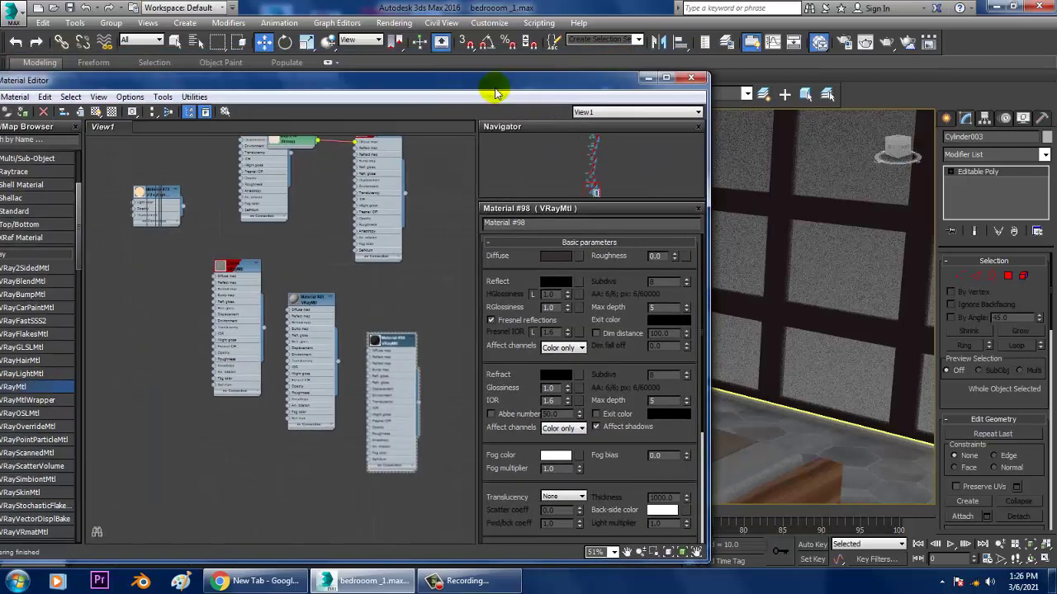
pyautogui.click(649, 77)
pyautogui.scroll(-4, 734, 368)
pyautogui.moveTo(702, 305); pyautogui.dragTo(772, 339, button='middle')
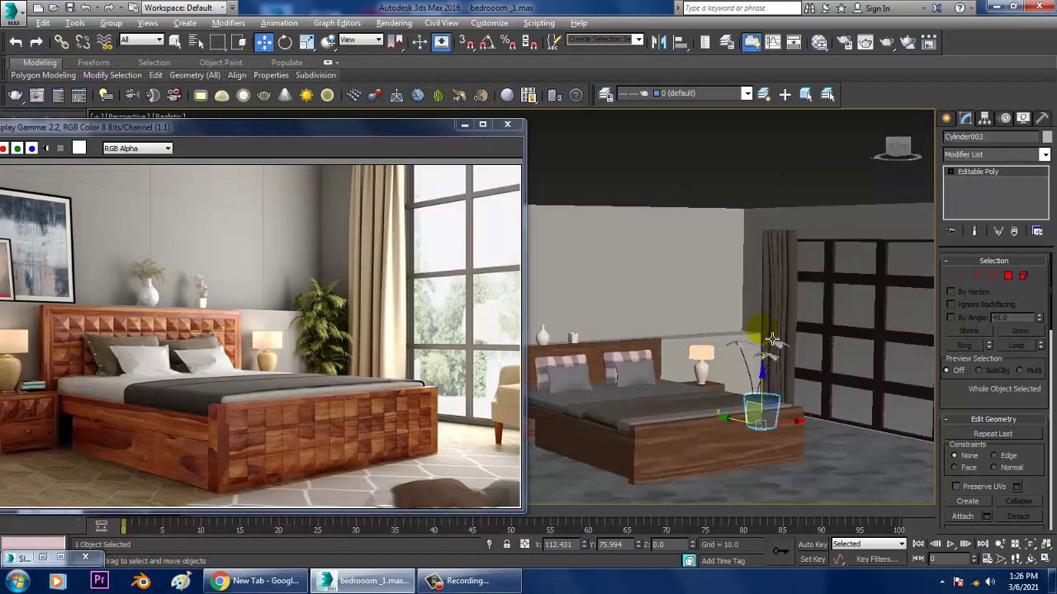
pyautogui.click(730, 141)
# Select a single leaf of the potted plant beside the curtain
pyautogui.keyDown('alt'); pyautogui.moveTo(729, 140); pyautogui.dragTo(716, 285, button='middle'); pyautogui.keyUp('alt')
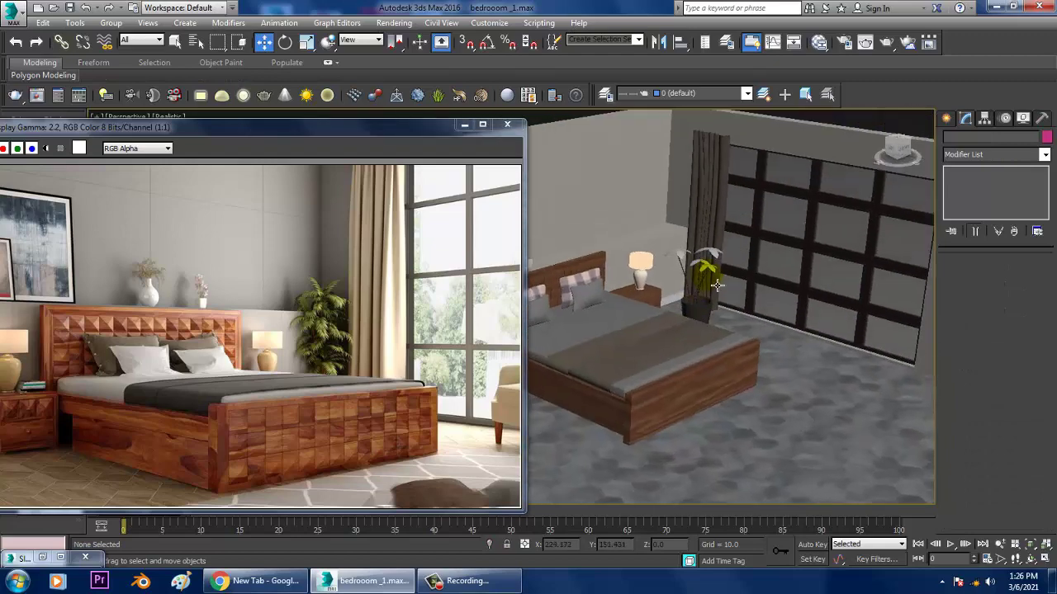
pyautogui.scroll(5, 716, 285)
pyautogui.click(712, 266)
pyautogui.scroll(6, 727, 240)
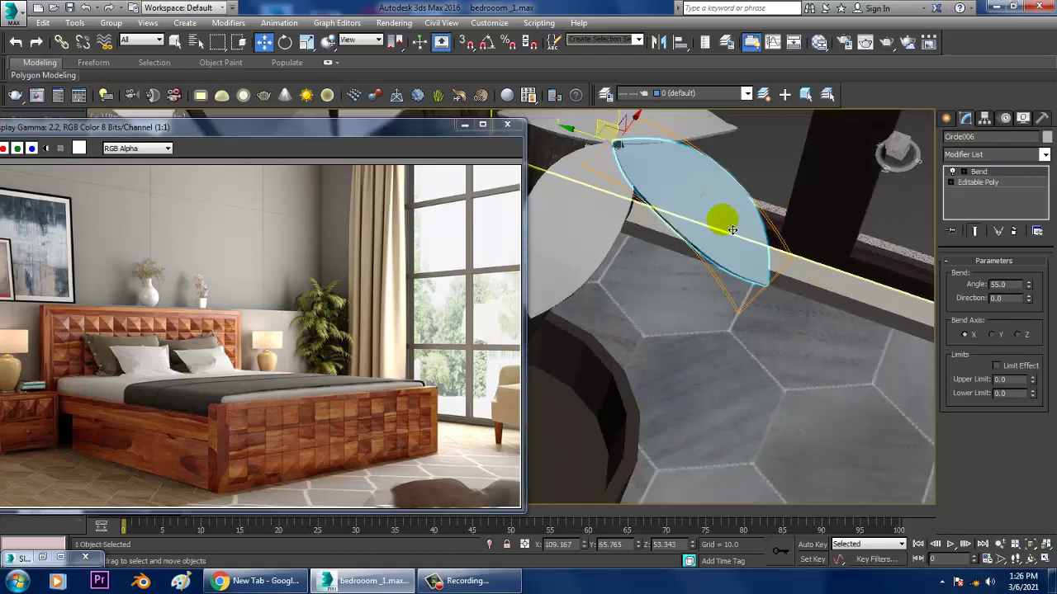
pyautogui.keyDown('alt'); pyautogui.moveTo(732, 230); pyautogui.dragTo(766, 260, button='middle'); pyautogui.keyUp('alt')
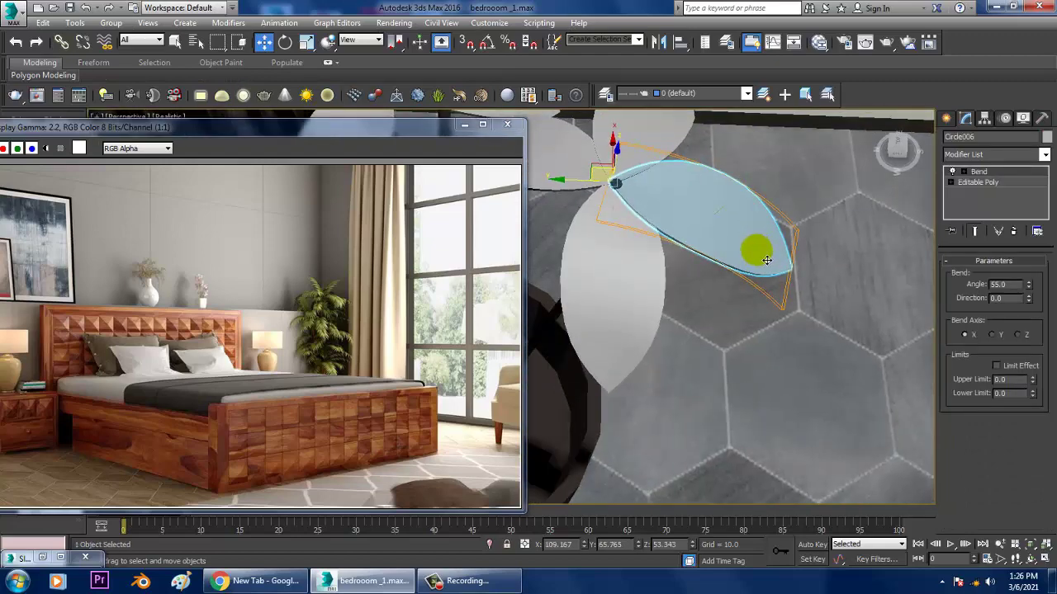
# Create a new VRayMtl for the leaf and begin adding a Bitmap map to its diffuse channel
pyautogui.click(819, 42)
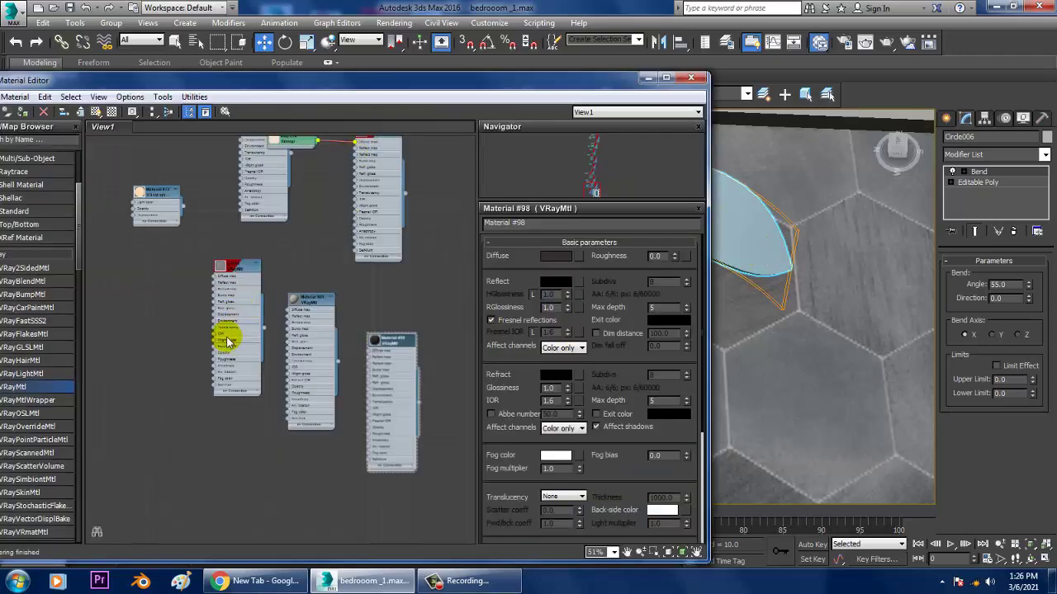
pyautogui.moveTo(25, 374); pyautogui.dragTo(148, 358)
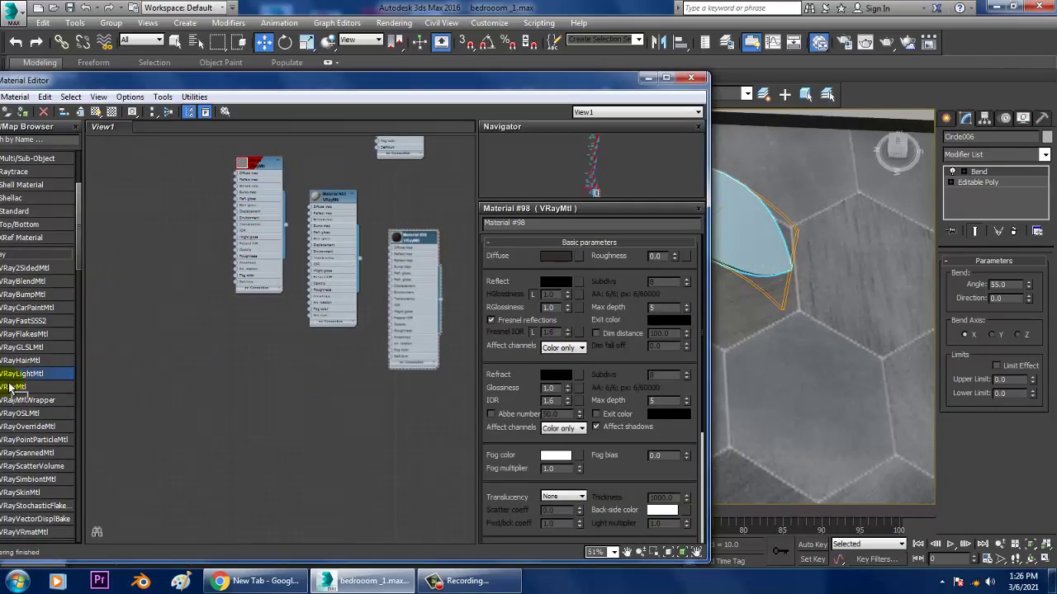
pyautogui.moveTo(11, 388); pyautogui.dragTo(179, 314)
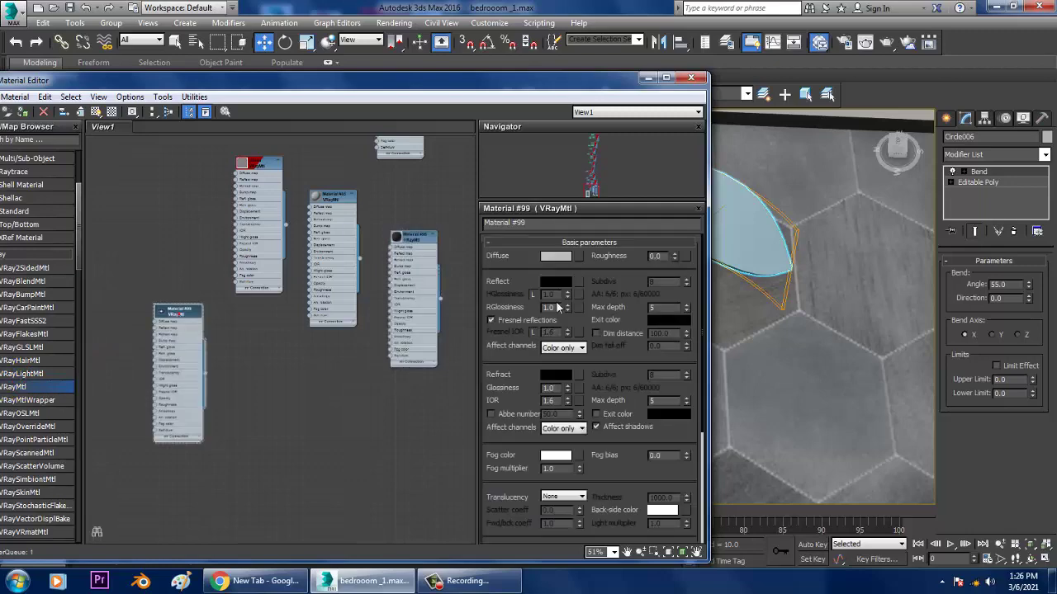
pyautogui.click(578, 257)
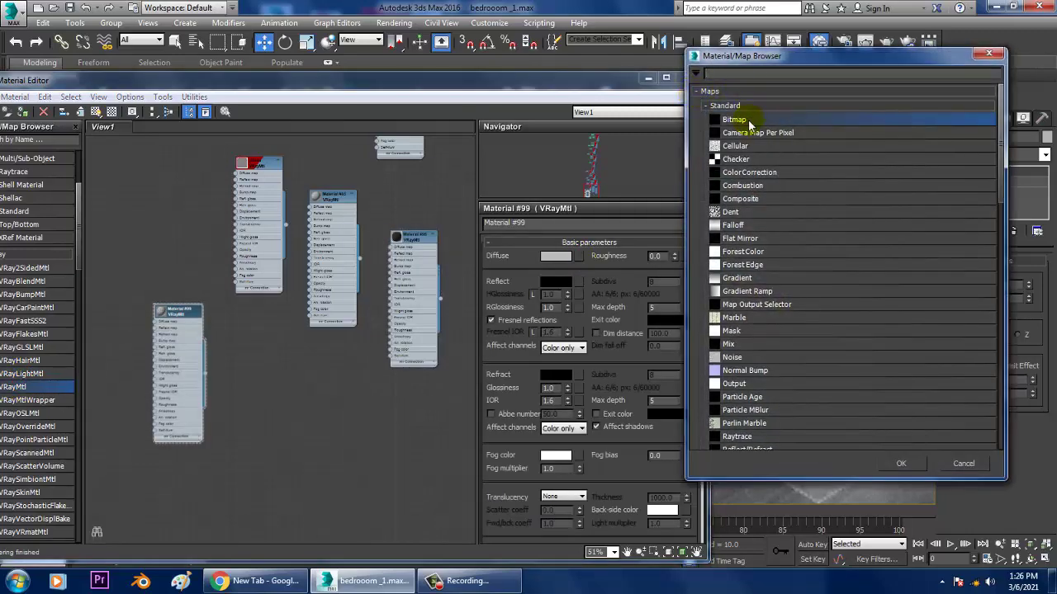
pyautogui.doubleClick(748, 120)
# Preview the images in the Texture folder to find a suitable leaf texture
pyautogui.click(103, 117)
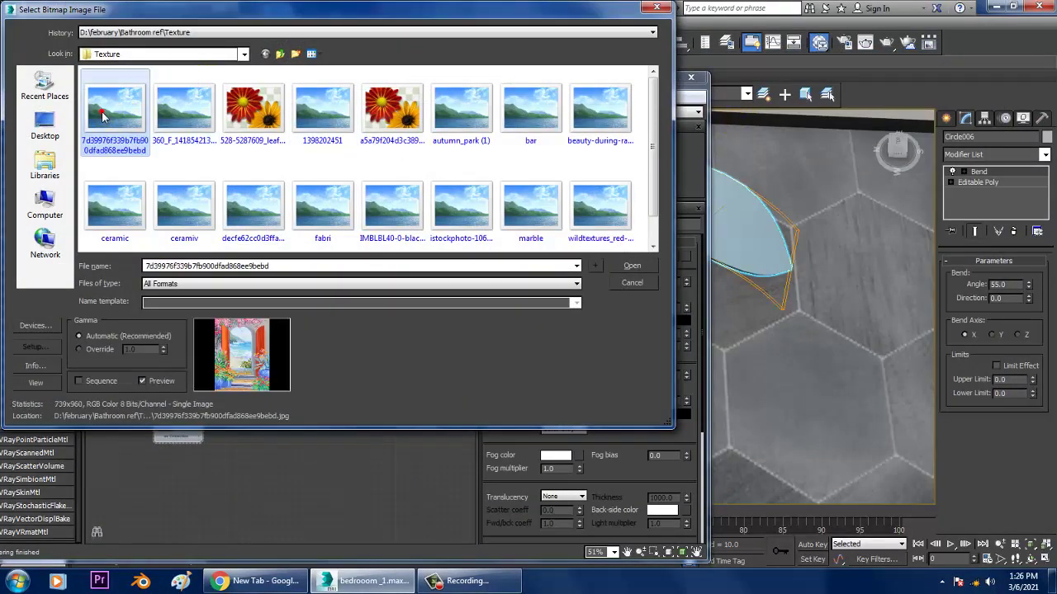
pyautogui.press('Right')
pyautogui.press('Right')
pyautogui.press('Right')
pyautogui.press('Right')
pyautogui.press('Right')
pyautogui.press('Right')
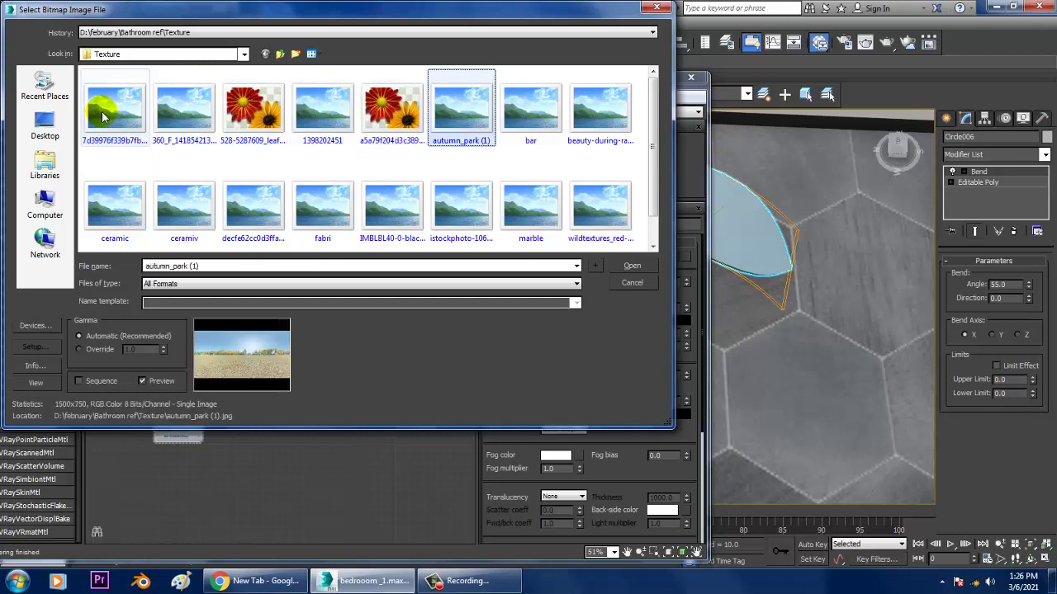
pyautogui.press('Right')
pyautogui.press('Down')
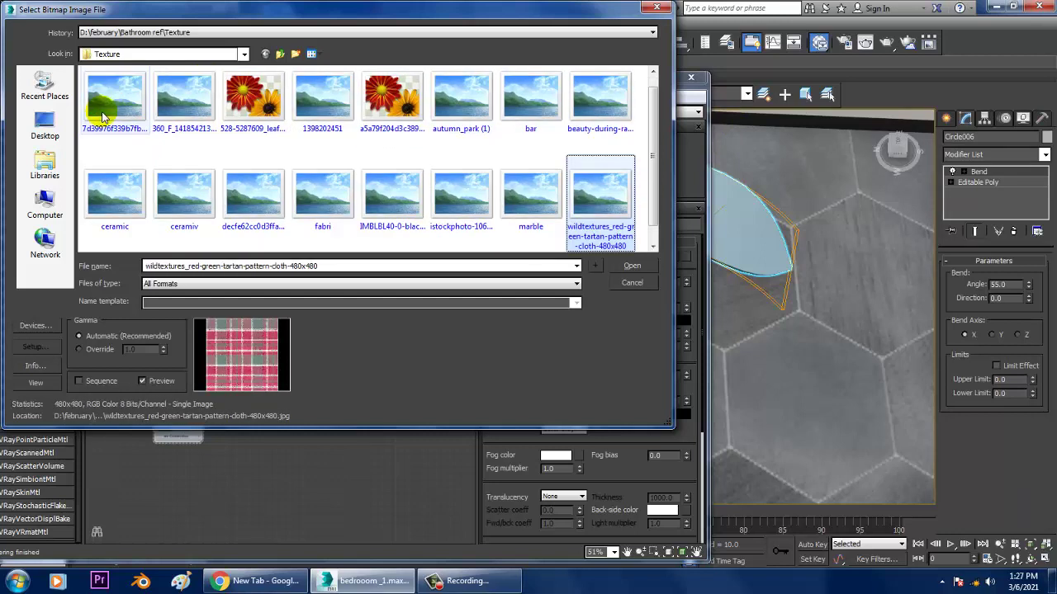
pyautogui.press('Left')
pyautogui.press('Left')
pyautogui.press('Left')
pyautogui.press('Left')
pyautogui.press('Left')
pyautogui.press('Left')
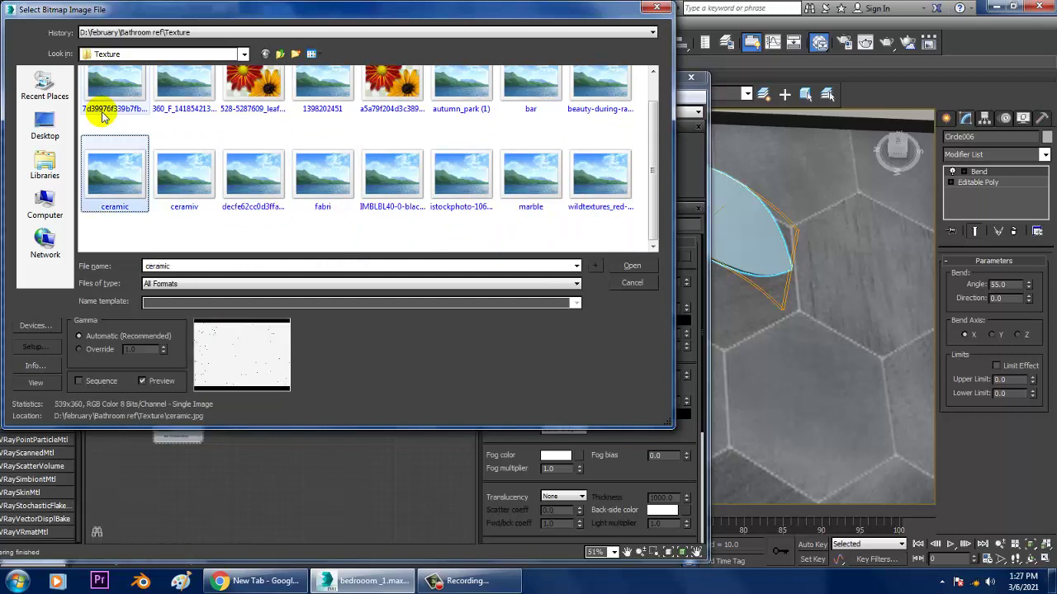
pyautogui.click(101, 117)
pyautogui.press('Right')
pyautogui.press('Right')
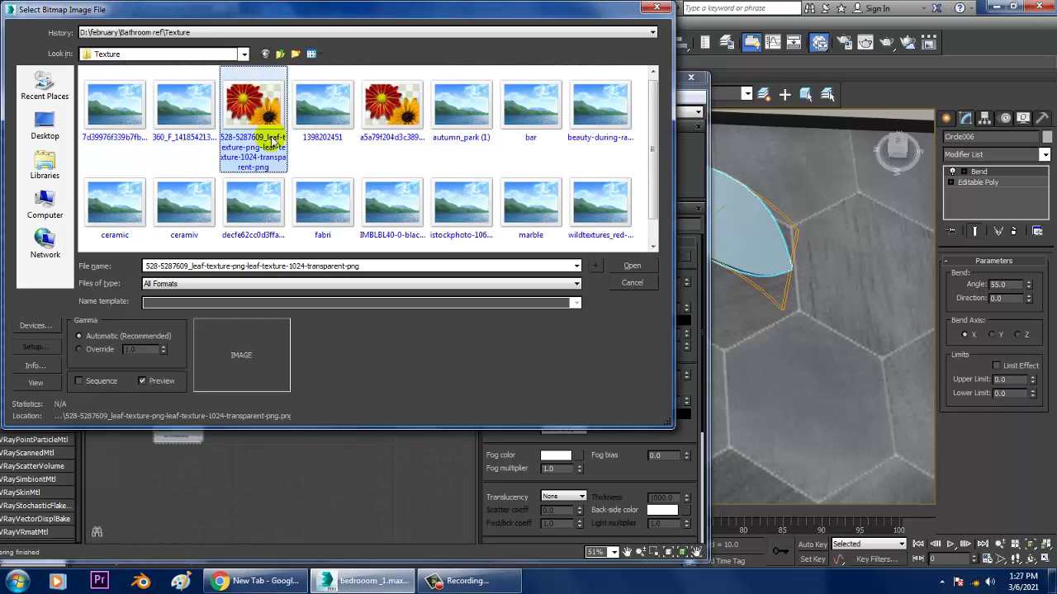
# View the leaf-texture-1024 transparent PNG at full size in Windows Photo Viewer and return to the bitmap selection
pyautogui.click(322, 106)
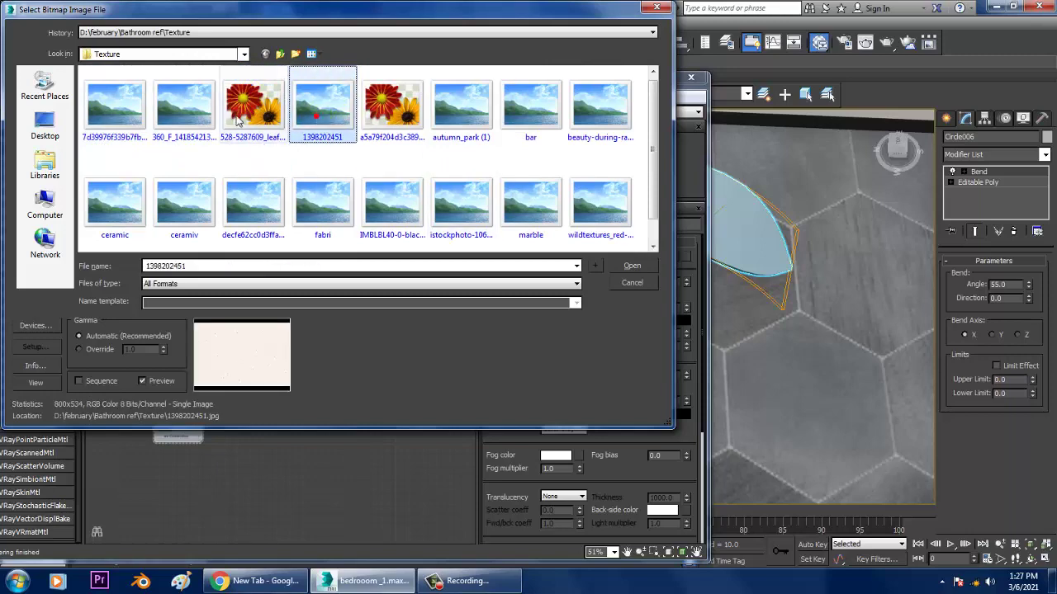
pyautogui.click(251, 108)
pyautogui.rightClick(258, 110)
pyautogui.click(291, 135)
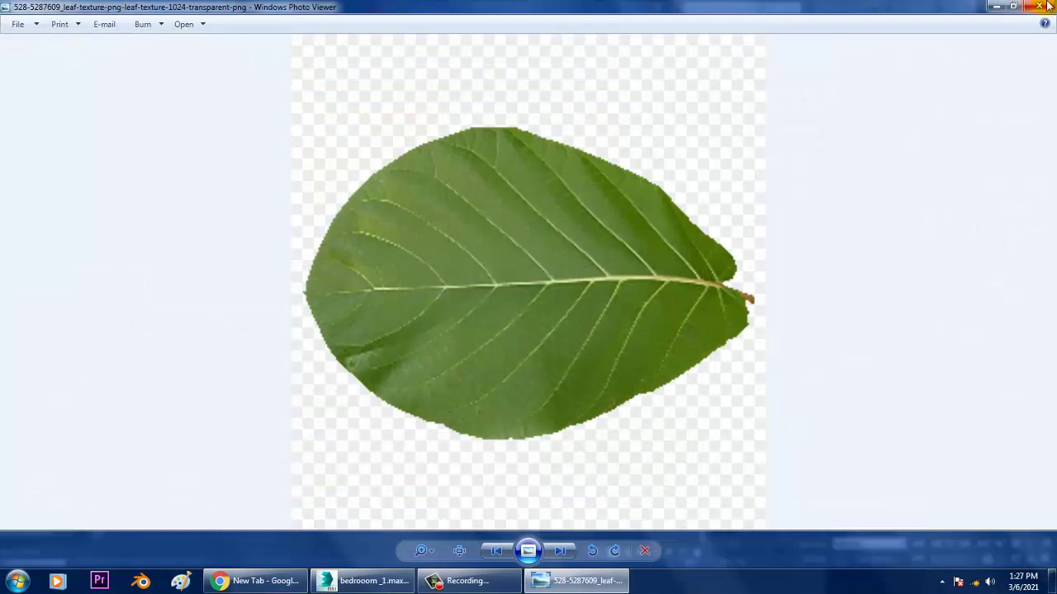
pyautogui.click(1045, 5)
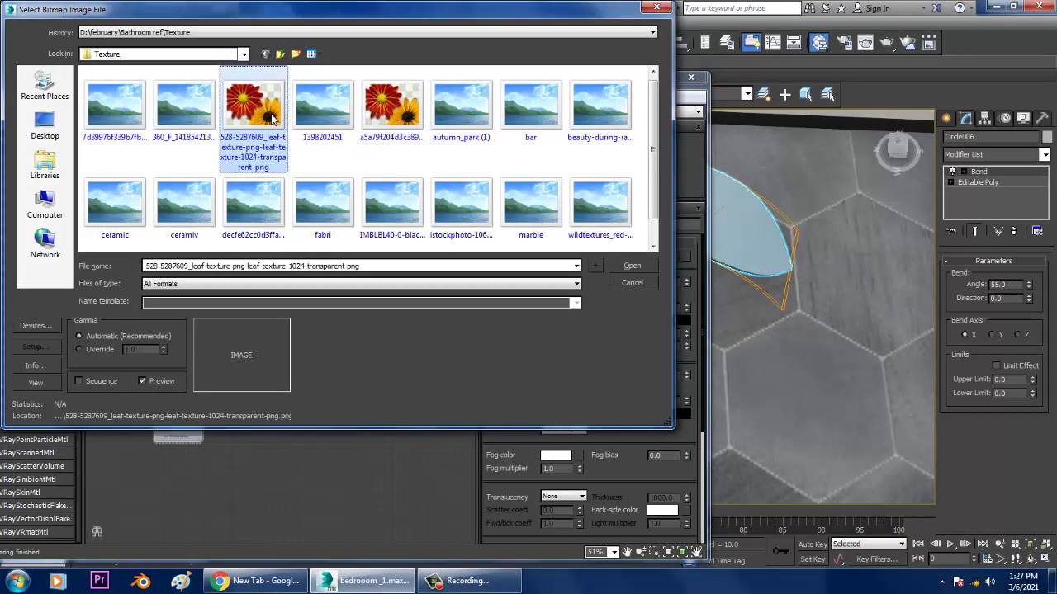
# Try loading the leaf PNG as the new VRayMtl's diffuse map, and clear the diffuse map
pyautogui.click(631, 280)
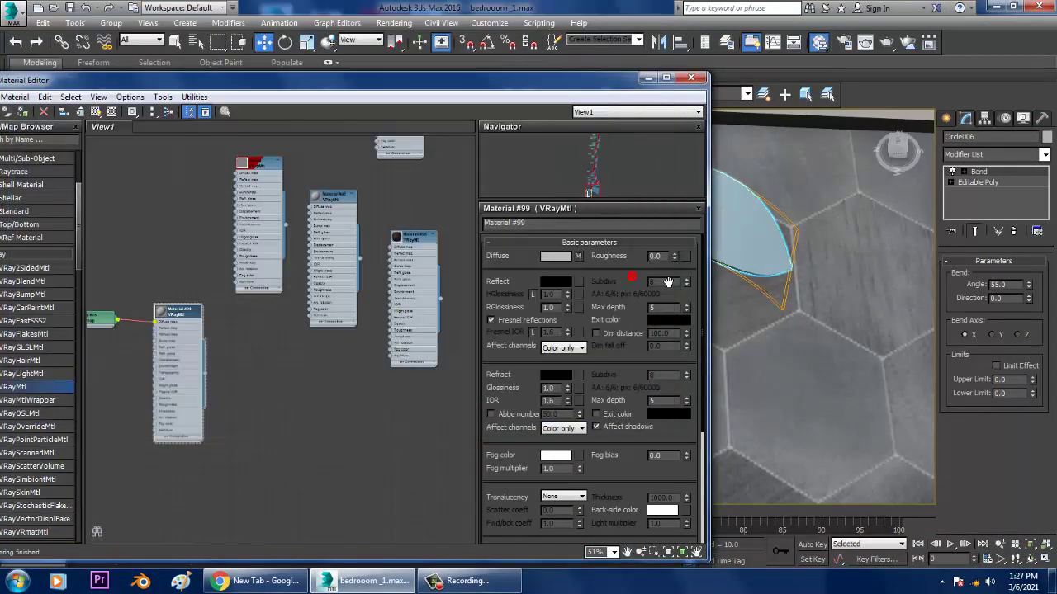
pyautogui.rightClick(579, 257)
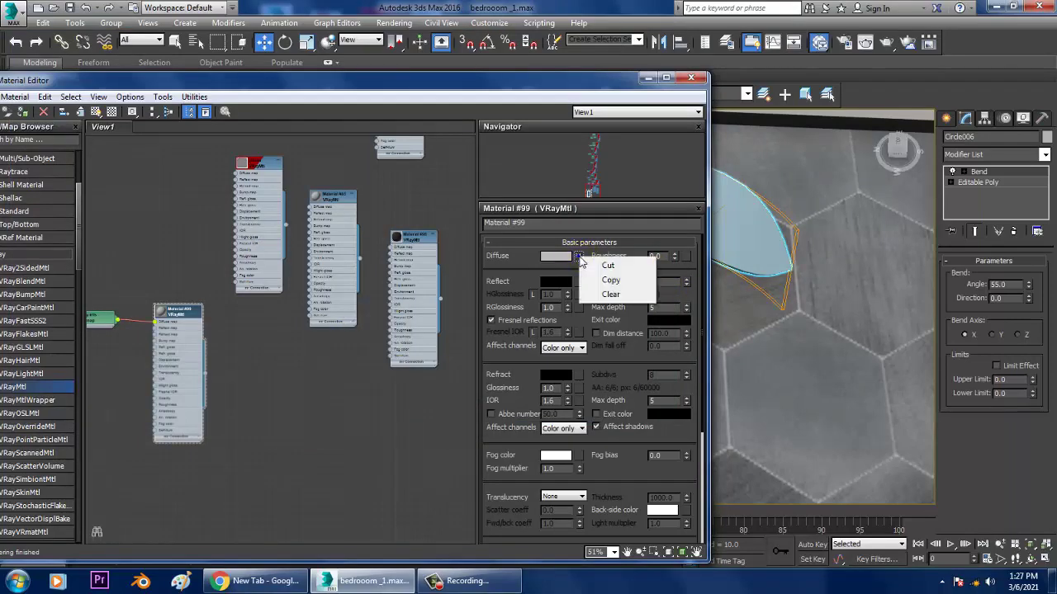
pyautogui.click(611, 294)
# Start another Bitmap map for the VRayMtl's diffuse and highlight the leaf-texture PNG in the Texture folder
pyautogui.click(579, 256)
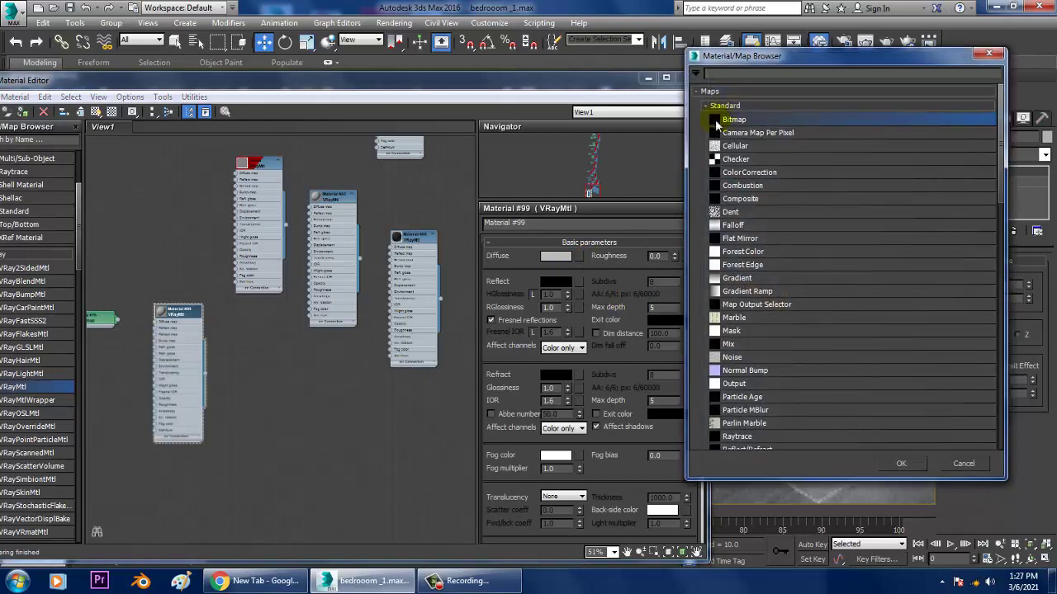
pyautogui.doubleClick(737, 121)
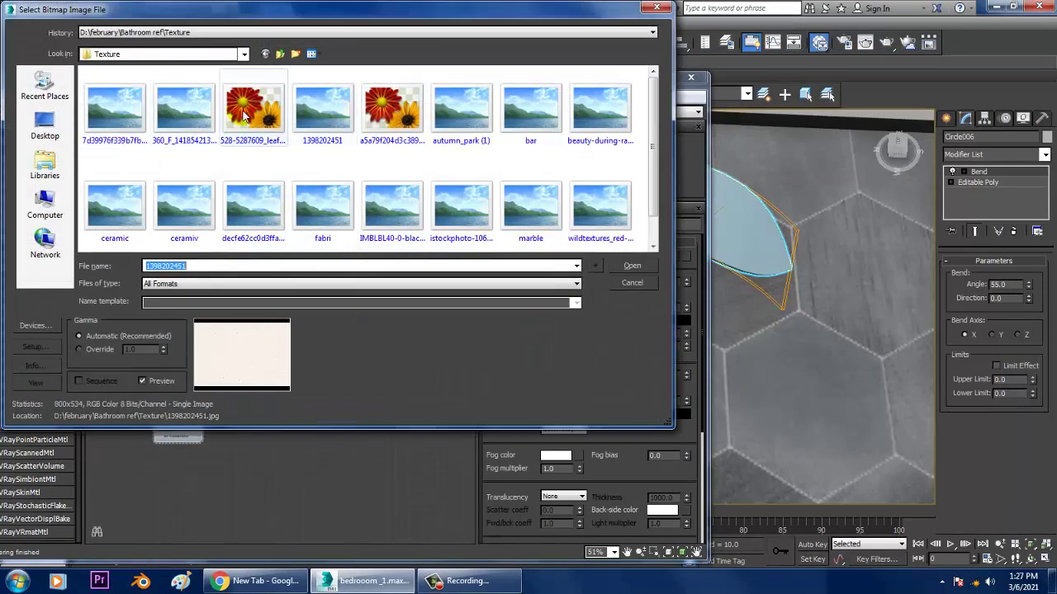
pyautogui.click(244, 116)
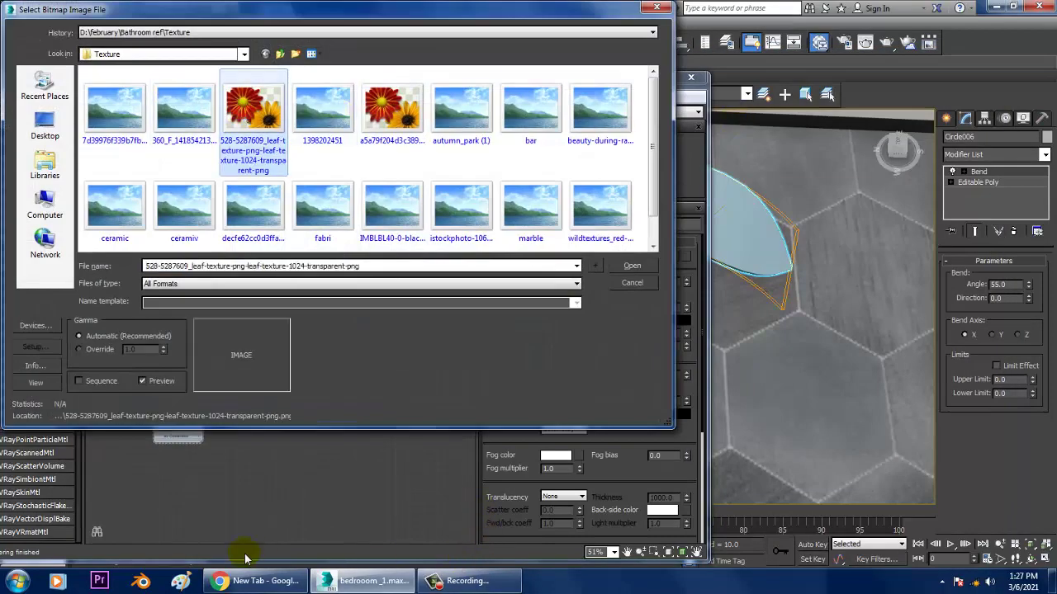
# Switch to Chrome and search Google Images for "leaf texture png"
pyautogui.click(260, 583)
pyautogui.click(322, 37)
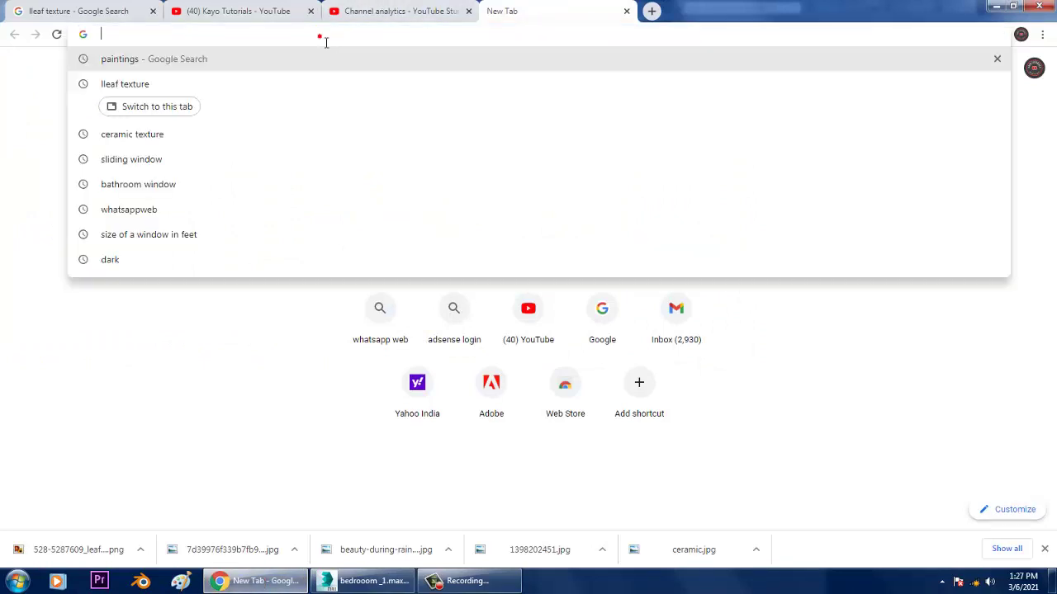
pyautogui.write('leaf texture')
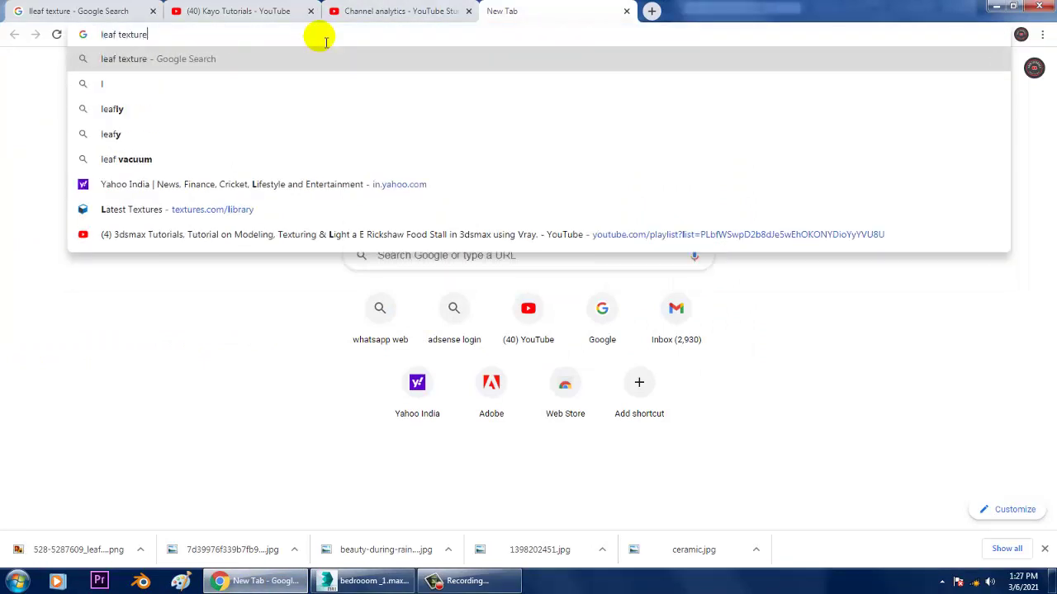
pyautogui.press('Return')
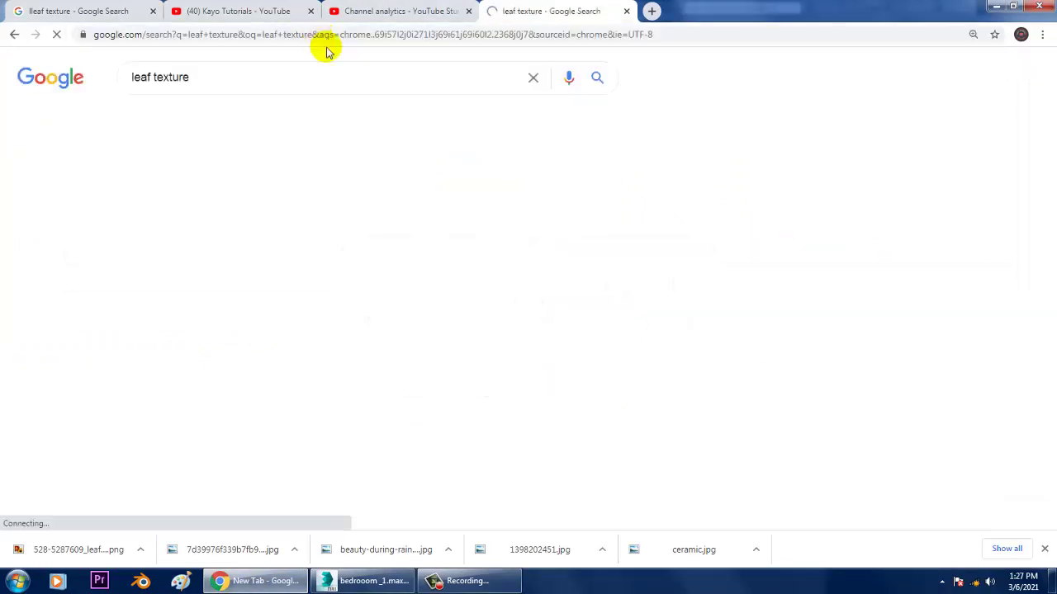
pyautogui.click(206, 122)
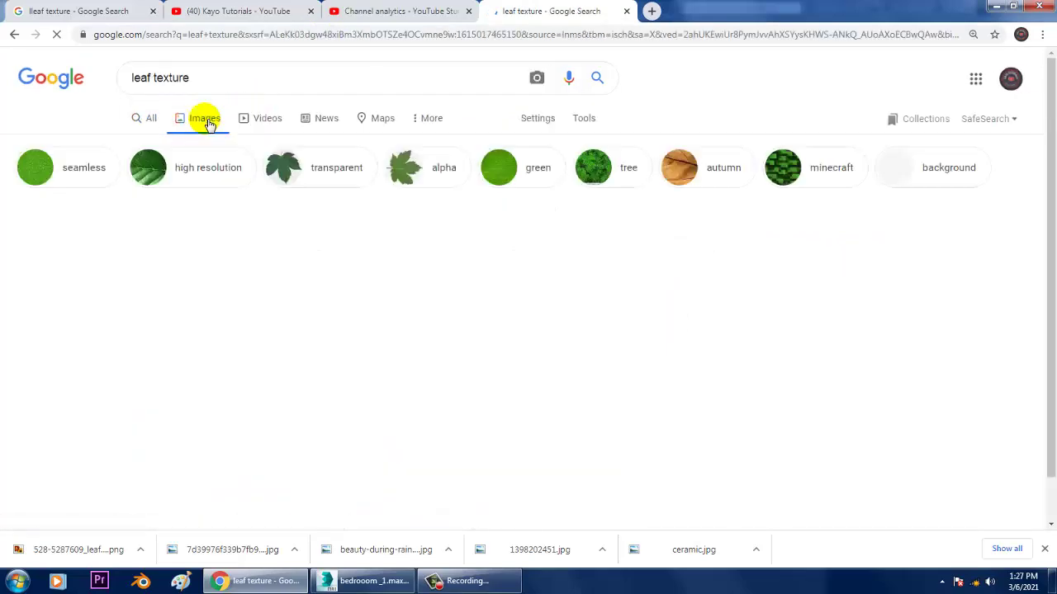
pyautogui.click(247, 80)
pyautogui.write('png')
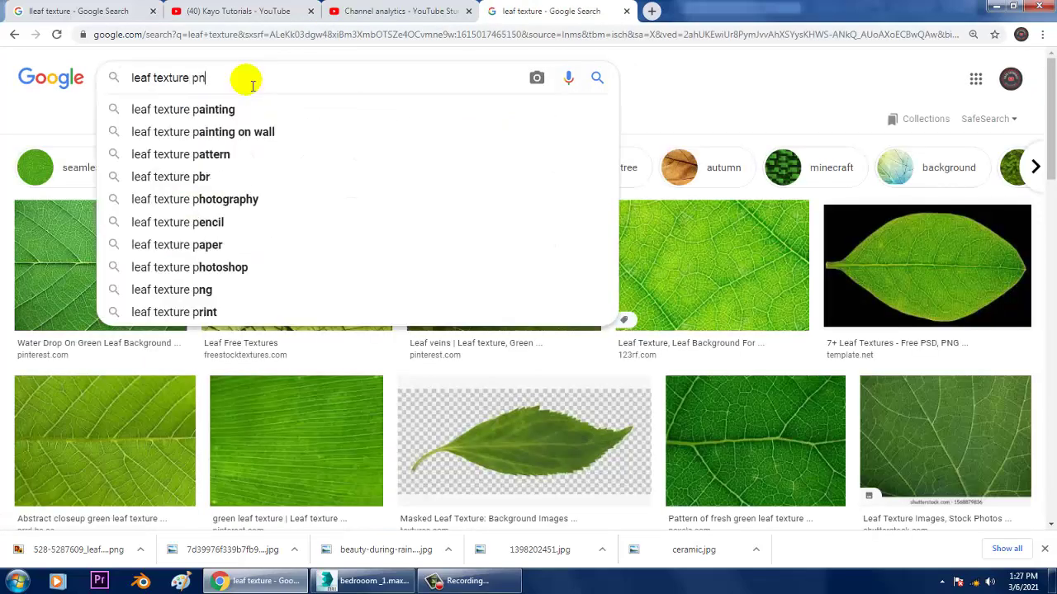
pyautogui.press('Return')
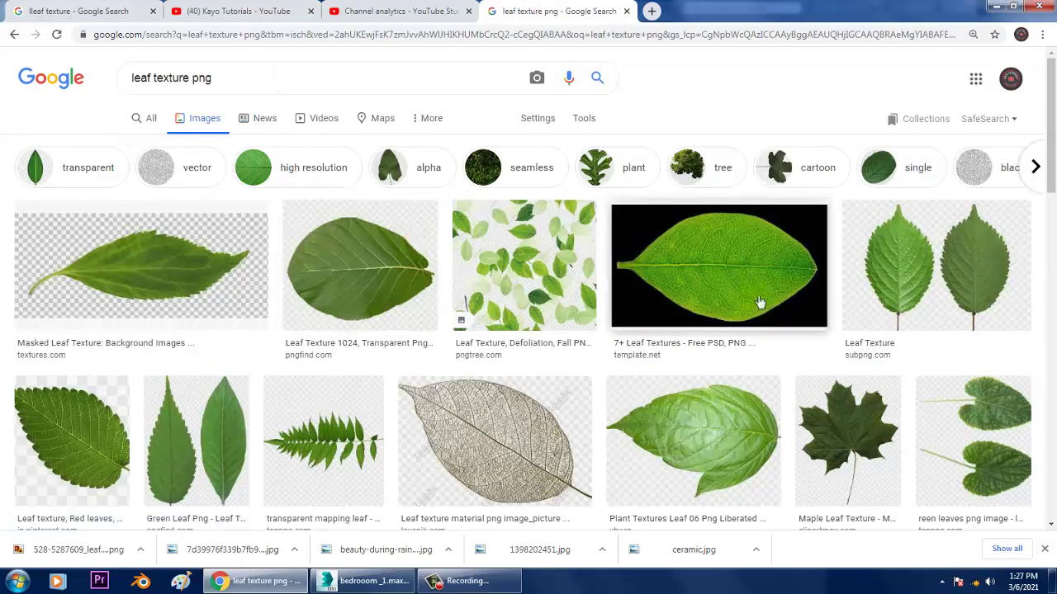
# Open the PngFind "Leaf Texture 1024" result and save its image as a PNG to the Desktop
pyautogui.click(718, 281)
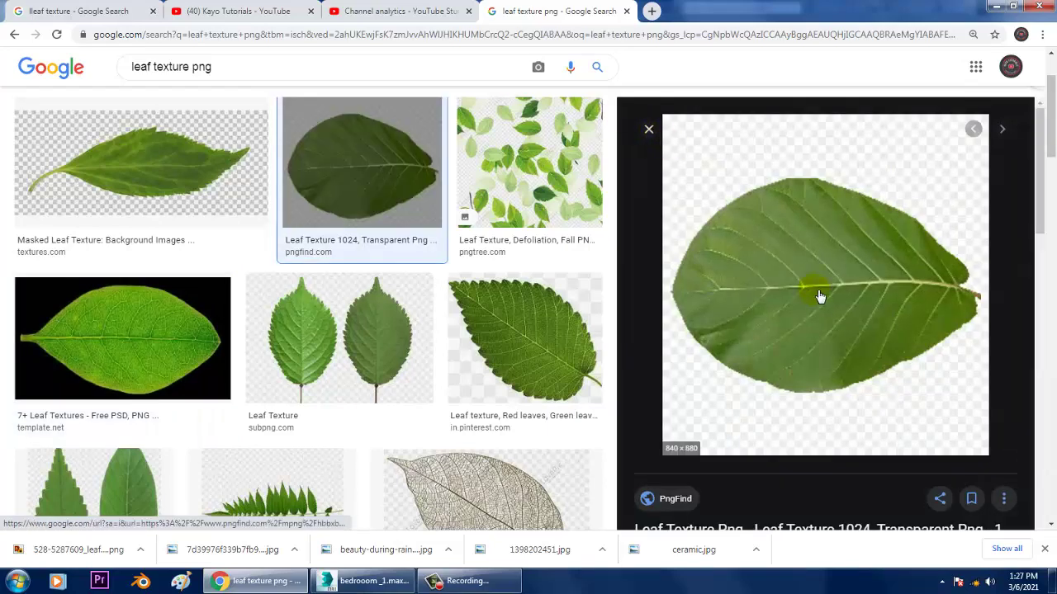
pyautogui.rightClick(857, 245)
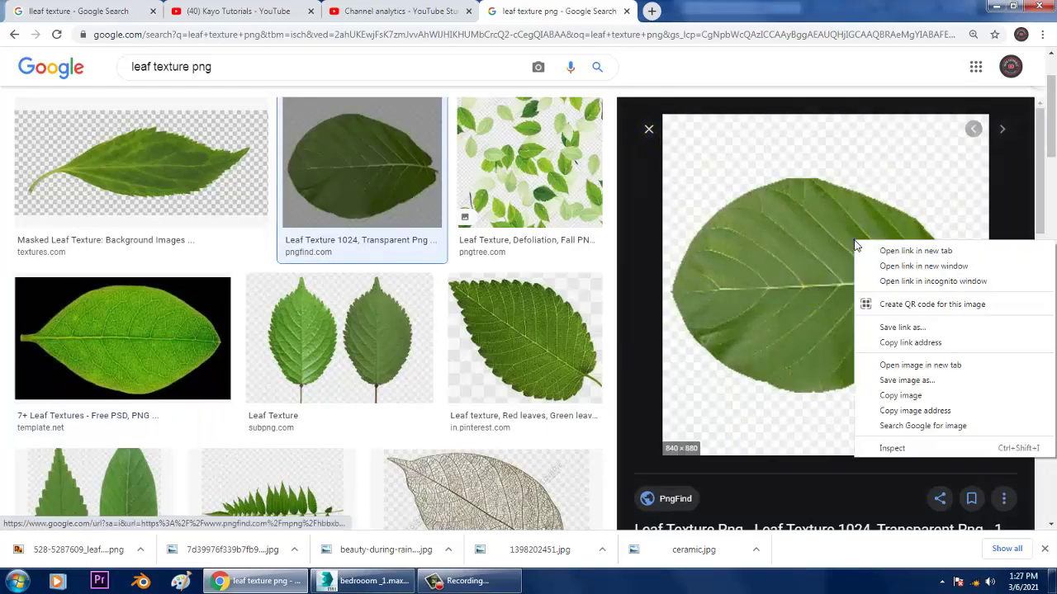
pyautogui.click(908, 381)
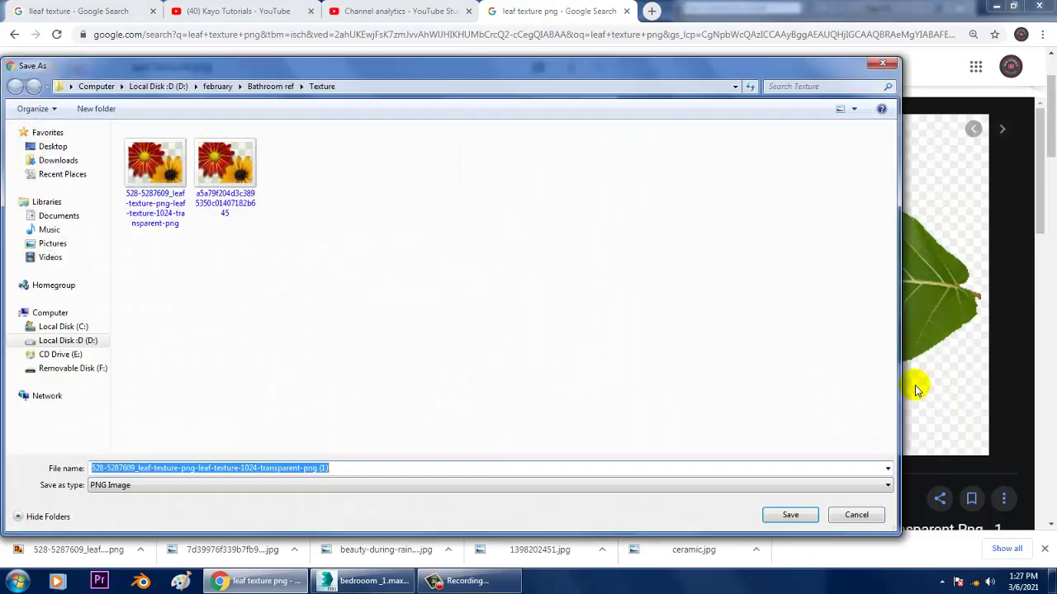
pyautogui.click(53, 146)
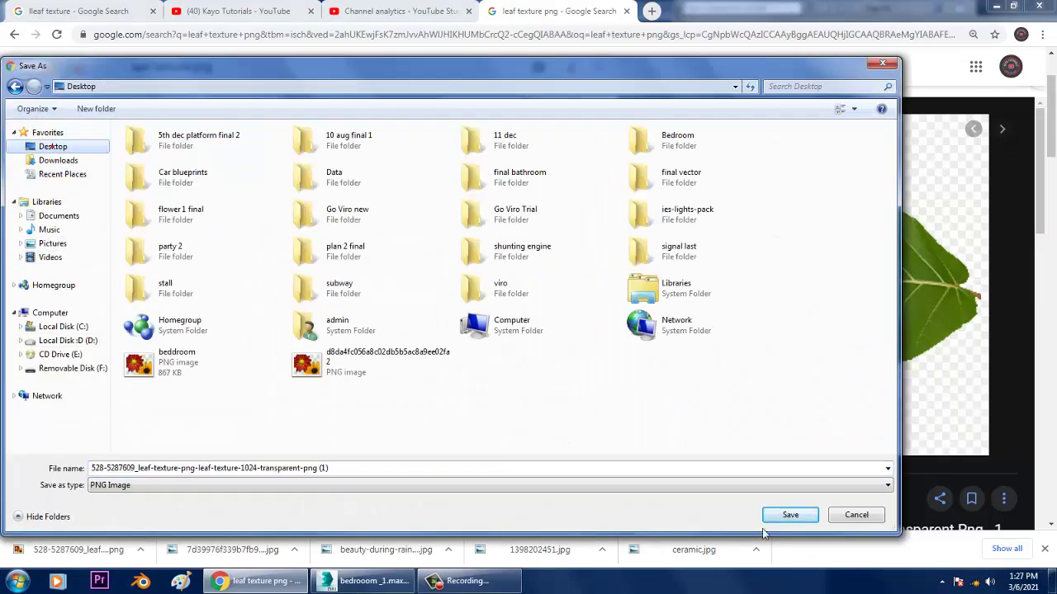
pyautogui.click(788, 515)
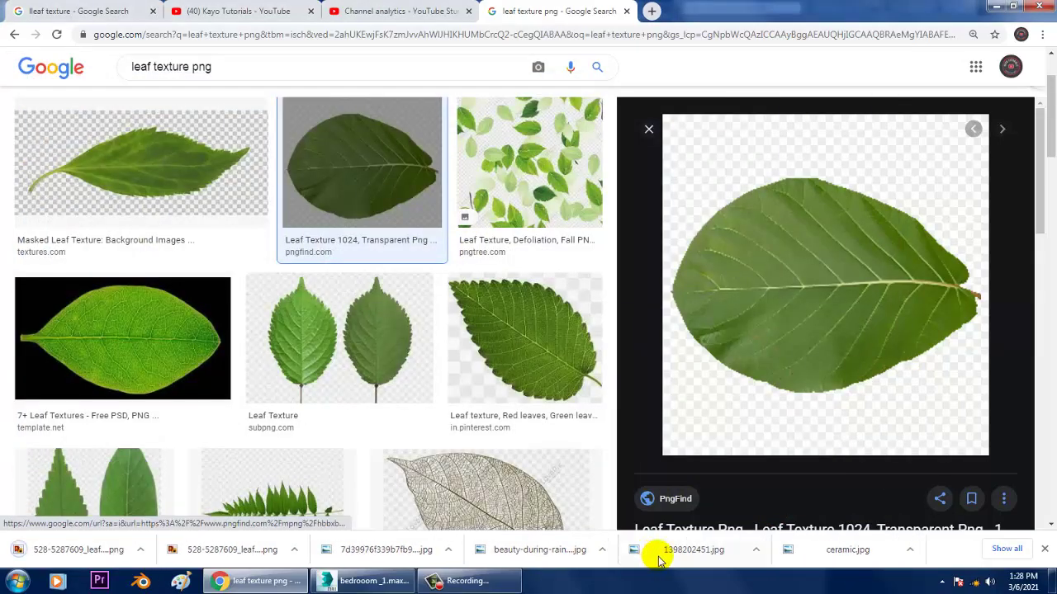
# Switch to 3ds Max and try loading the Desktop's leaf-texture-1024 PNG as the diffuse bitmap with the gamma override at 1.0
pyautogui.click(363, 581)
pyautogui.click(58, 126)
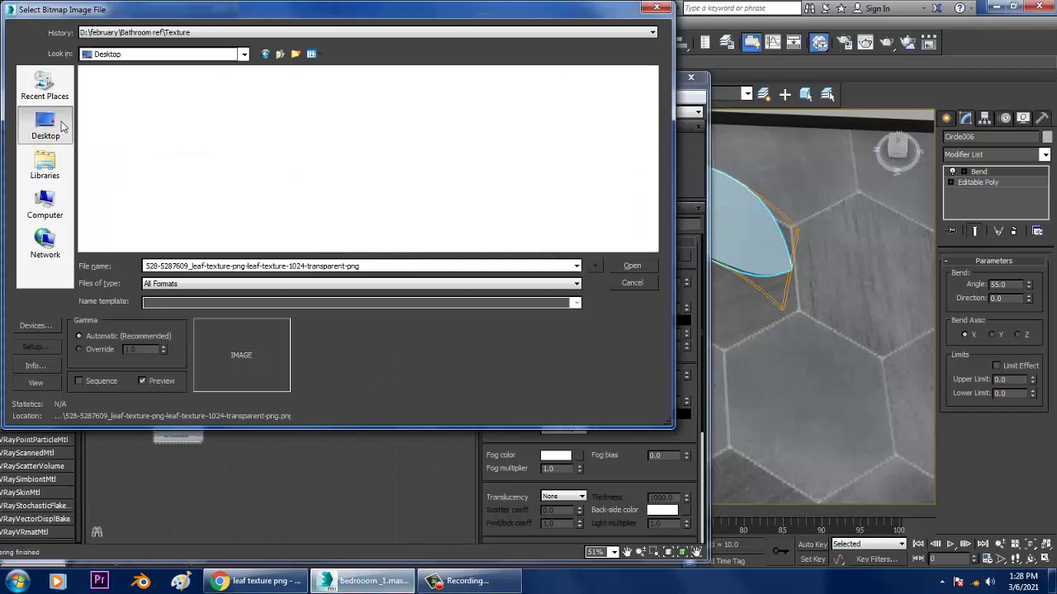
pyautogui.scroll(-5, 642, 132)
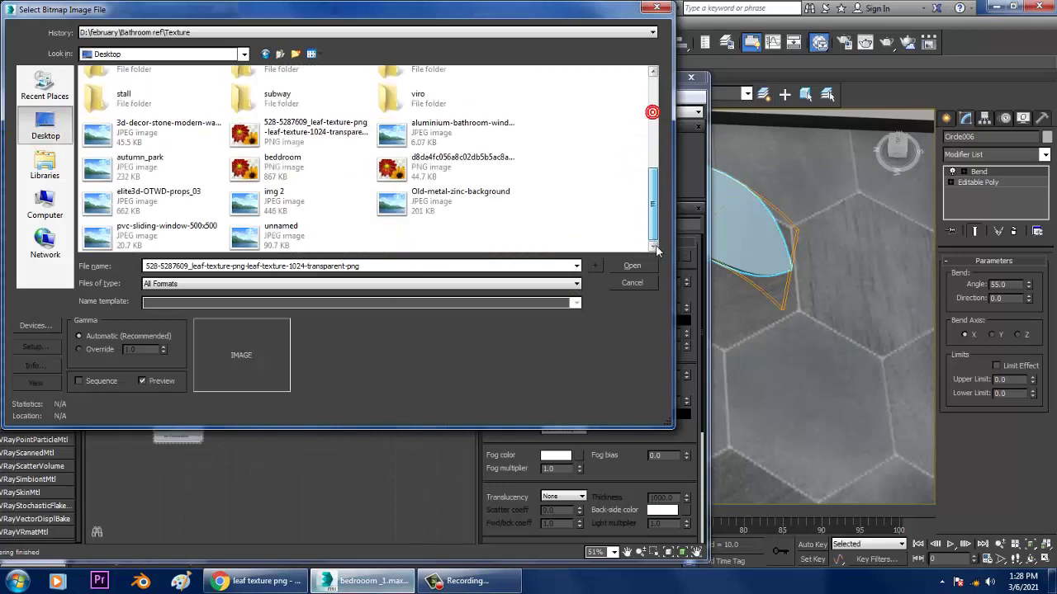
pyautogui.click(272, 167)
pyautogui.click(299, 126)
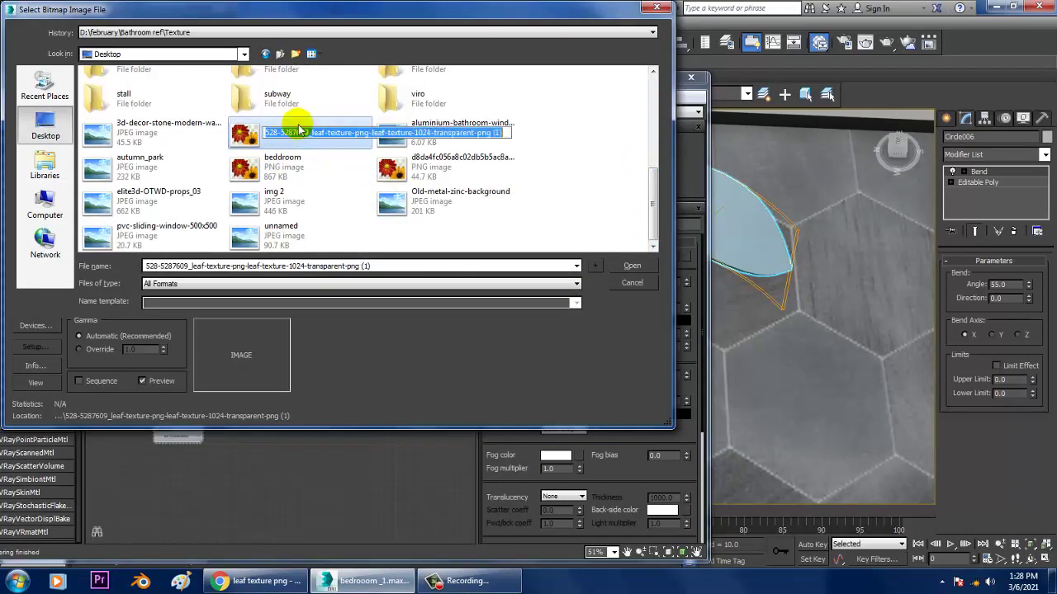
pyautogui.click(83, 350)
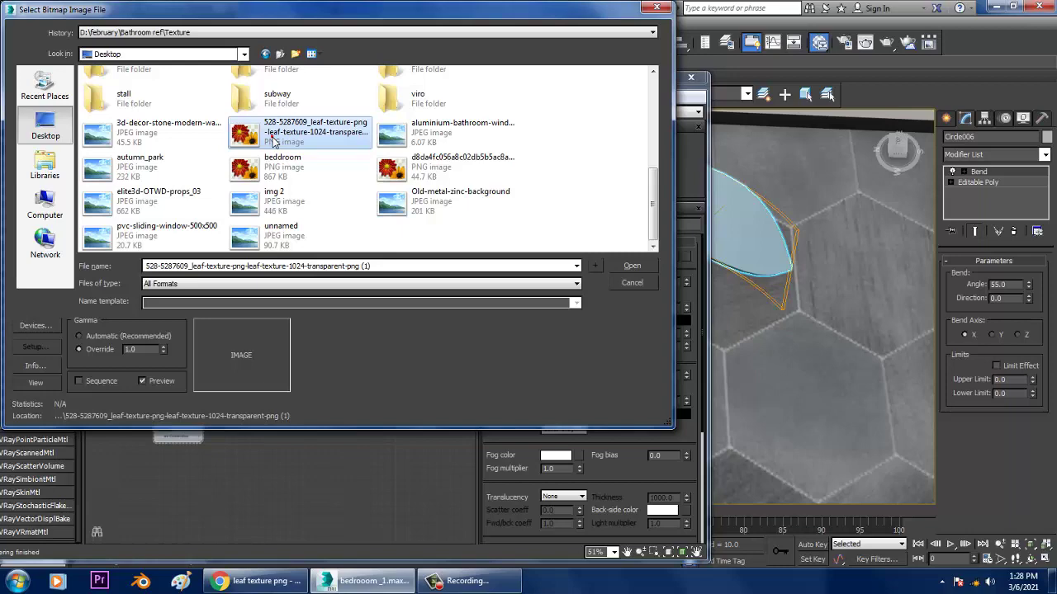
pyautogui.click(631, 265)
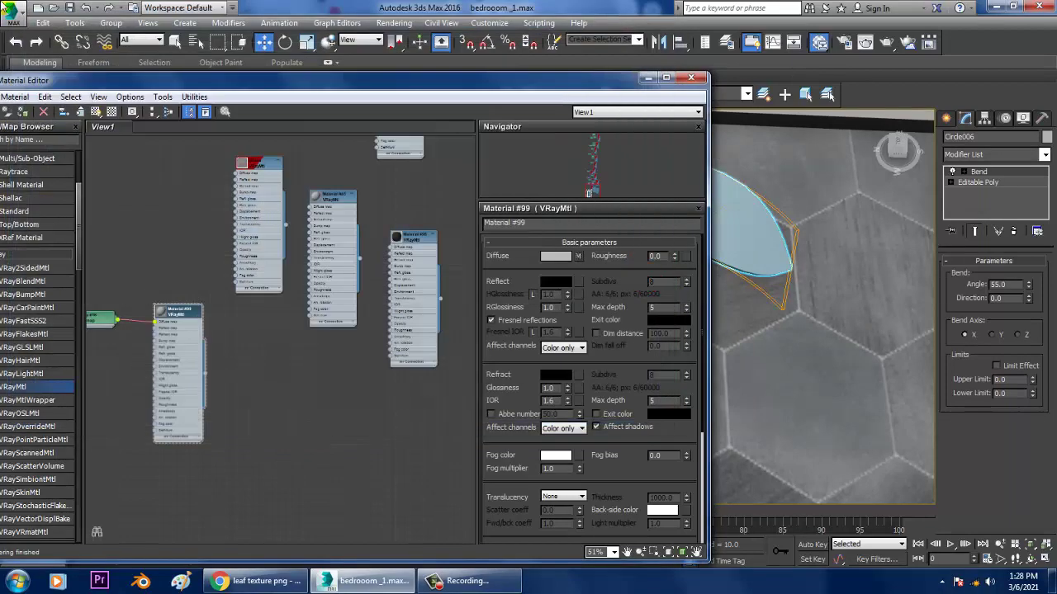
# Reset 3ds Max to an empty scene and draw a test plane covering the Perspective view's grid
pyautogui.click(16, 33)
pyautogui.click(37, 69)
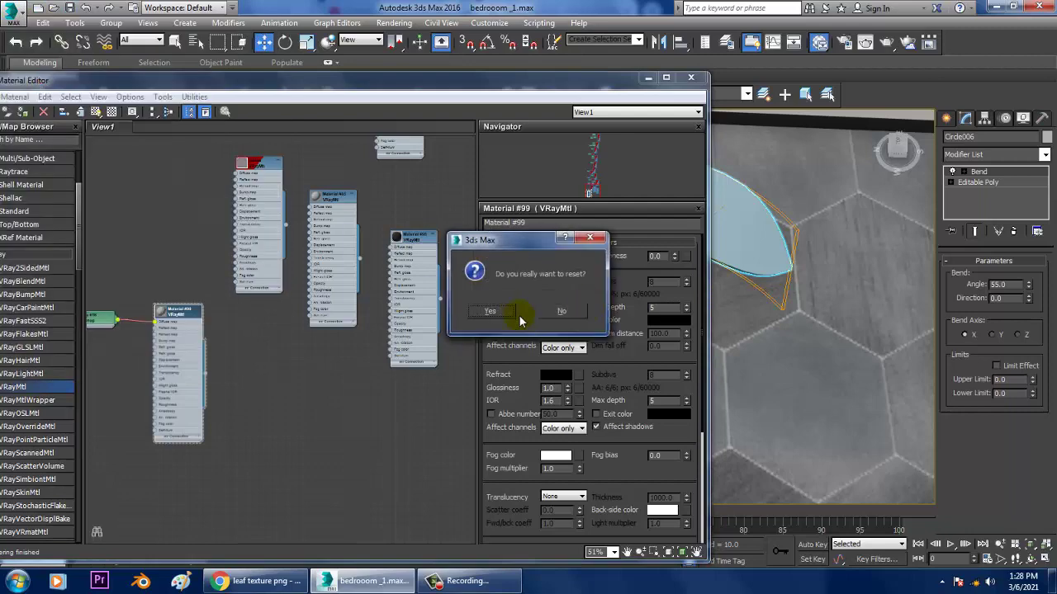
pyautogui.click(492, 313)
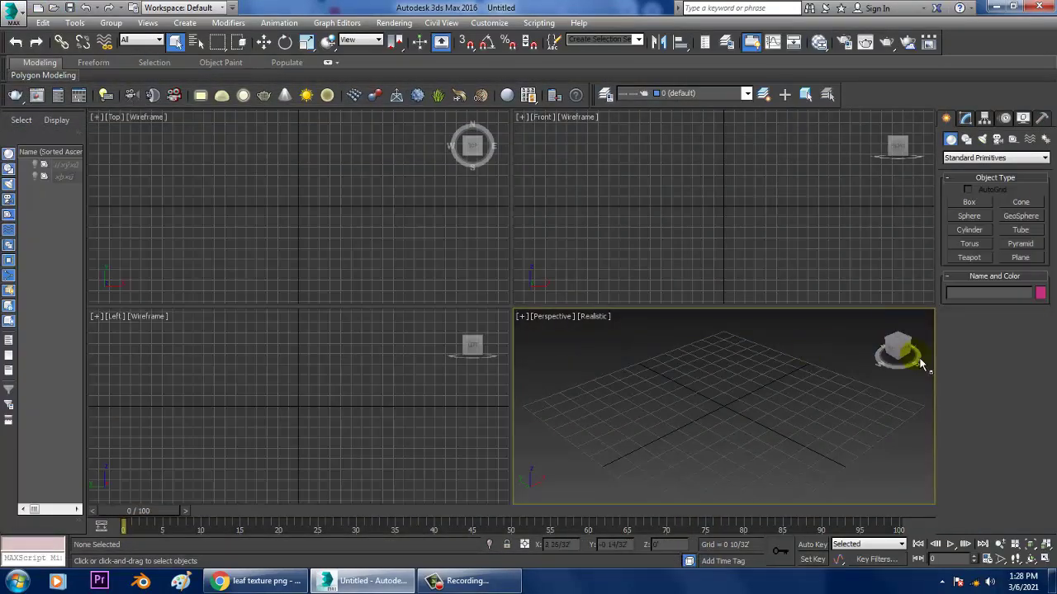
pyautogui.click(1020, 259)
pyautogui.moveTo(740, 333); pyautogui.dragTo(719, 578)
pyautogui.press('w')
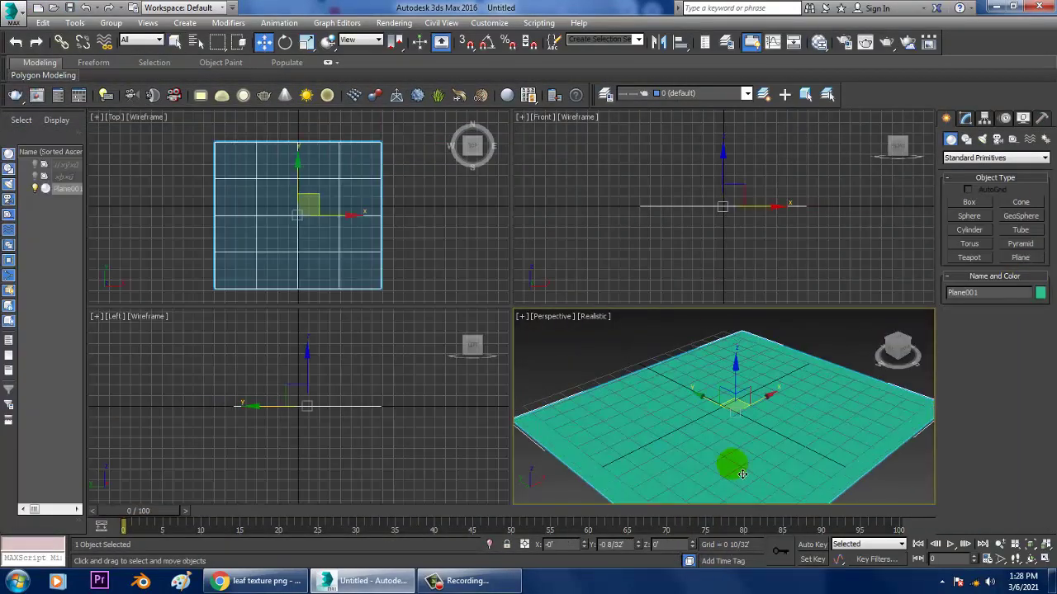
# Open the Slate Material Editor and assign V-Ray Adv 3.30.05 as the production renderer
pyautogui.press('m')
pyautogui.moveTo(103, 80); pyautogui.dragTo(196, 66)
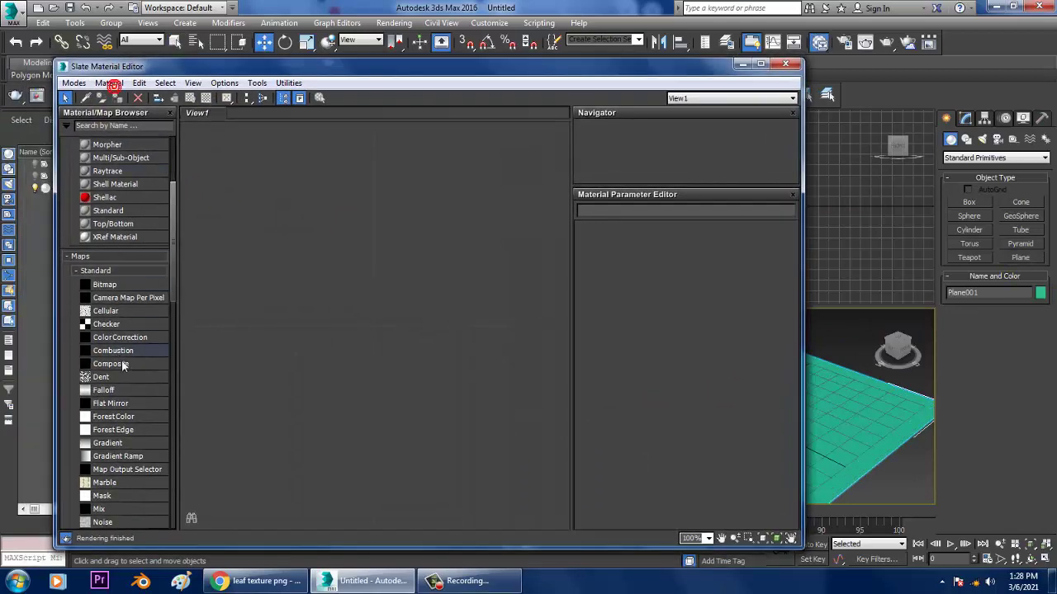
pyautogui.click(394, 22)
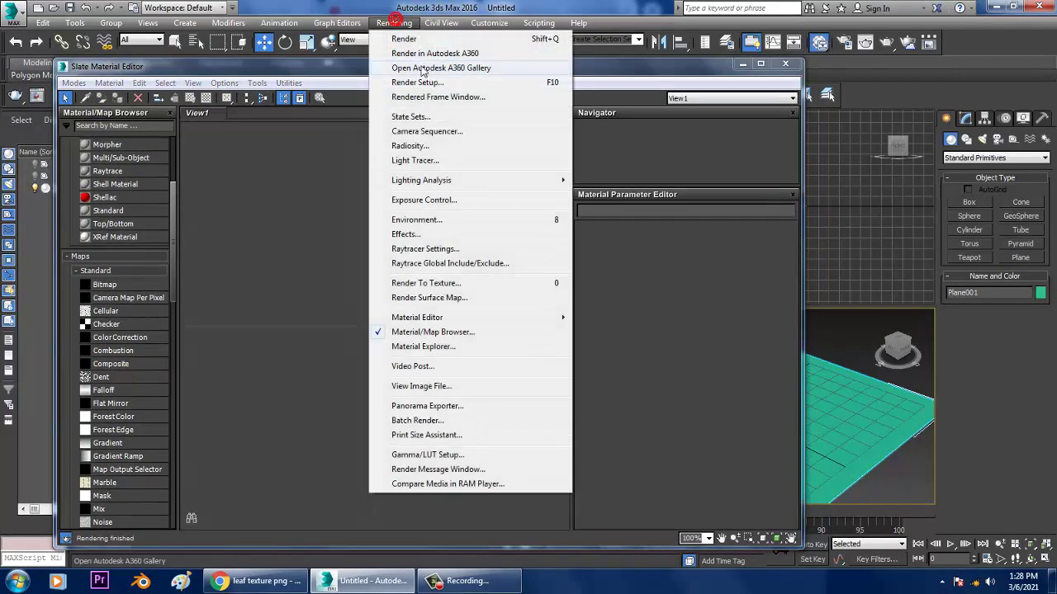
pyautogui.click(431, 83)
pyautogui.click(686, 155)
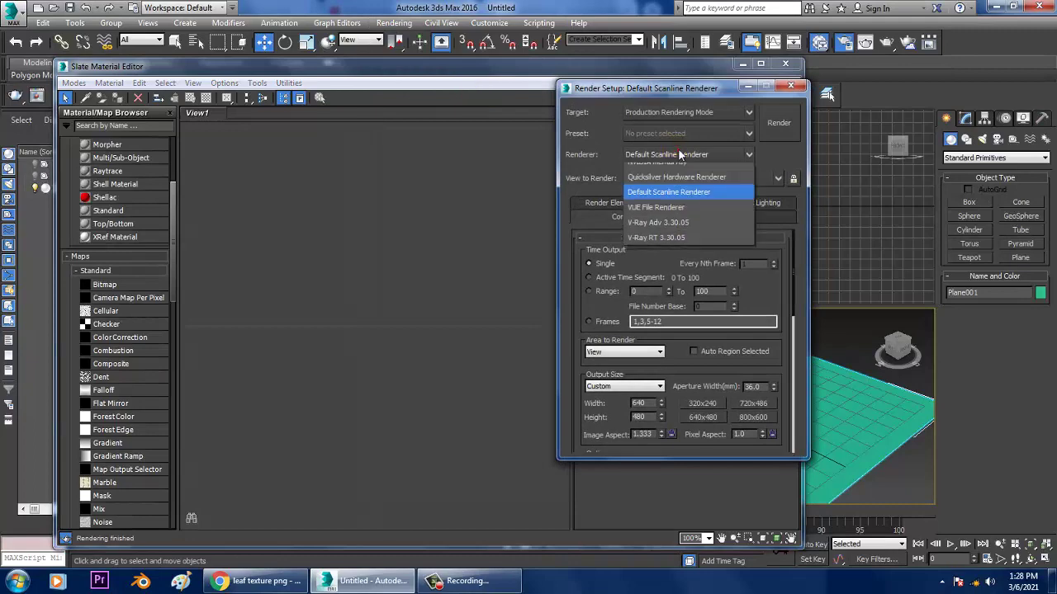
pyautogui.click(661, 247)
pyautogui.click(791, 88)
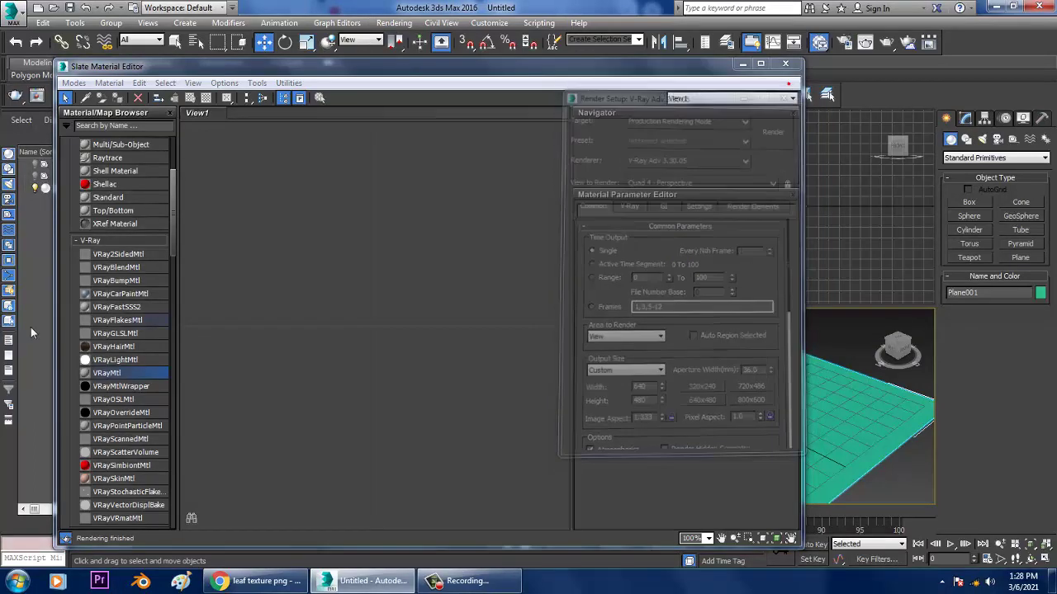
# Create a VRayMtl and try loading the Desktop's leaf-texture-1024 PNG as its diffuse bitmap
pyautogui.moveTo(94, 384); pyautogui.dragTo(404, 251)
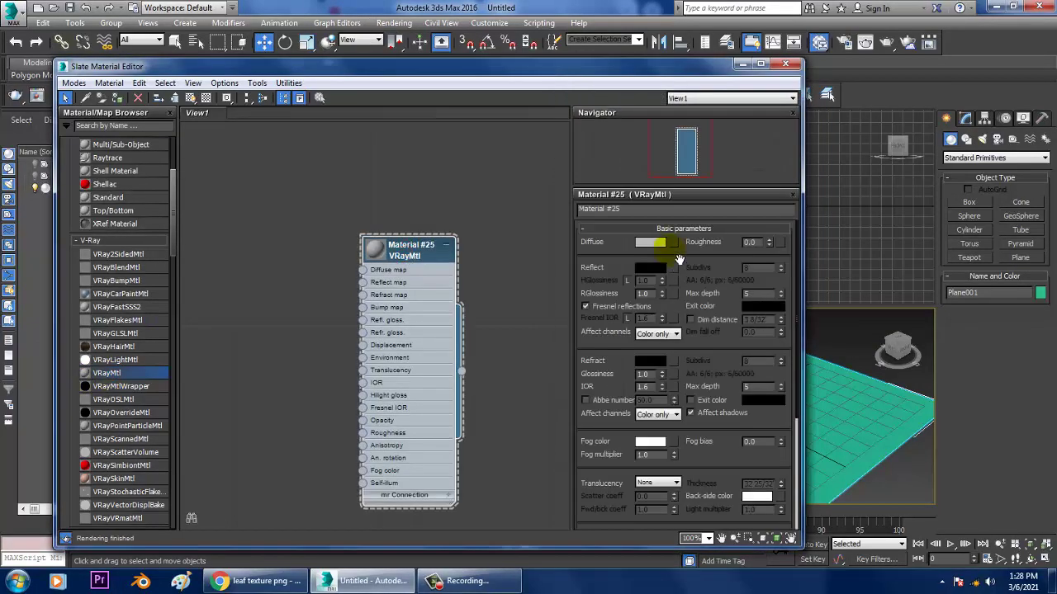
pyautogui.click(673, 243)
pyautogui.doubleClick(734, 120)
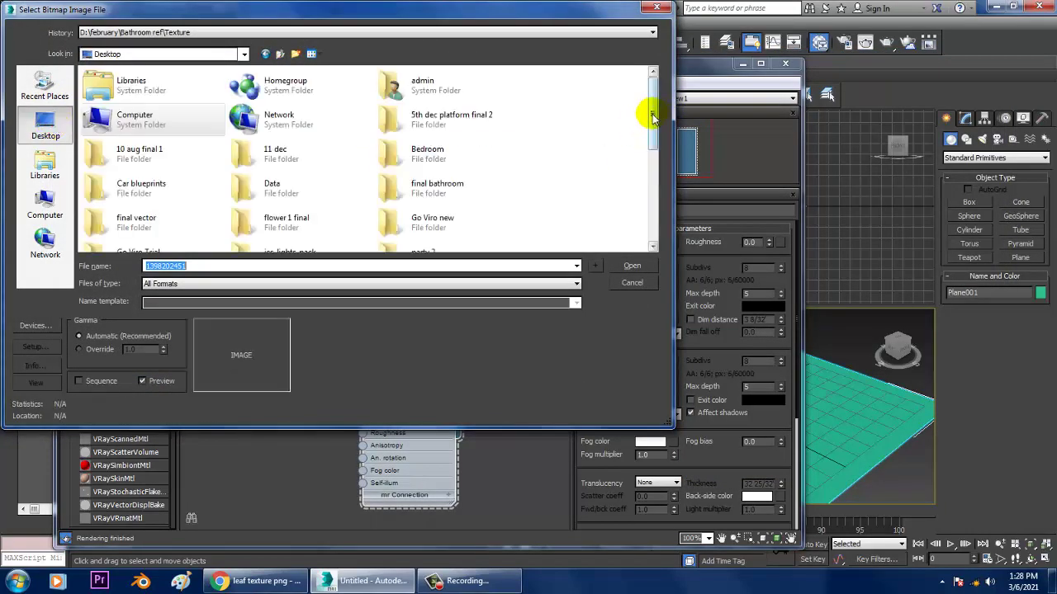
pyautogui.scroll(-5, 637, 106)
pyautogui.click(277, 211)
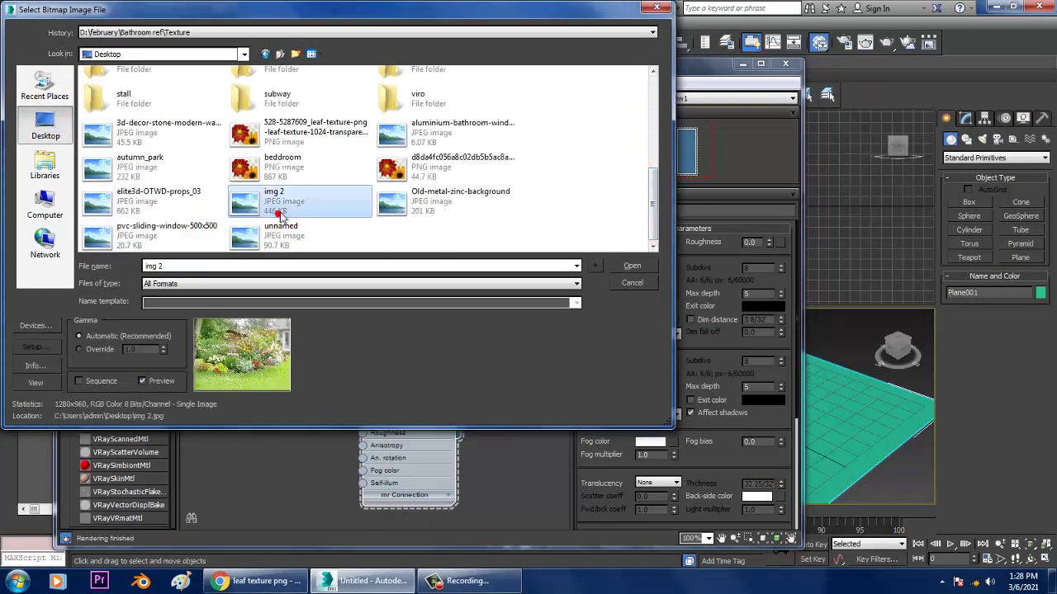
pyautogui.click(284, 137)
pyautogui.click(285, 137)
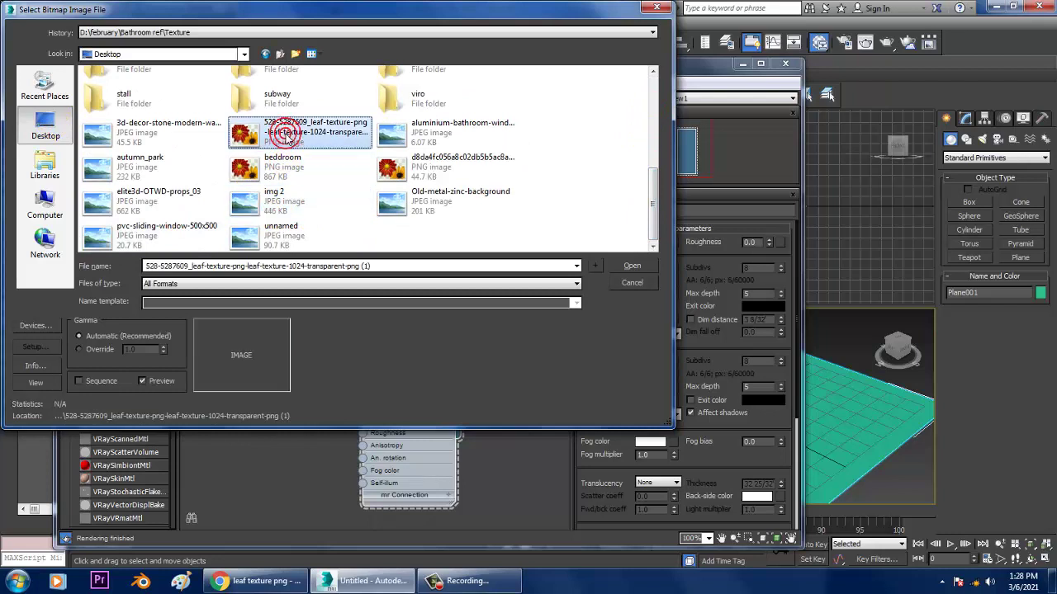
pyautogui.click(631, 265)
# Set the bitmap browser's file type to All Files (*.*), reselect the leaf PNG, and close the browser and Material Editor
pyautogui.click(576, 283)
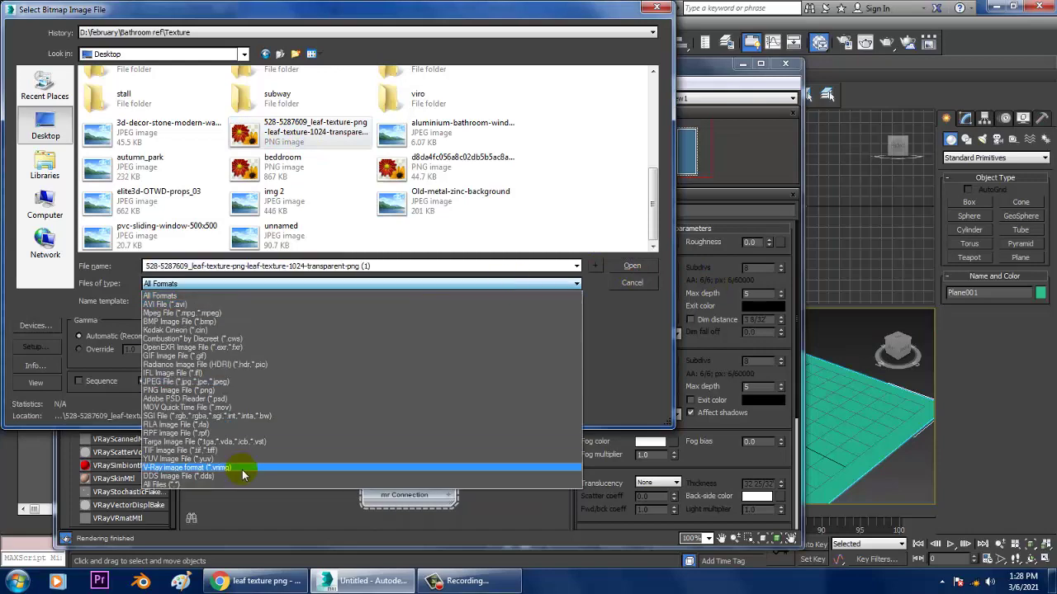
pyautogui.click(230, 483)
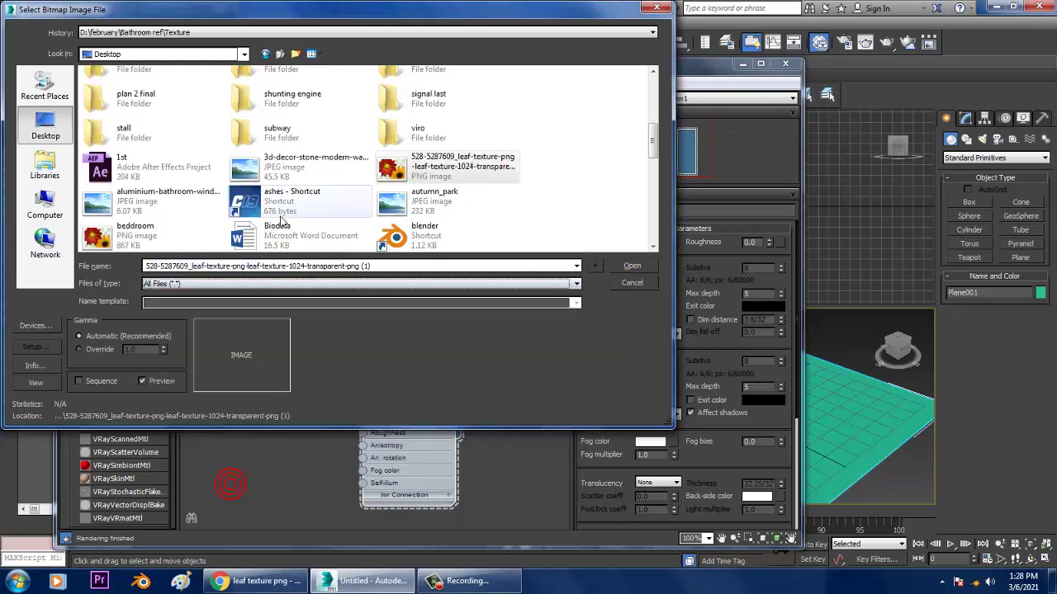
pyautogui.click(413, 166)
pyautogui.click(635, 284)
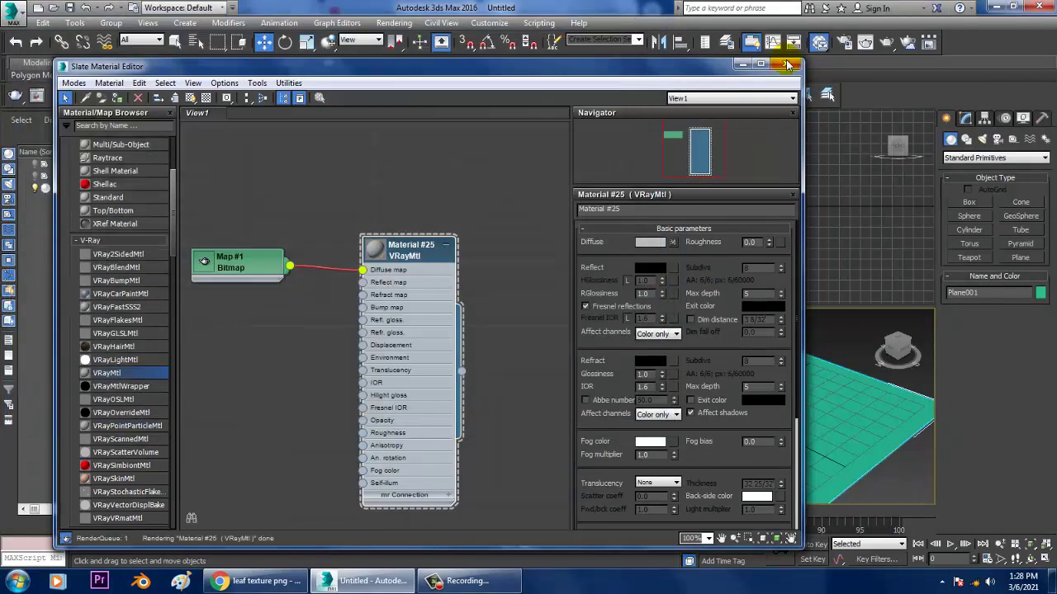
pyautogui.click(785, 64)
# Reopen the recent scene bedrooom _1.max without saving the test scene
pyautogui.click(11, 12)
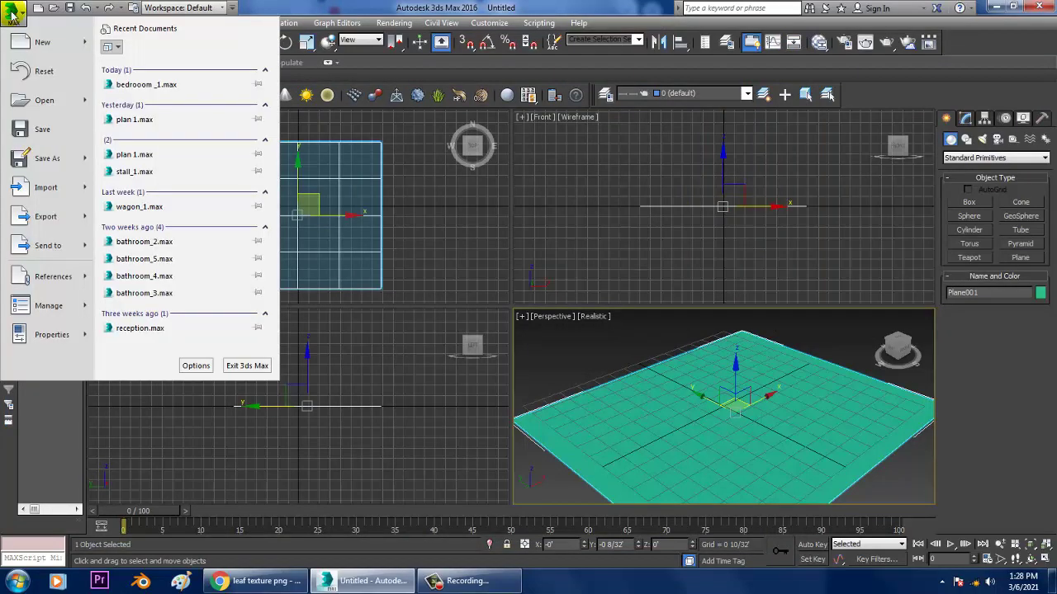
pyautogui.click(157, 86)
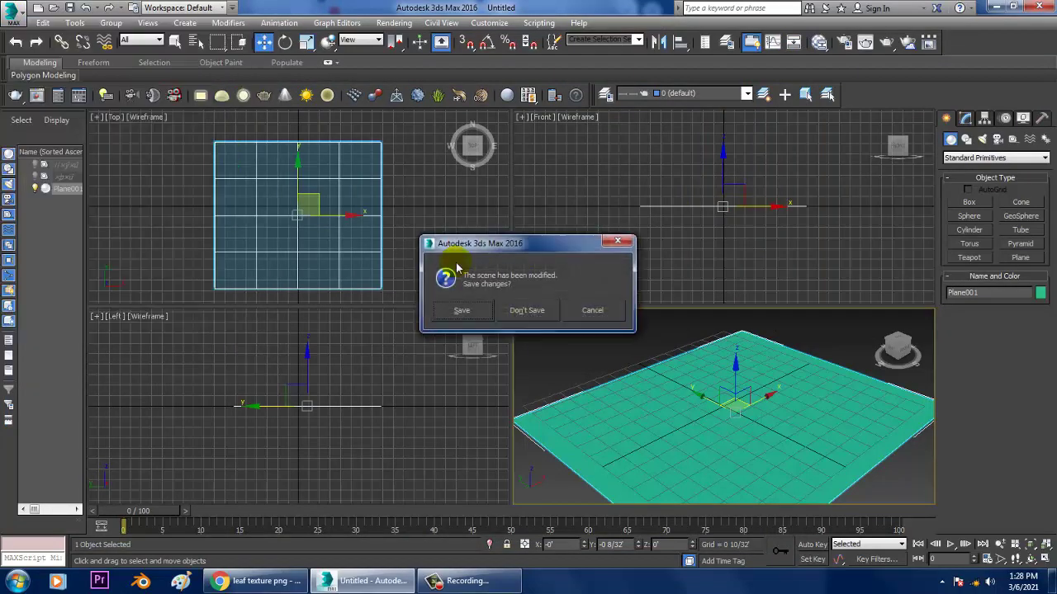
pyautogui.click(534, 310)
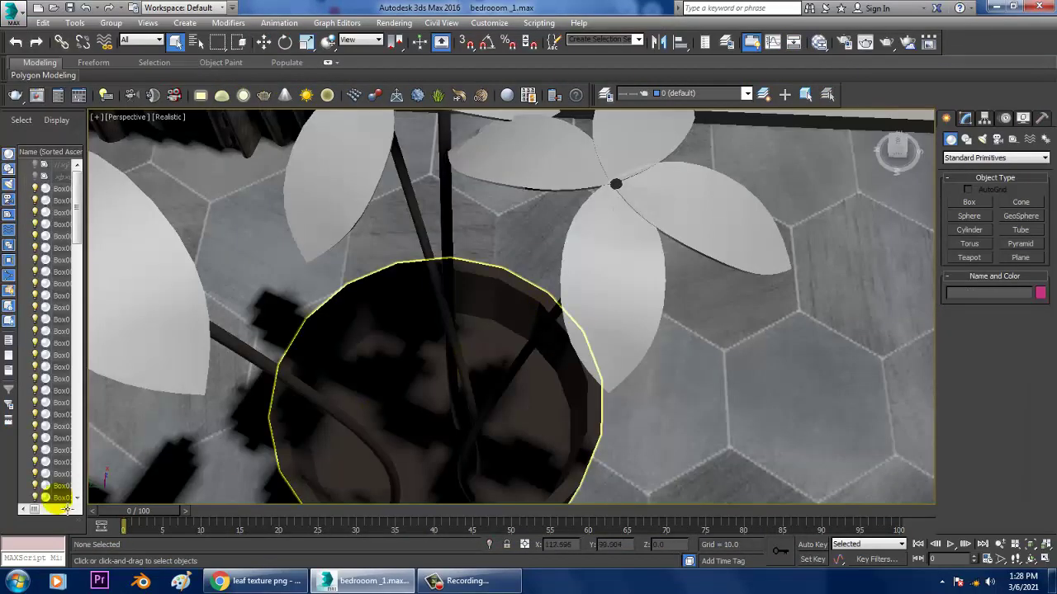
# Launch Adobe Photoshop CC 2015 and try opening the leaf-texture-1024 PNG from the Desktop
pyautogui.click(17, 581)
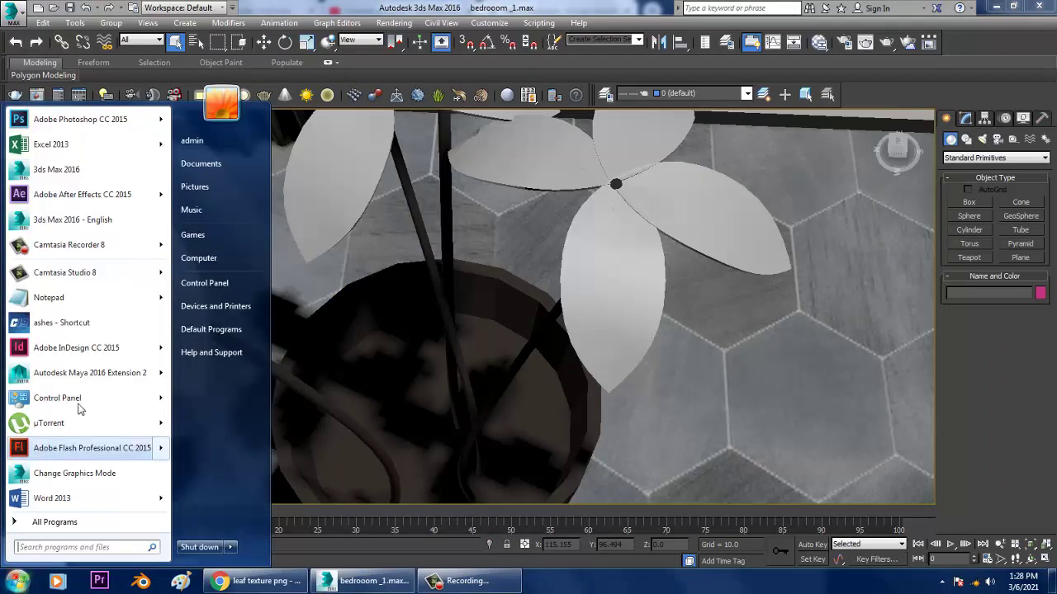
pyautogui.click(55, 121)
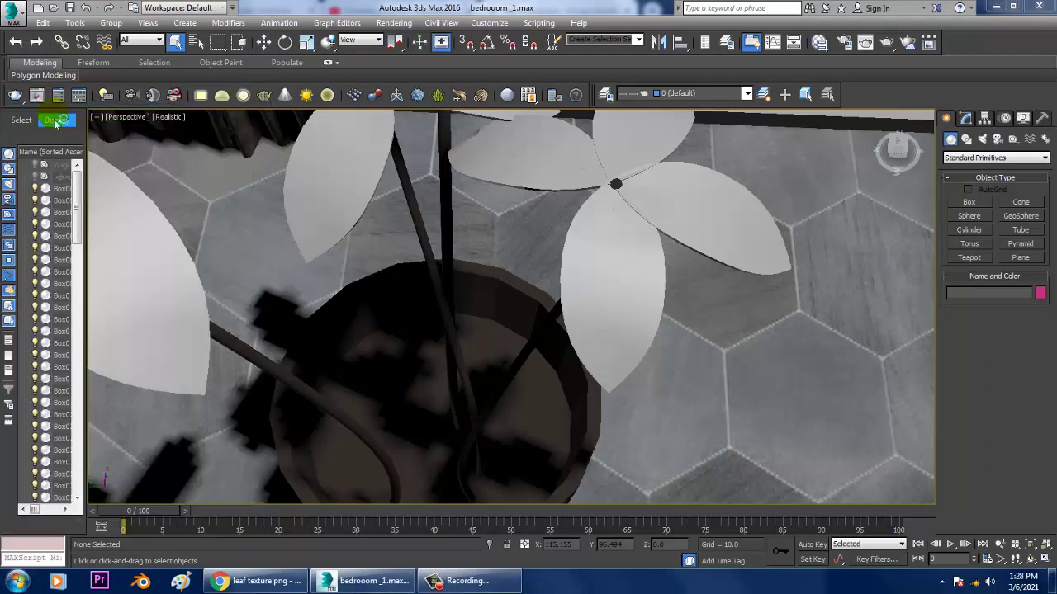
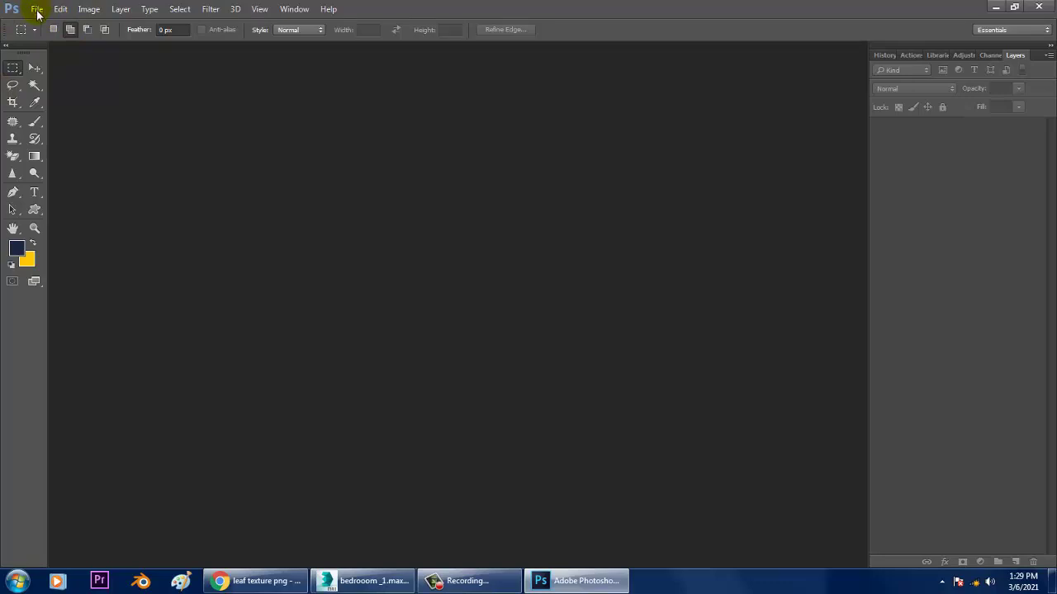
pyautogui.click(37, 10)
pyautogui.click(37, 14)
pyautogui.click(37, 13)
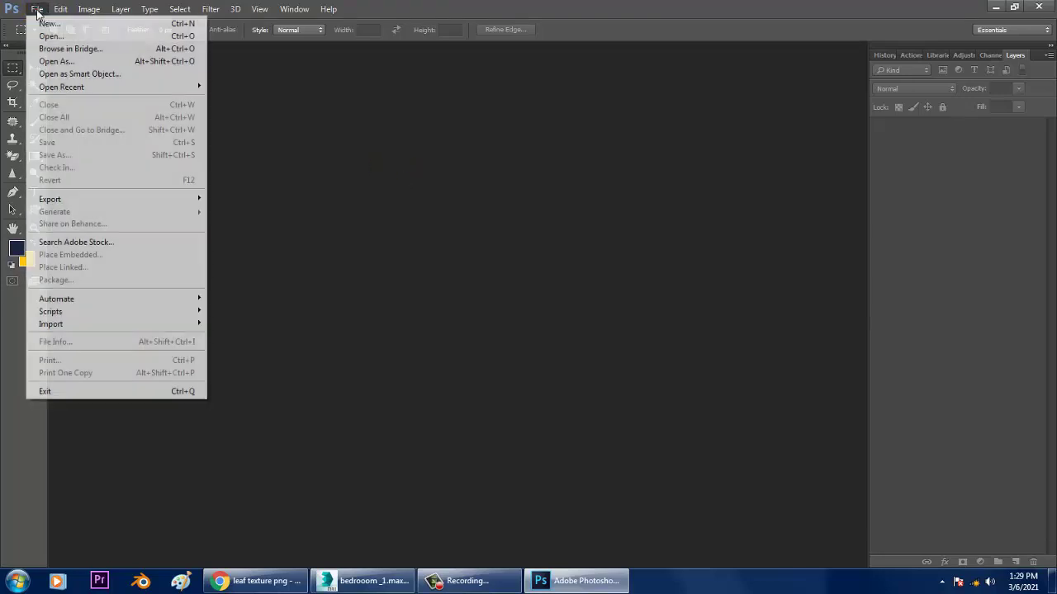
pyautogui.click(64, 35)
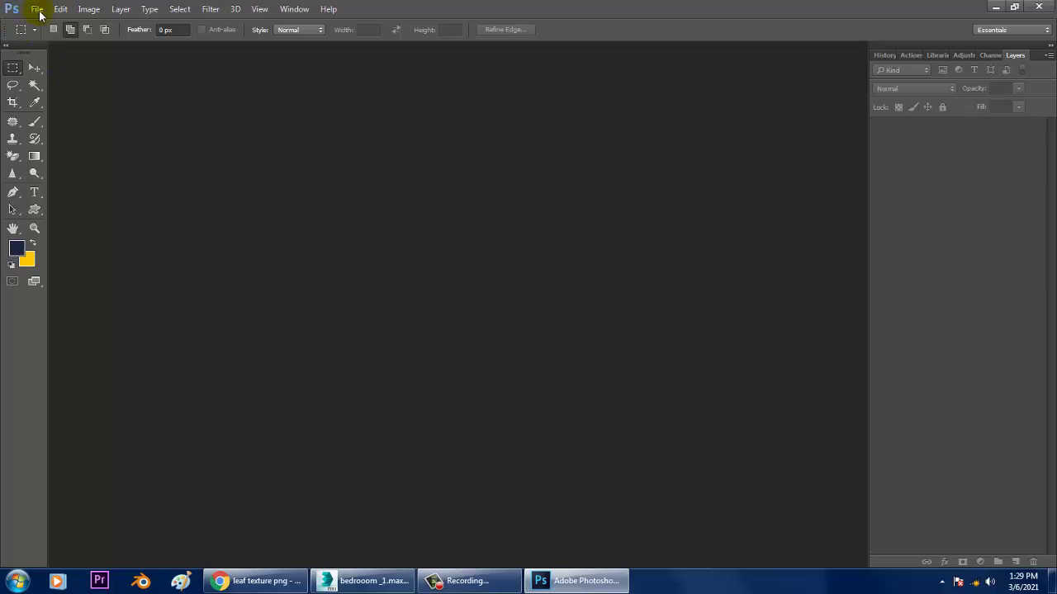
pyautogui.doubleClick(393, 337)
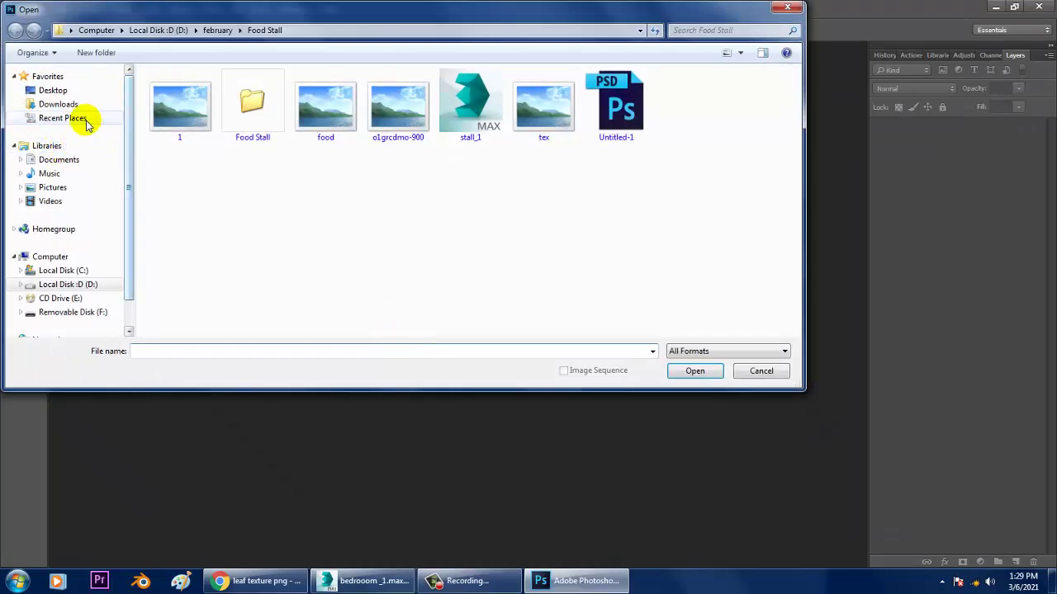
pyautogui.click(56, 90)
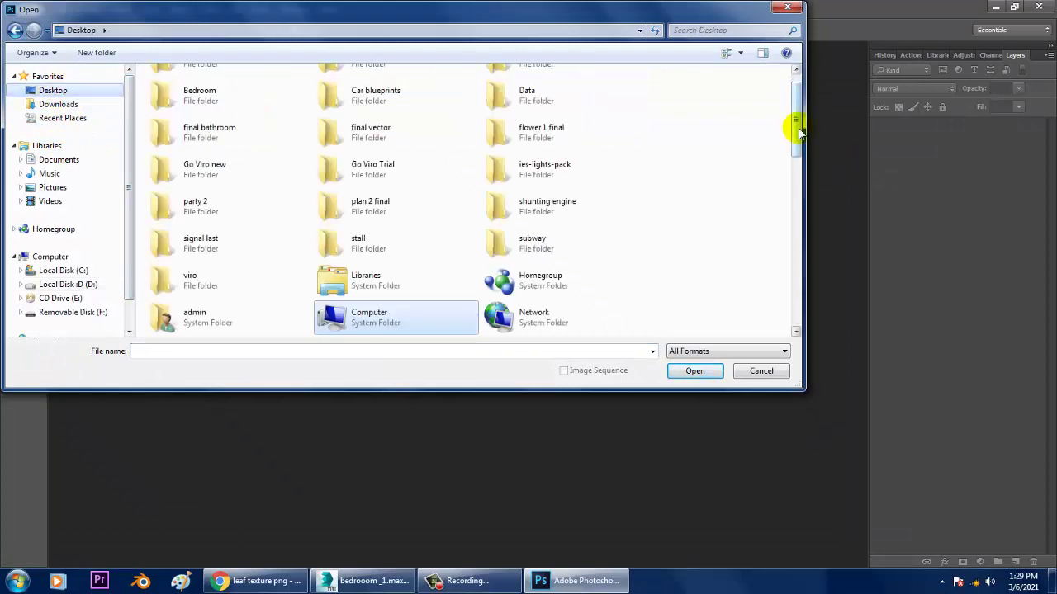
pyautogui.moveTo(799, 128); pyautogui.dragTo(799, 335)
pyautogui.moveTo(791, 297); pyautogui.dragTo(790, 212)
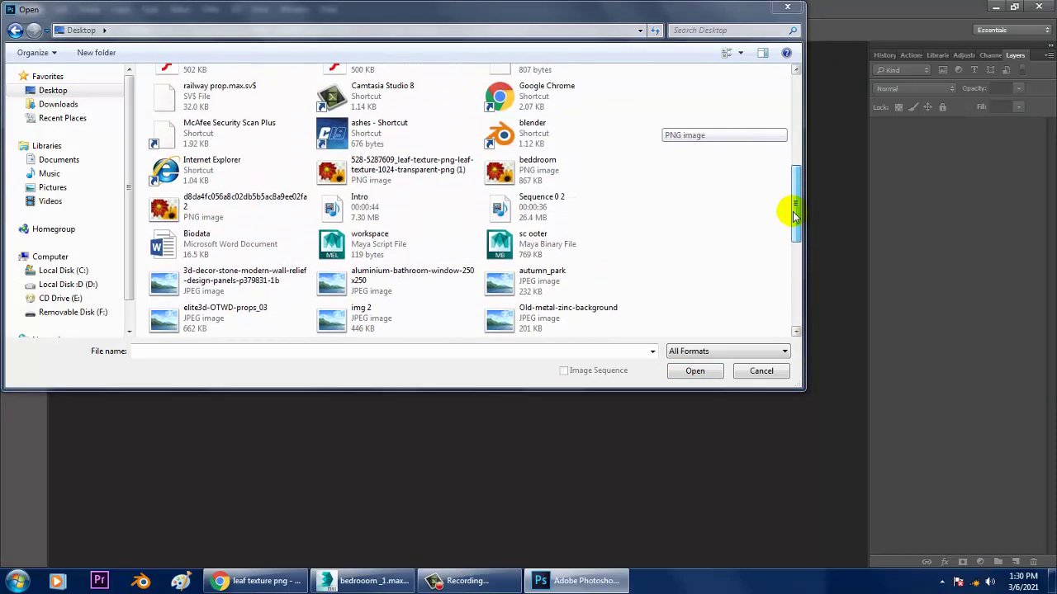
pyautogui.doubleClick(388, 178)
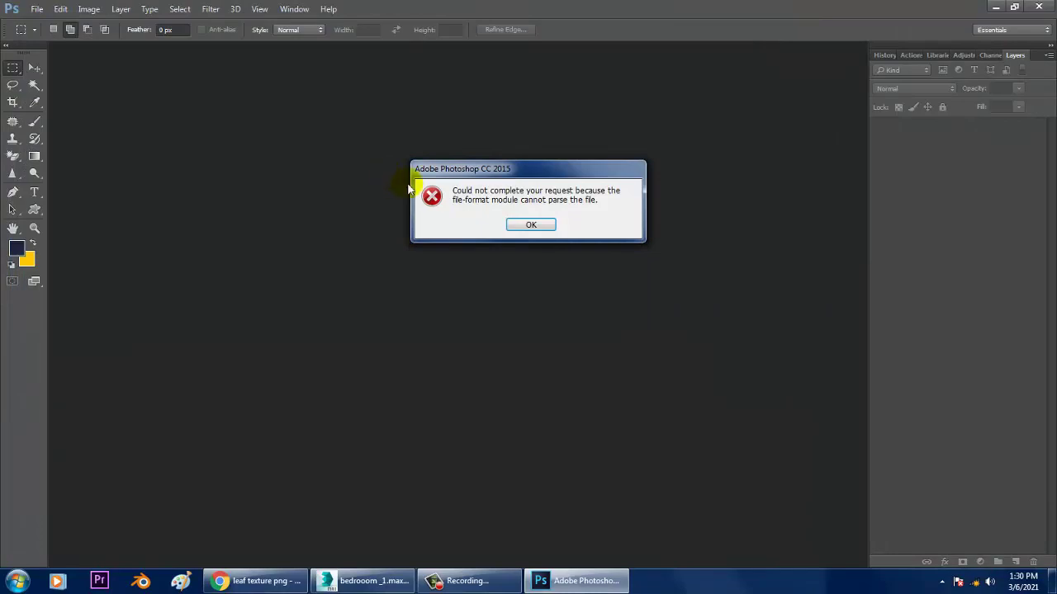
pyautogui.click(535, 227)
# Switch to Chrome's leaf texture png results and open the green apple leaf image from vhv.rs
pyautogui.click(285, 586)
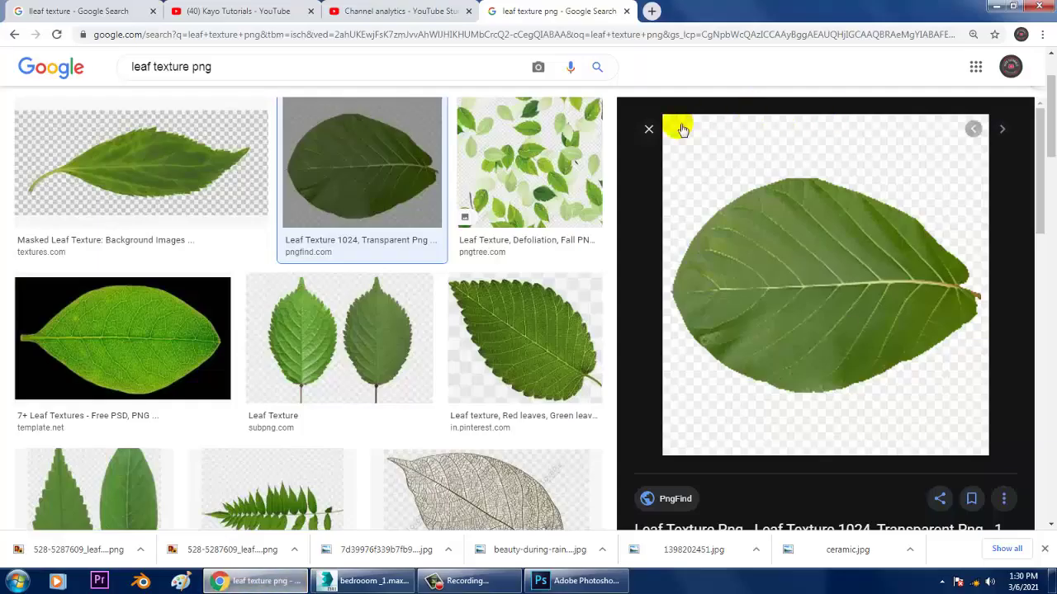
pyautogui.click(653, 131)
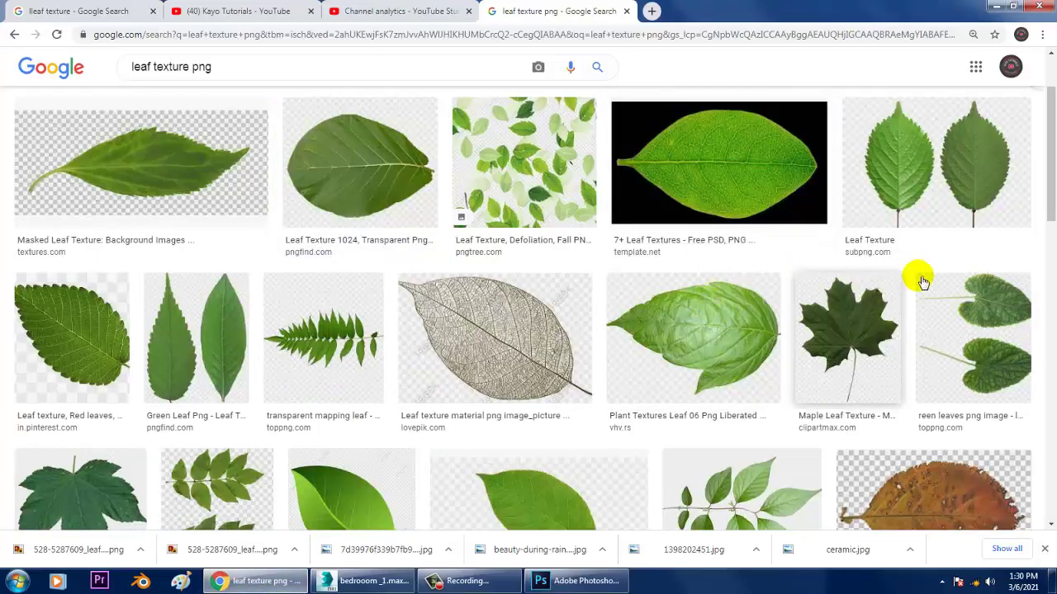
pyautogui.scroll(-2, 913, 277)
pyautogui.click(556, 293)
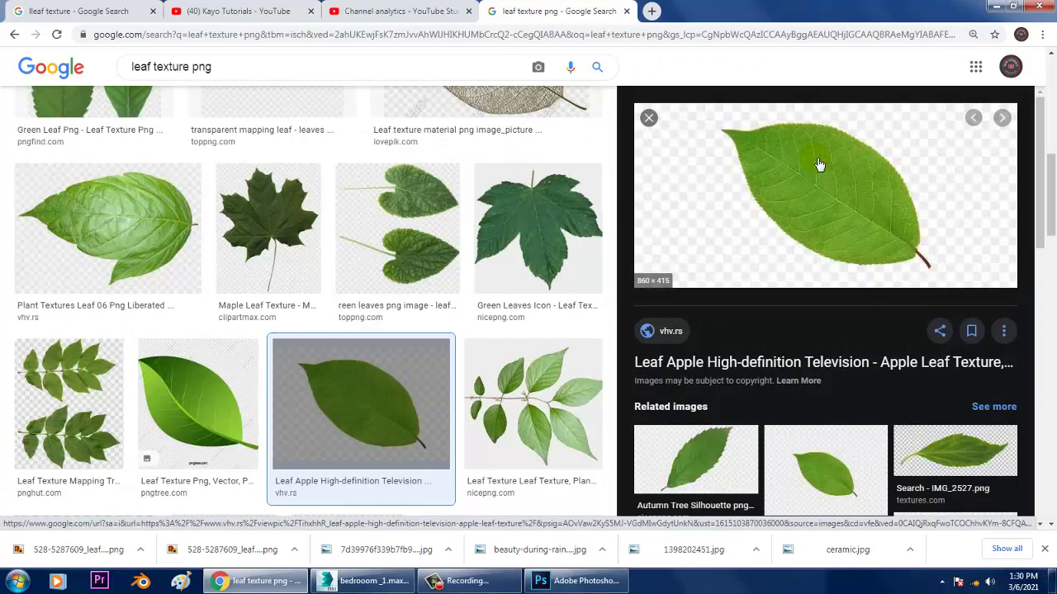
# Save the apple leaf image to the Desktop as a PNG named 2
pyautogui.rightClick(819, 164)
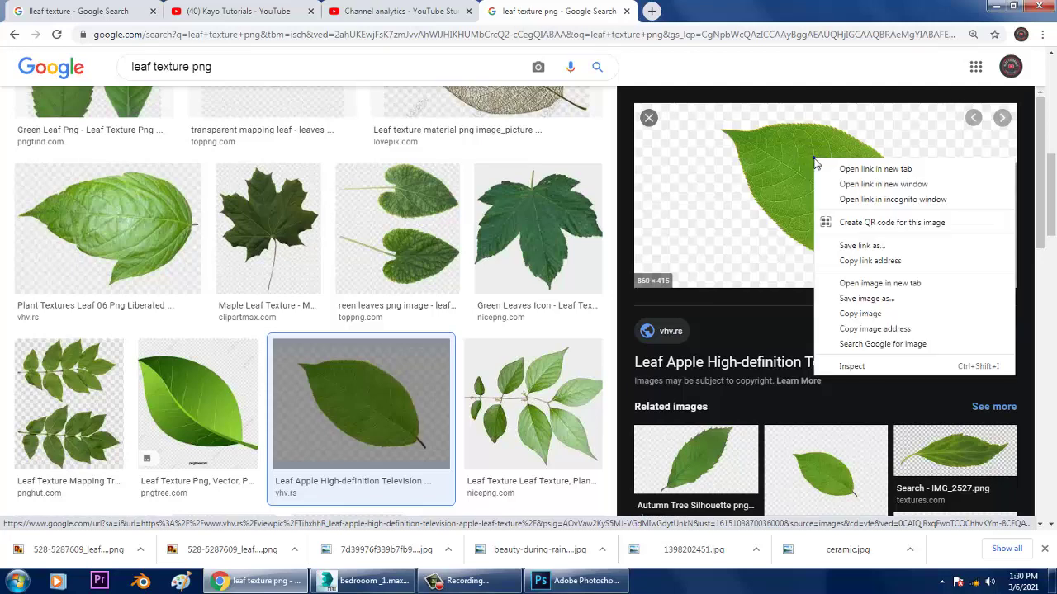
pyautogui.click(865, 310)
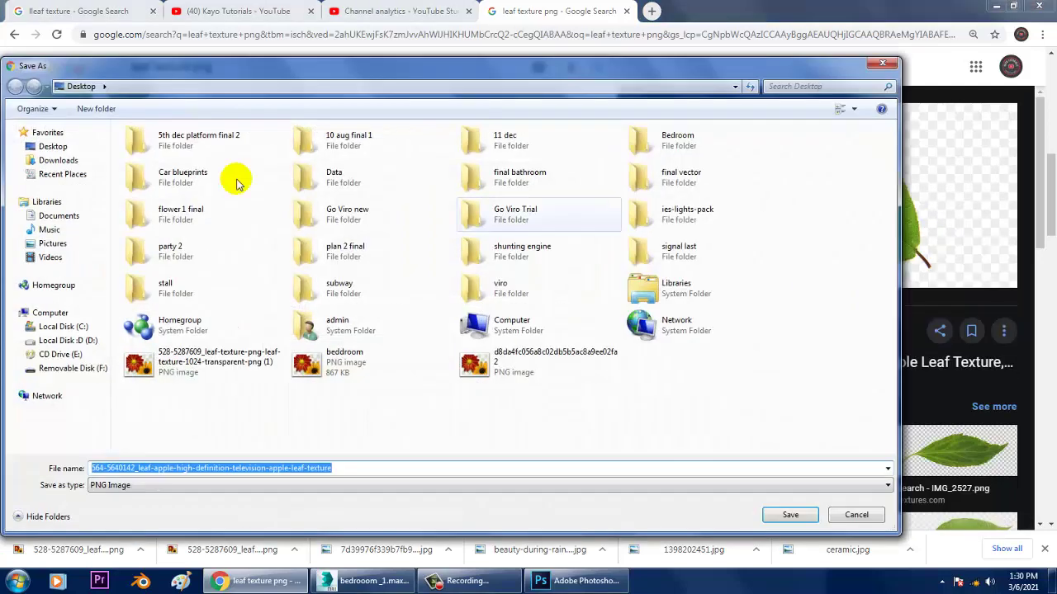
pyautogui.click(785, 515)
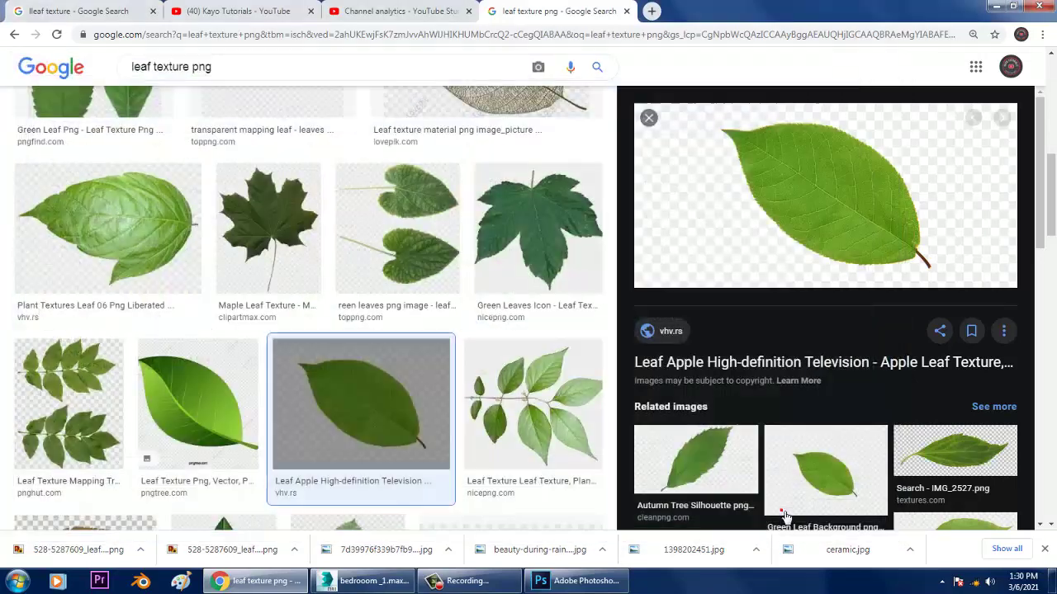
# Show the downloaded 2.png in its folder and open it in Photoshop
pyautogui.click(140, 549)
pyautogui.click(177, 506)
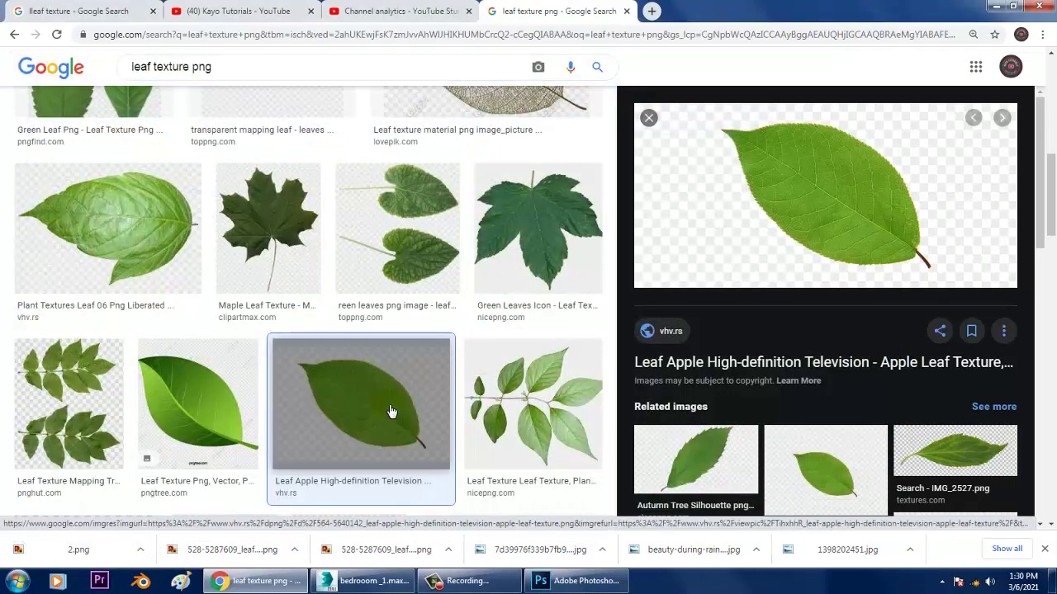
pyautogui.click(140, 550)
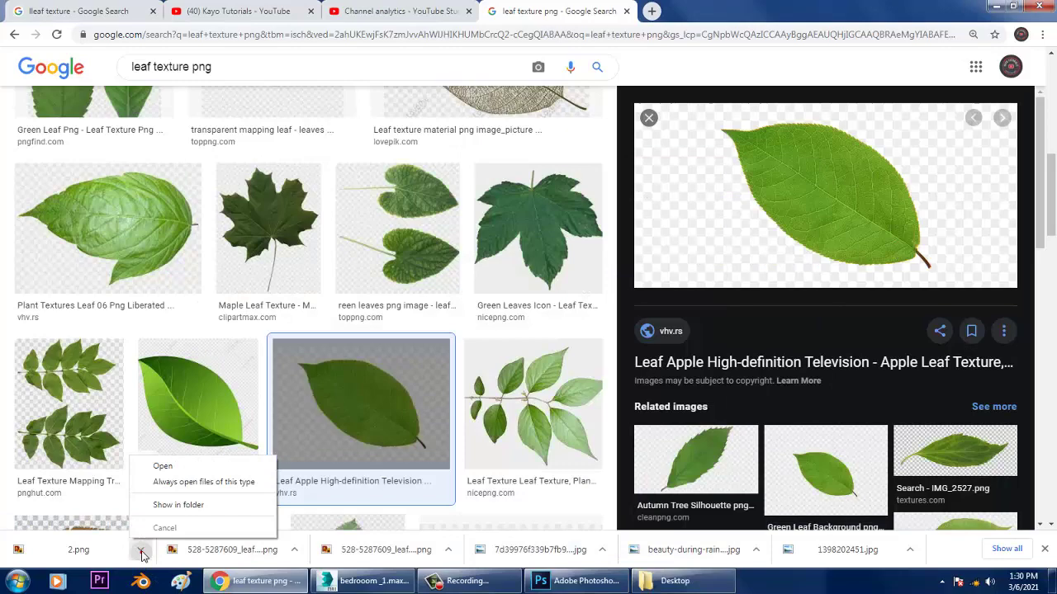
pyautogui.click(177, 503)
pyautogui.moveTo(345, 502); pyautogui.dragTo(520, 159)
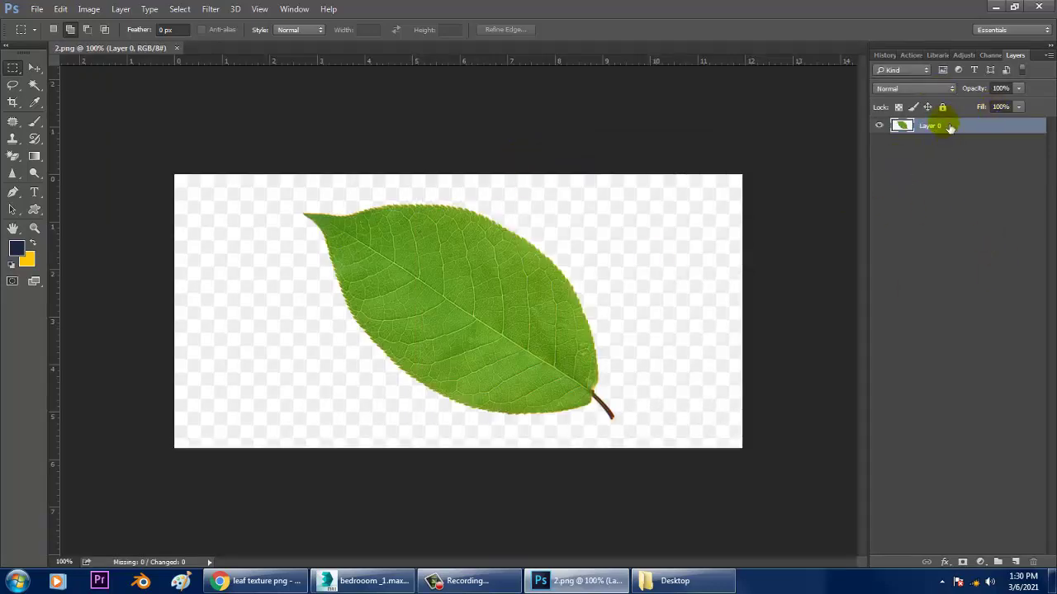
# Erase the fake checkered background around the leaf with the Magic Eraser Tool
pyautogui.click(34, 85)
pyautogui.click(12, 86)
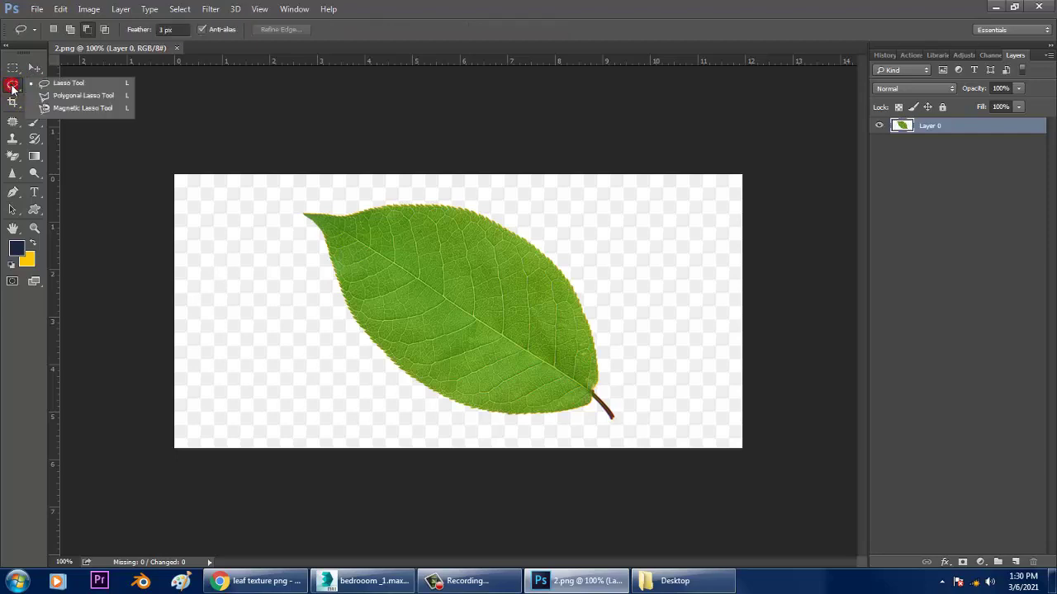
pyautogui.click(34, 67)
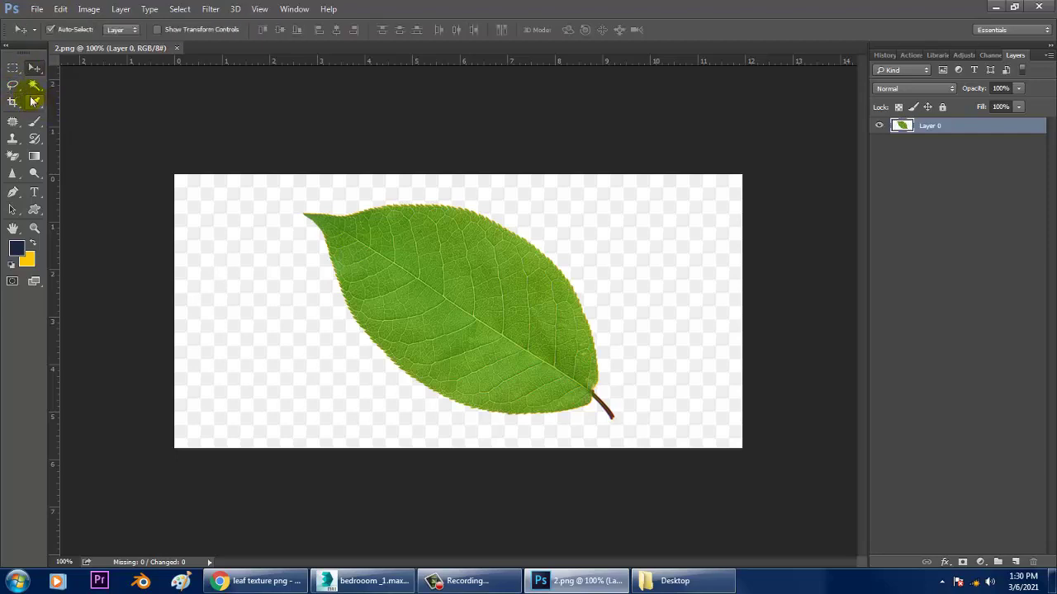
pyautogui.click(33, 86)
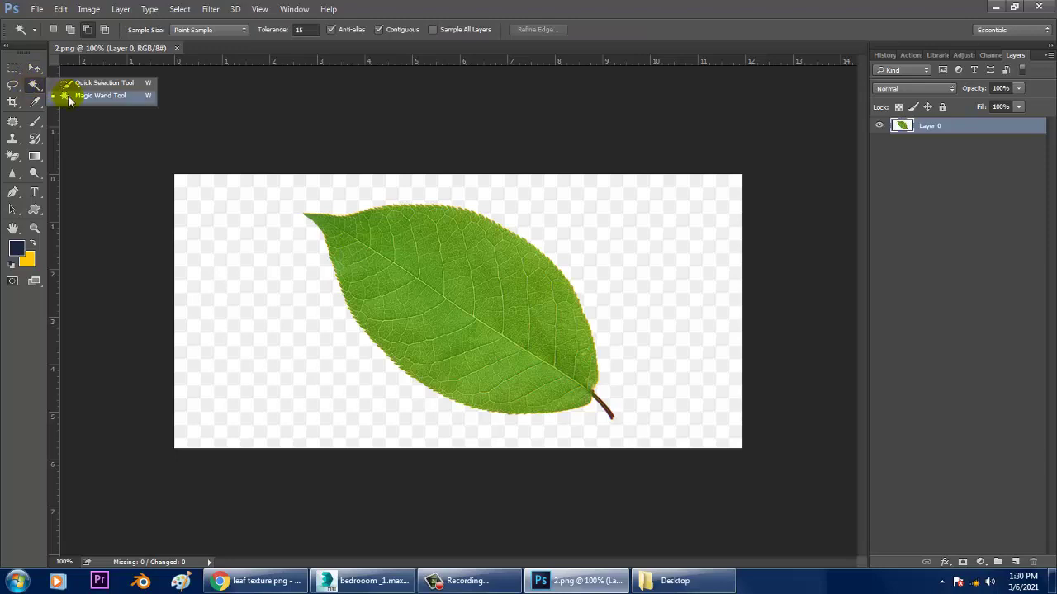
pyautogui.click(12, 156)
pyautogui.click(84, 180)
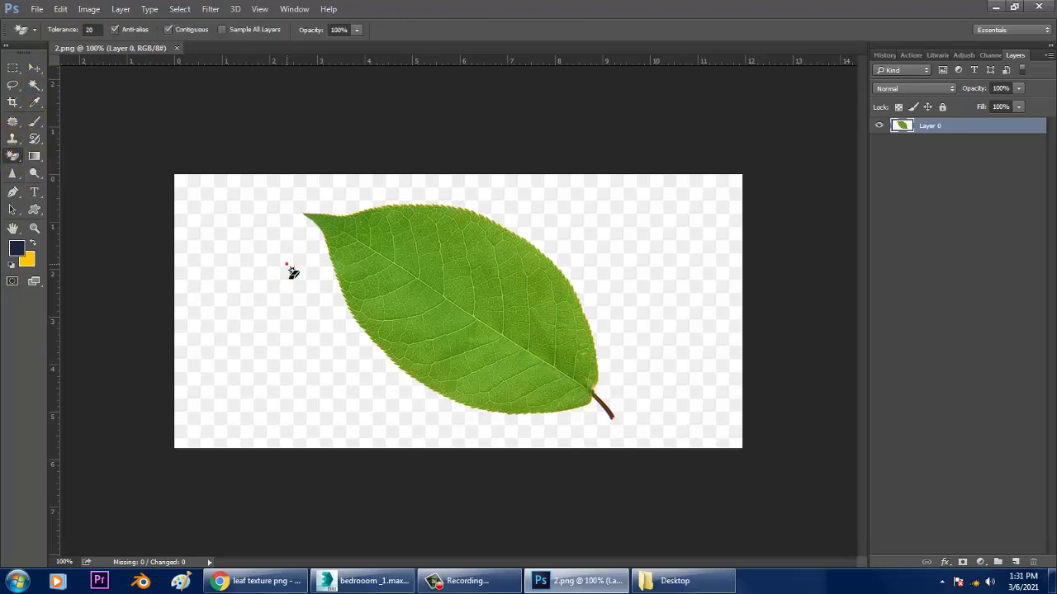
pyautogui.click(293, 258)
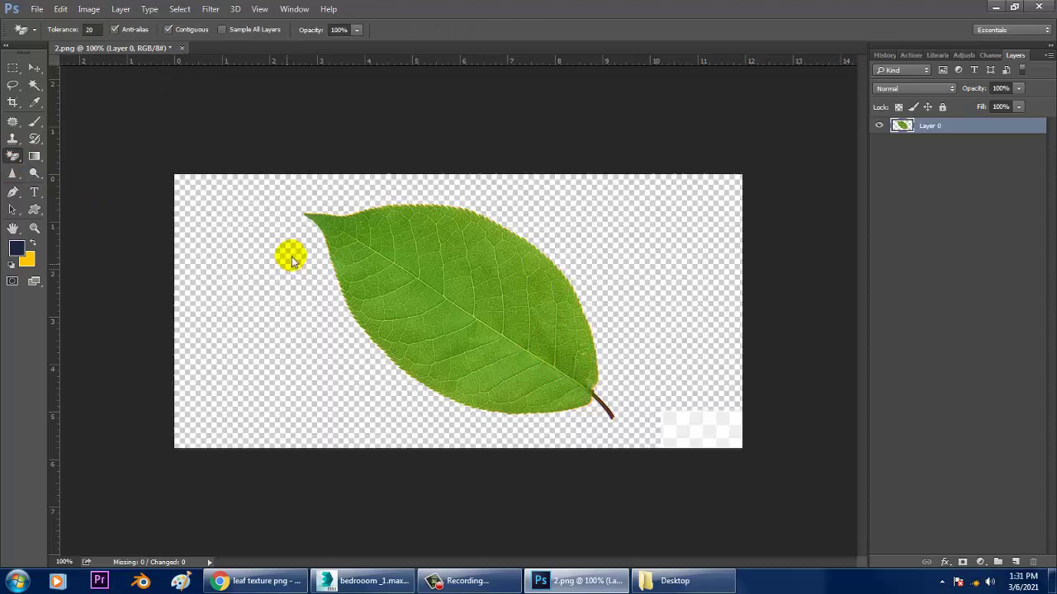
# Free-transform the leaf, rotating it by about 147.6° so its midrib runs horizontally with the stem on the left
pyautogui.click(35, 68)
pyautogui.hotkey('ctrl', 't')
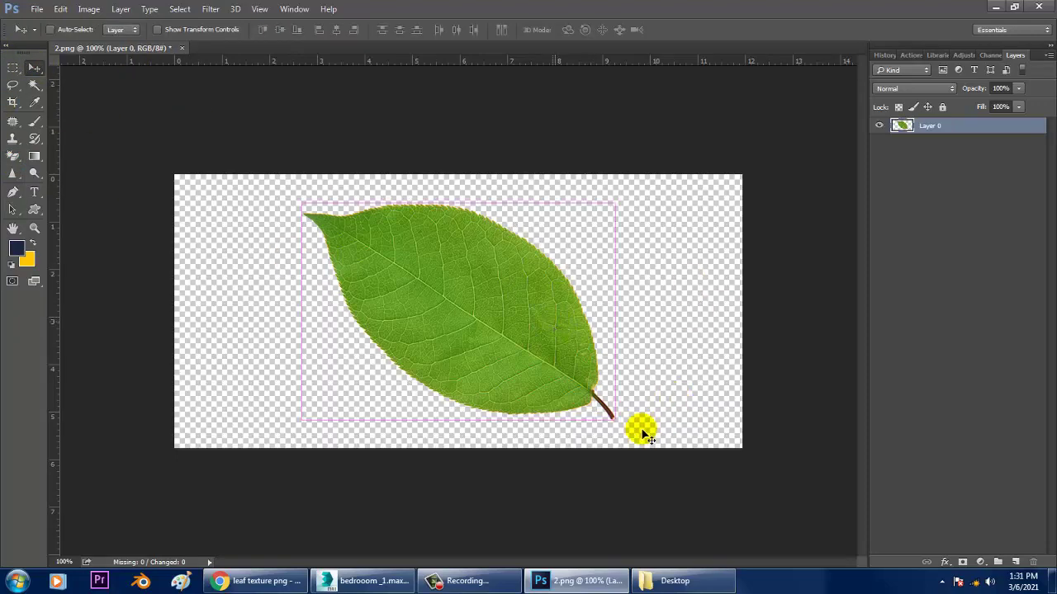
pyautogui.moveTo(615, 426); pyautogui.dragTo(639, 329)
pyautogui.moveTo(279, 455); pyautogui.dragTo(155, 296)
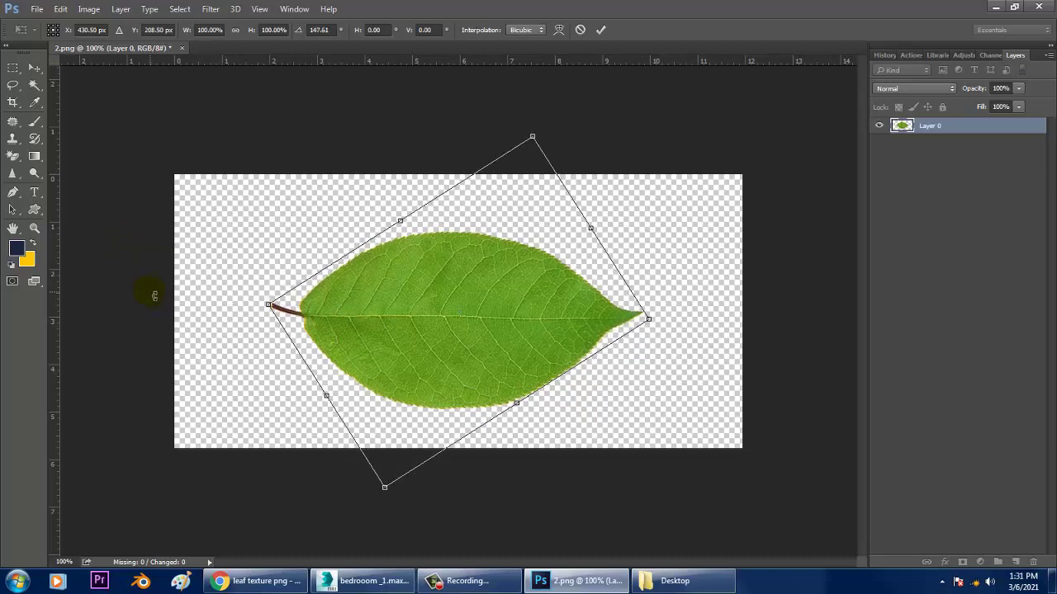
pyautogui.press('Escape')
# Scale the leaf up with Free Transform and reposition it to fill most of the canvas
pyautogui.hotkey('ctrl', 't')
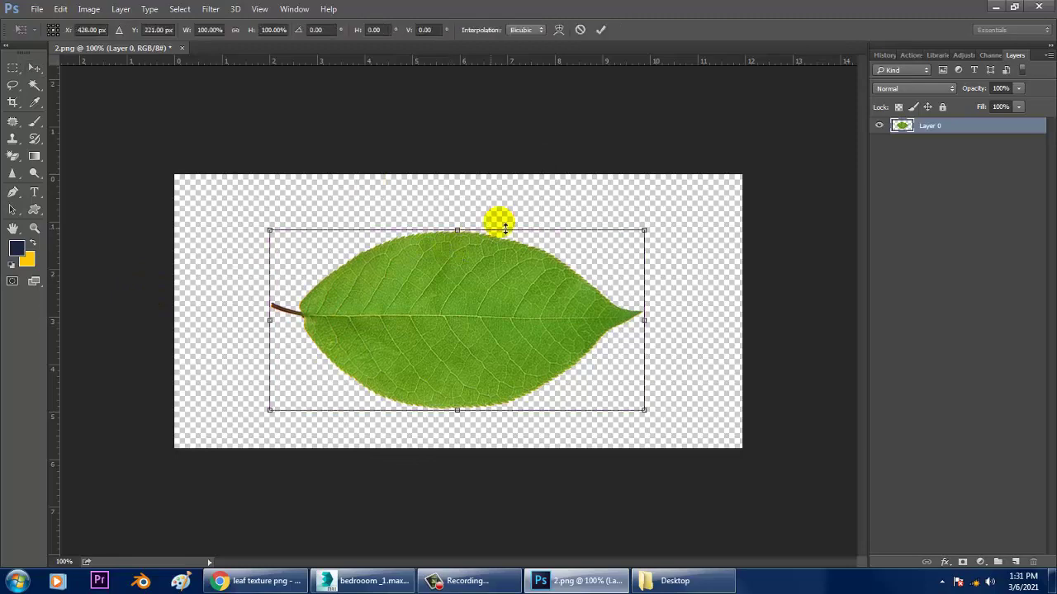
pyautogui.moveTo(644, 230); pyautogui.dragTo(677, 214)
pyautogui.moveTo(524, 306); pyautogui.dragTo(540, 296)
pyautogui.press('Return')
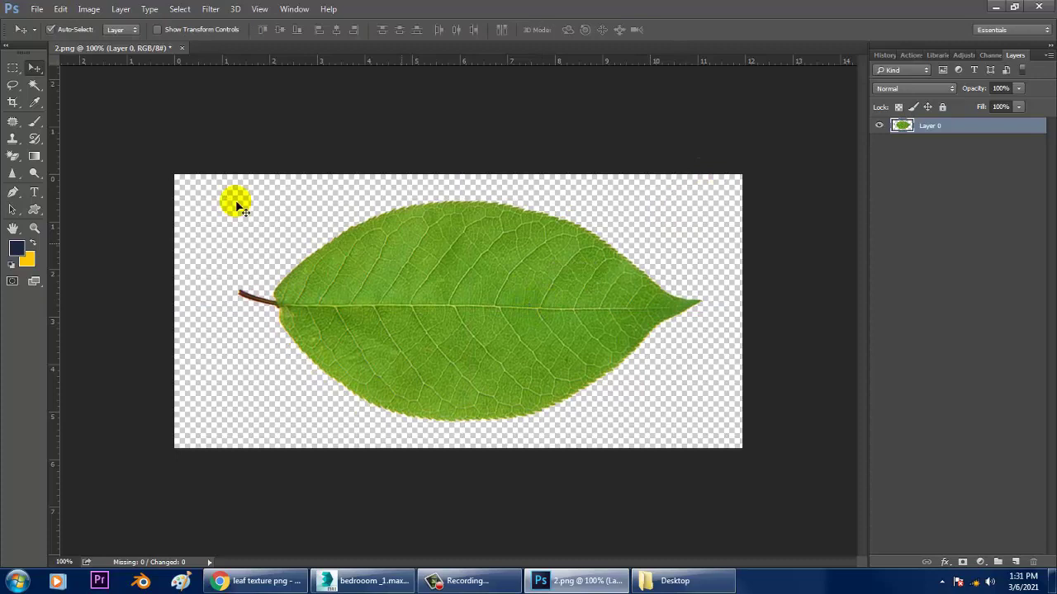
# Crop the canvas closer around the leaf, trimming the empty margins
pyautogui.click(13, 102)
pyautogui.moveTo(220, 196); pyautogui.dragTo(722, 439)
pyautogui.press('Return')
# Save the cropped leaf to the Desktop as a PNG named leaff, using Interlaced and None / Fast compression
pyautogui.click(37, 9)
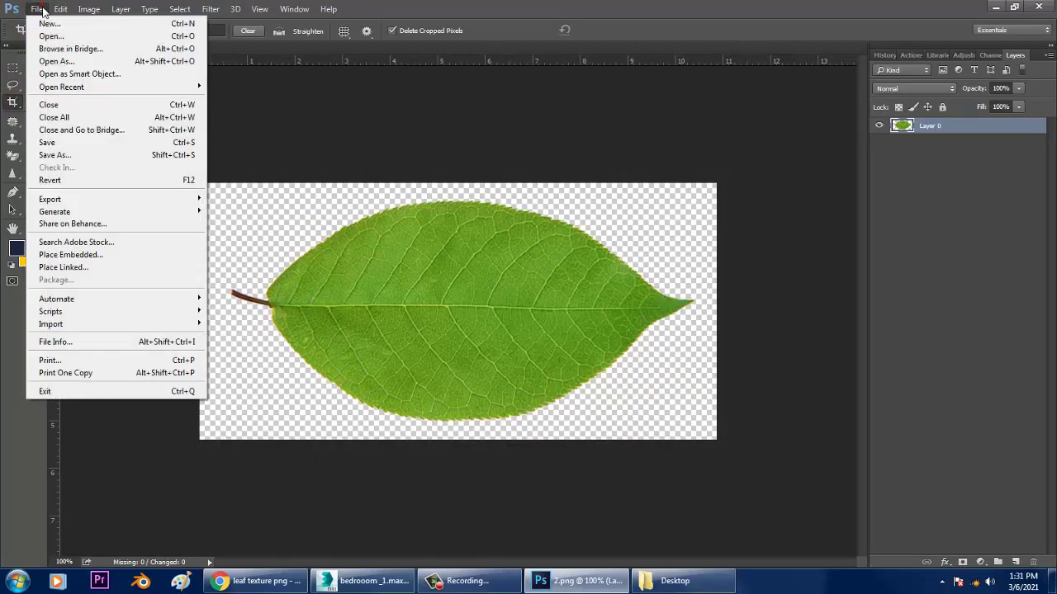
pyautogui.click(95, 155)
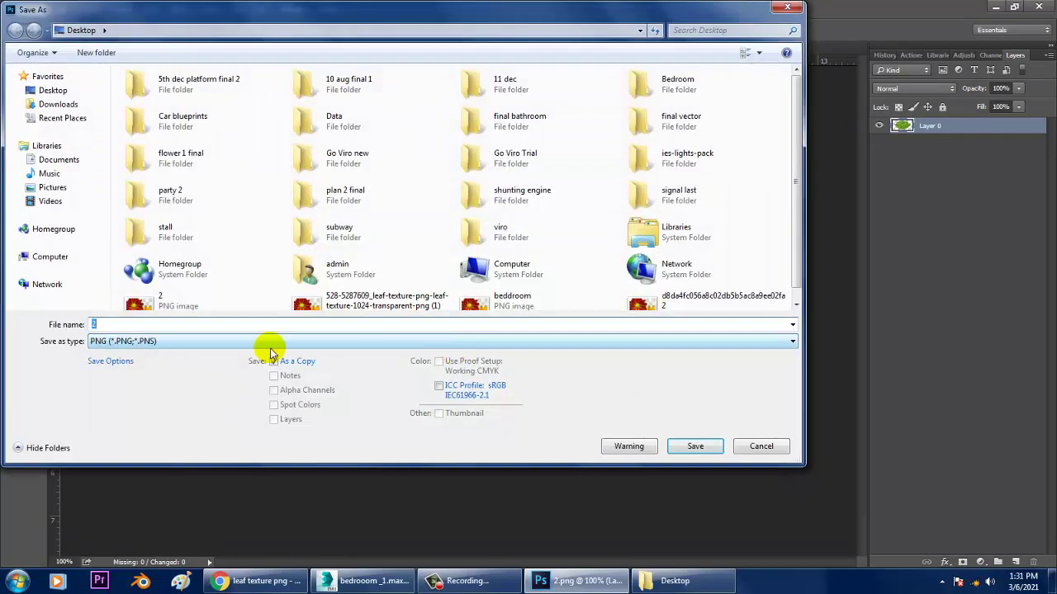
pyautogui.write('l')
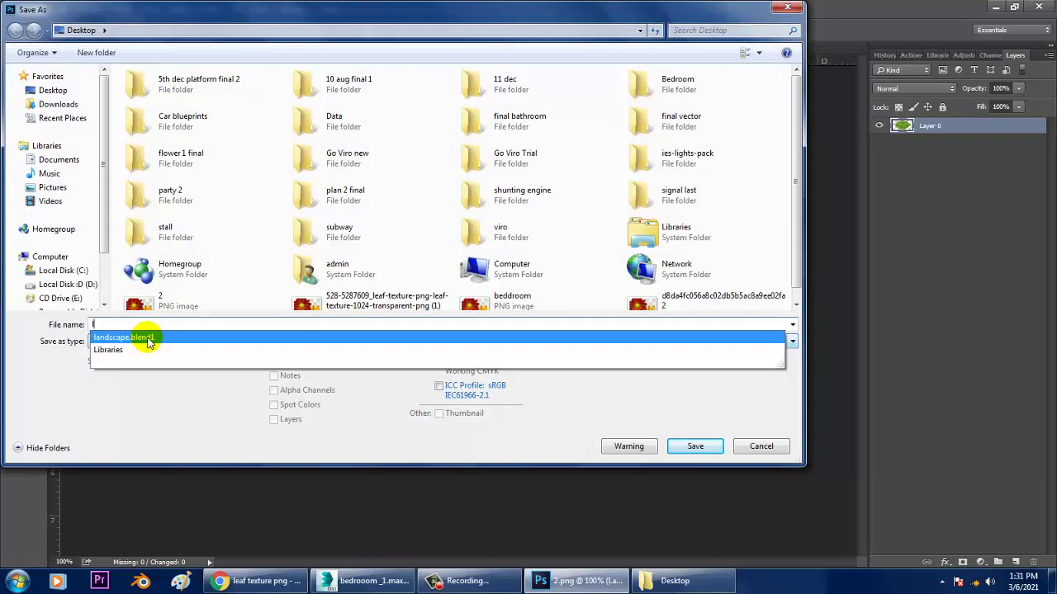
pyautogui.write('eaff')
pyautogui.press('BackSpace')
pyautogui.click(698, 450)
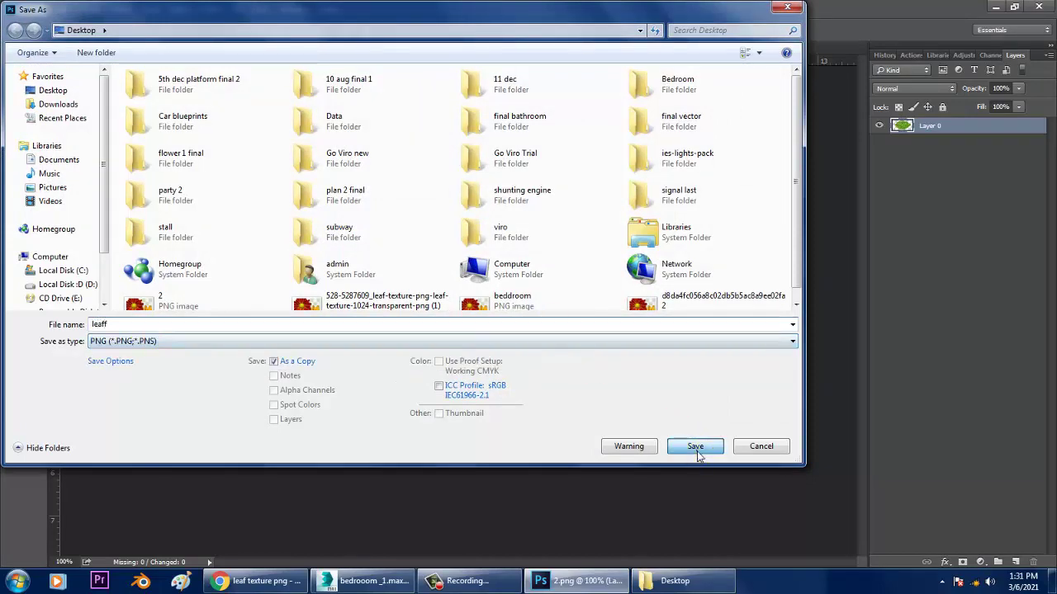
pyautogui.click(480, 250)
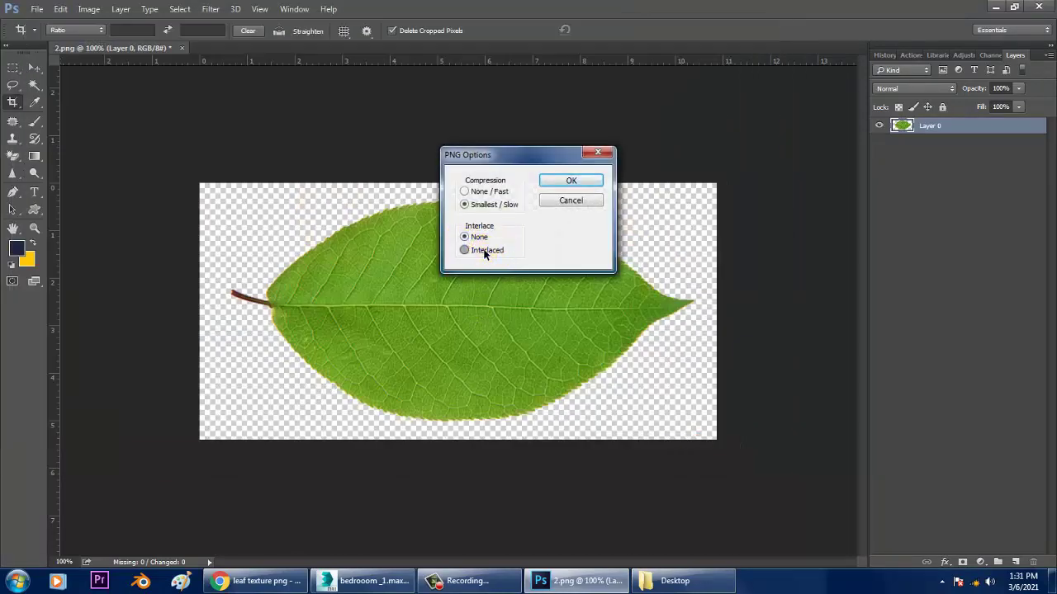
pyautogui.click(492, 191)
pyautogui.click(580, 185)
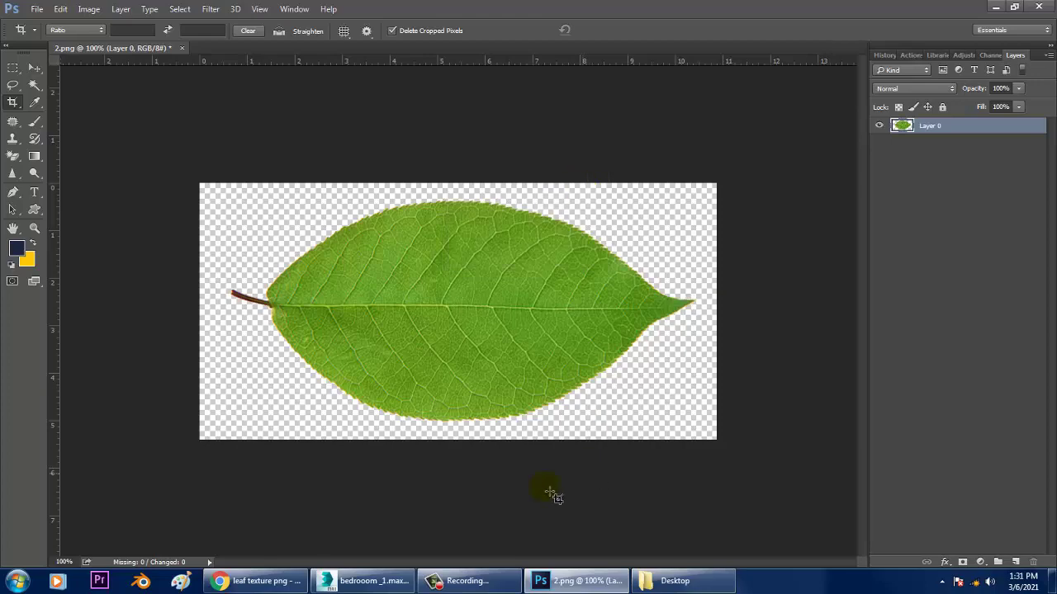
# Switch to 3ds Max, select the potted plant's leaf Circle006, and open the Slate Material Editor
pyautogui.click(371, 584)
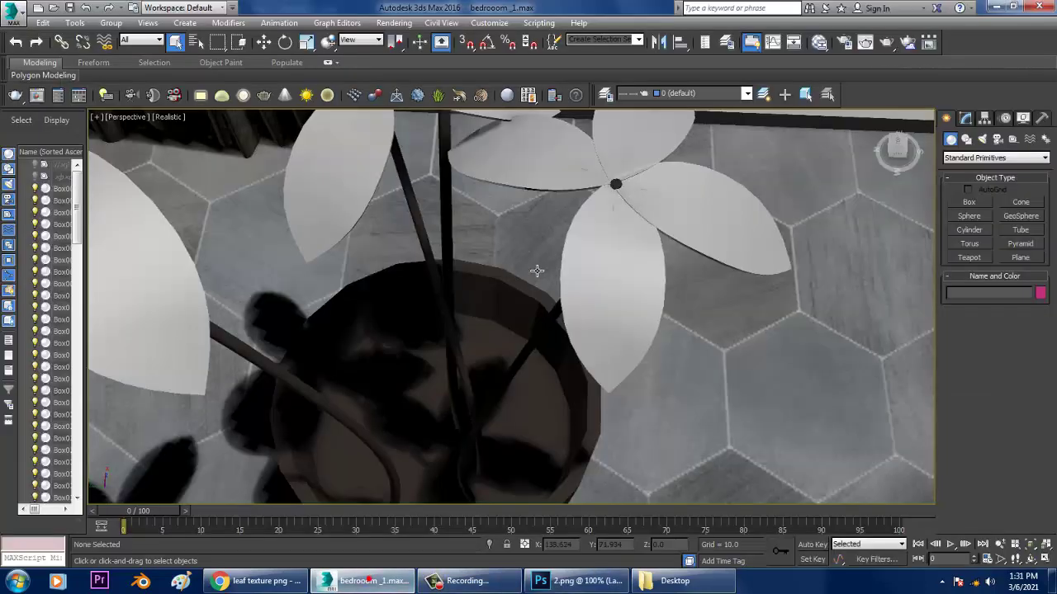
pyautogui.click(696, 201)
pyautogui.scroll(5, 710, 227)
pyautogui.press('m')
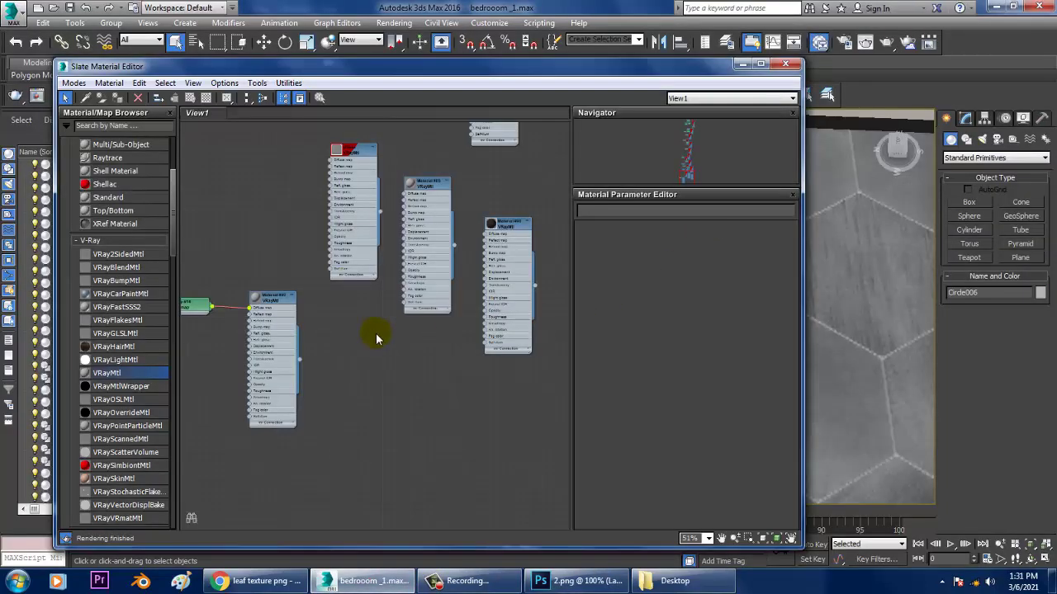
# Load leaff.png from the Desktop as Material #99's diffuse bitmap and apply the material to the selected leaf
pyautogui.doubleClick(271, 299)
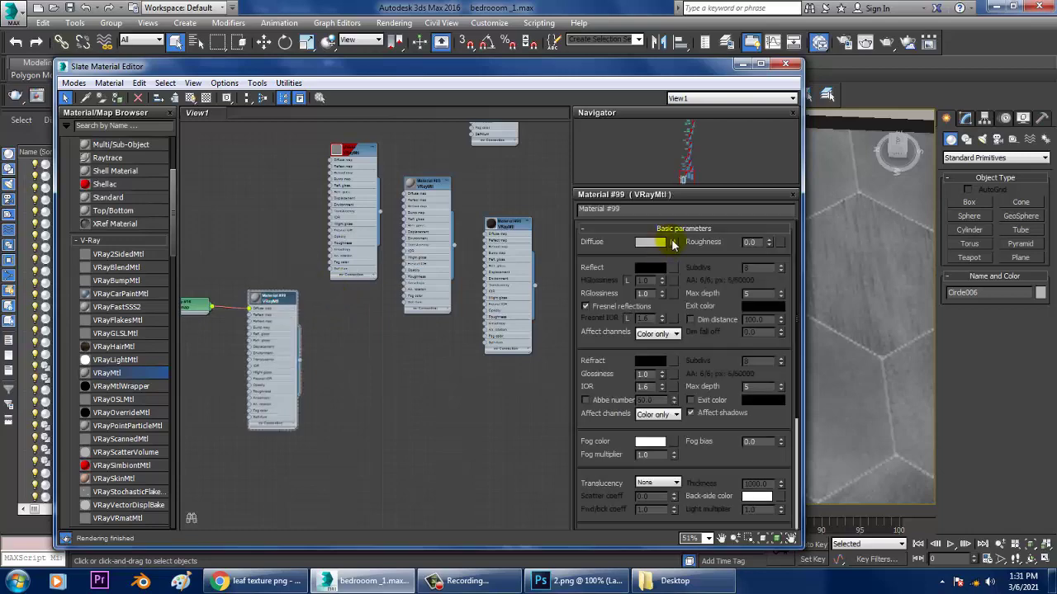
pyautogui.rightClick(673, 241)
pyautogui.click(711, 279)
pyautogui.click(674, 243)
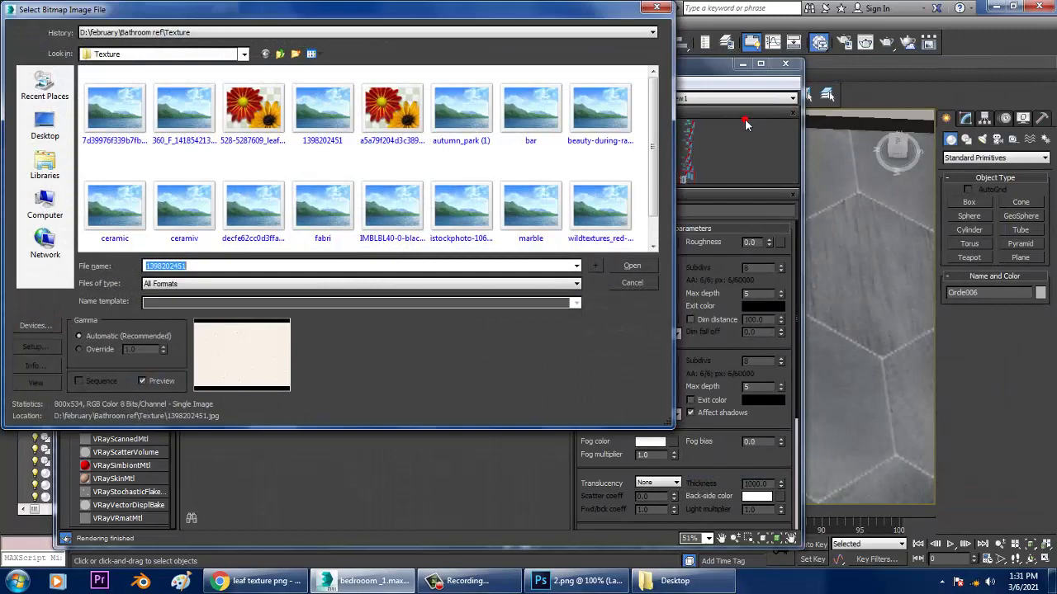
pyautogui.click(35, 124)
pyautogui.click(418, 189)
pyautogui.press('l')
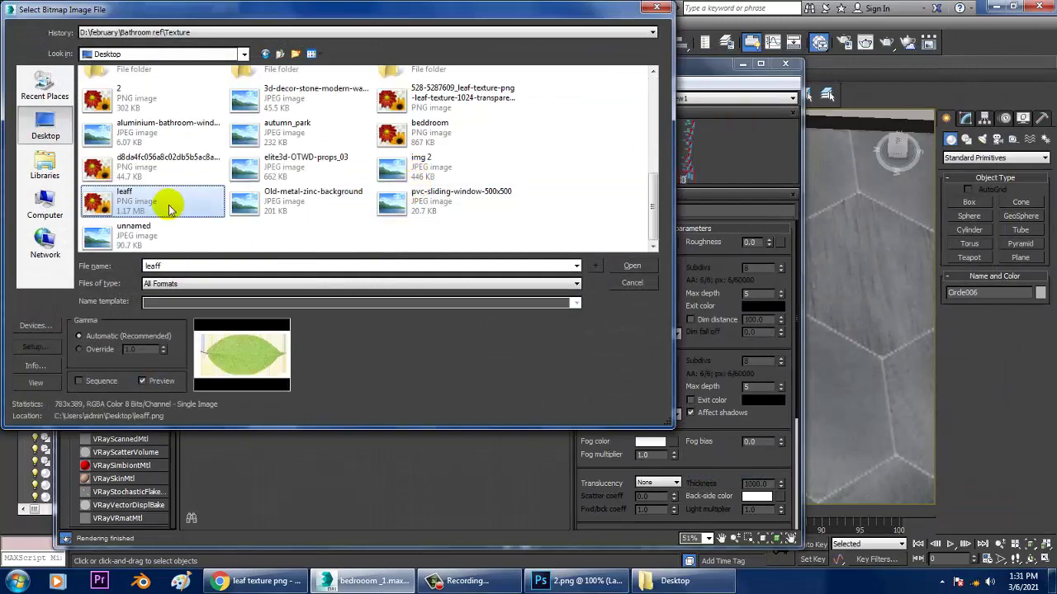
pyautogui.doubleClick(141, 213)
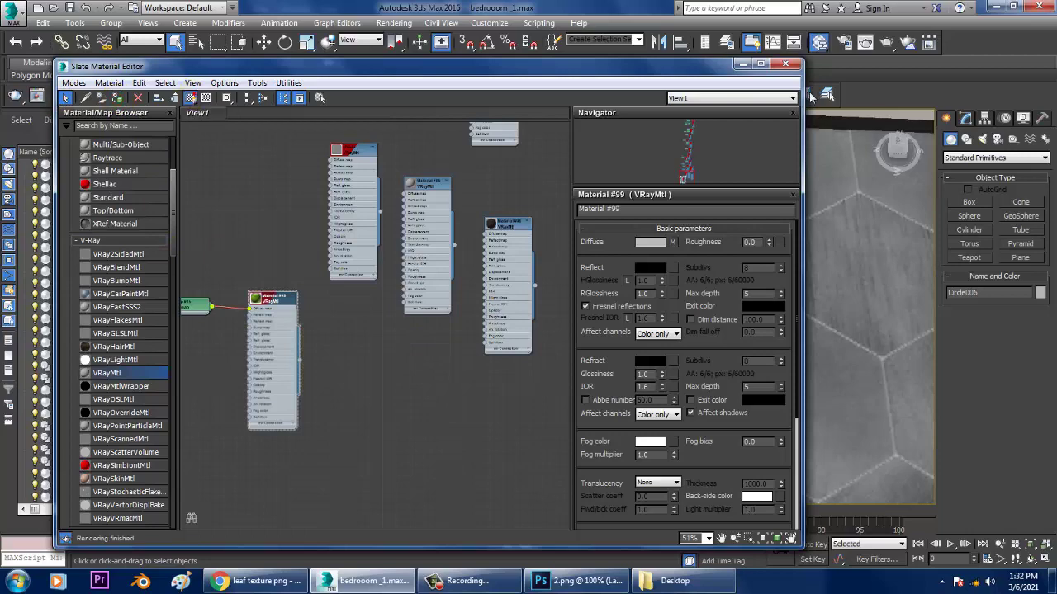
# Minimize the material editor and add a UVW Map modifier with Box mapping to the selected leaf
pyautogui.click(741, 66)
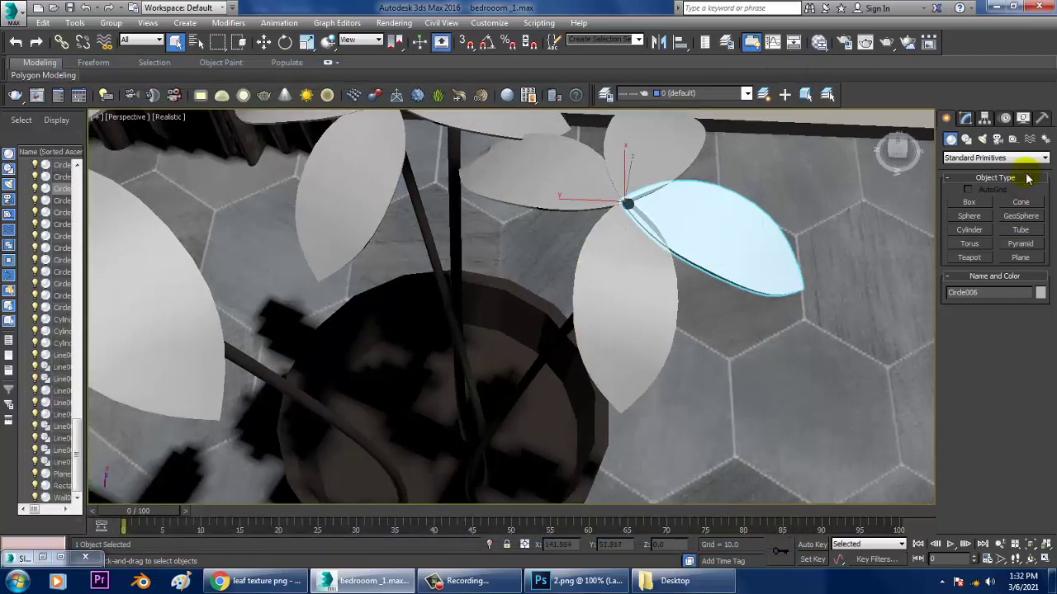
pyautogui.click(966, 119)
pyautogui.click(994, 153)
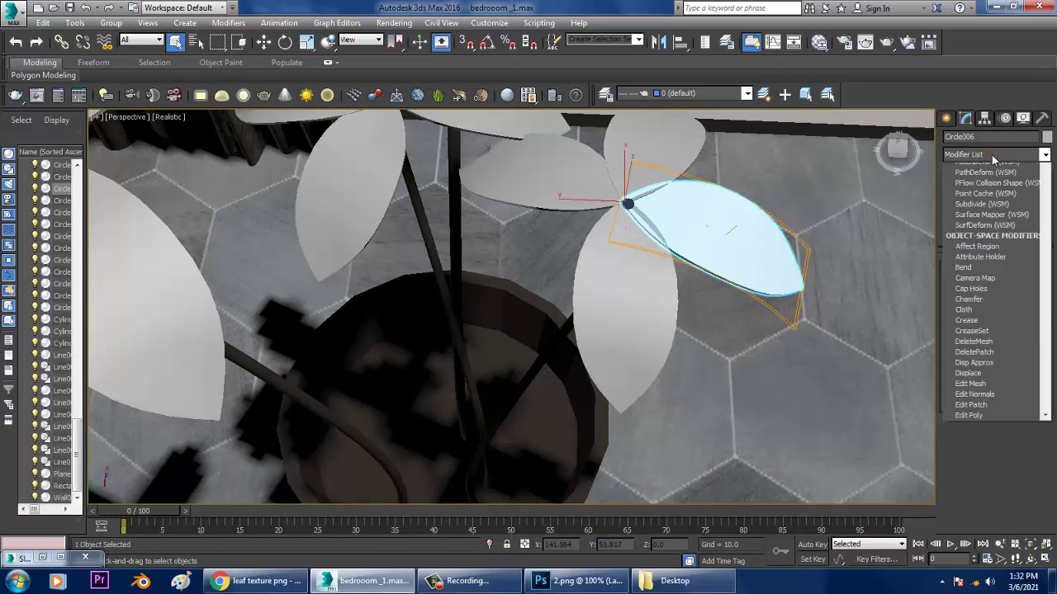
pyautogui.scroll(-10, 991, 247)
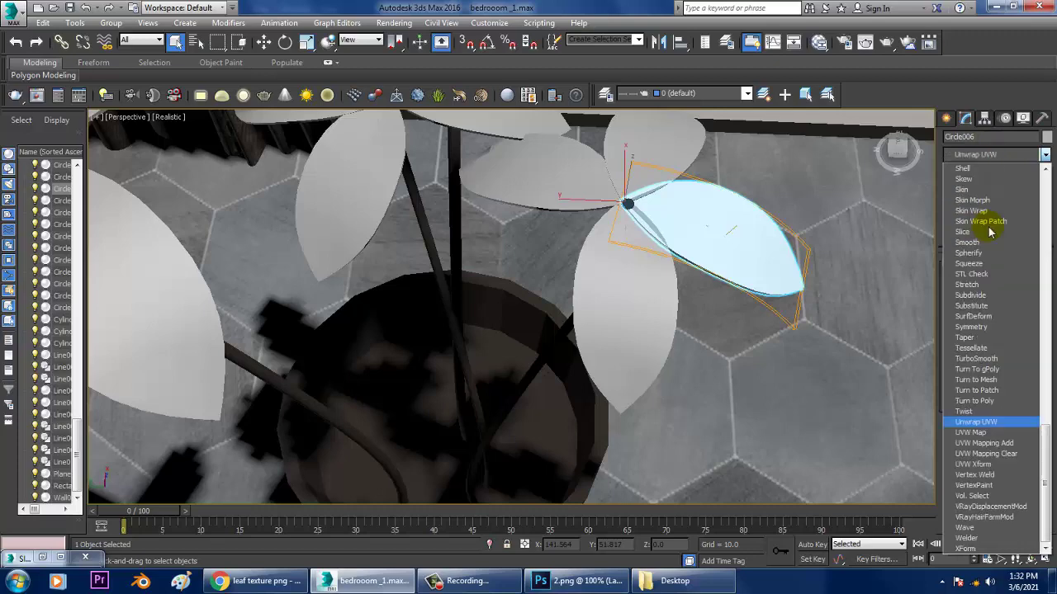
pyautogui.click(989, 433)
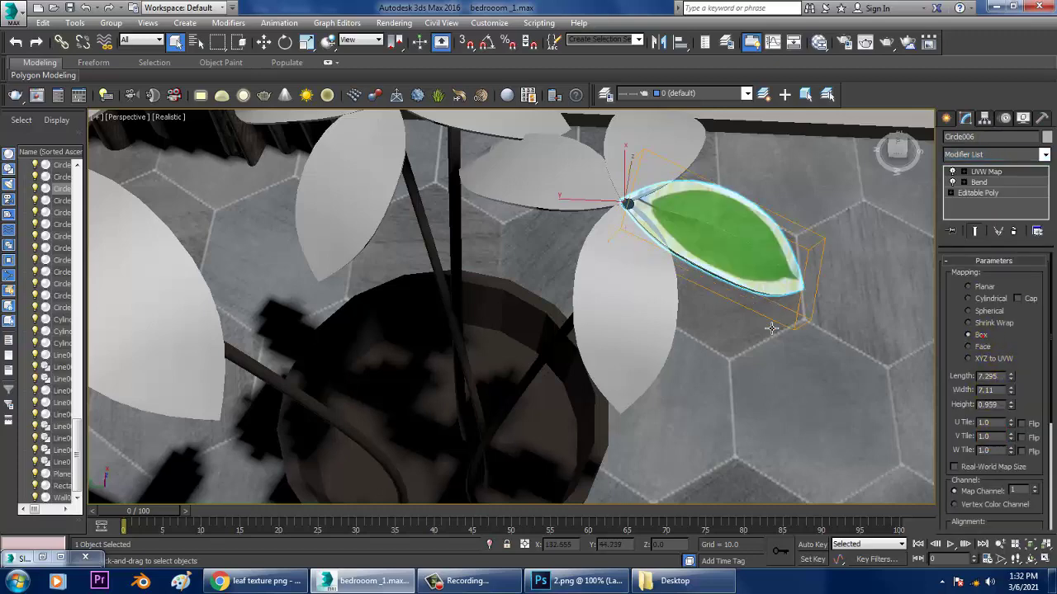
pyautogui.moveTo(771, 328); pyautogui.dragTo(672, 347, button='middle')
pyautogui.scroll(6, 677, 348)
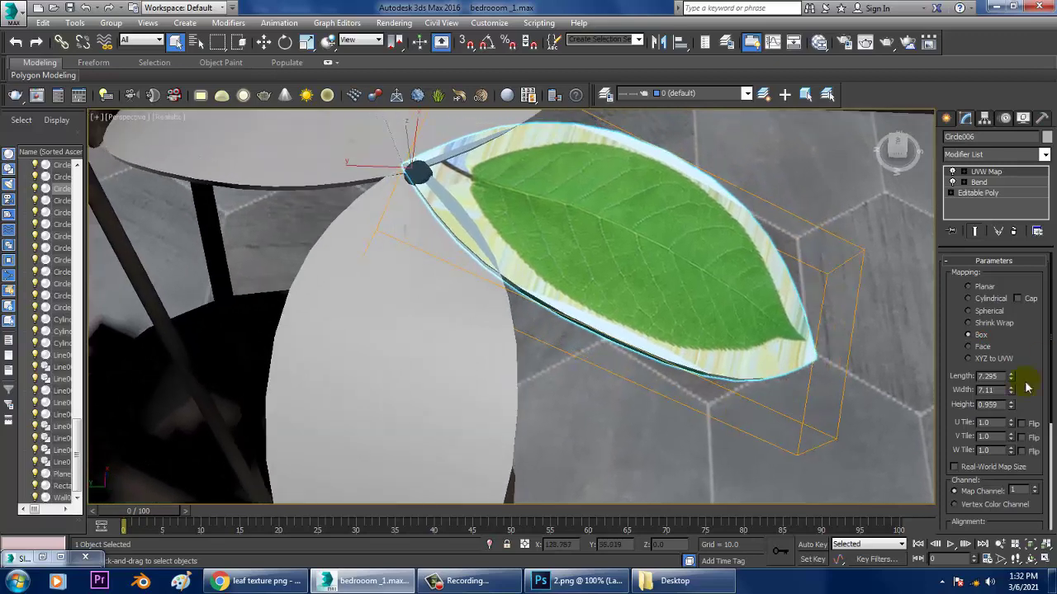
# Scale the UVW Map gizmo of the selected leaf to about 133% so the leaf texture fills the whole surface
pyautogui.moveTo(1012, 376); pyautogui.dragTo(1022, 372)
pyautogui.hotkey('ctrl', 'z')
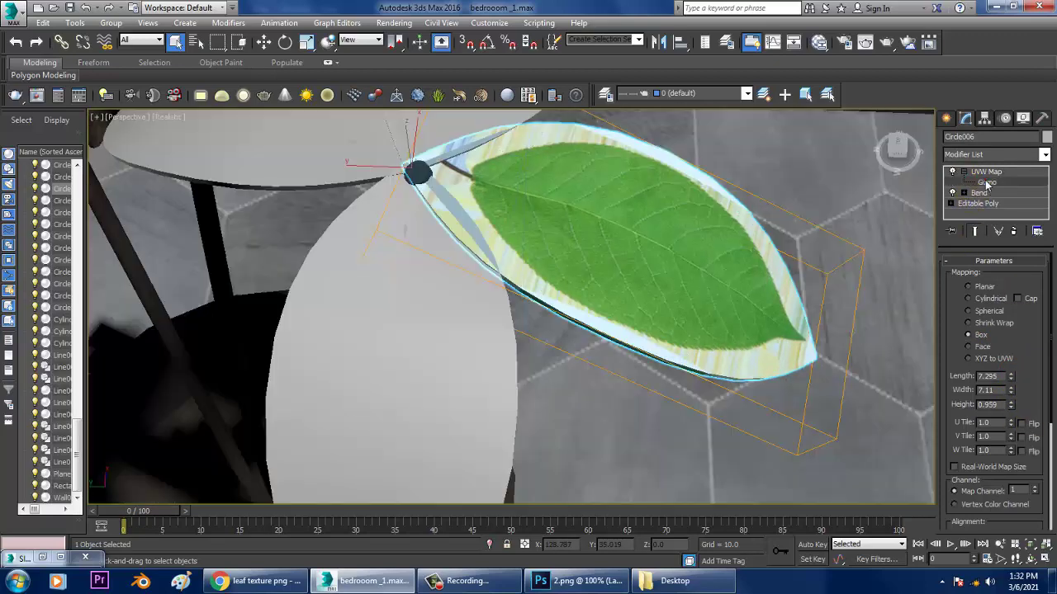
pyautogui.click(987, 182)
pyautogui.press('r')
pyautogui.moveTo(647, 258); pyautogui.dragTo(611, 240)
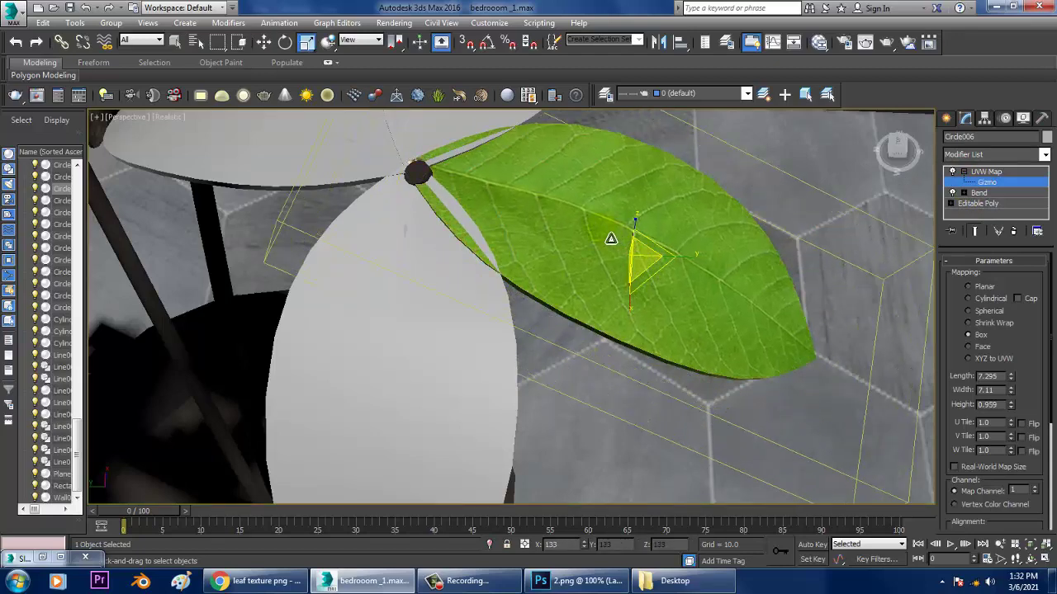
pyautogui.scroll(-4, 636, 265)
pyautogui.keyDown('alt'); pyautogui.moveTo(733, 306); pyautogui.dragTo(691, 316, button='middle'); pyautogui.keyUp('alt')
pyautogui.press('w')
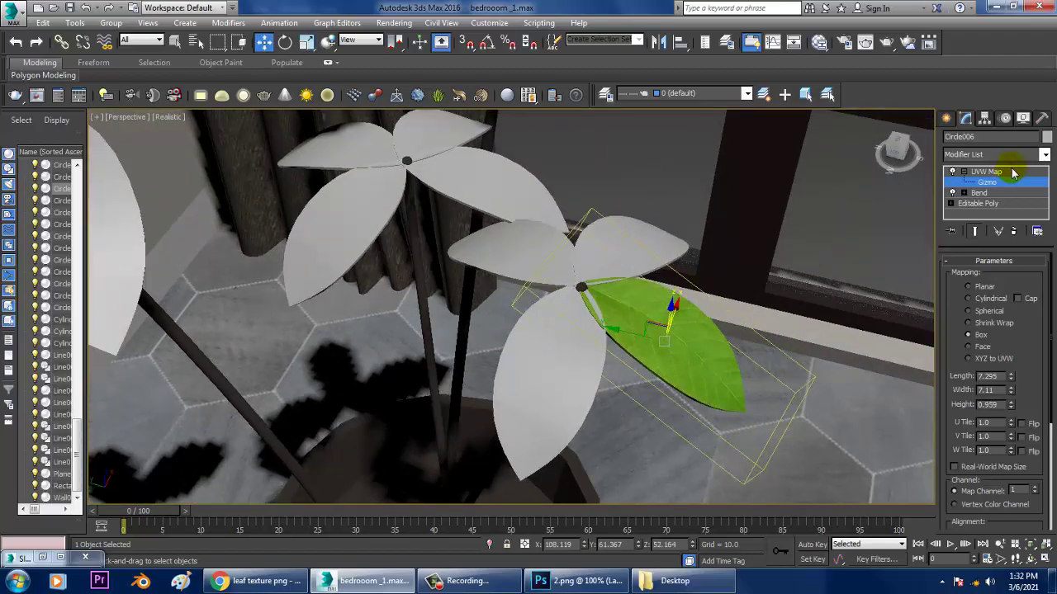
pyautogui.click(1014, 172)
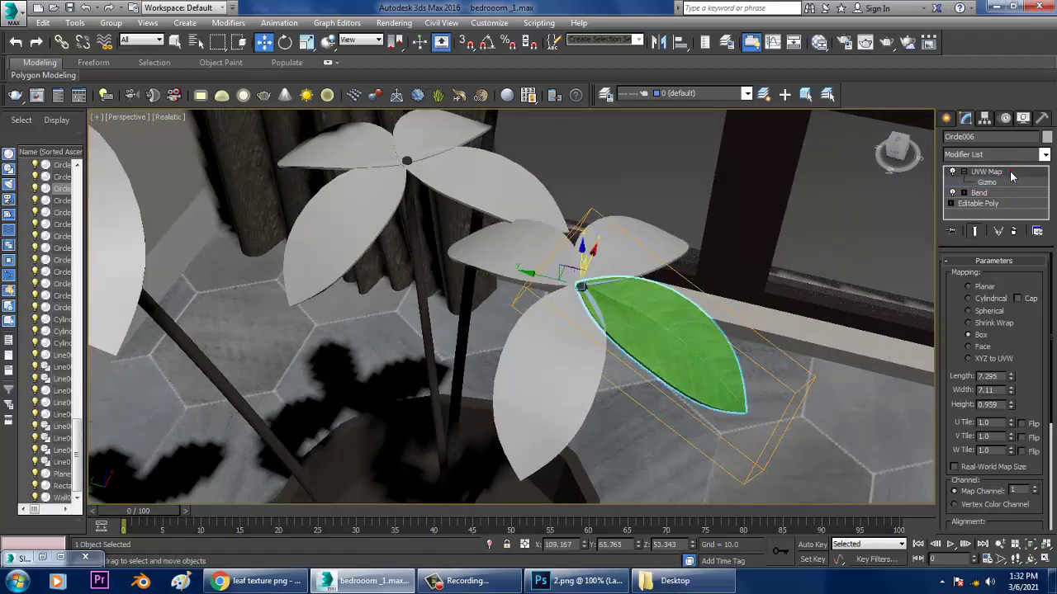
# Convert the textured leaf Circle006 to an Editable Poly
pyautogui.rightClick(618, 304)
pyautogui.moveTo(685, 440)
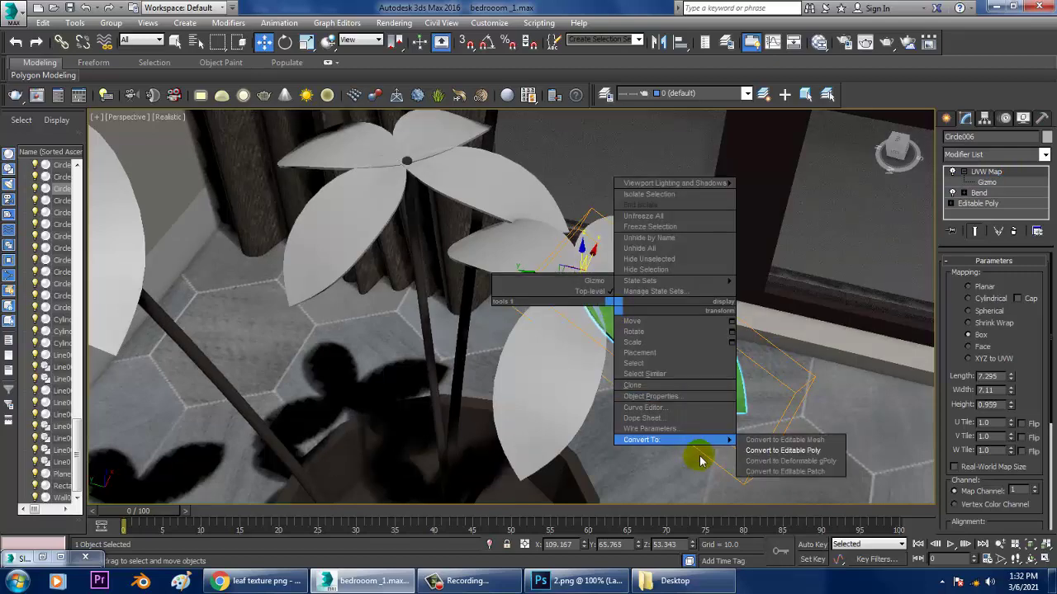
pyautogui.click(784, 451)
# Apply Material #99 to the adjacent leaf Circle007 and add a UVW Map modifier to it
pyautogui.click(653, 247)
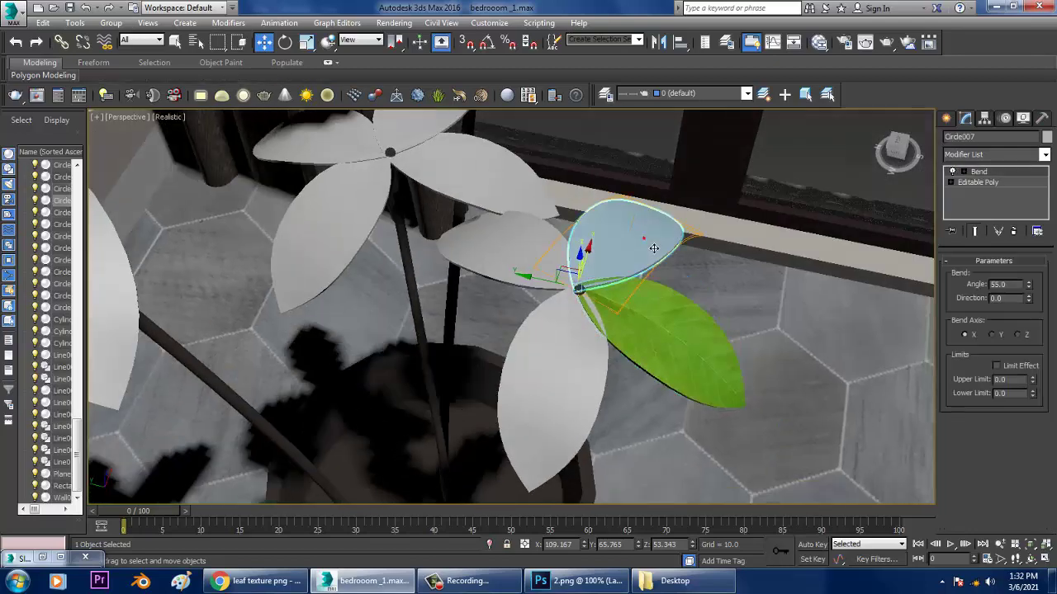
pyautogui.press('m')
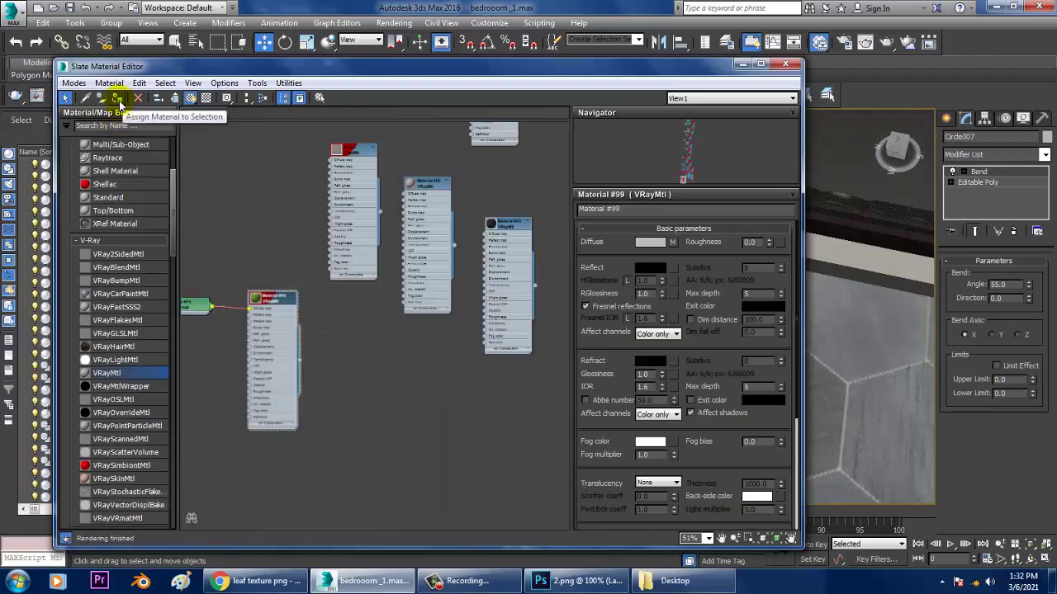
pyautogui.click(741, 64)
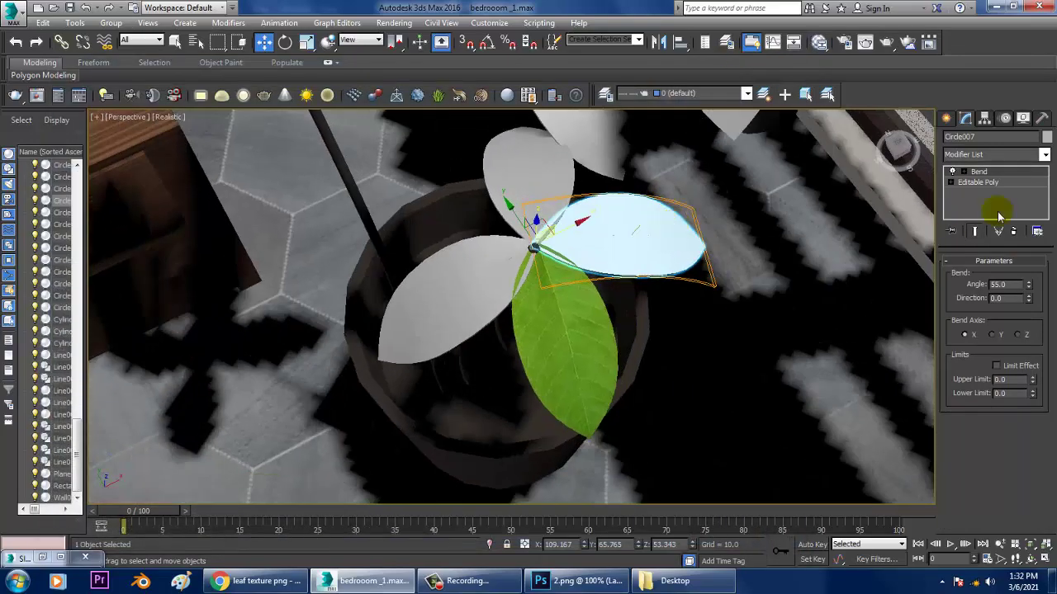
pyautogui.click(994, 157)
pyautogui.scroll(-10, 996, 224)
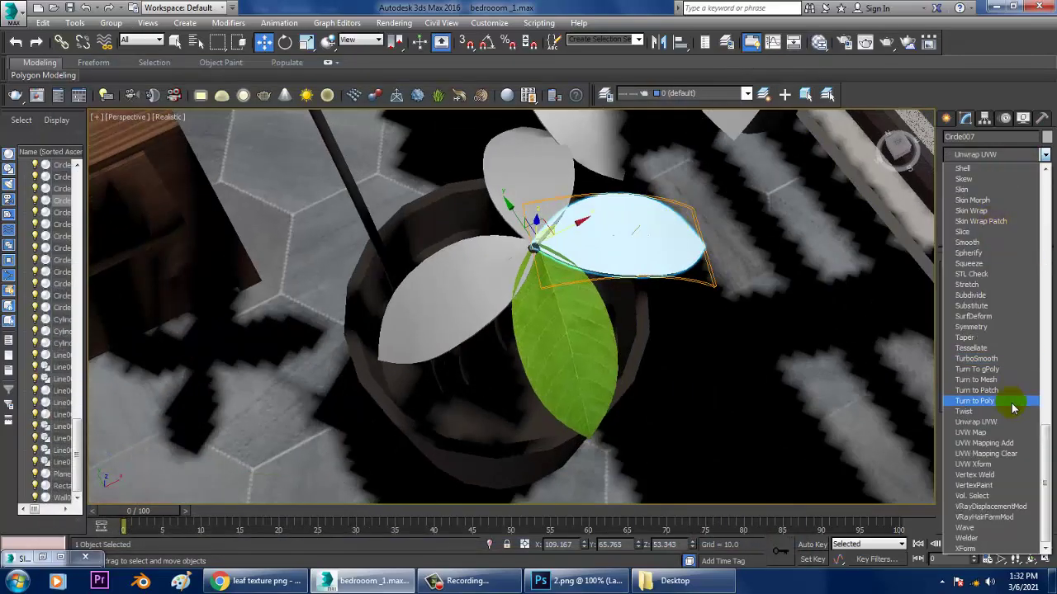
pyautogui.click(1006, 434)
# Enlarge Circle007's UVW Map gizmo until the green texture covers the leaf, and convert the leaf to an Editable Poly
pyautogui.scroll(5, 745, 323)
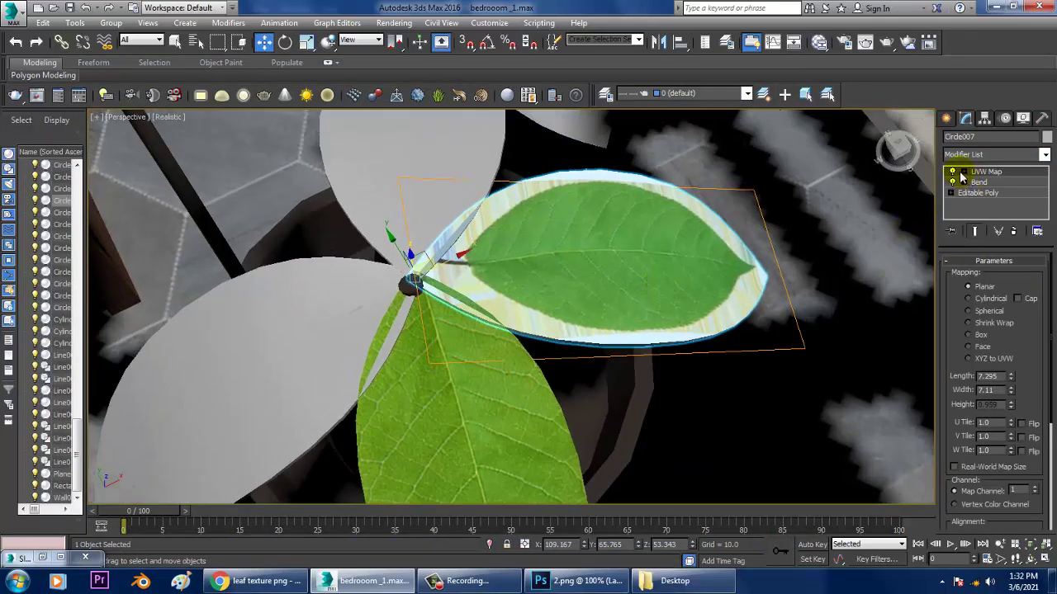
pyautogui.click(987, 182)
pyautogui.press('r')
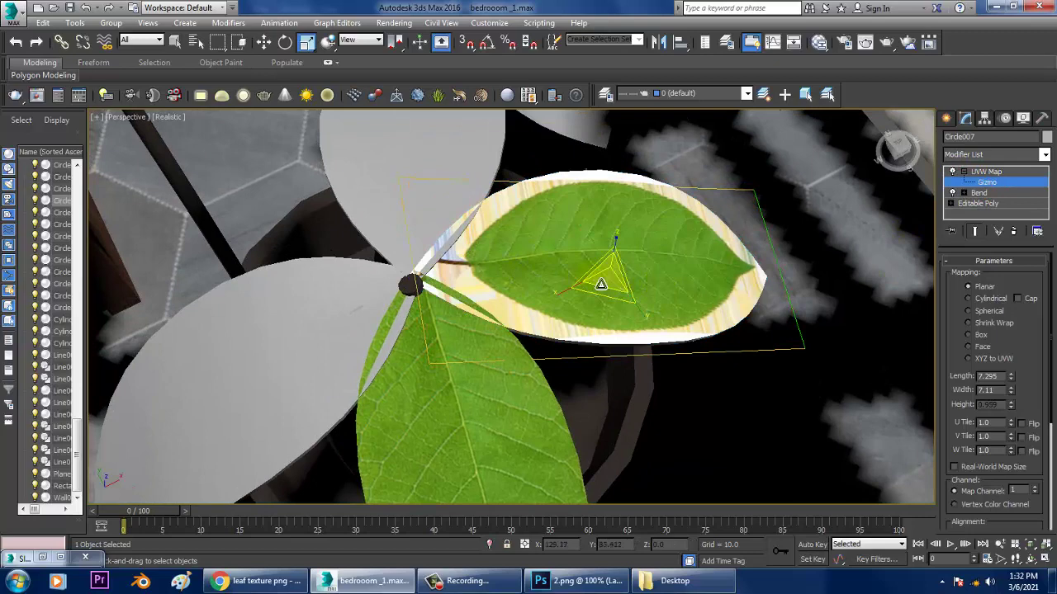
pyautogui.moveTo(596, 271); pyautogui.dragTo(580, 260)
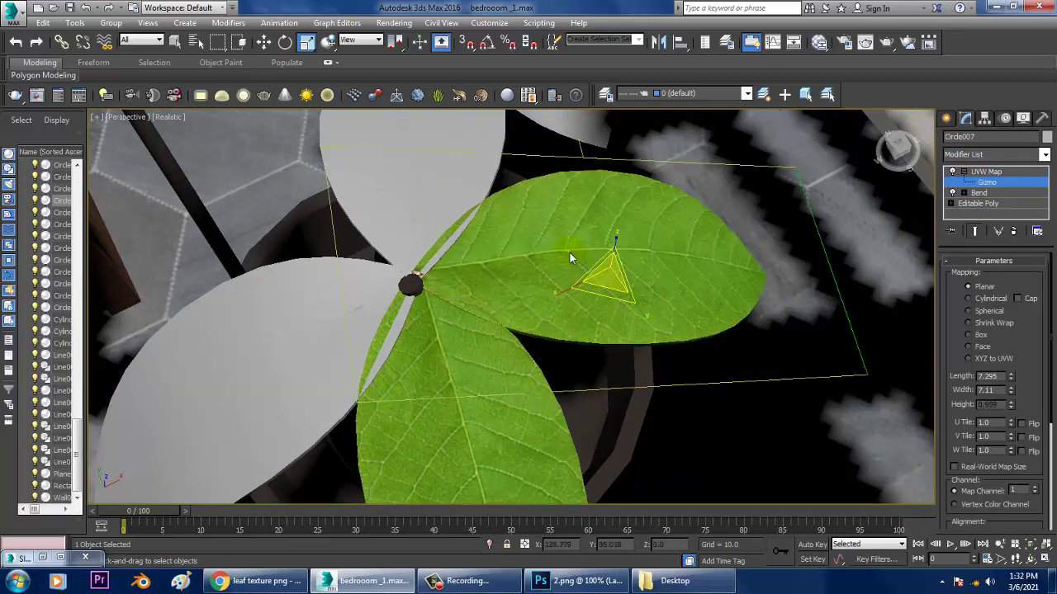
pyautogui.press('w')
pyautogui.rightClick(580, 225)
pyautogui.moveTo(652, 362)
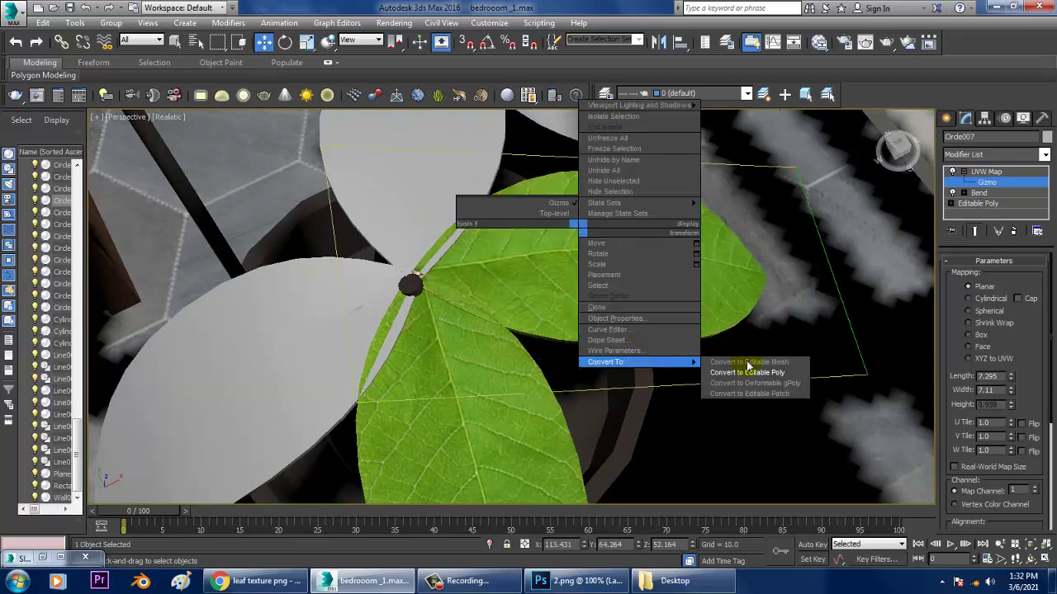
pyautogui.click(764, 372)
# Apply Material #99 to leaf Circle008 of the same cluster and add a UVW Map modifier
pyautogui.keyDown('alt'); pyautogui.moveTo(762, 367); pyautogui.dragTo(465, 272, button='middle'); pyautogui.keyUp('alt')
pyautogui.click(405, 301)
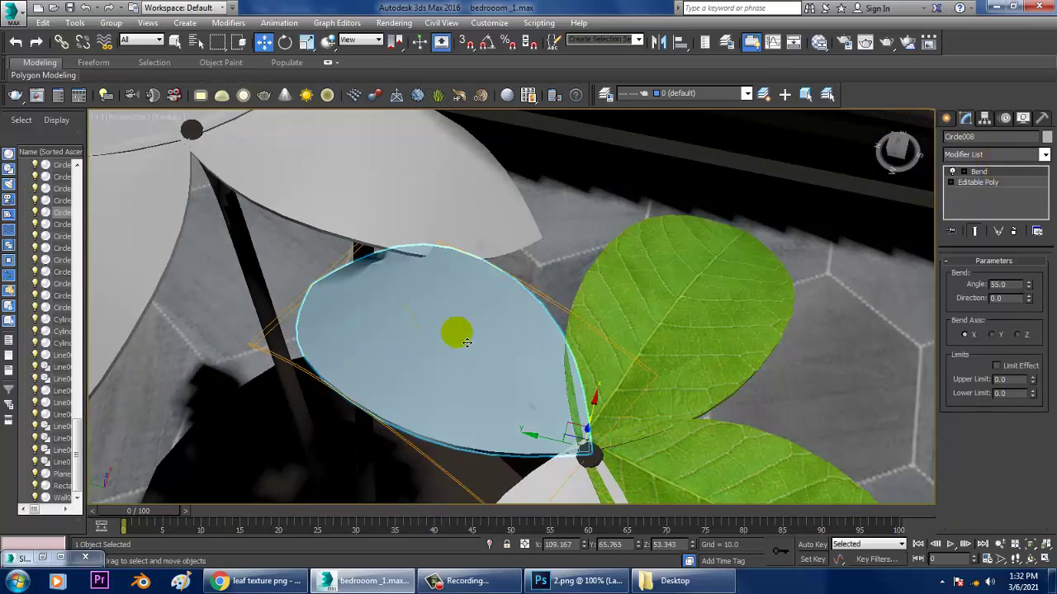
pyautogui.press('m')
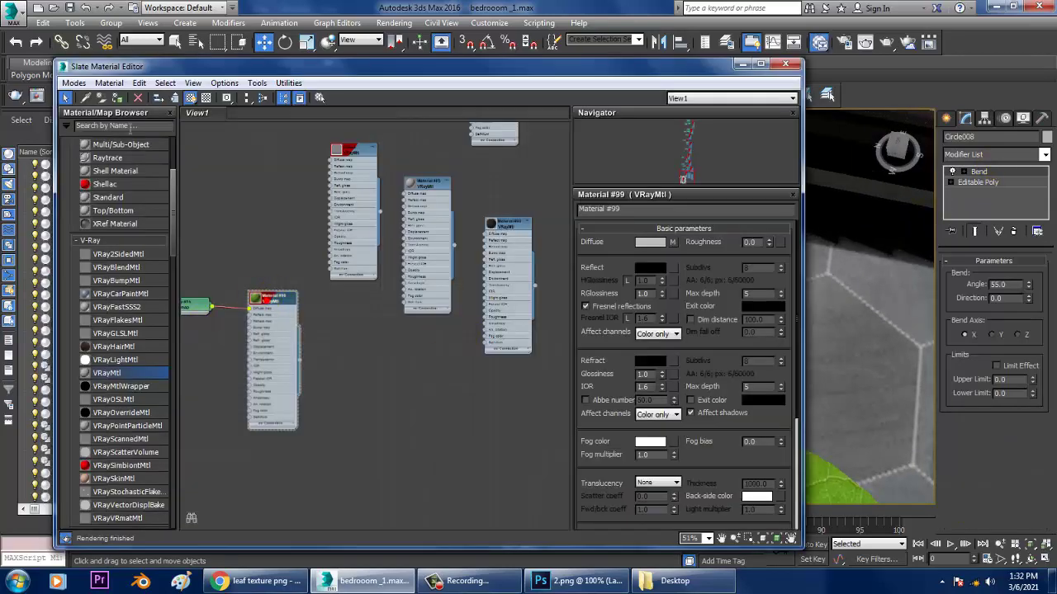
pyautogui.click(741, 66)
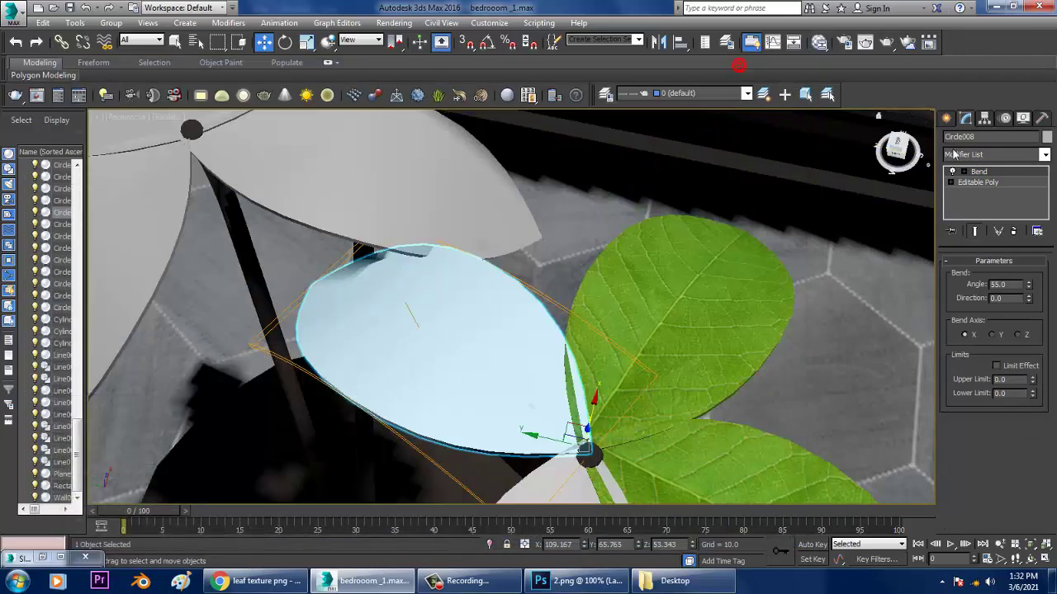
pyautogui.click(995, 154)
pyautogui.press('u')
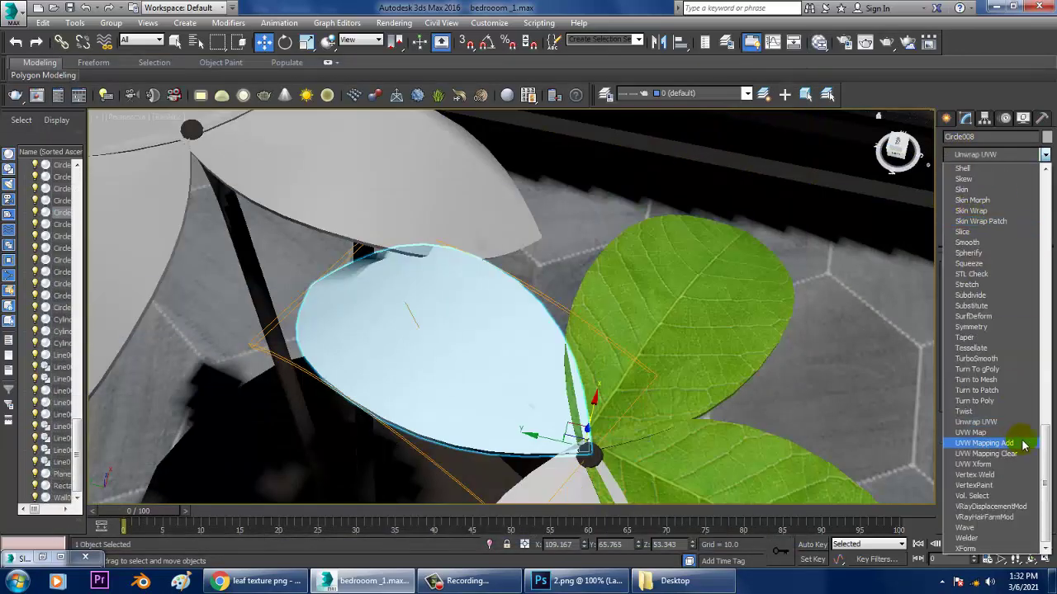
pyautogui.click(971, 432)
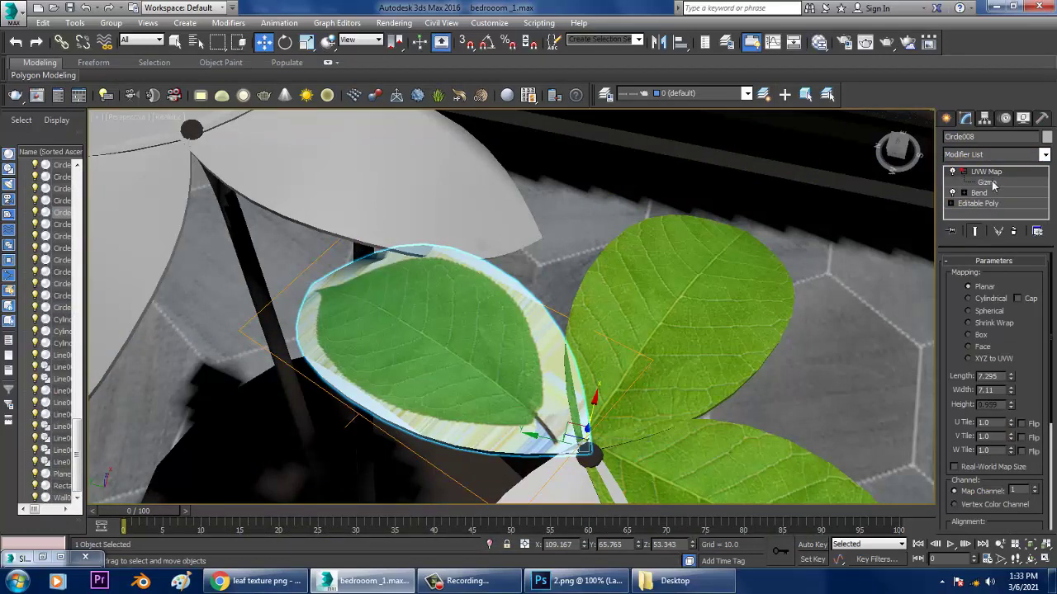
# Set Circle008's mapping to Box and enlarge the UVW Map gizmo until the green texture covers the leaf
pyautogui.click(991, 182)
pyautogui.click(969, 334)
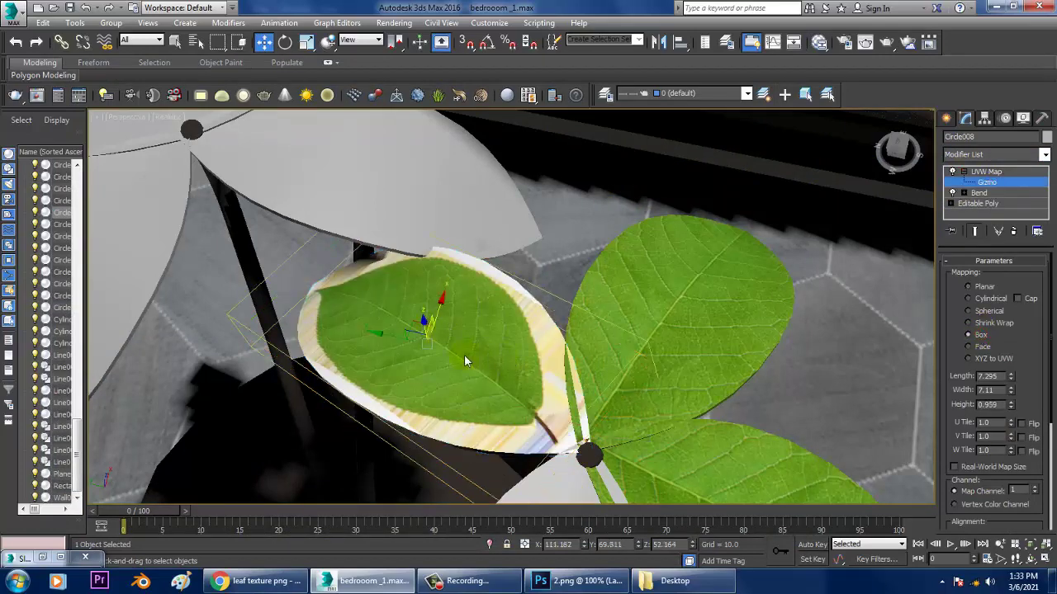
pyautogui.press('r')
pyautogui.moveTo(437, 353); pyautogui.dragTo(404, 326)
pyautogui.scroll(-4, 509, 366)
pyautogui.keyDown('alt'); pyautogui.moveTo(509, 366); pyautogui.dragTo(560, 314, button='middle'); pyautogui.keyUp('alt')
pyautogui.press('w')
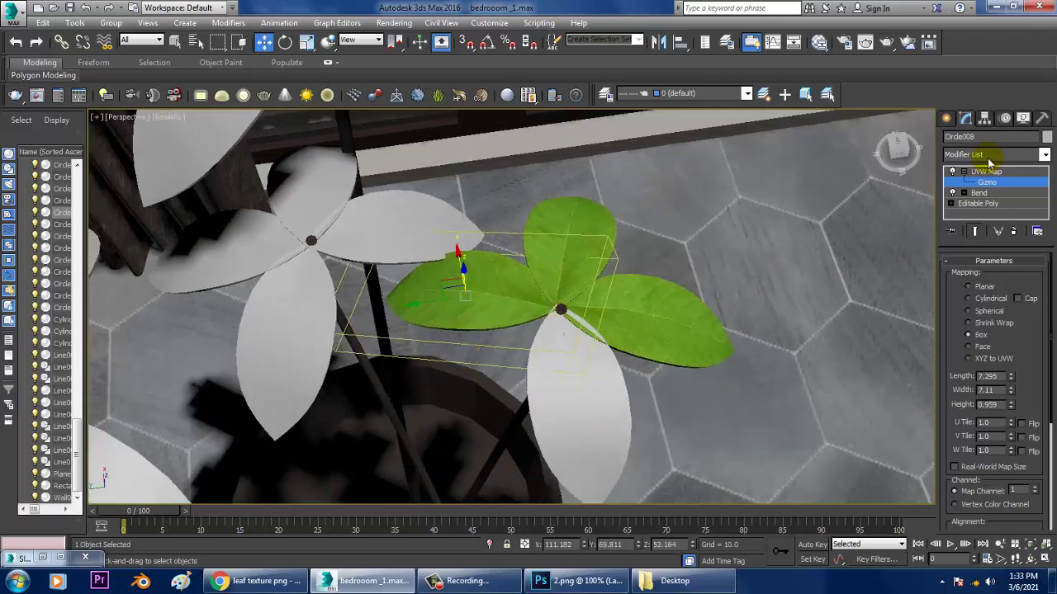
pyautogui.click(985, 173)
# Apply Material #99 to the cluster's remaining white leaf, Circle005, and add a UVW Map modifier with Box mapping
pyautogui.click(599, 401)
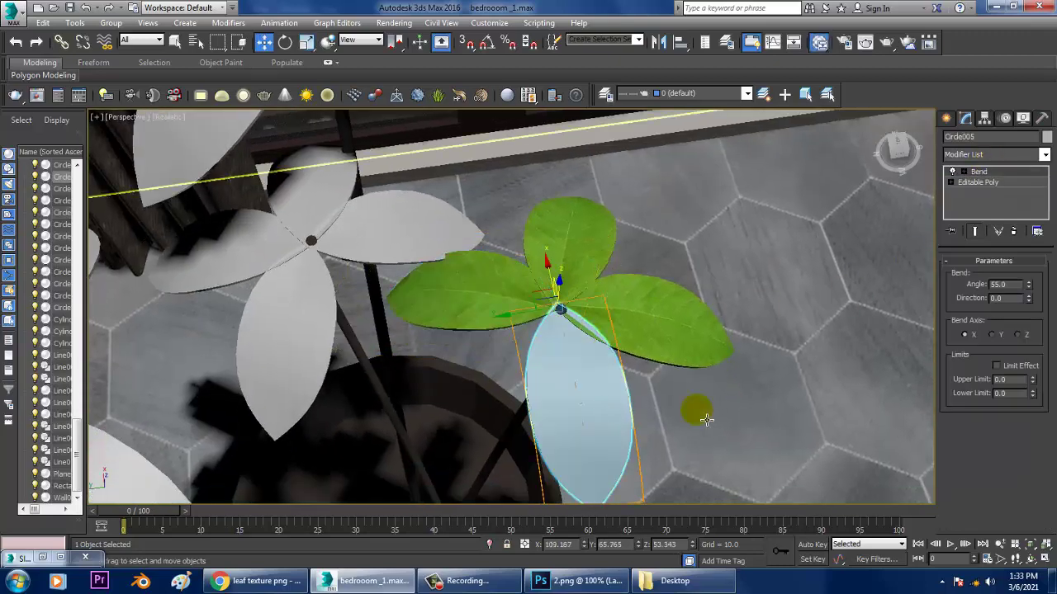
pyautogui.press('m')
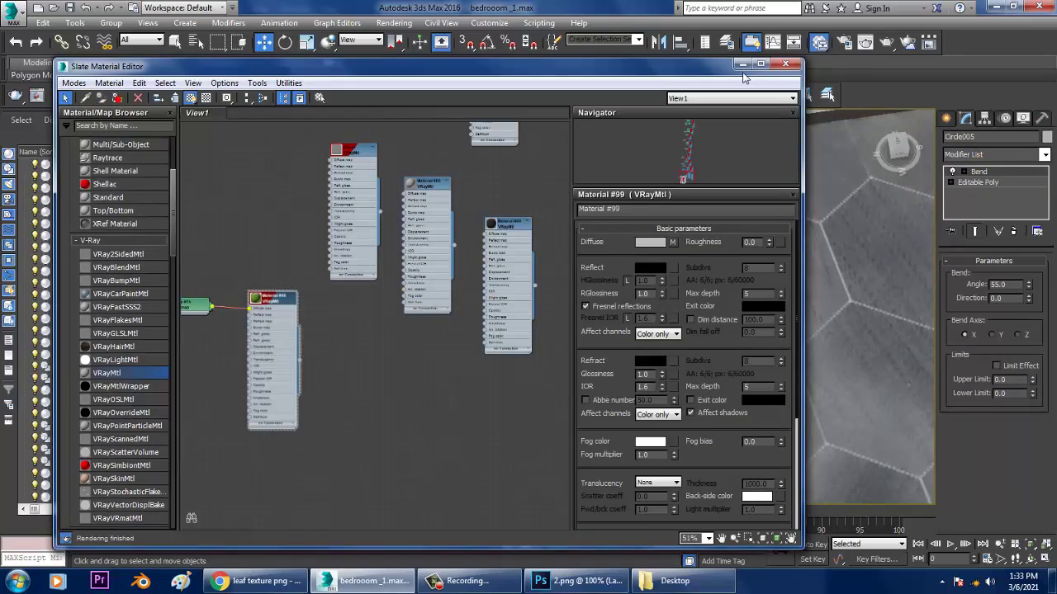
pyautogui.click(741, 64)
pyautogui.click(1002, 154)
pyautogui.press('u')
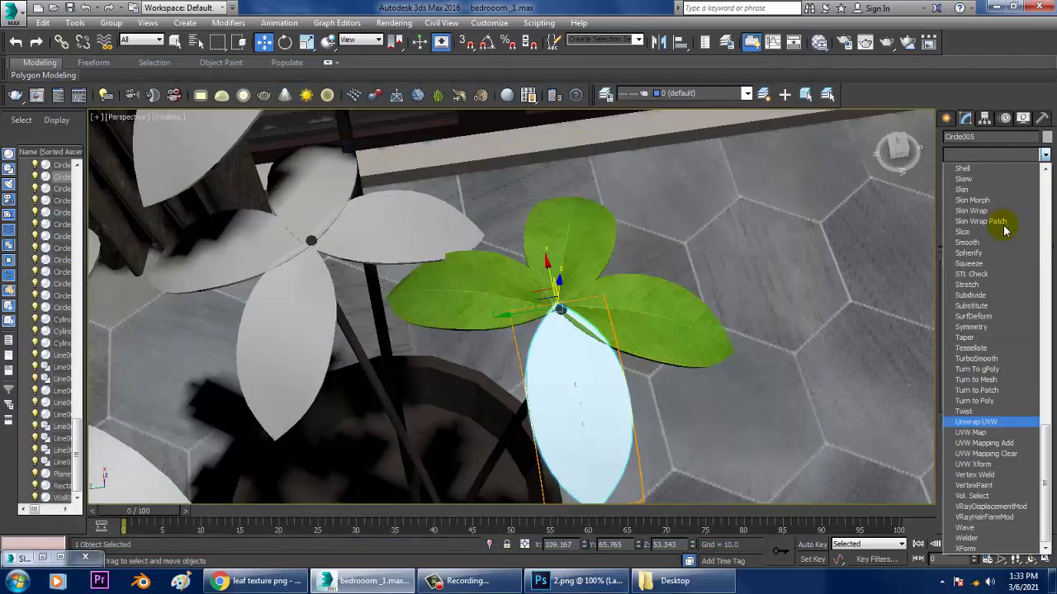
pyautogui.click(972, 433)
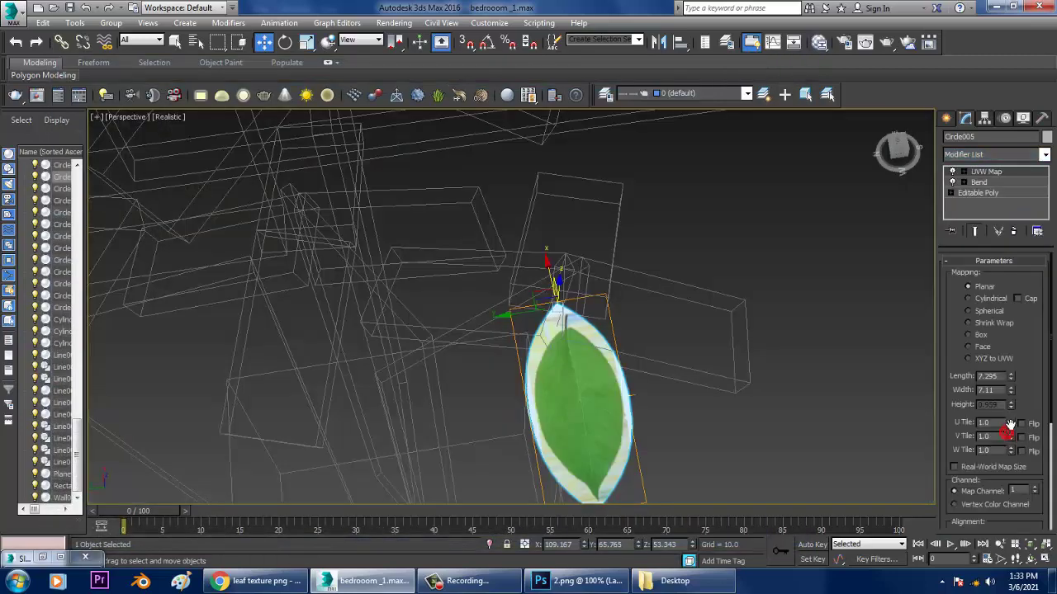
pyautogui.click(980, 336)
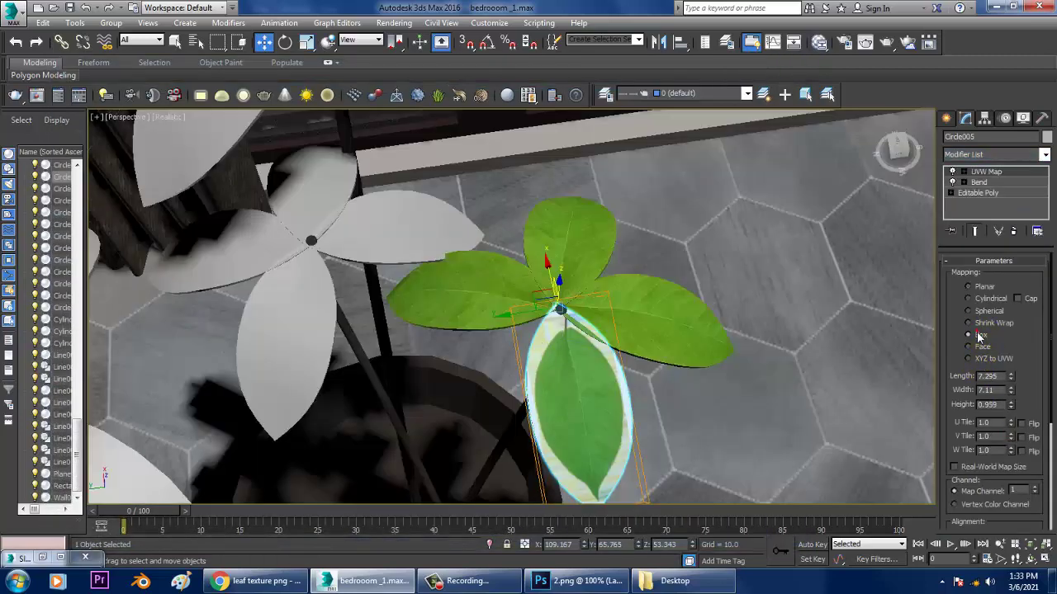
# Enlarge Circle005's UVW Map gizmo until the green texture covers the whole leaf
pyautogui.click(987, 181)
pyautogui.press('r')
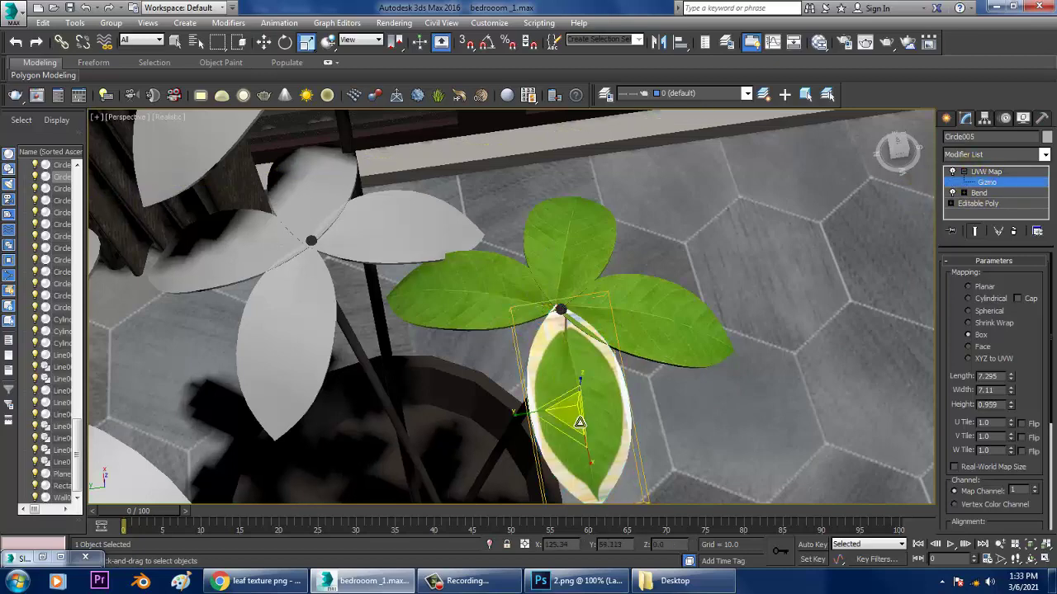
pyautogui.moveTo(580, 413); pyautogui.dragTo(571, 390)
pyautogui.keyDown('alt'); pyautogui.moveTo(740, 374); pyautogui.dragTo(672, 337, button='middle'); pyautogui.keyUp('alt')
pyautogui.click(983, 171)
# Select all four textured leaves of the cluster together and convert them to Editable Poly
pyautogui.keyDown('alt'); pyautogui.moveTo(670, 437); pyautogui.dragTo(668, 452, button='middle'); pyautogui.keyUp('alt')
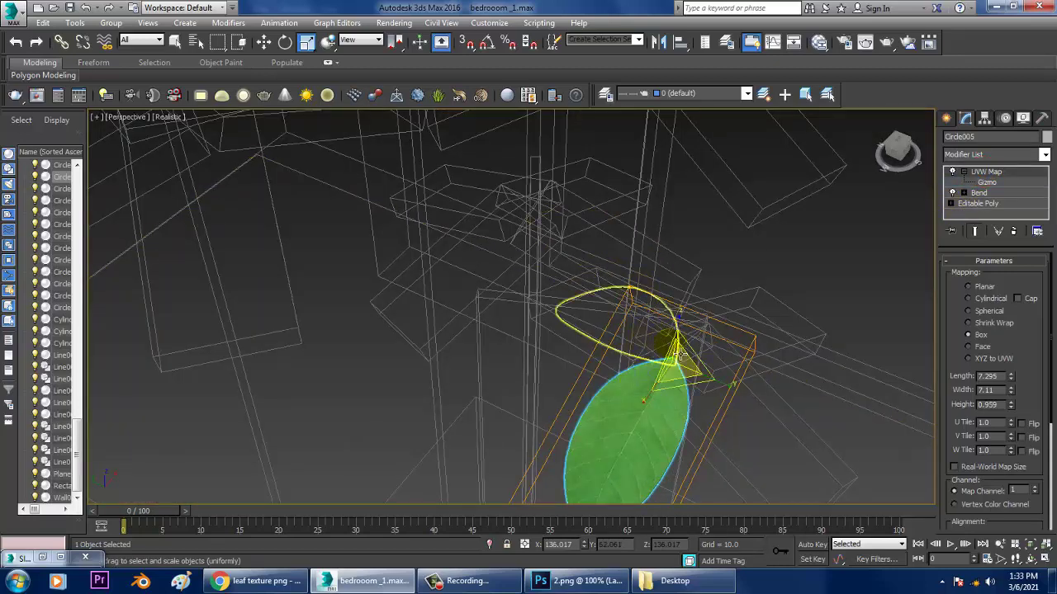
pyautogui.moveTo(696, 332); pyautogui.dragTo(640, 286, button='middle')
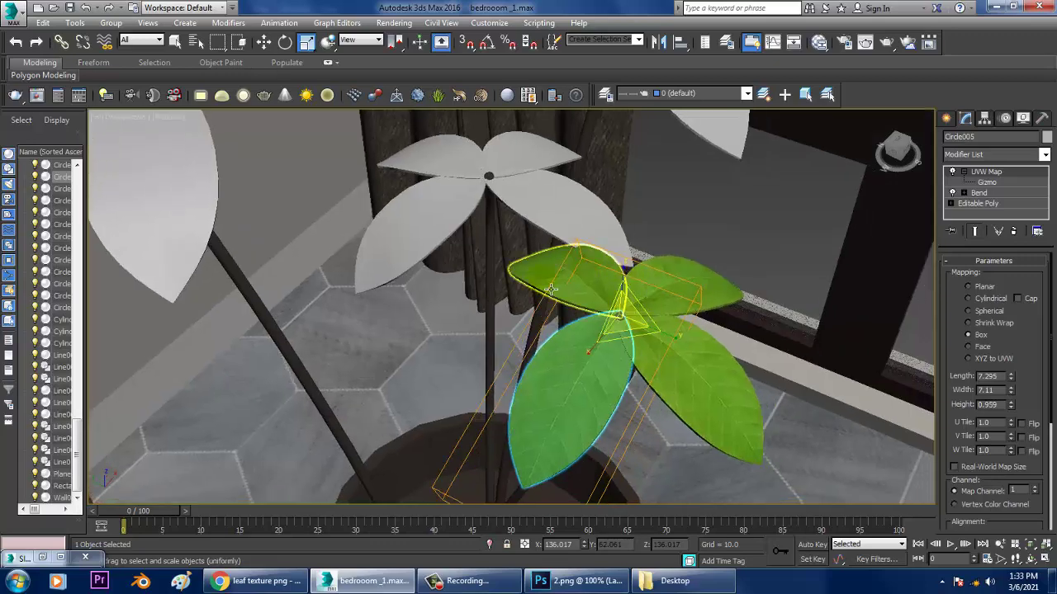
pyautogui.keyDown('ctrl'); pyautogui.click(551, 289); pyautogui.keyUp('ctrl')
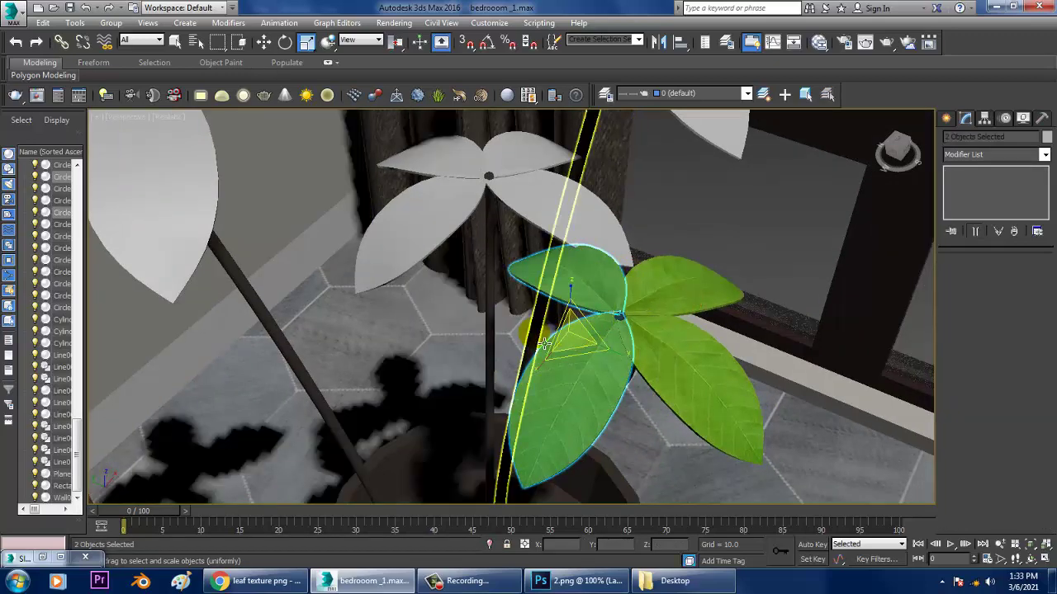
pyautogui.keyDown('ctrl'); pyautogui.click(710, 306); pyautogui.keyUp('ctrl')
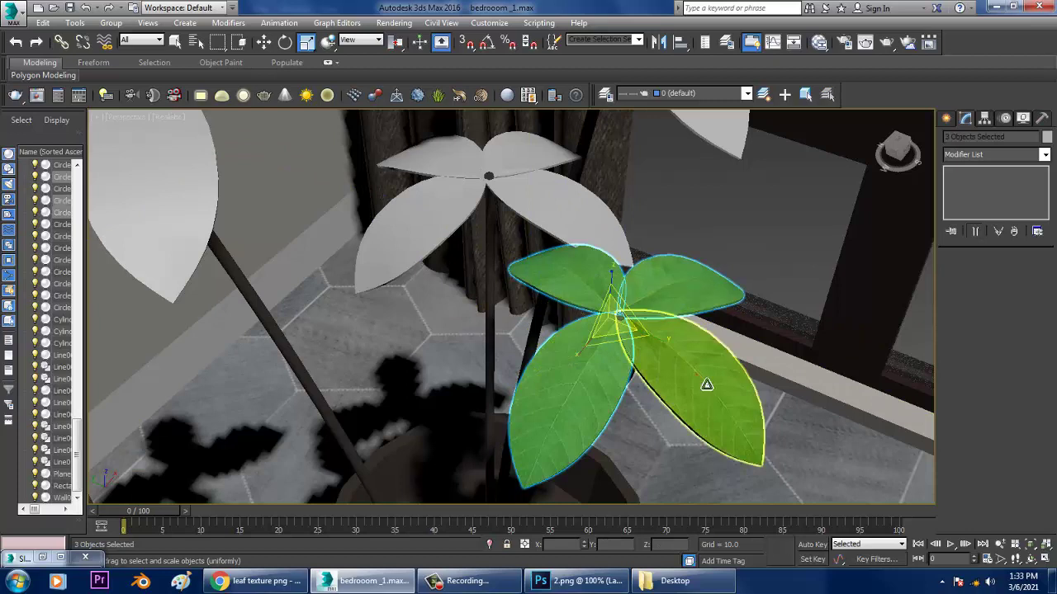
pyautogui.keyDown('ctrl'); pyautogui.click(704, 385); pyautogui.keyUp('ctrl')
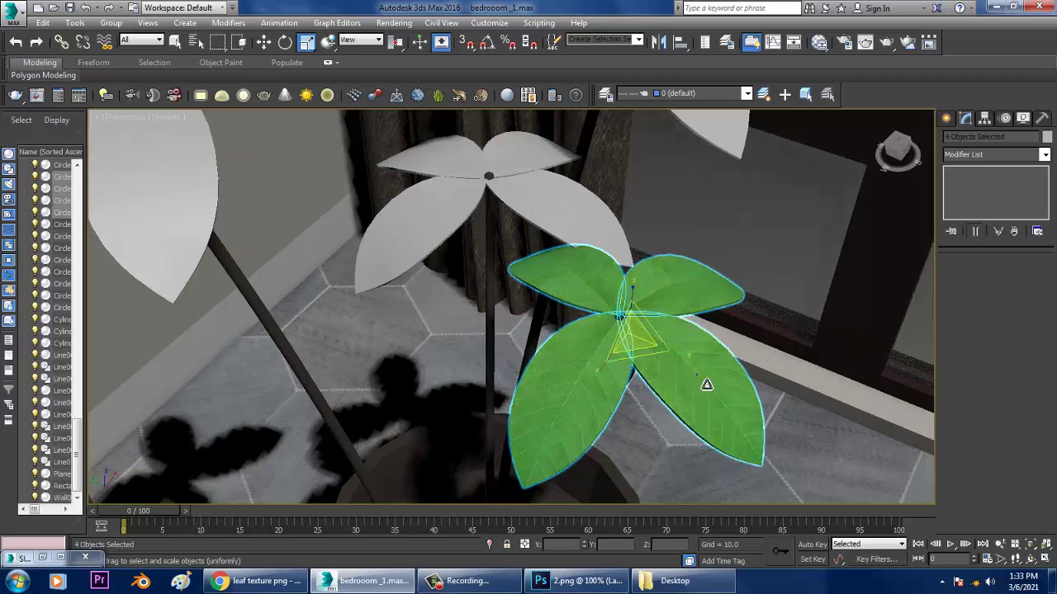
pyautogui.rightClick(698, 378)
pyautogui.moveTo(752, 503)
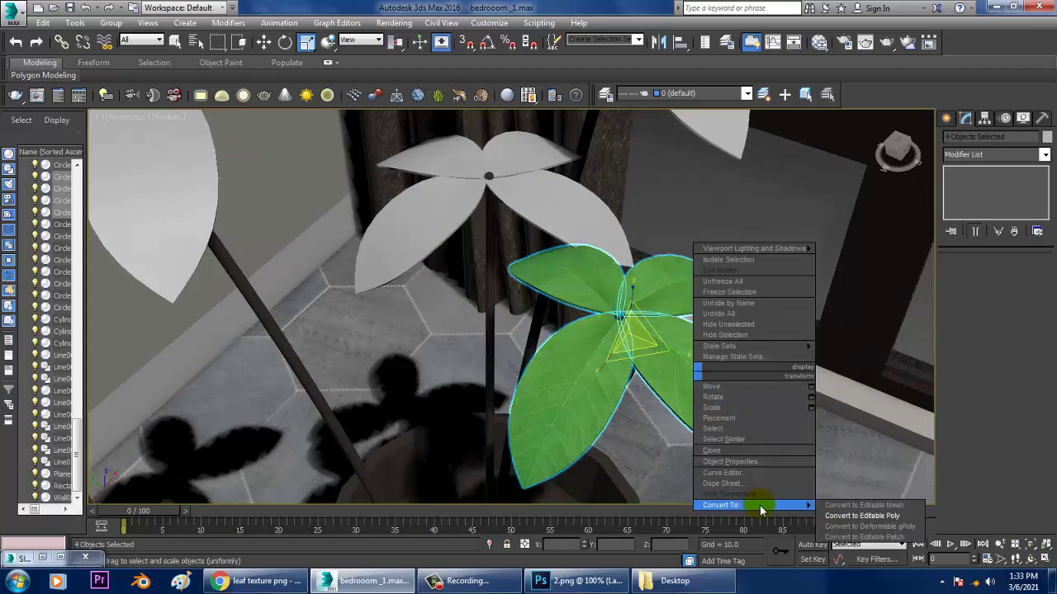
pyautogui.click(869, 519)
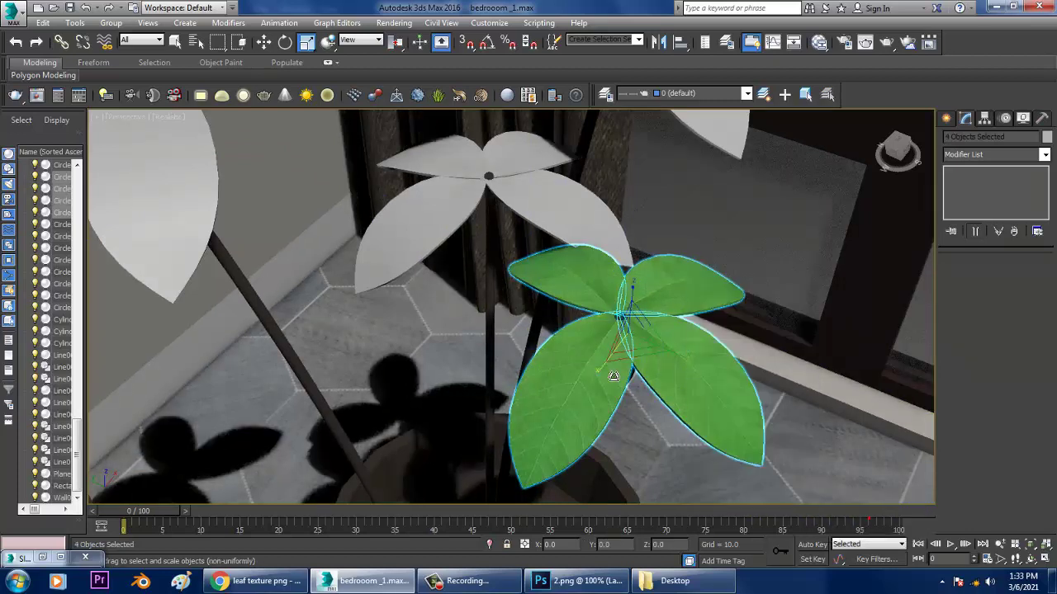
# Group the four selected leaves under the name Group001
pyautogui.click(110, 22)
pyautogui.click(129, 40)
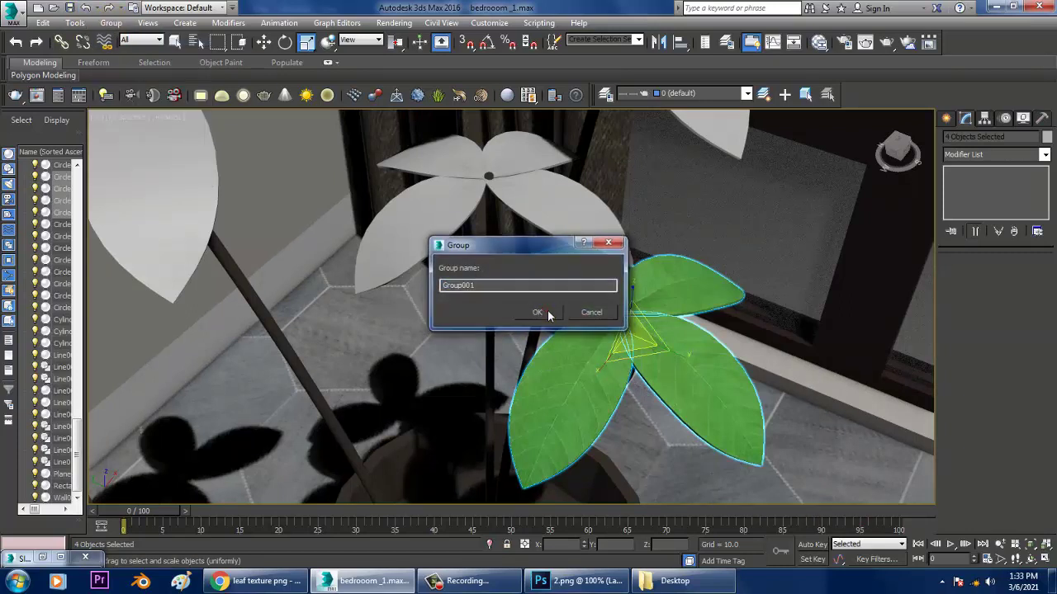
pyautogui.click(538, 312)
# Clone the green leaf cluster Group001 as a separate copy named Group002, placed beside the small white leaf cluster
pyautogui.click(535, 170)
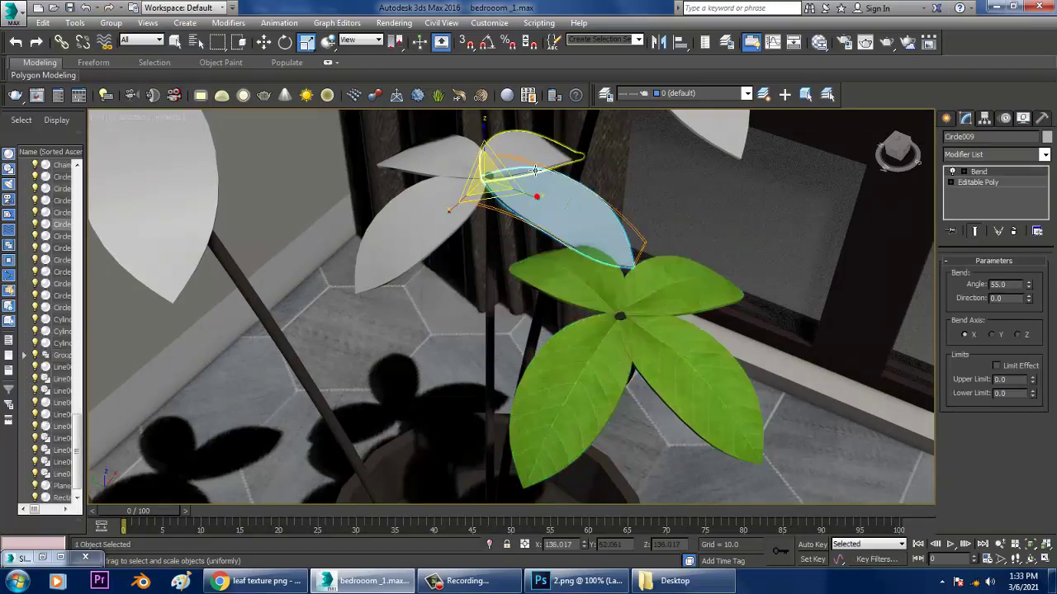
pyautogui.click(677, 356)
pyautogui.press('w')
pyautogui.scroll(-5, 677, 368)
pyautogui.moveTo(686, 383); pyautogui.dragTo(709, 441, button='middle')
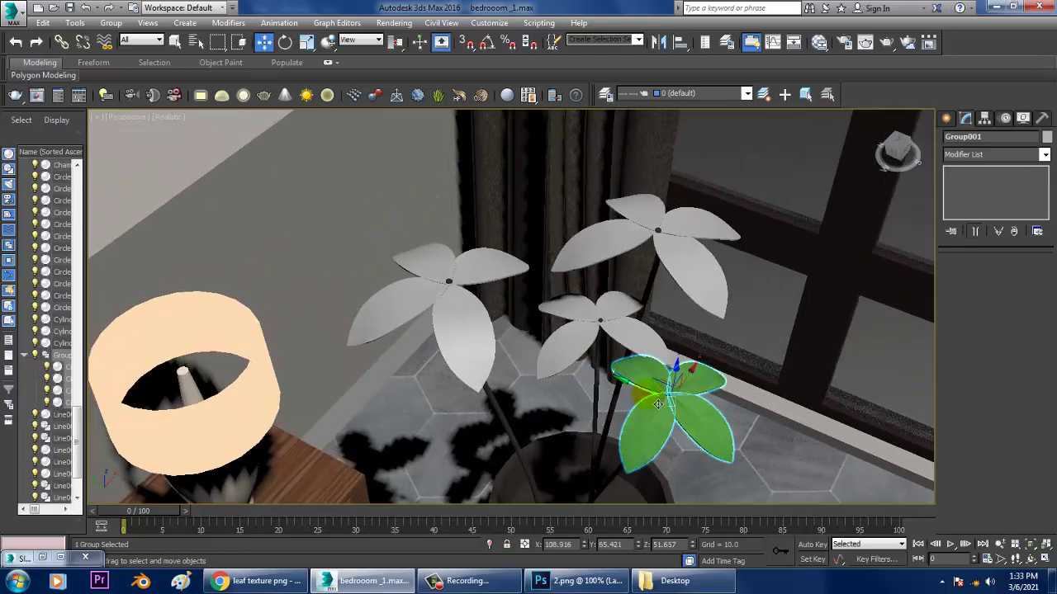
pyautogui.keyDown('shift'); pyautogui.moveTo(652, 397); pyautogui.dragTo(558, 391); pyautogui.keyUp('shift')
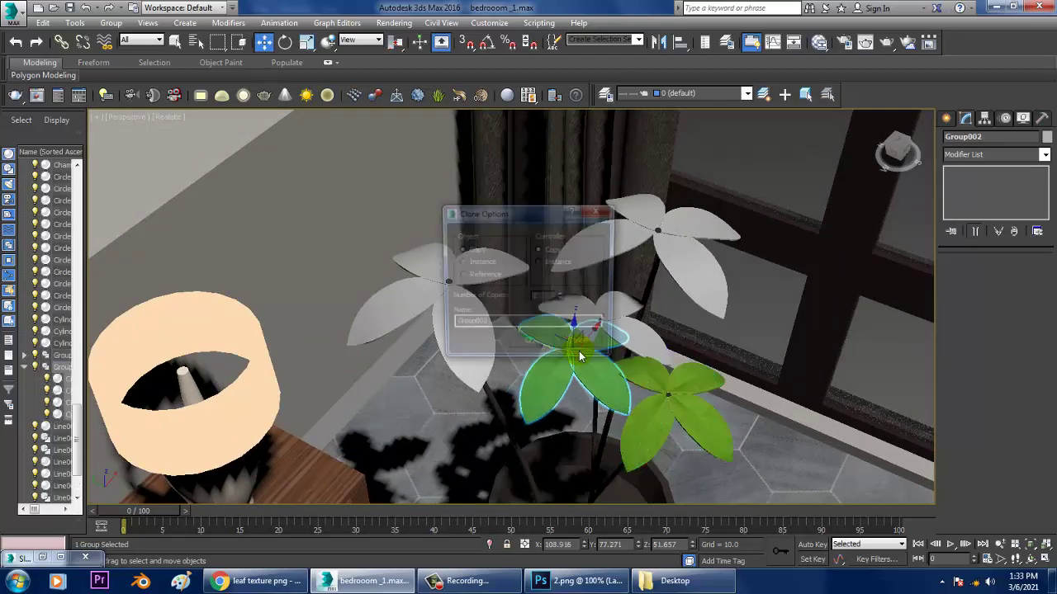
pyautogui.click(535, 350)
# Move the copied cluster Group002 onto the small white cluster's stem and rotate it to line up with the white leaves
pyautogui.keyDown('alt'); pyautogui.moveTo(548, 347); pyautogui.dragTo(604, 357, button='middle'); pyautogui.keyUp('alt')
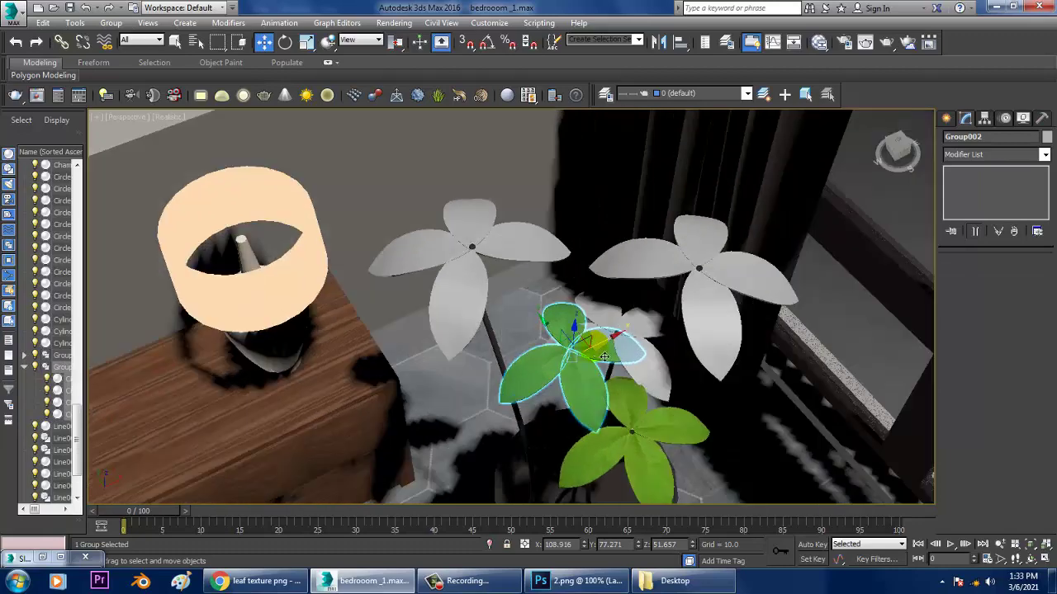
pyautogui.moveTo(605, 340); pyautogui.dragTo(644, 322)
pyautogui.keyDown('alt'); pyautogui.moveTo(608, 335); pyautogui.dragTo(638, 326, button='middle'); pyautogui.keyUp('alt')
pyautogui.scroll(1, 625, 339)
pyautogui.press('e')
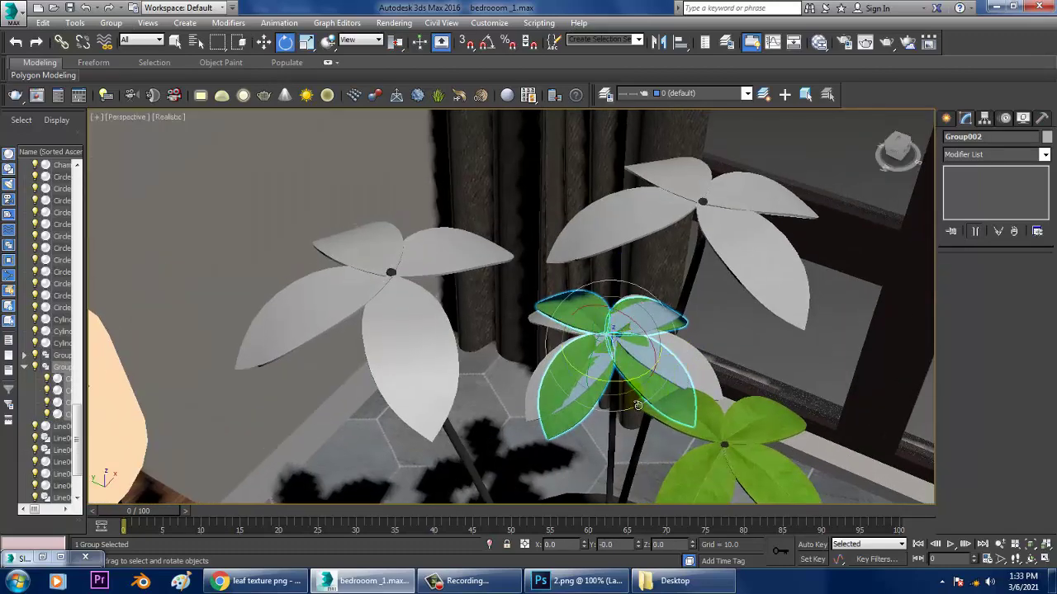
pyautogui.moveTo(622, 388); pyautogui.dragTo(664, 386)
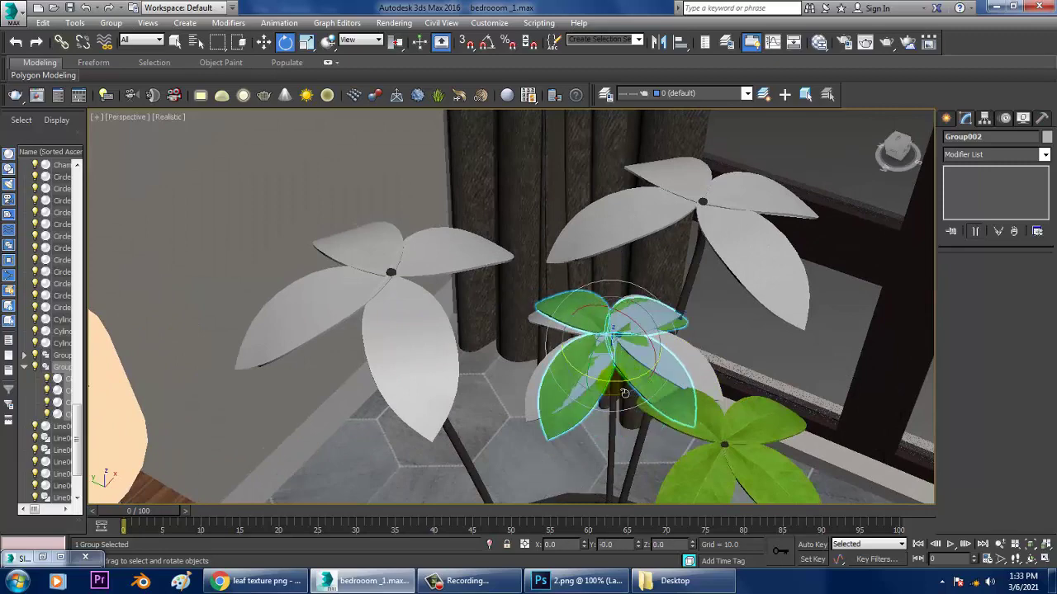
pyautogui.press('w')
pyautogui.keyDown('alt'); pyautogui.moveTo(652, 386); pyautogui.dragTo(648, 320, button='middle'); pyautogui.keyUp('alt')
# Select the white leaves overlapping Group002 together and delete them
pyautogui.click(698, 302)
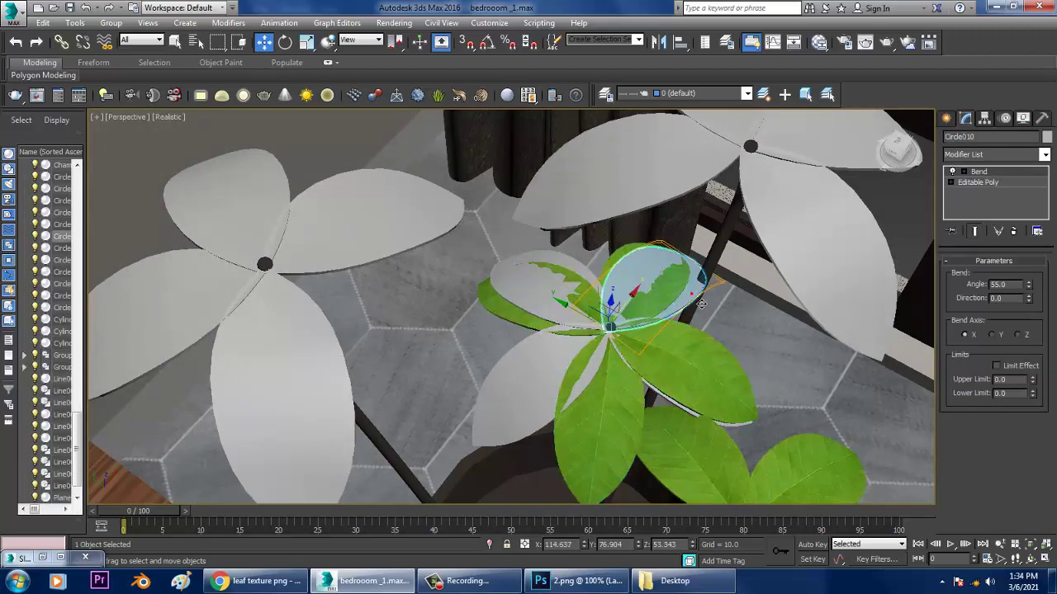
pyautogui.keyDown('ctrl'); pyautogui.click(564, 278); pyautogui.keyUp('ctrl')
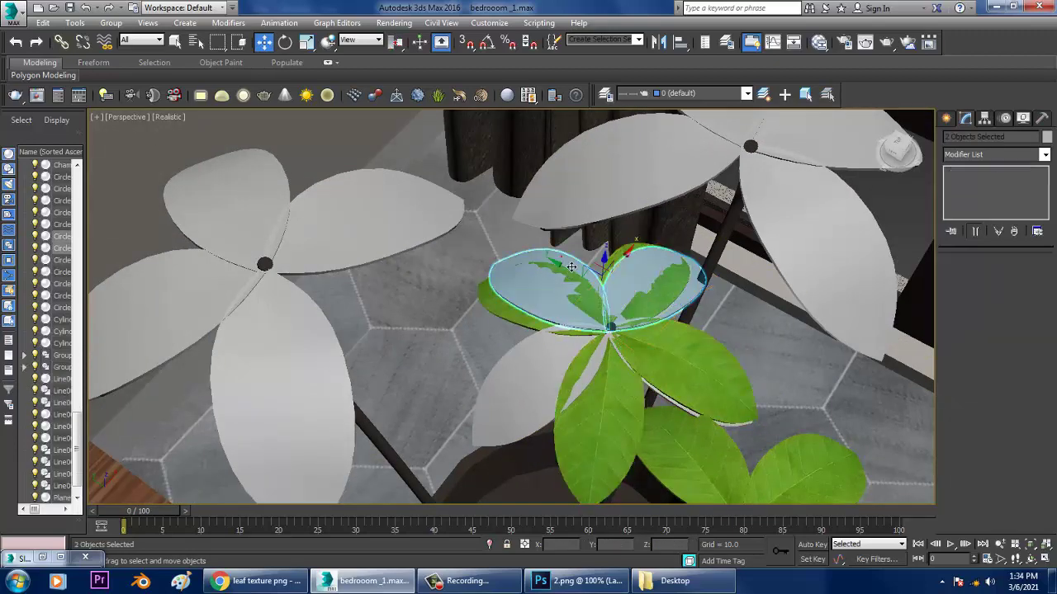
pyautogui.keyDown('ctrl'); pyautogui.click(688, 415); pyautogui.keyUp('ctrl')
pyautogui.press('Delete')
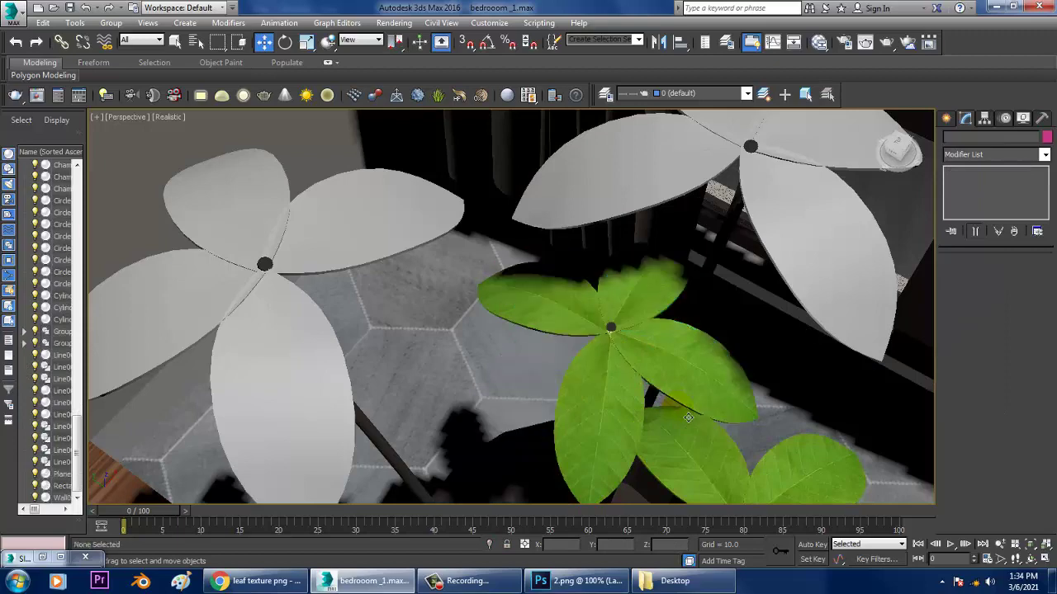
# Clone Group002 straight up to the taller white cluster's height as Group003 and scale the copy uniformly
pyautogui.scroll(-4, 671, 435)
pyautogui.keyDown('alt'); pyautogui.moveTo(671, 435); pyautogui.dragTo(665, 368, button='middle'); pyautogui.keyUp('alt')
pyautogui.click(689, 421)
pyautogui.keyDown('shift'); pyautogui.moveTo(667, 341); pyautogui.dragTo(667, 241); pyautogui.keyUp('shift')
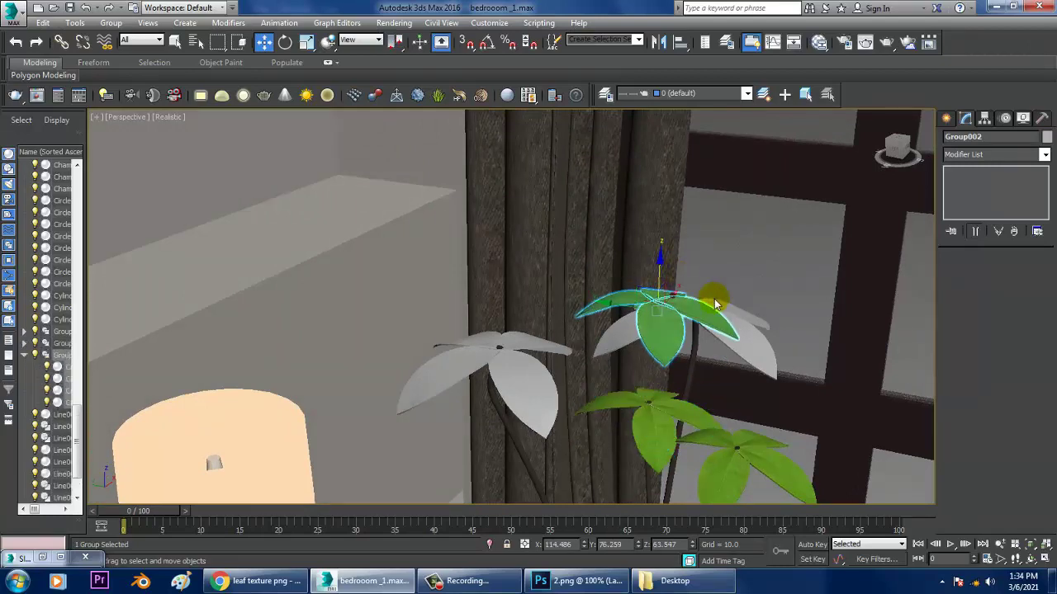
pyautogui.click(535, 347)
pyautogui.scroll(-4, 674, 308)
pyautogui.press('r')
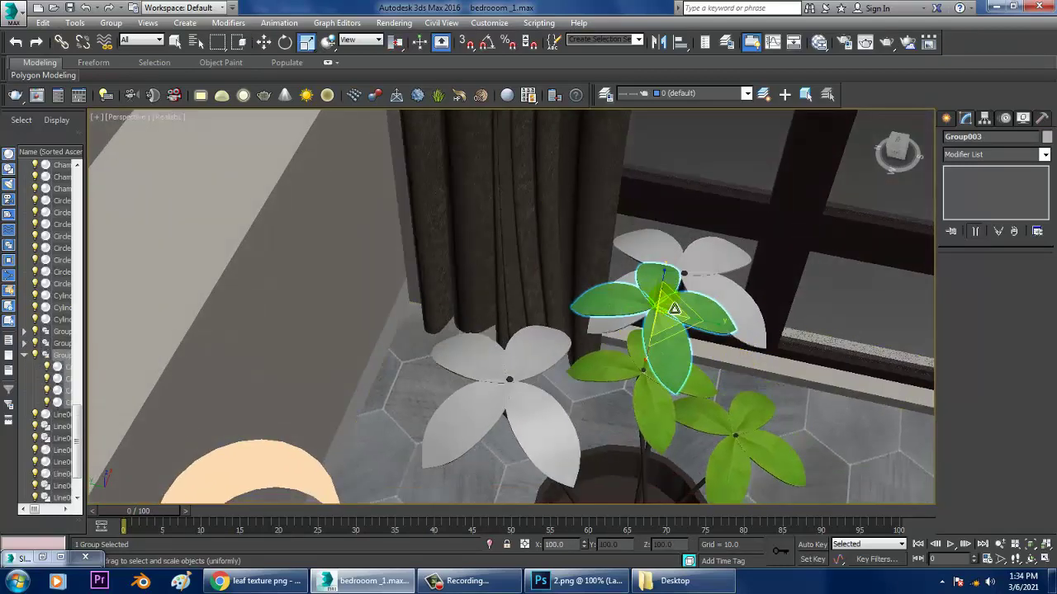
pyautogui.moveTo(640, 301); pyautogui.dragTo(640, 298)
pyautogui.press('w')
# Move Group003 over the tall white cluster nearest the window and rotate it to match the white leaves
pyautogui.keyDown('alt'); pyautogui.moveTo(640, 298); pyautogui.dragTo(621, 351, button='middle'); pyautogui.keyUp('alt')
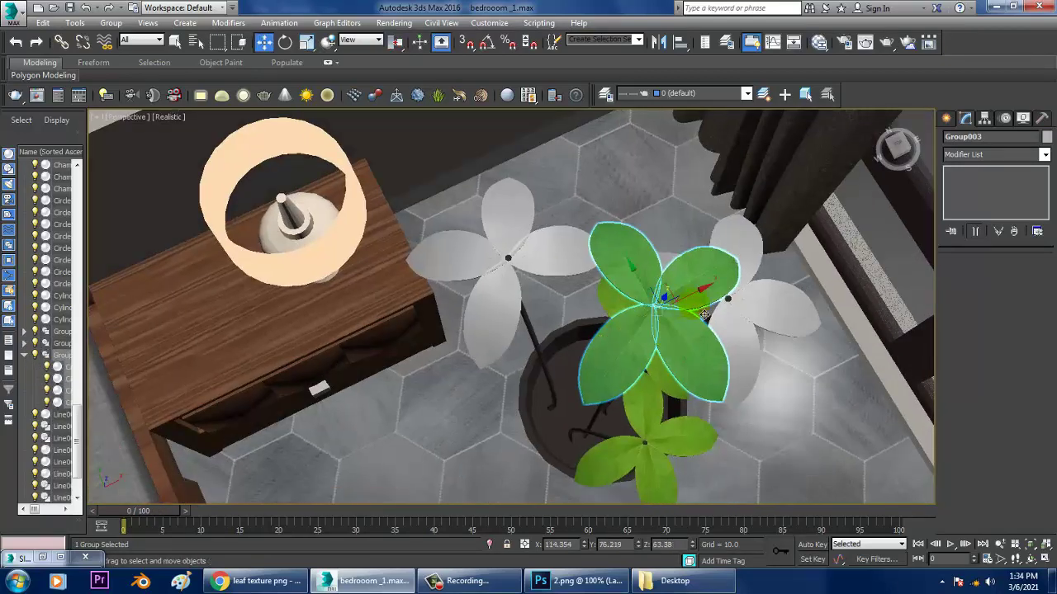
pyautogui.moveTo(688, 294); pyautogui.dragTo(771, 292)
pyautogui.keyDown('alt'); pyautogui.moveTo(771, 292); pyautogui.dragTo(782, 279, button='middle'); pyautogui.keyUp('alt')
pyautogui.scroll(3, 743, 289)
pyautogui.press('e')
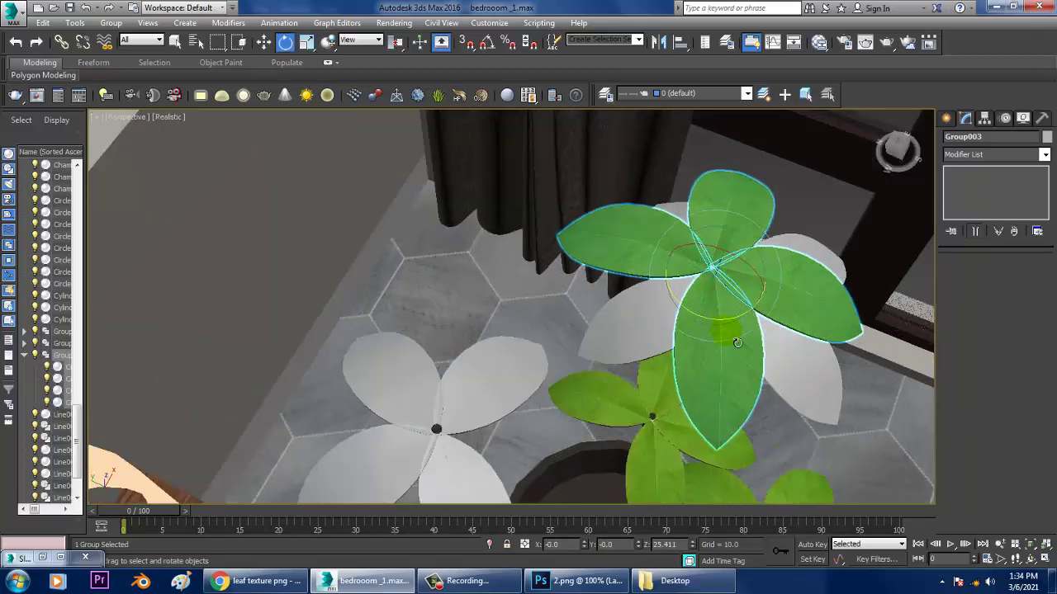
pyautogui.moveTo(729, 318); pyautogui.dragTo(720, 287)
pyautogui.press('w')
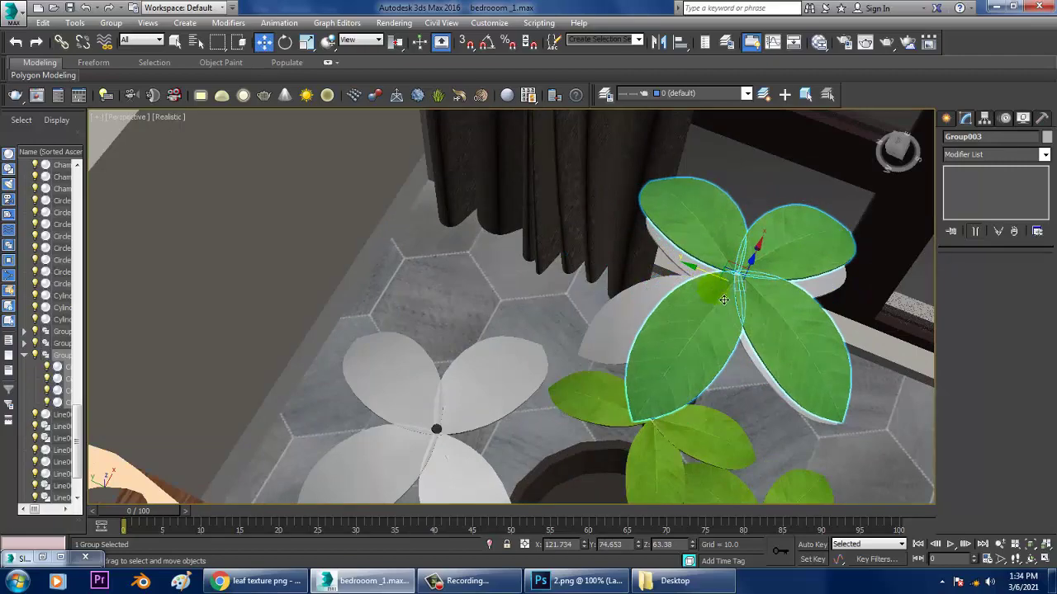
# Lower Group003 and adjust it sideways so its centre sits on top of the tall stem
pyautogui.keyDown('alt'); pyautogui.moveTo(724, 295); pyautogui.dragTo(756, 234, button='middle'); pyautogui.keyUp('alt')
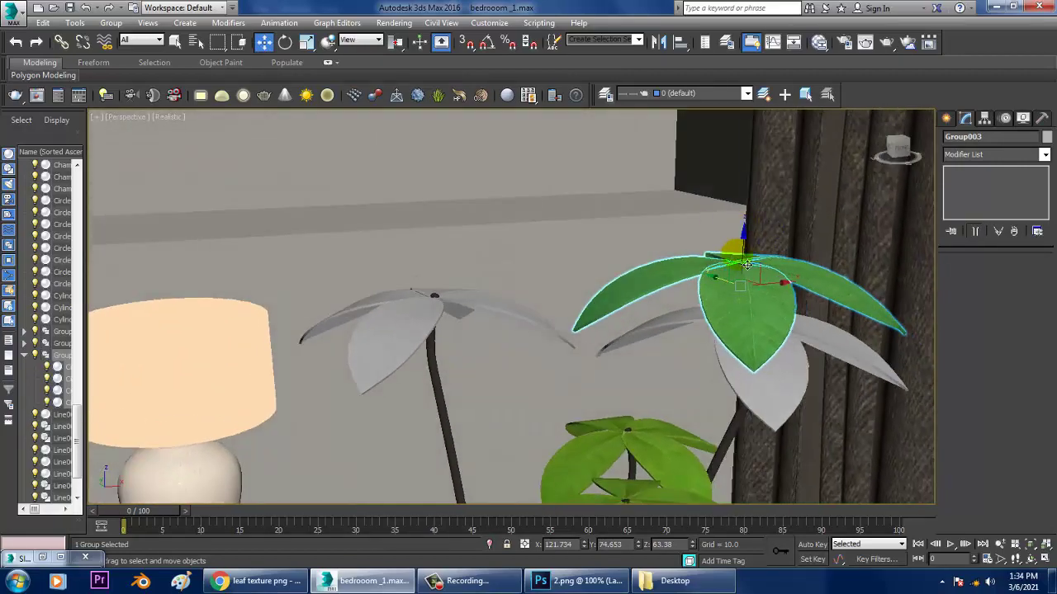
pyautogui.moveTo(746, 263); pyautogui.dragTo(746, 295)
pyautogui.keyDown('alt'); pyautogui.moveTo(747, 295); pyautogui.dragTo(771, 324, button='middle'); pyautogui.keyUp('alt')
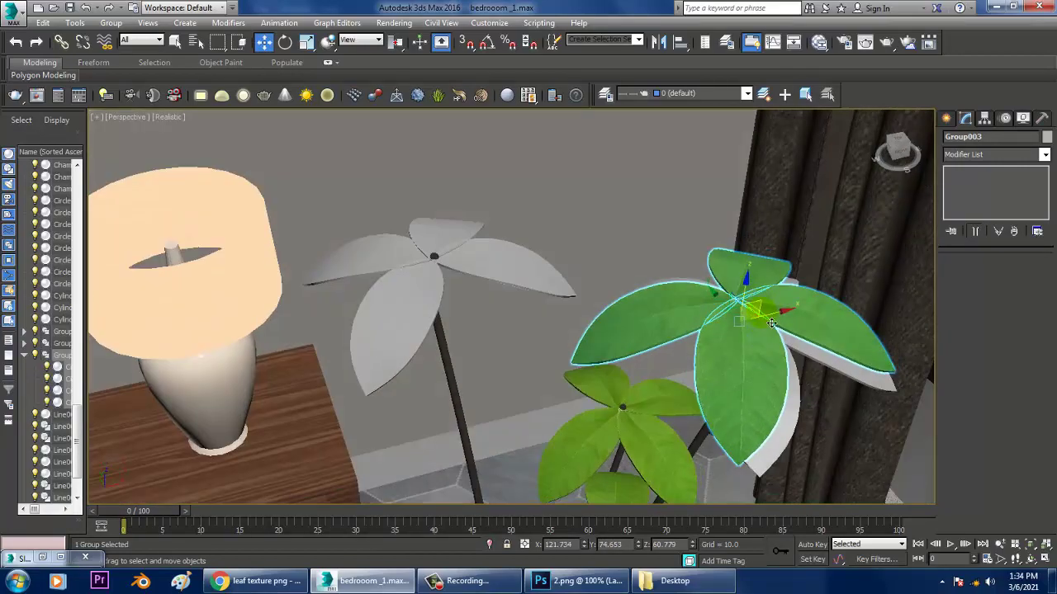
pyautogui.moveTo(781, 313)
pyautogui.mouseDown()
pyautogui.moveTo(799, 309)
pyautogui.moveTo(791, 312)
pyautogui.mouseUp()
pyautogui.keyDown('alt'); pyautogui.moveTo(741, 342); pyautogui.dragTo(795, 284, button='middle'); pyautogui.keyUp('alt')
pyautogui.moveTo(756, 284); pyautogui.dragTo(770, 313)
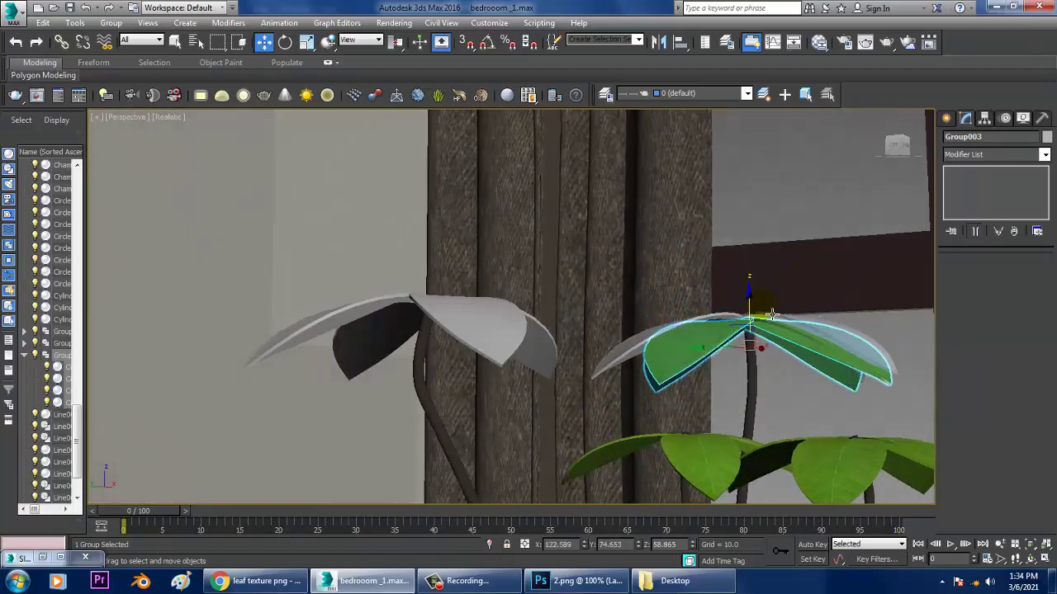
# Delete the white leaves around Group003 one after another
pyautogui.keyDown('alt'); pyautogui.moveTo(772, 314); pyautogui.dragTo(771, 338, button='middle'); pyautogui.keyUp('alt')
pyautogui.click(774, 340)
pyautogui.press('Delete')
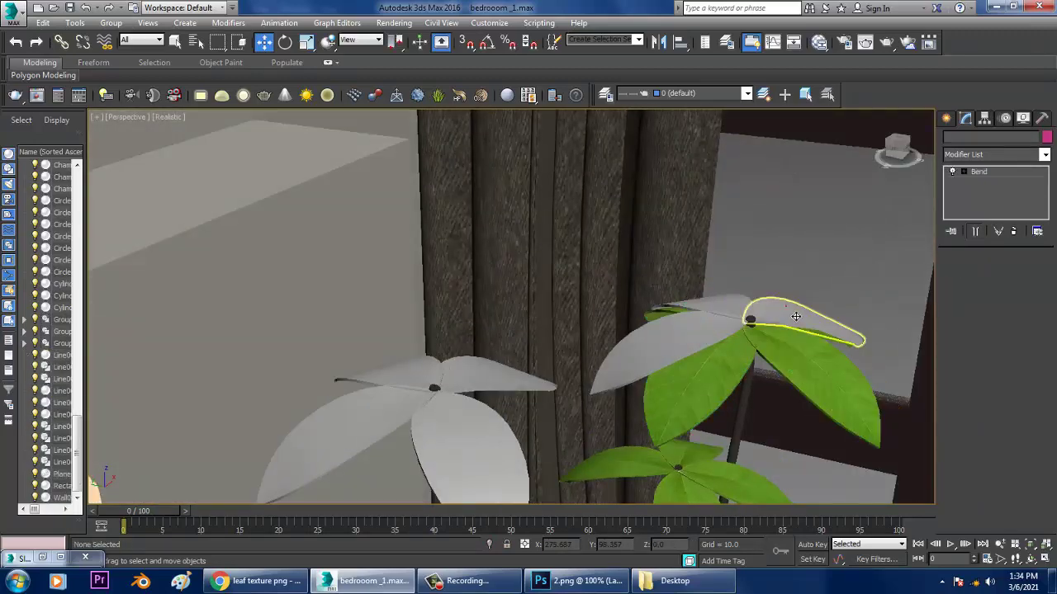
pyautogui.click(793, 314)
pyautogui.press('Delete')
pyautogui.click(712, 305)
pyautogui.press('Delete')
pyautogui.click(691, 336)
pyautogui.press('Delete')
# Select Group003 and raise it slightly to a Z position of 59.401
pyautogui.click(765, 354)
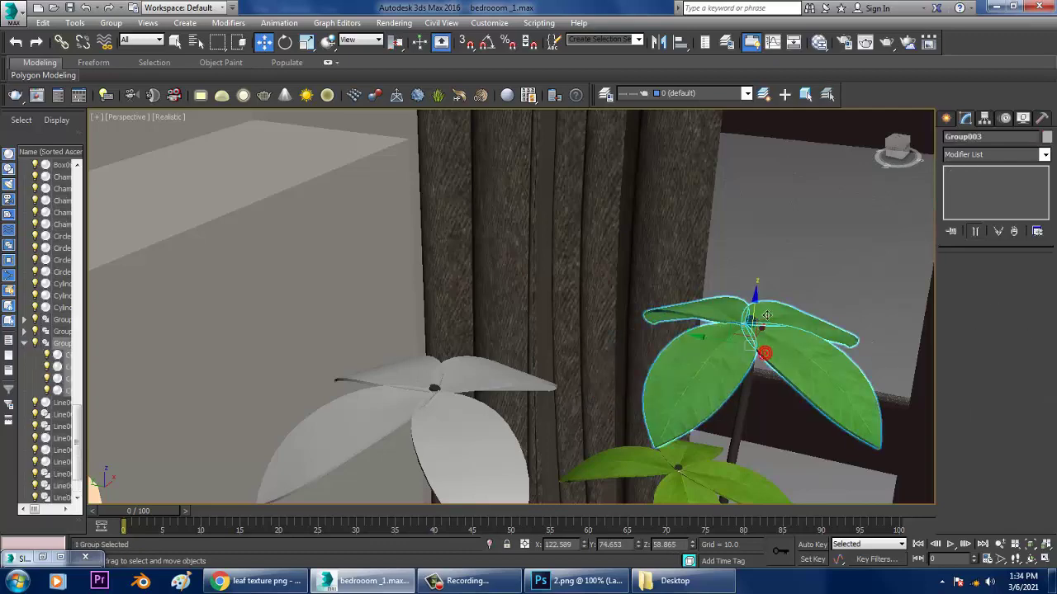
pyautogui.click(763, 286)
pyautogui.click(770, 335)
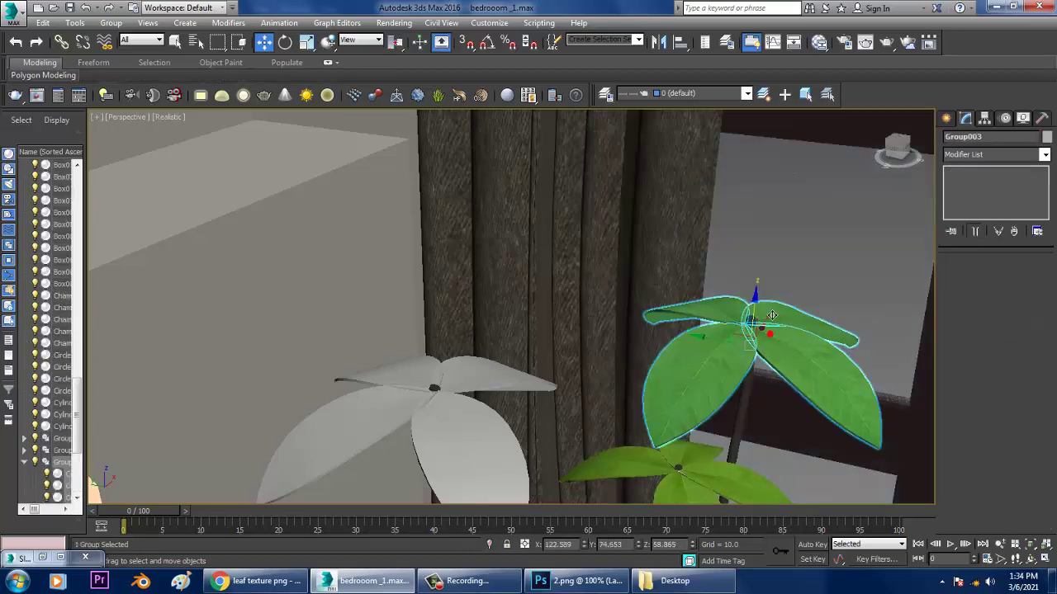
# Clone Group003 as a copy named Group004 for the last white cluster beside the nightstand
pyautogui.scroll(-5, 766, 311)
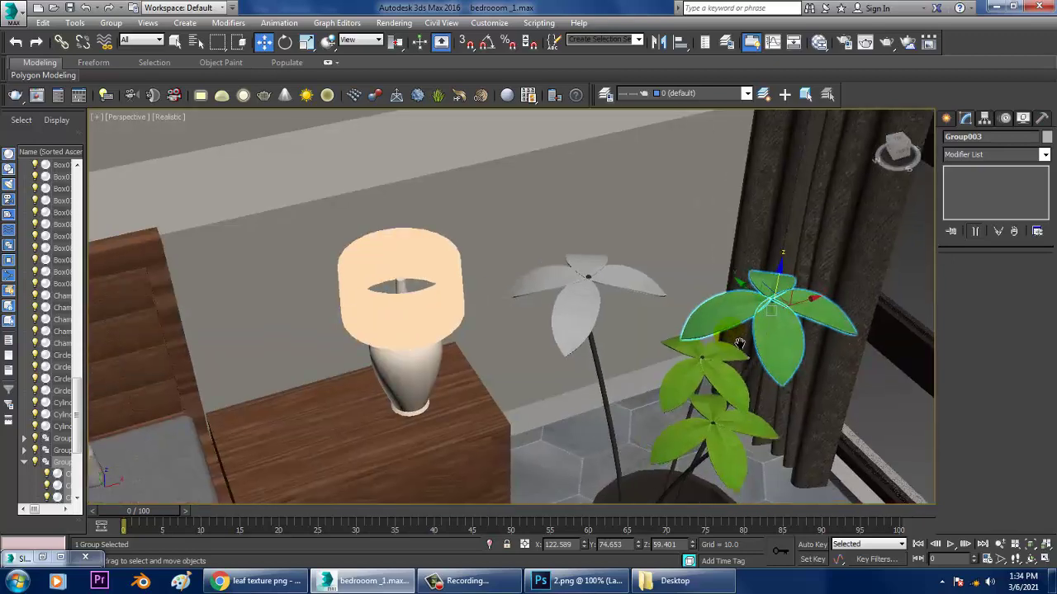
pyautogui.click(609, 315)
pyautogui.click(798, 296)
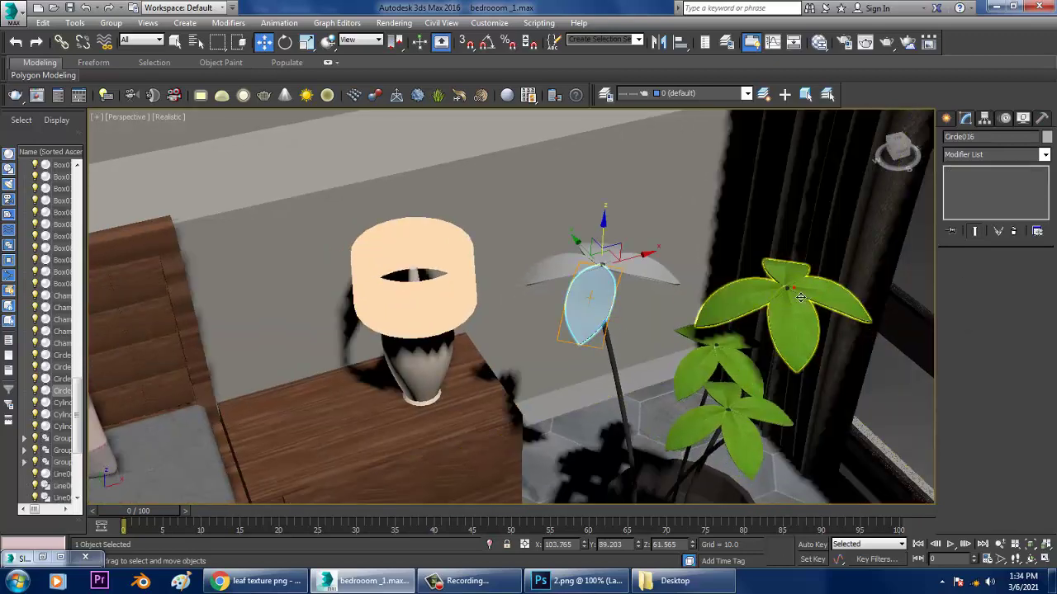
pyautogui.keyDown('alt'); pyautogui.moveTo(798, 295); pyautogui.dragTo(802, 323, button='middle'); pyautogui.keyUp('alt')
pyautogui.keyDown('shift'); pyautogui.moveTo(766, 291); pyautogui.dragTo(681, 223); pyautogui.keyUp('shift')
pyautogui.click(524, 351)
# Rotate Group004 about its vertical axis and move it onto the last white leaf cluster
pyautogui.press('e')
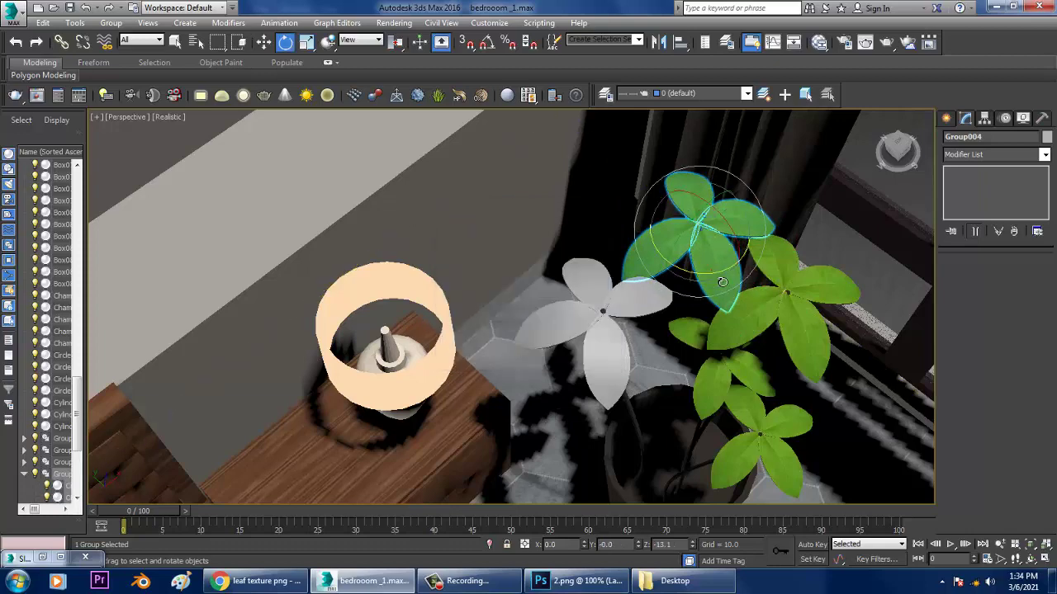
pyautogui.moveTo(700, 279); pyautogui.dragTo(582, 264)
pyautogui.press('w')
pyautogui.keyDown('alt'); pyautogui.moveTo(582, 263); pyautogui.dragTo(743, 245, button='middle'); pyautogui.keyUp('alt')
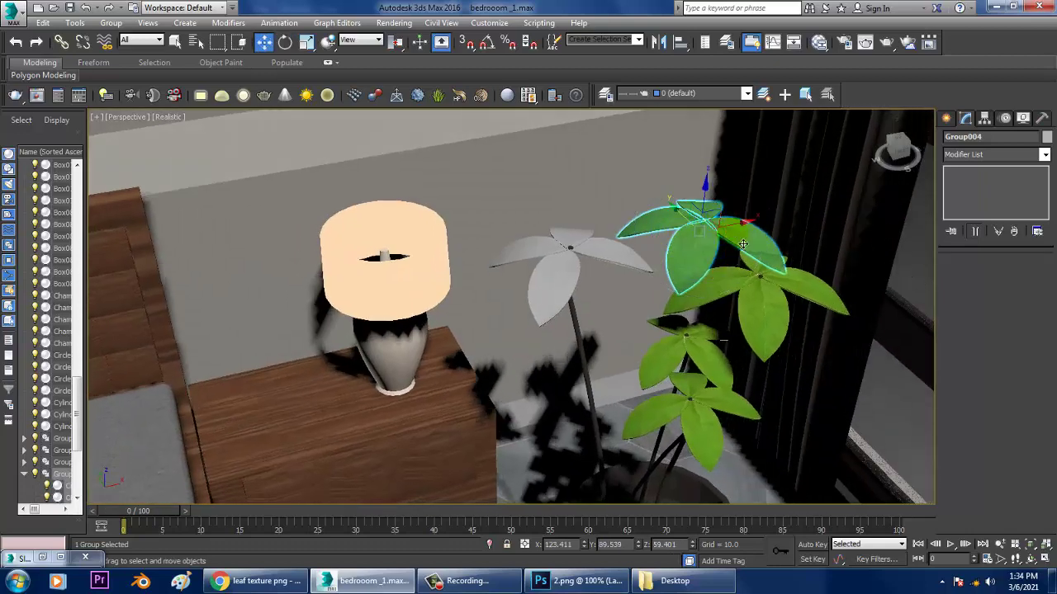
pyautogui.moveTo(744, 231); pyautogui.dragTo(625, 258)
# Fine-tune Group004's horizontal position until its leaves line up with the white leaves on the stem
pyautogui.scroll(4, 590, 268)
pyautogui.keyDown('alt'); pyautogui.moveTo(589, 268); pyautogui.dragTo(648, 283, button='middle'); pyautogui.keyUp('alt')
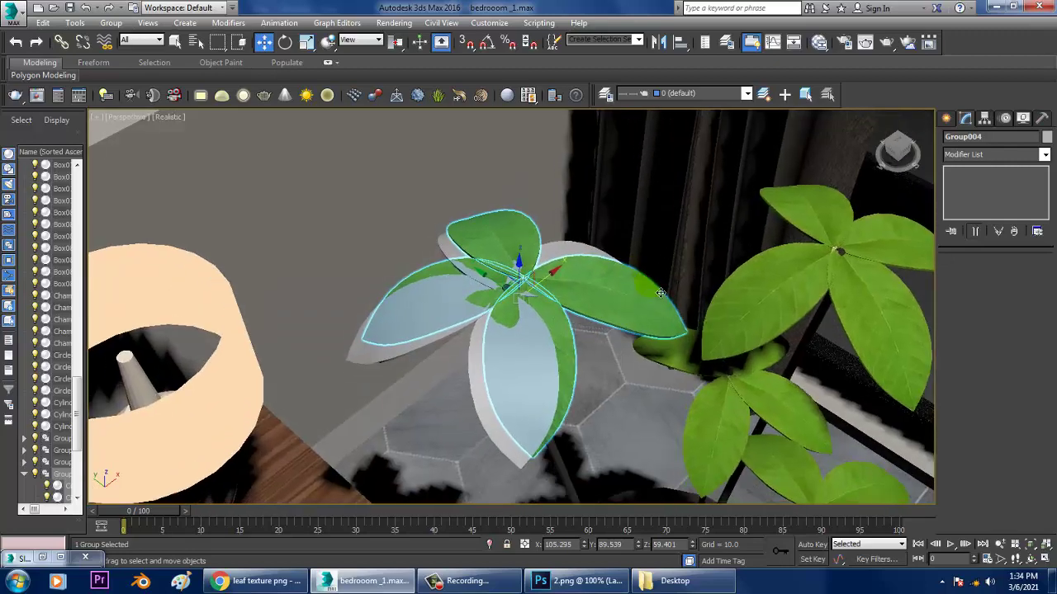
pyautogui.scroll(2, 648, 283)
pyautogui.moveTo(460, 291); pyautogui.dragTo(450, 282)
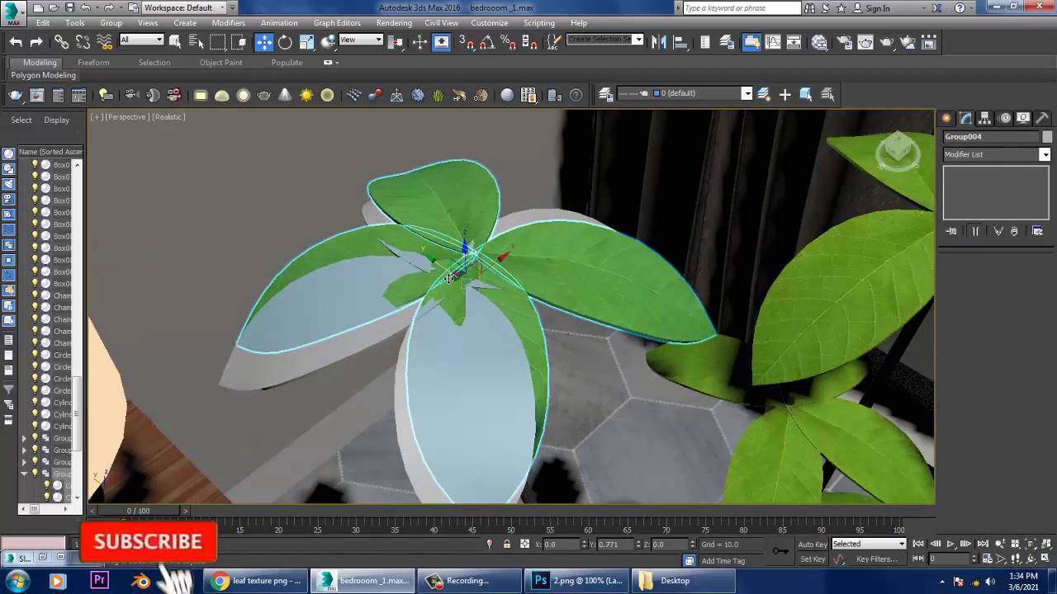
pyautogui.moveTo(508, 253); pyautogui.dragTo(487, 267)
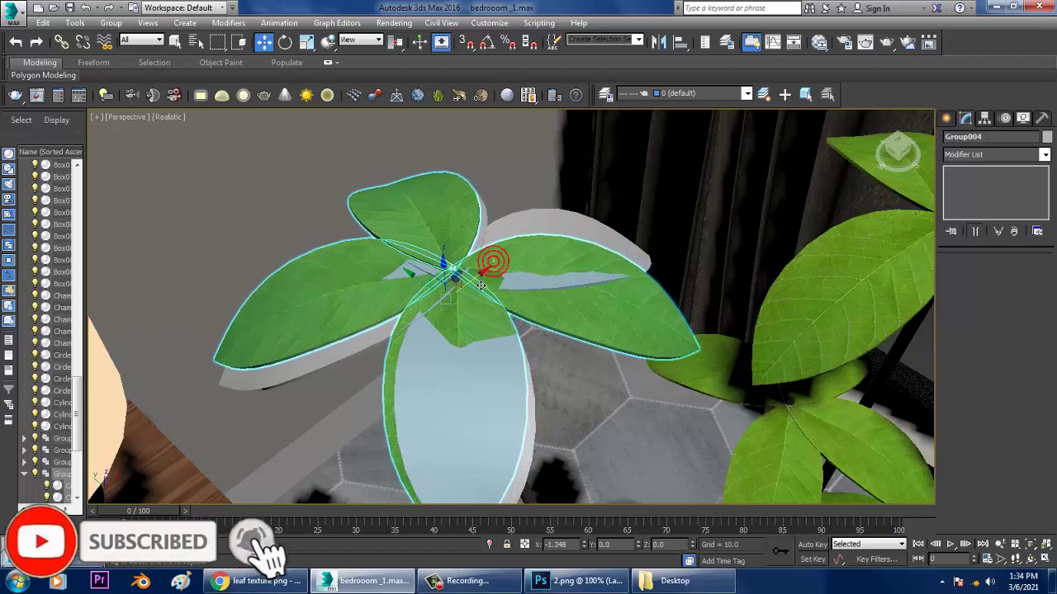
pyautogui.moveTo(431, 288); pyautogui.dragTo(444, 296)
# Delete the white leaves overlapping Group004, including Circle014 hidden beneath a green leaf
pyautogui.click(577, 233)
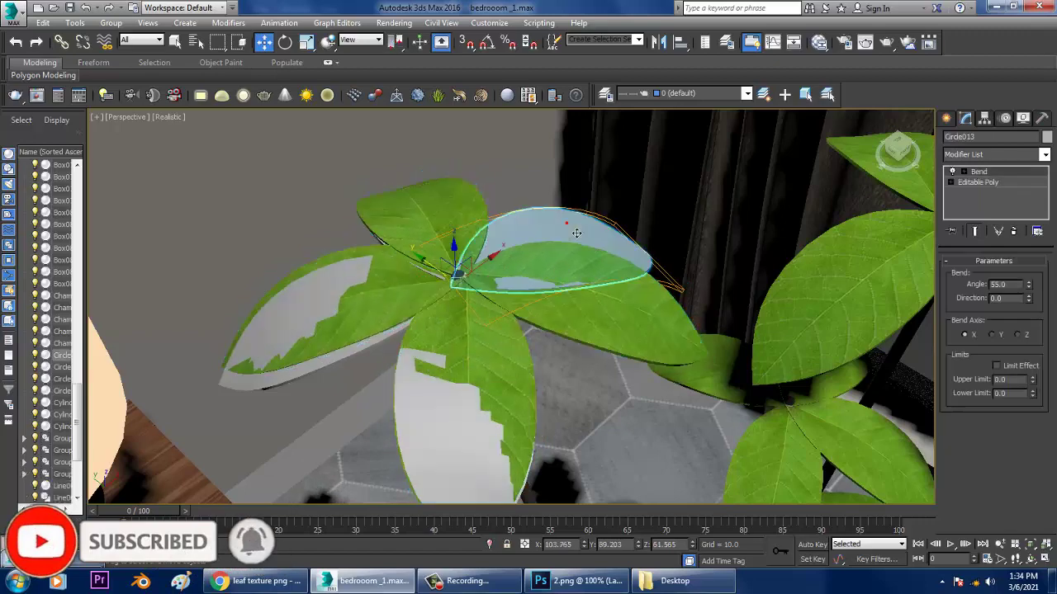
pyautogui.press('Delete')
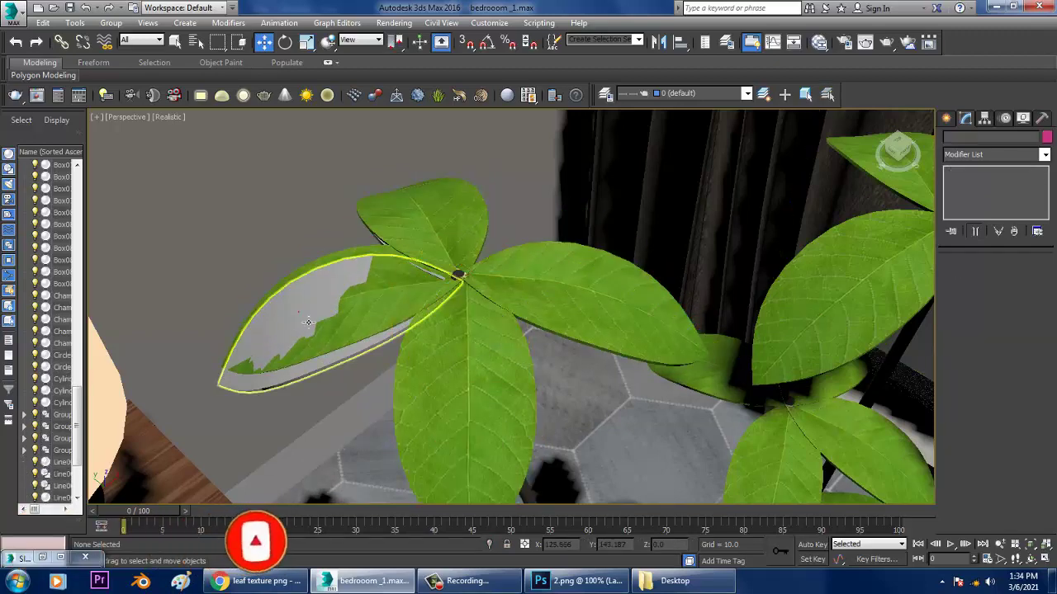
pyautogui.click(388, 251)
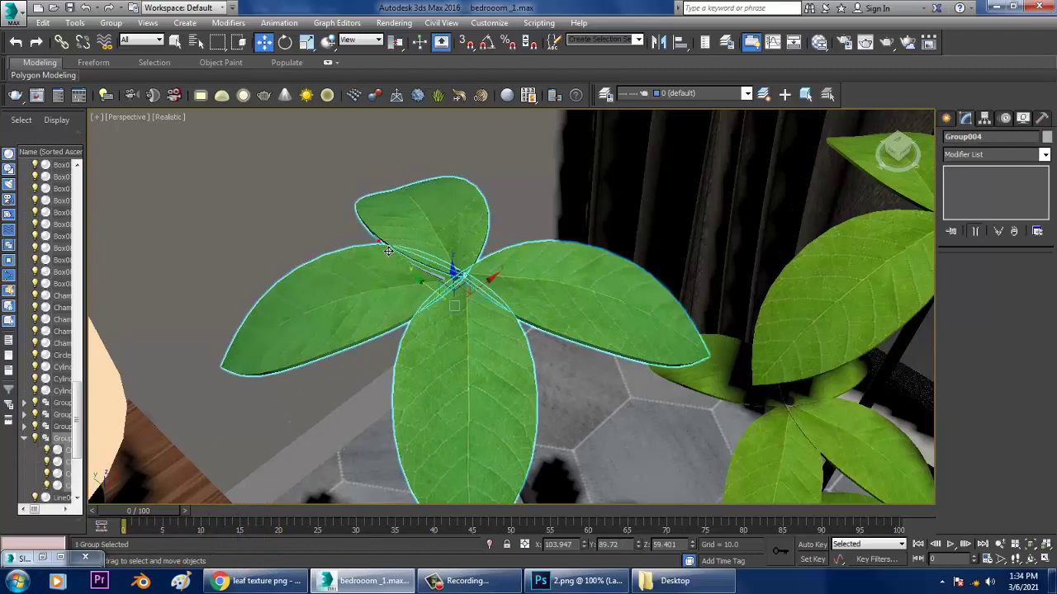
pyautogui.keyDown('alt'); pyautogui.moveTo(428, 292); pyautogui.dragTo(335, 331, button='middle'); pyautogui.keyUp('alt')
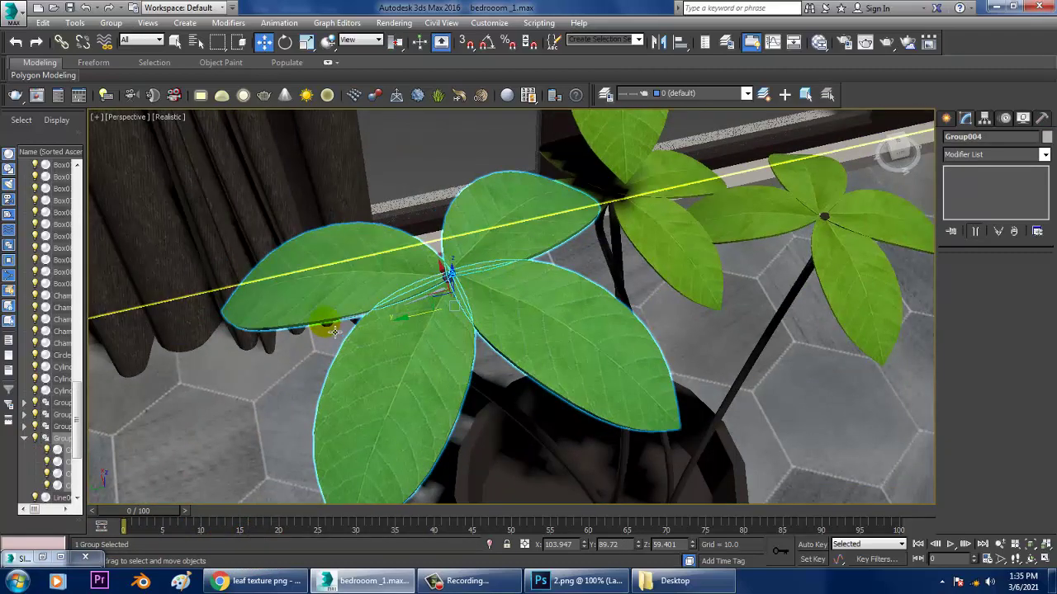
pyautogui.click(328, 323)
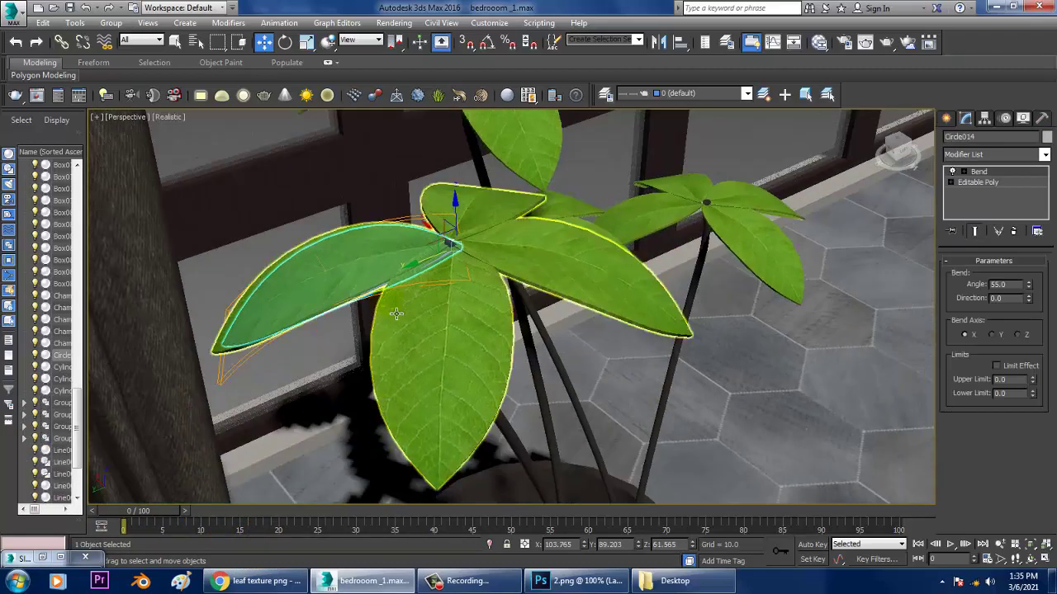
# Examine the whole textured bedroom, walking the perspective view closer to the bed, nightstands, pictures and potted plant
pyautogui.scroll(-6, 466, 301)
pyautogui.keyDown('alt'); pyautogui.moveTo(578, 314); pyautogui.dragTo(626, 318, button='middle'); pyautogui.keyUp('alt')
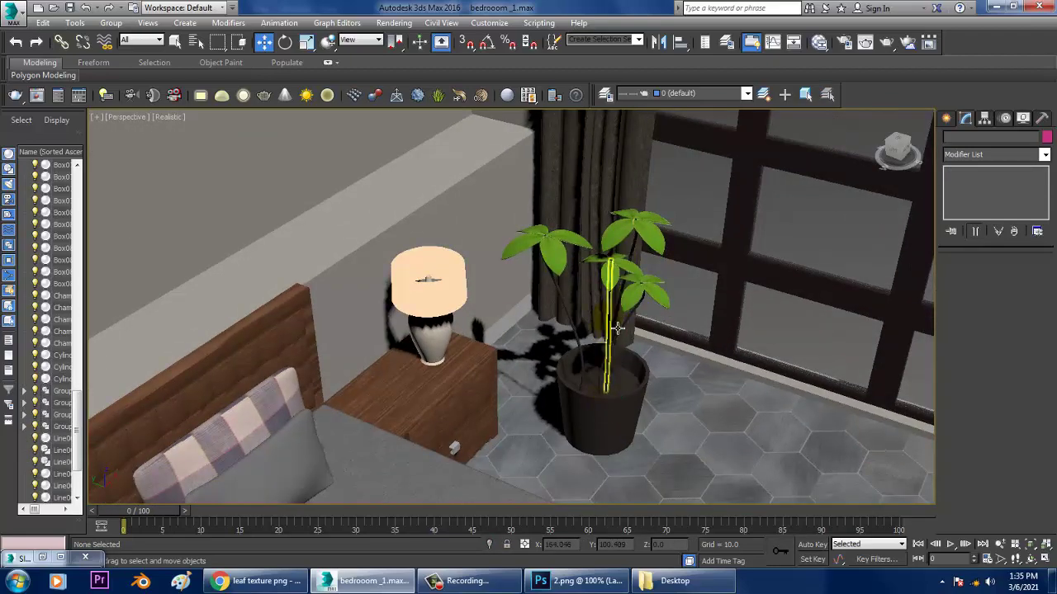
pyautogui.scroll(-12, 627, 363)
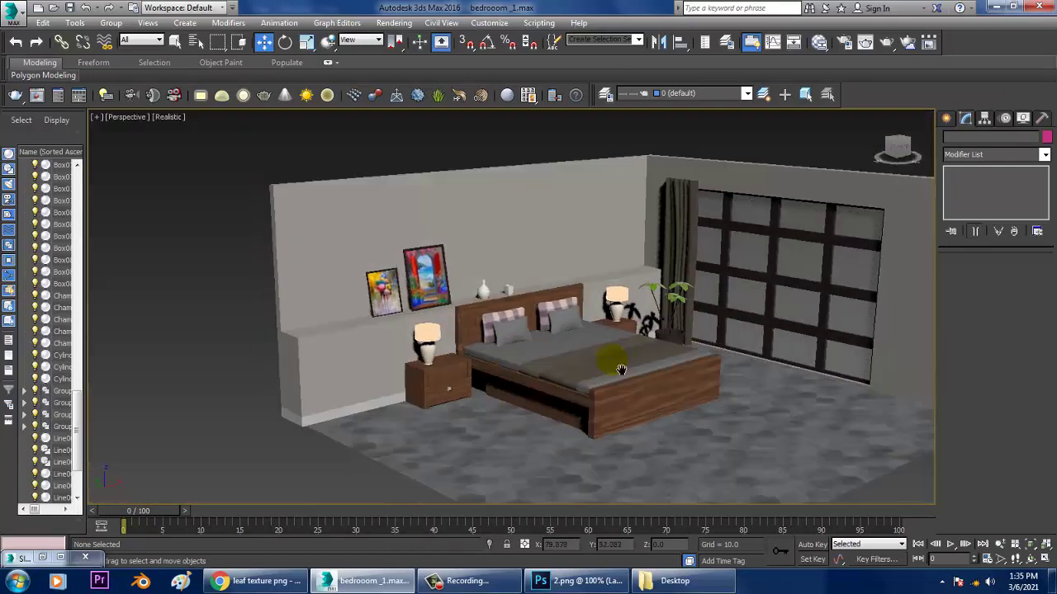
pyautogui.scroll(4, 576, 368)
pyautogui.moveTo(621, 370); pyautogui.dragTo(573, 386, button='middle')
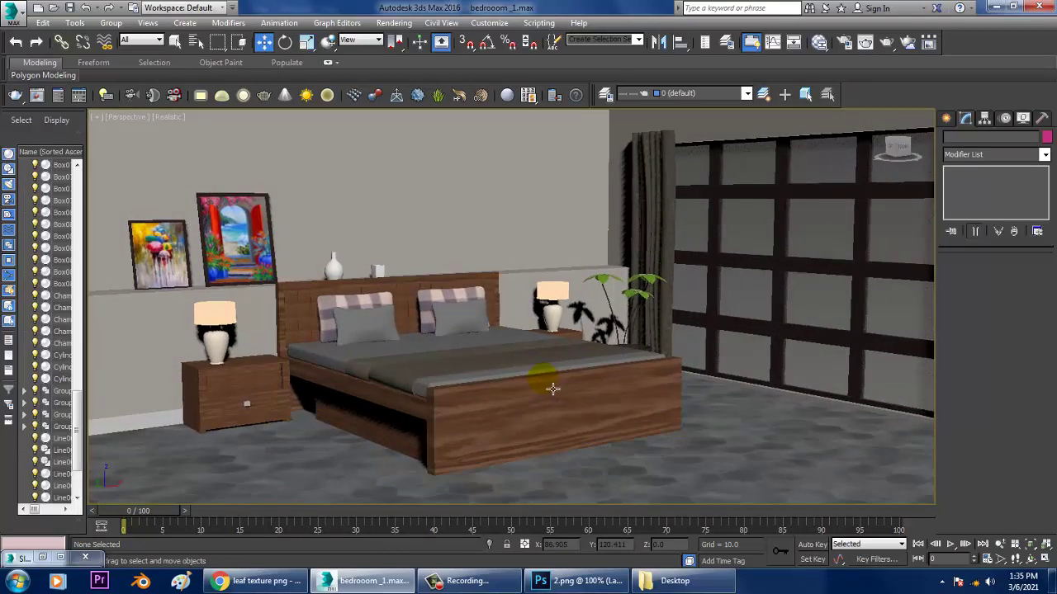
pyautogui.press('Up')
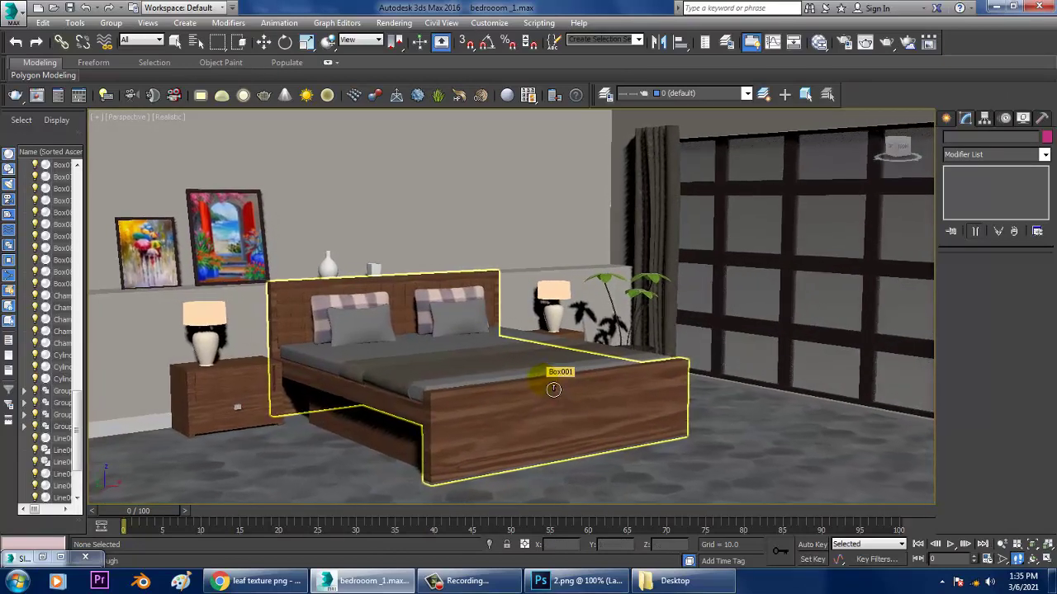
pyautogui.press('Up')
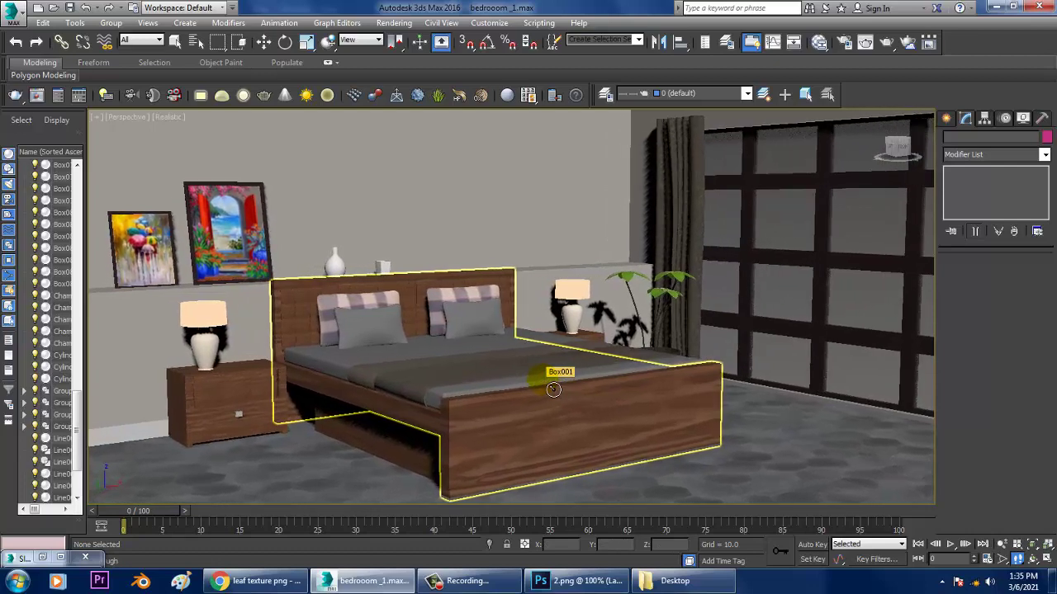
pyautogui.press('Up')
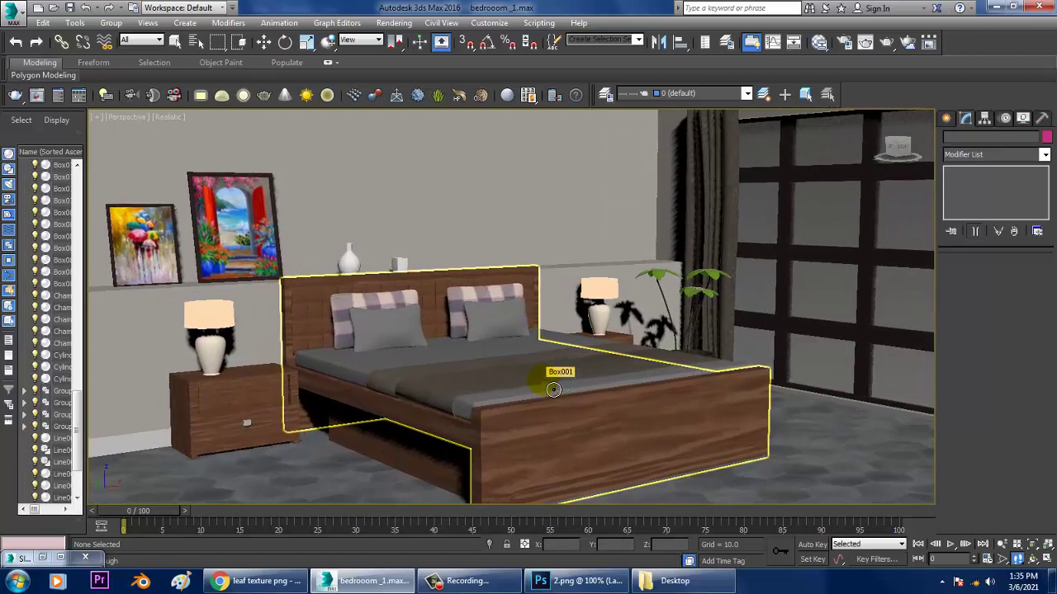
pyautogui.hotkey('shift', 'Down')
pyautogui.press('Up')
pyautogui.press('Left')
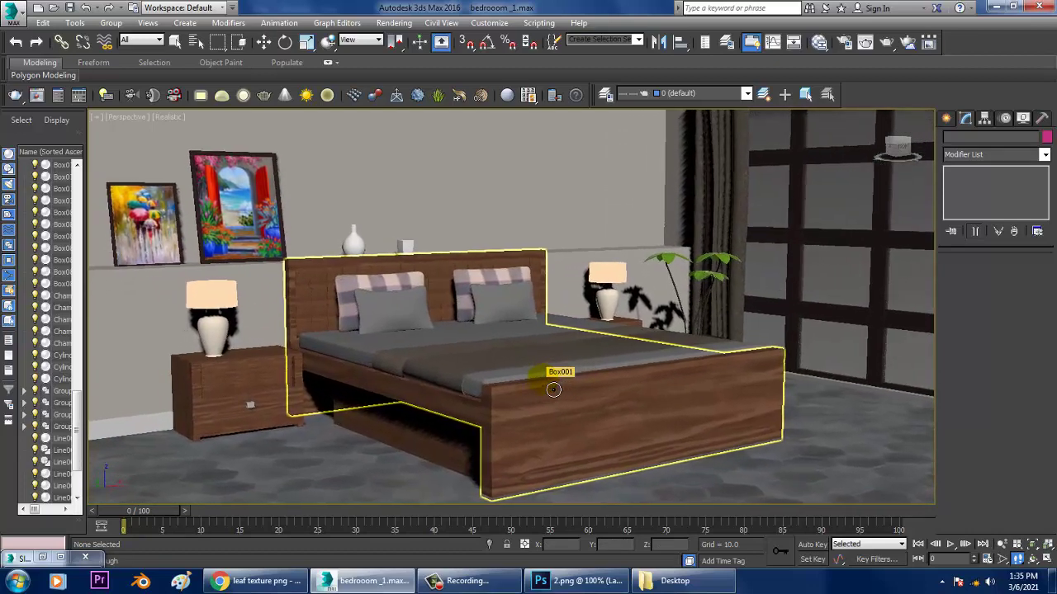
pyautogui.press('Left')
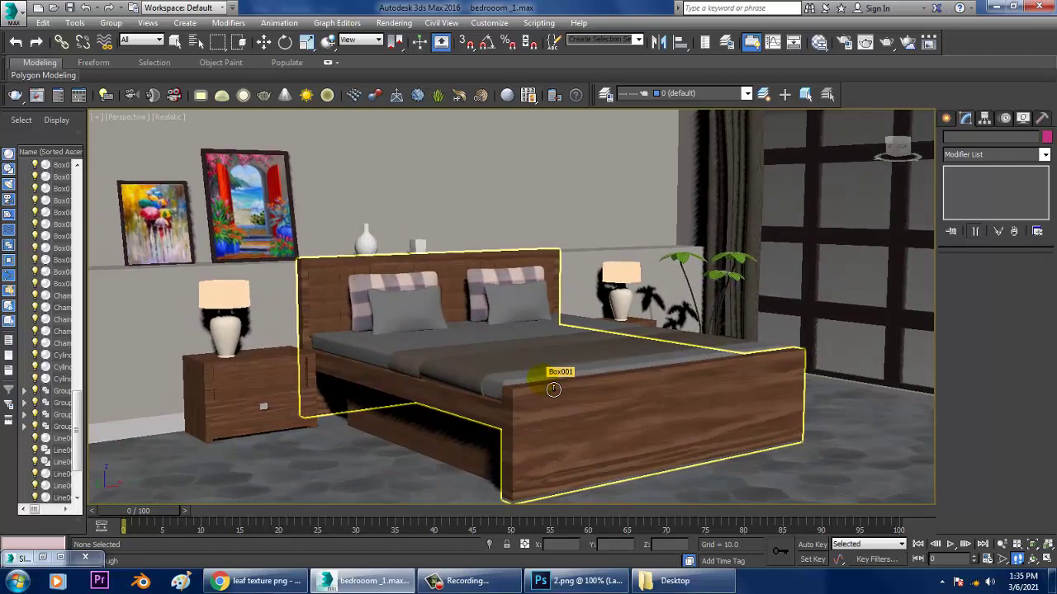